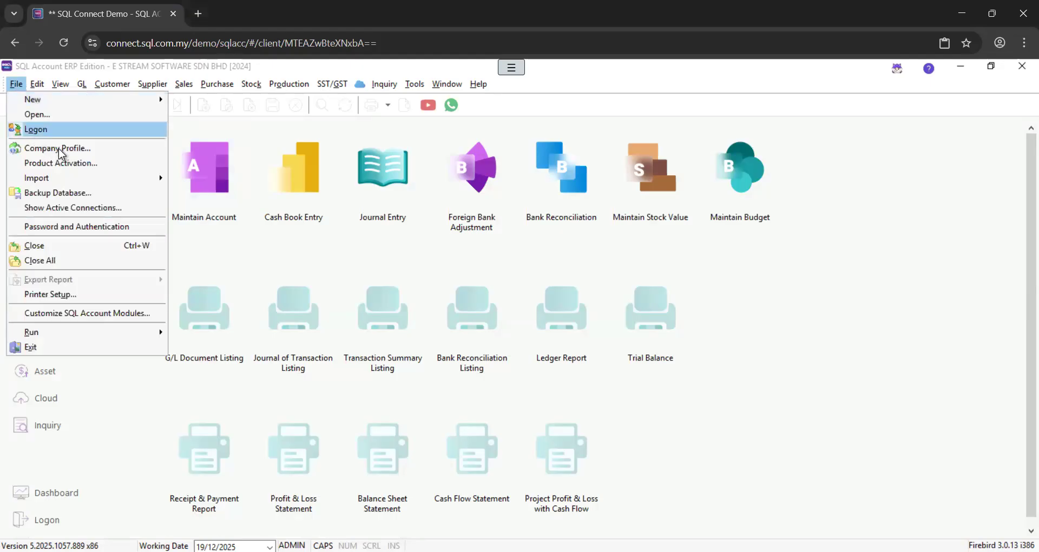
Open the Company Profile and move its window toward the centre of the screen
{"action": "left_click", "coordinate": [102, 148]}
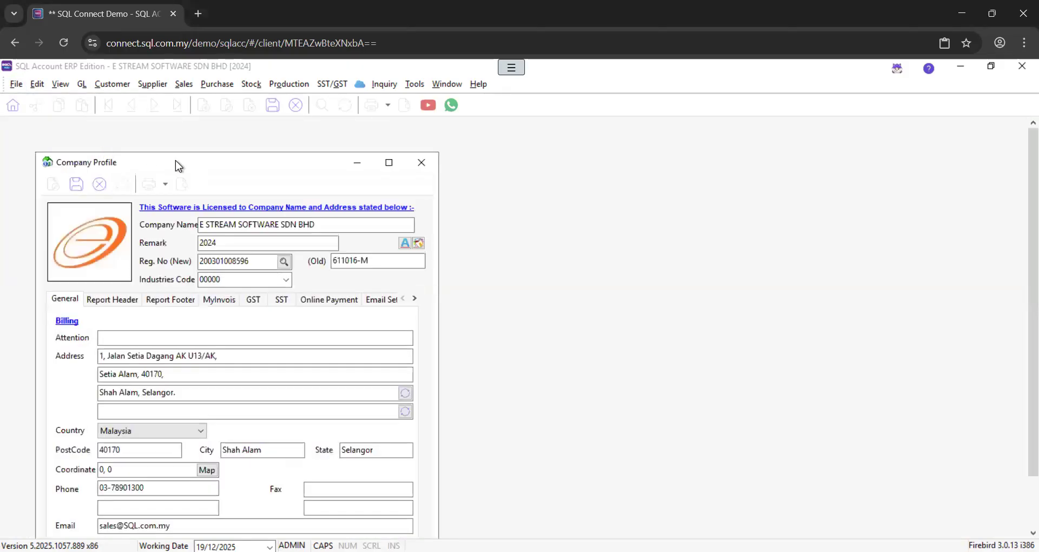
{"action": "left_click_drag", "start_coordinate": [188, 163], "coordinate": [376, 122]}
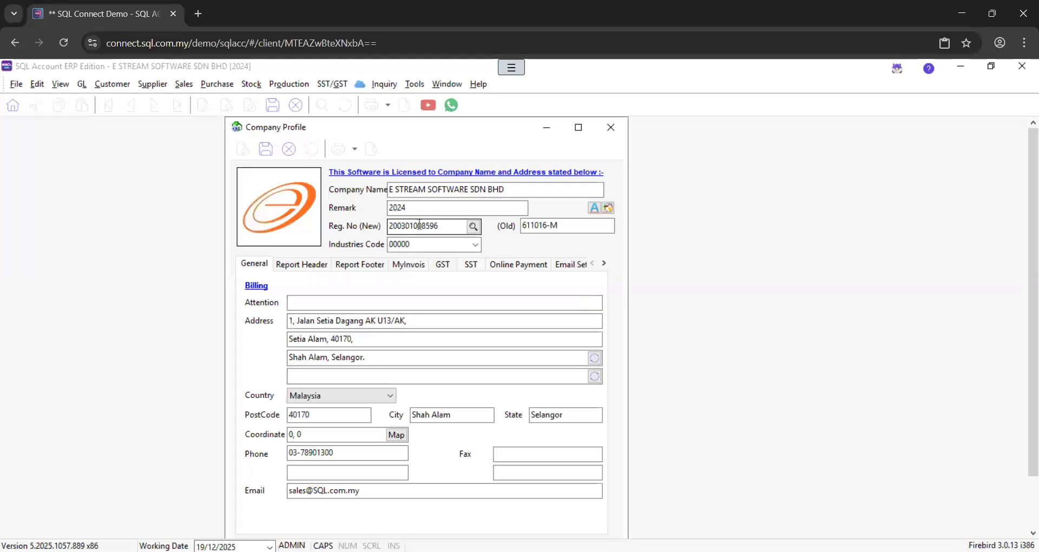
On the MyInvois details, fill the new BRN from the registration lookup entry for E STREAM SOFTWARE SDN BHD
{"action": "left_click", "coordinate": [414, 264]}
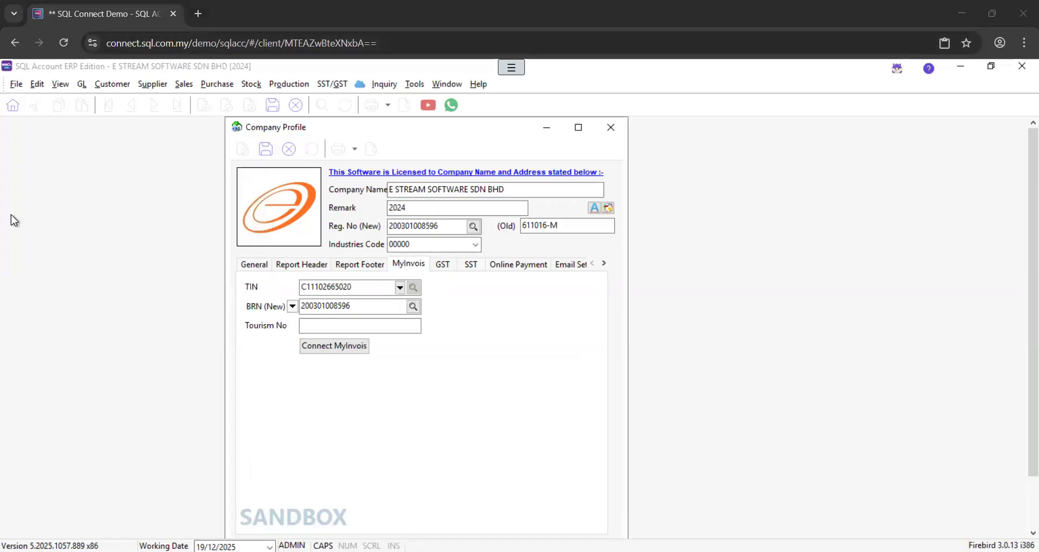
{"action": "left_click", "coordinate": [366, 306]}
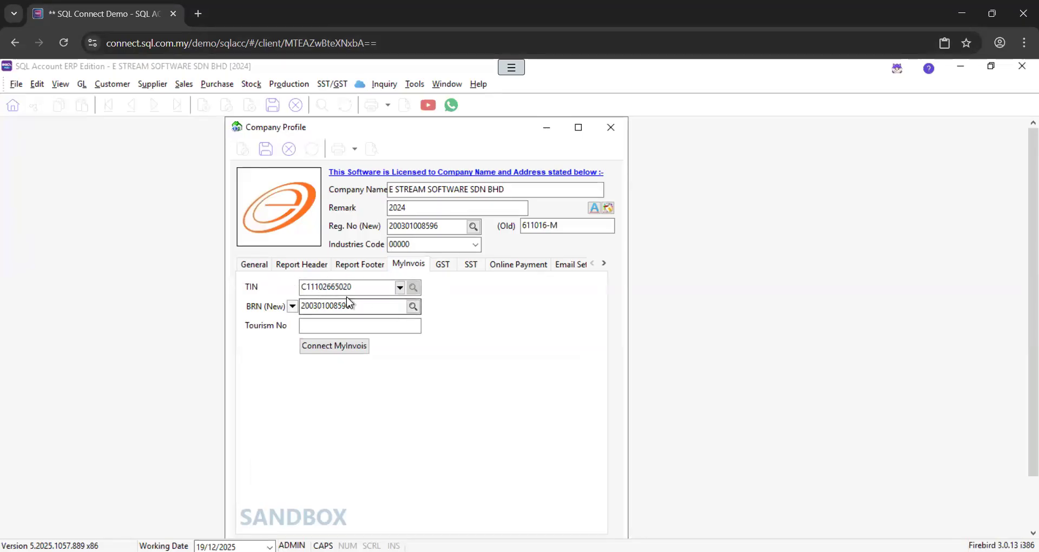
{"action": "left_click", "coordinate": [360, 306]}
{"action": "left_click", "coordinate": [474, 226]}
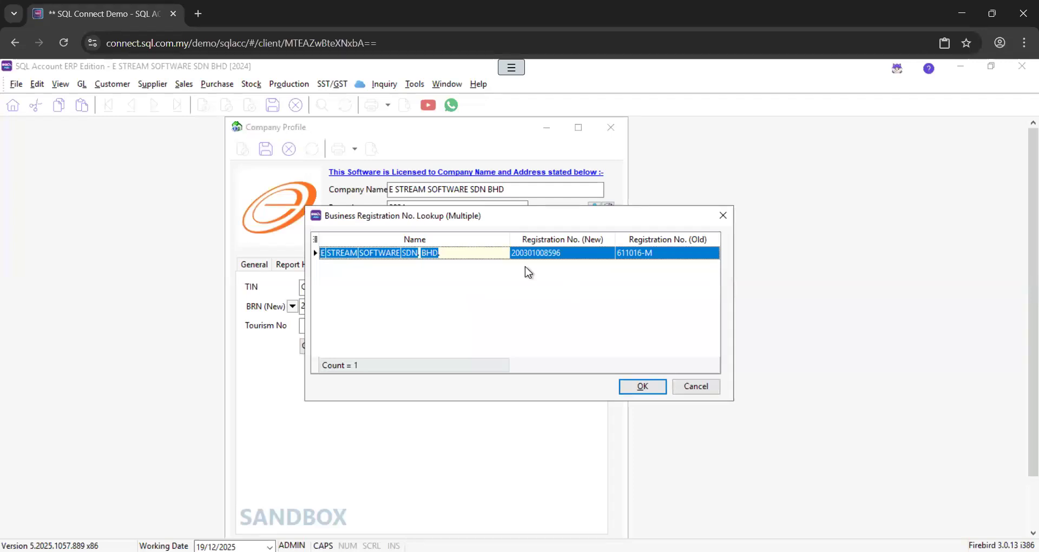
{"action": "left_click", "coordinate": [643, 387]}
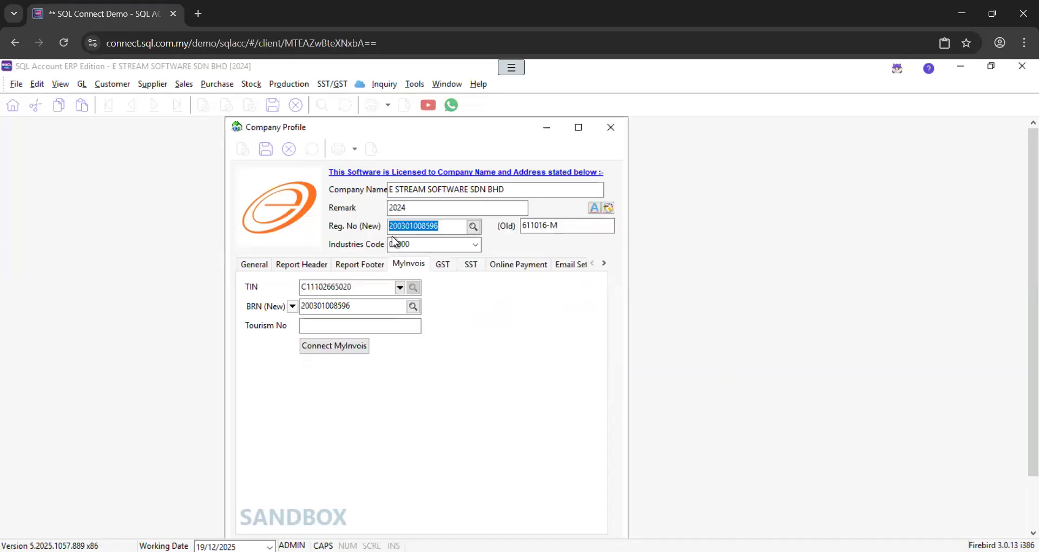
{"action": "left_click", "coordinate": [347, 305]}
{"action": "left_click", "coordinate": [351, 288]}
Cancel loading a new logo, keeping the existing one, and save the company profile
{"action": "right_click", "coordinate": [271, 214]}
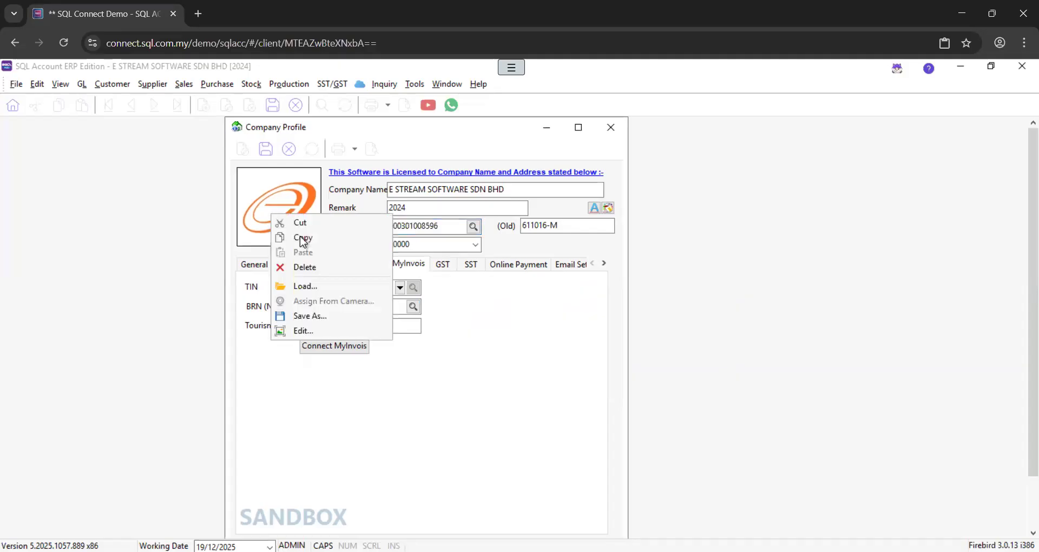
{"action": "left_click", "coordinate": [319, 284]}
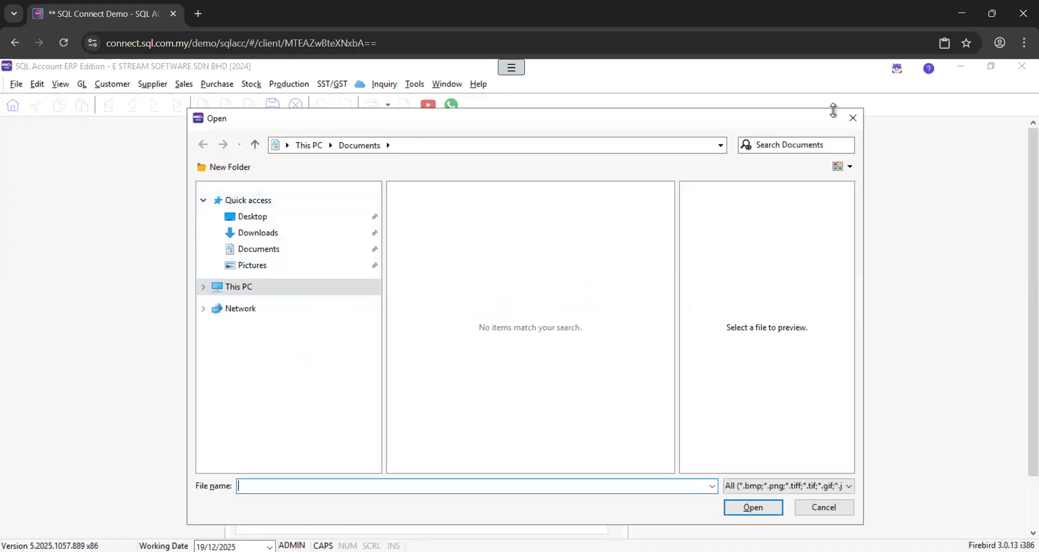
{"action": "left_click", "coordinate": [853, 121]}
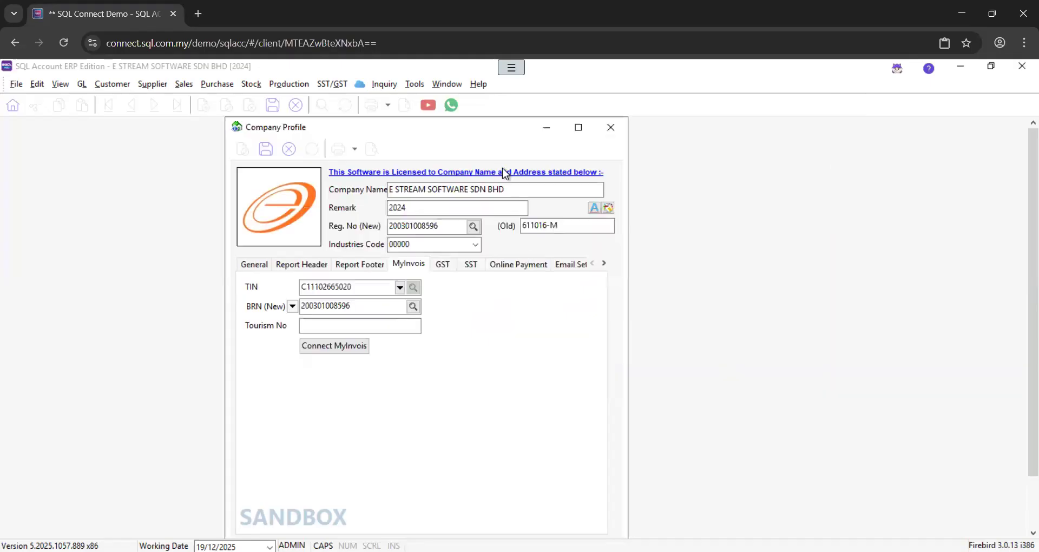
{"action": "left_click", "coordinate": [266, 150]}
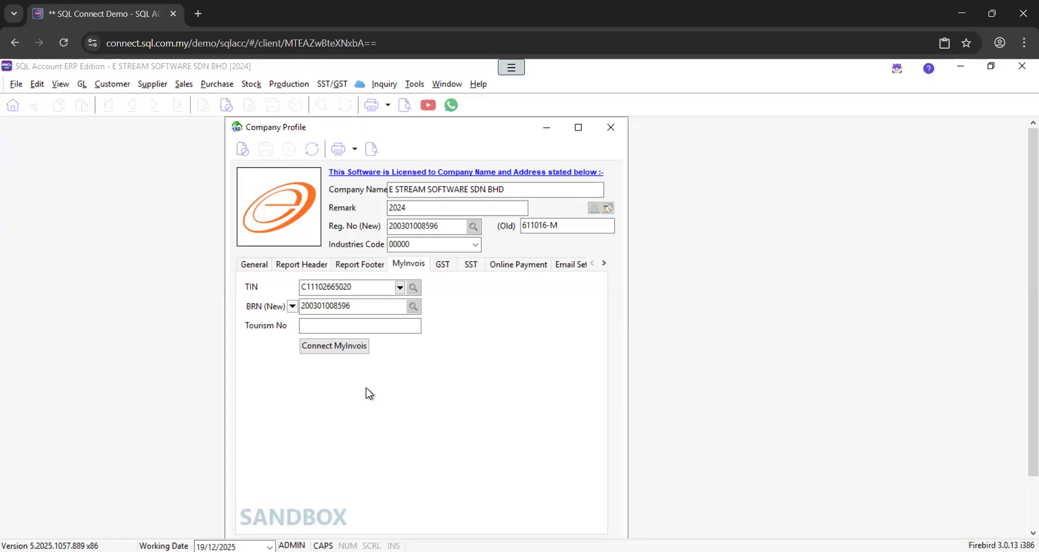
{"action": "left_click", "coordinate": [431, 226]}
Open Connect MyInvois and choose No. Kad Pengenalan as the MyTax identification type
{"action": "left_click", "coordinate": [322, 352]}
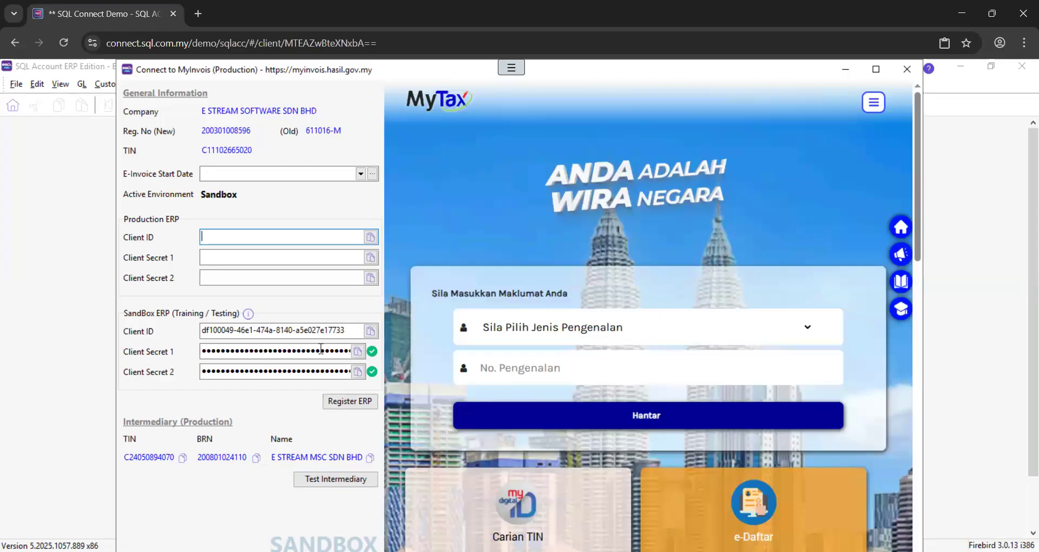
{"action": "left_click", "coordinate": [597, 327]}
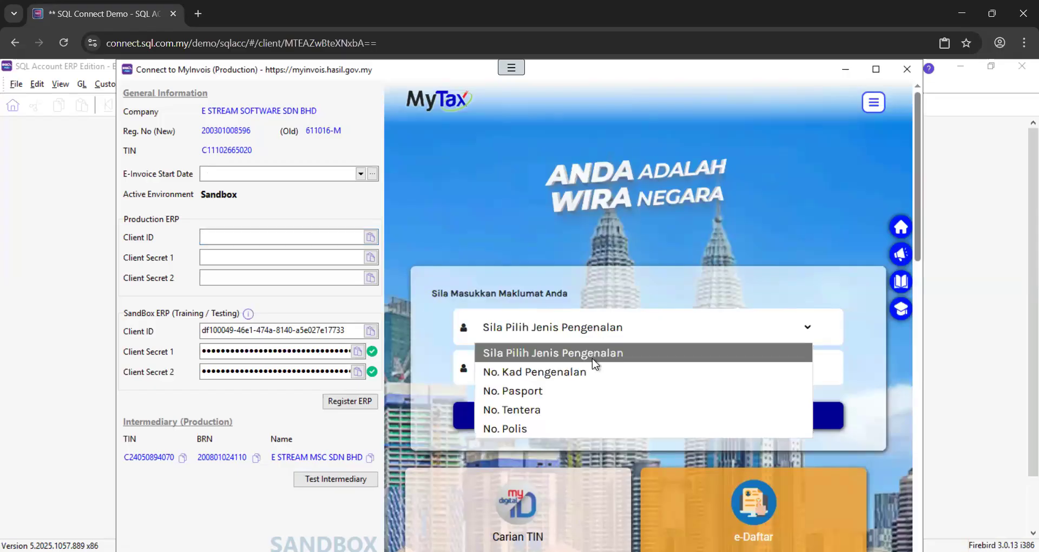
{"action": "left_click", "coordinate": [593, 369]}
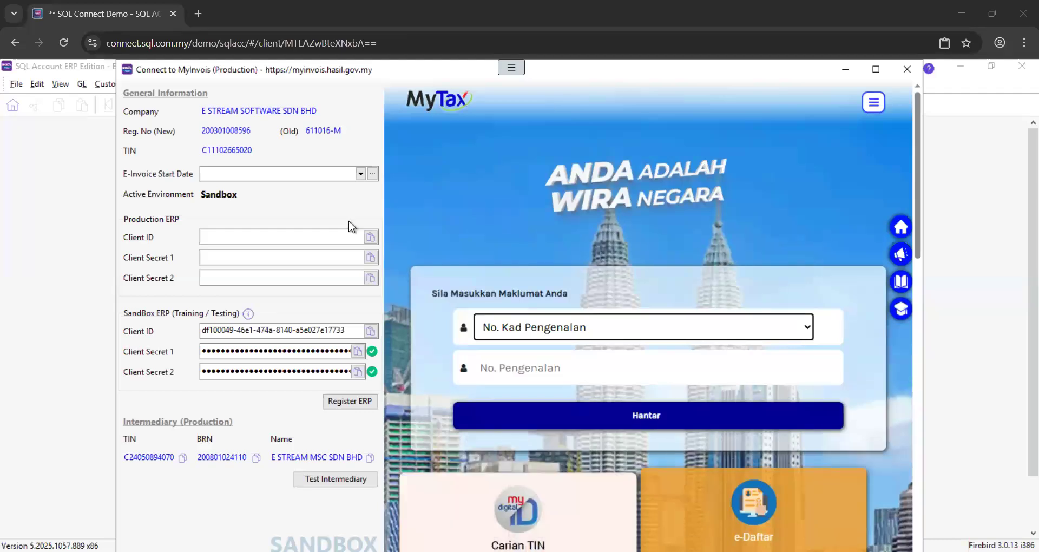
{"action": "left_click", "coordinate": [372, 174]}
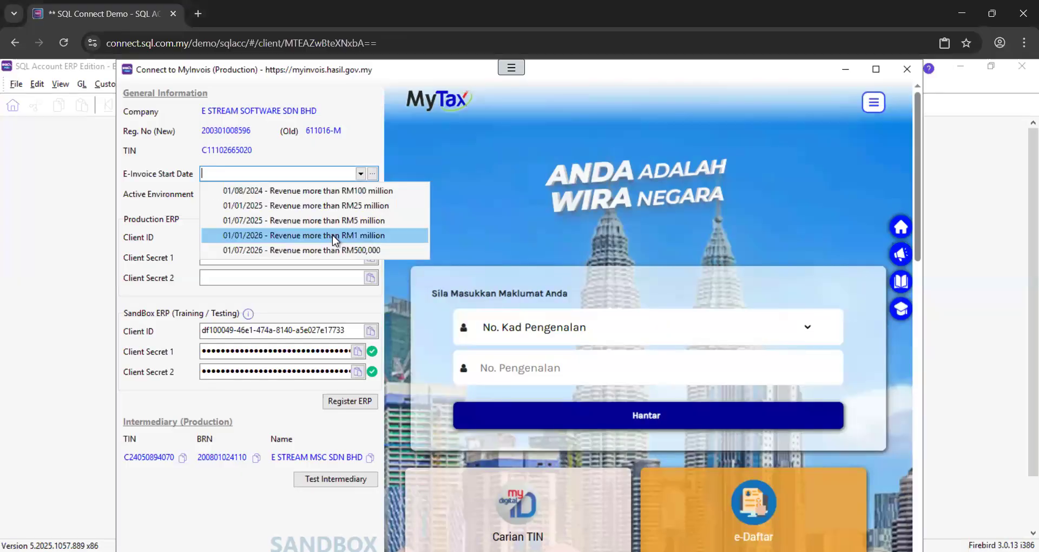
Pick '01/01/2026 - Revenue more than RM1 million' as the e-invoice start date
{"action": "left_click", "coordinate": [259, 236]}
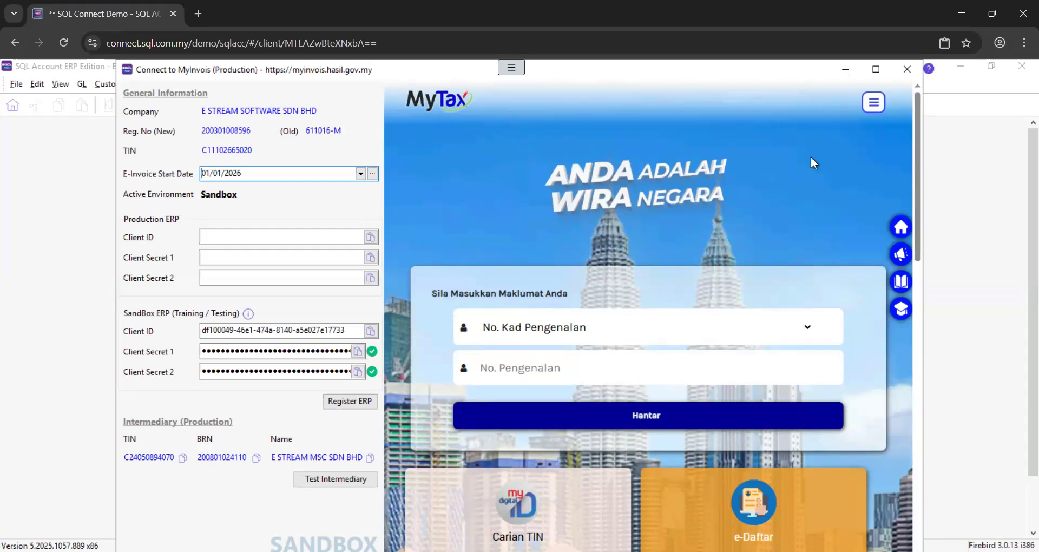
Close the Connect to MyInvois and Company Profile windows and go to the Stock module
{"action": "left_click", "coordinate": [904, 69]}
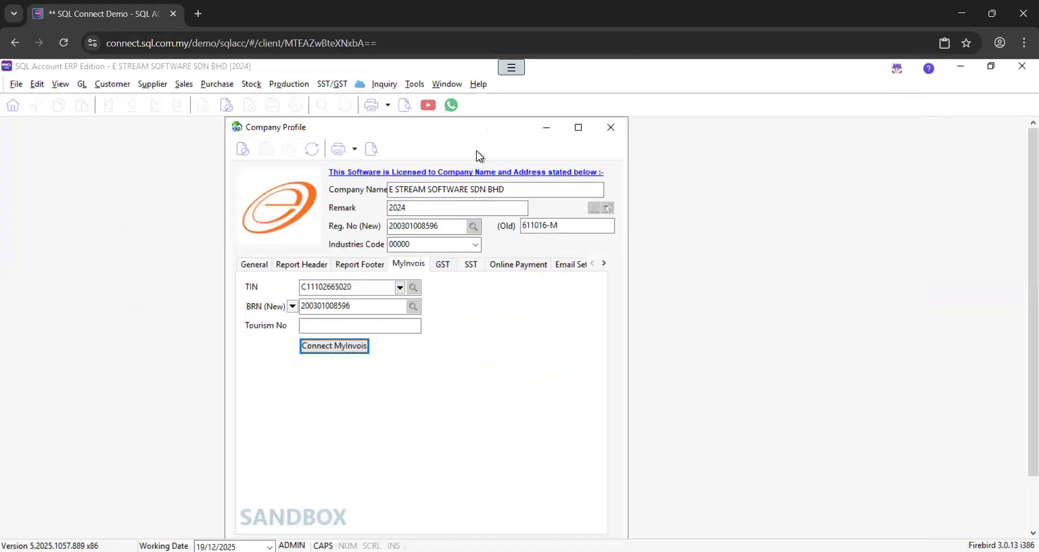
{"action": "left_click", "coordinate": [619, 134]}
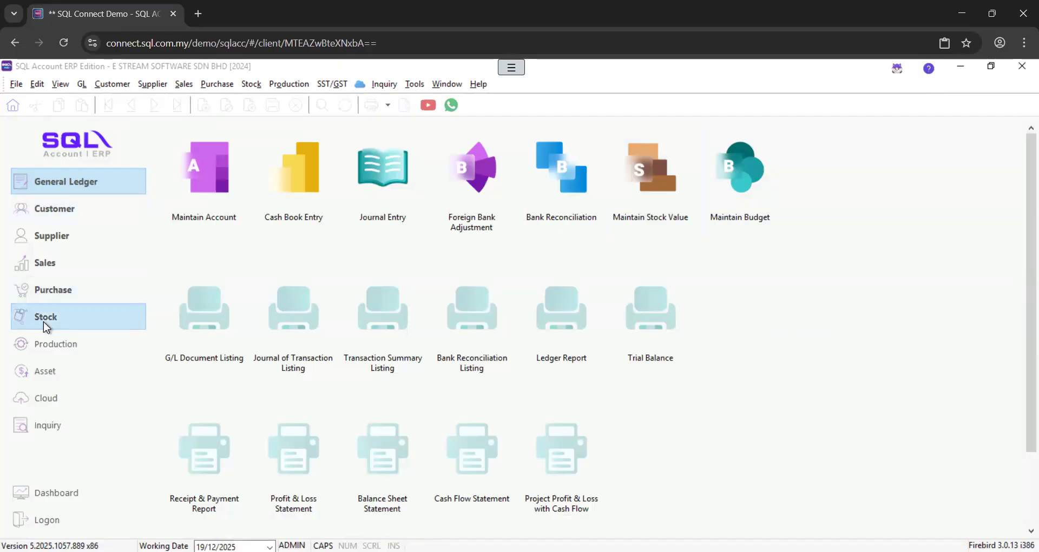
{"action": "left_click", "coordinate": [70, 317]}
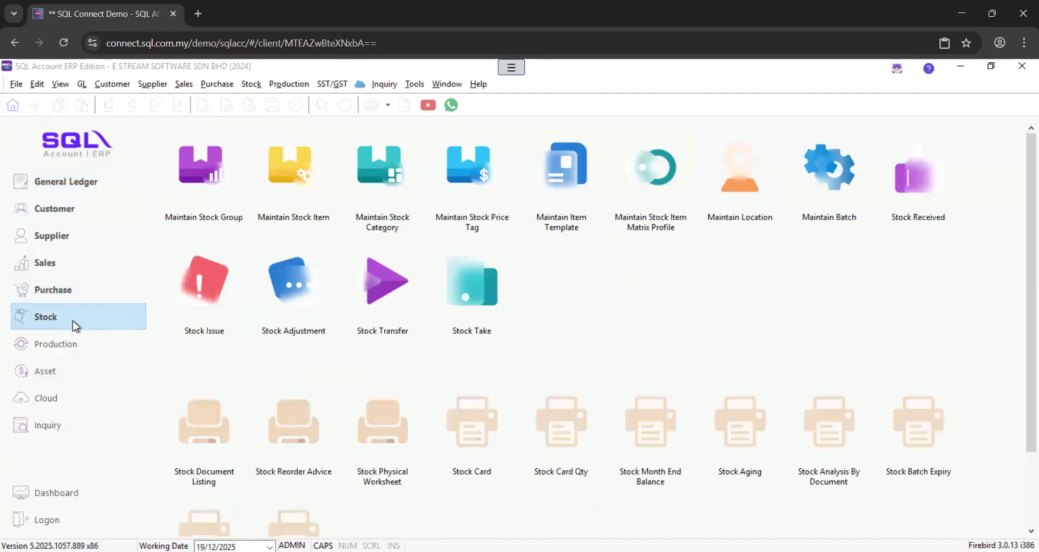
Open the stock item list and bring up the LD/Silver desk light record
{"action": "left_click", "coordinate": [285, 181]}
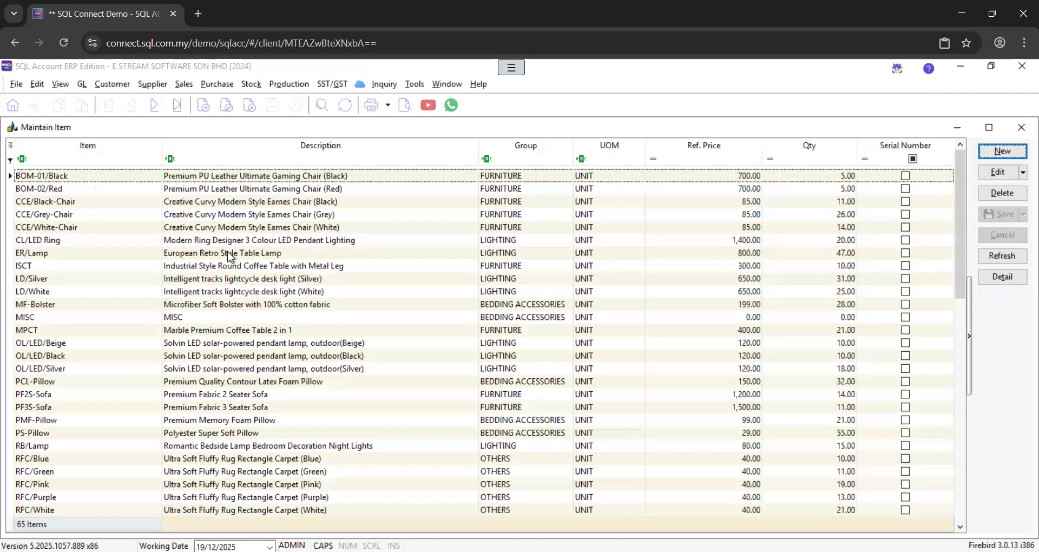
{"action": "left_click", "coordinate": [211, 279]}
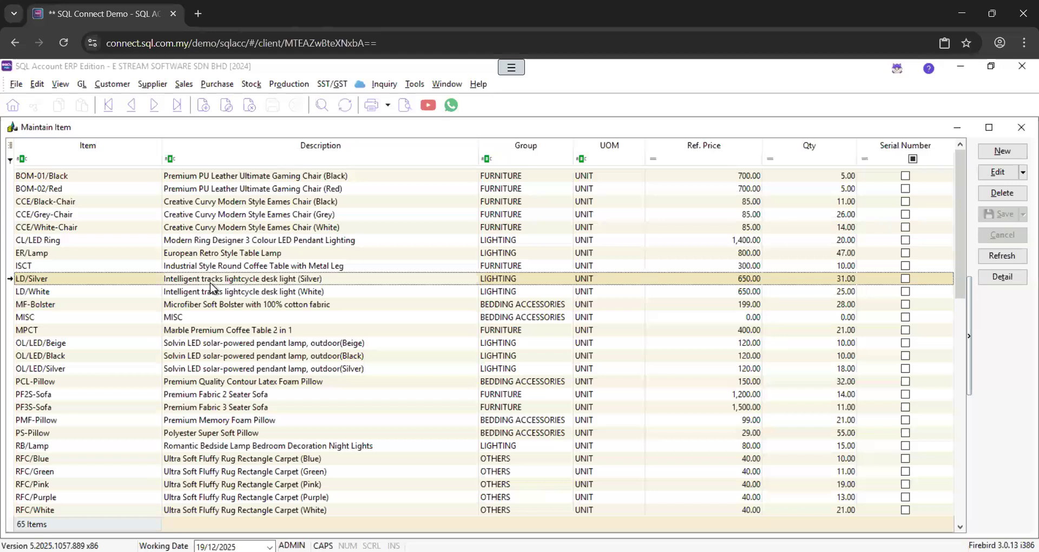
{"action": "double_click", "coordinate": [211, 283]}
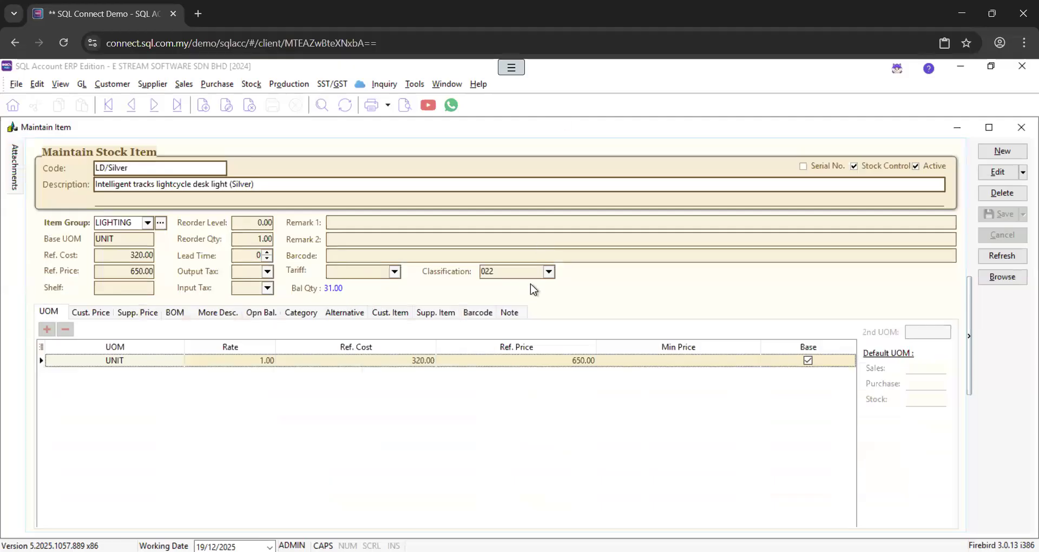
{"action": "left_click", "coordinate": [548, 271]}
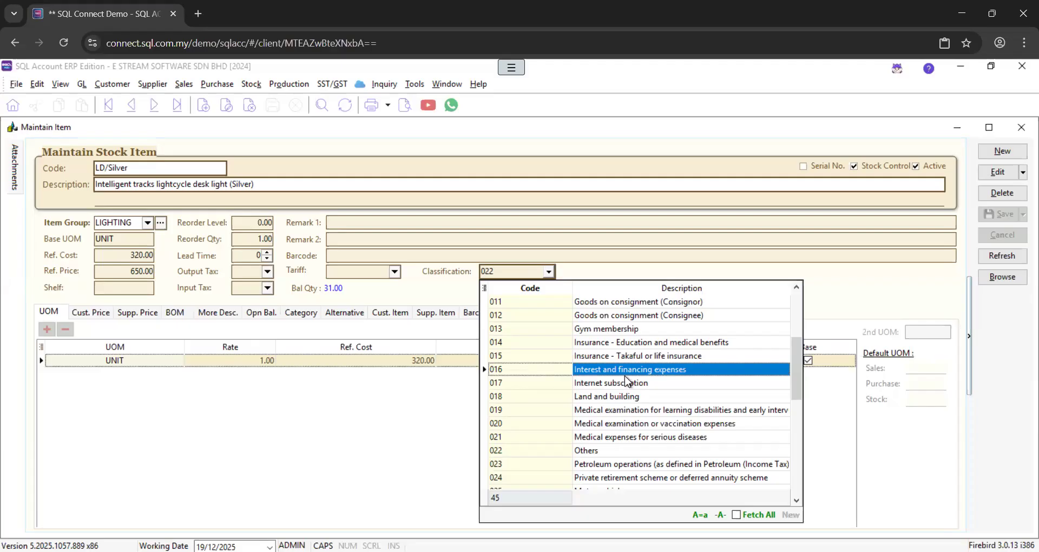
{"action": "scroll", "coordinate": [630, 385], "scroll_direction": "down", "scroll_amount": 1}
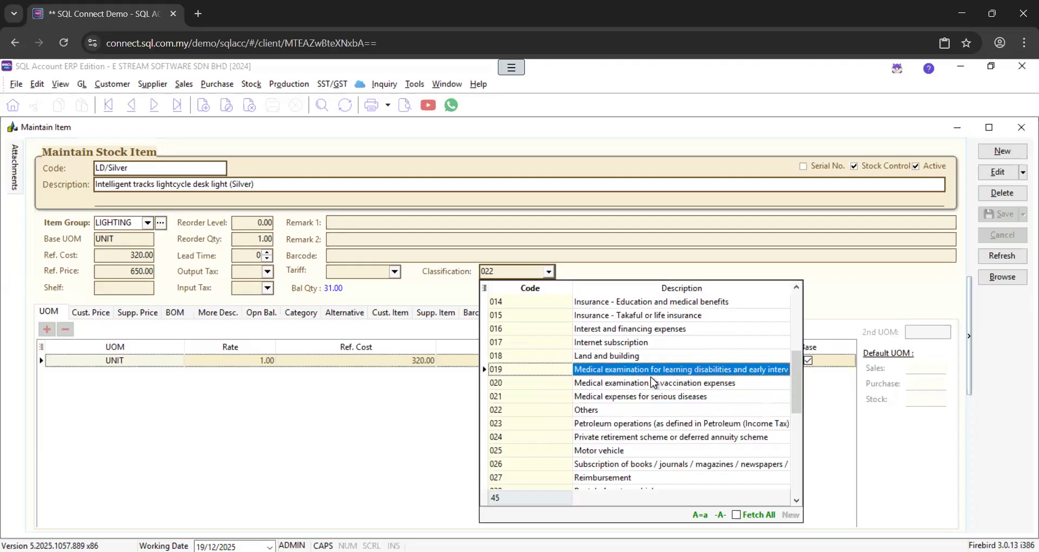
{"action": "scroll", "coordinate": [651, 377], "scroll_direction": "down", "scroll_amount": 1}
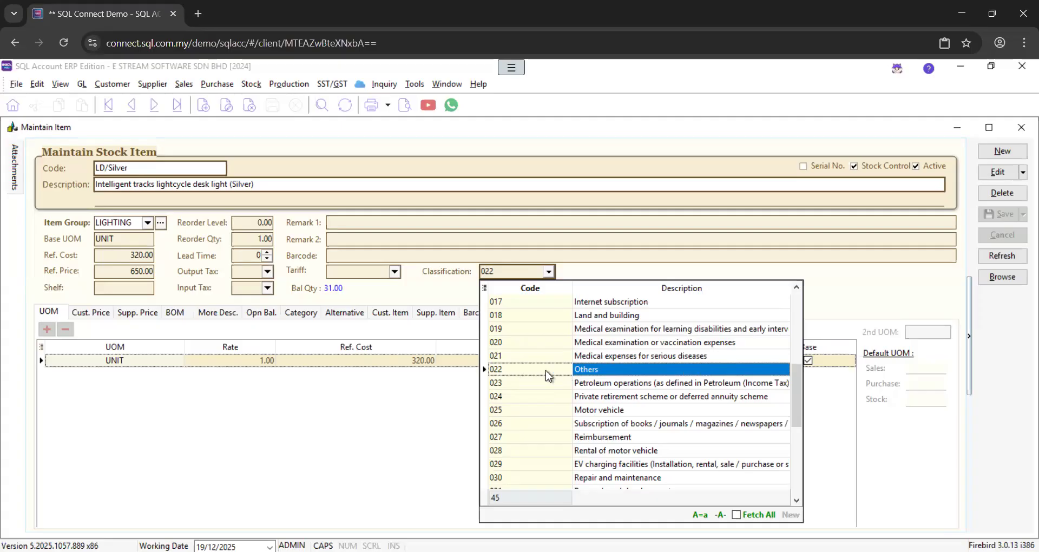
{"action": "left_click", "coordinate": [421, 403]}
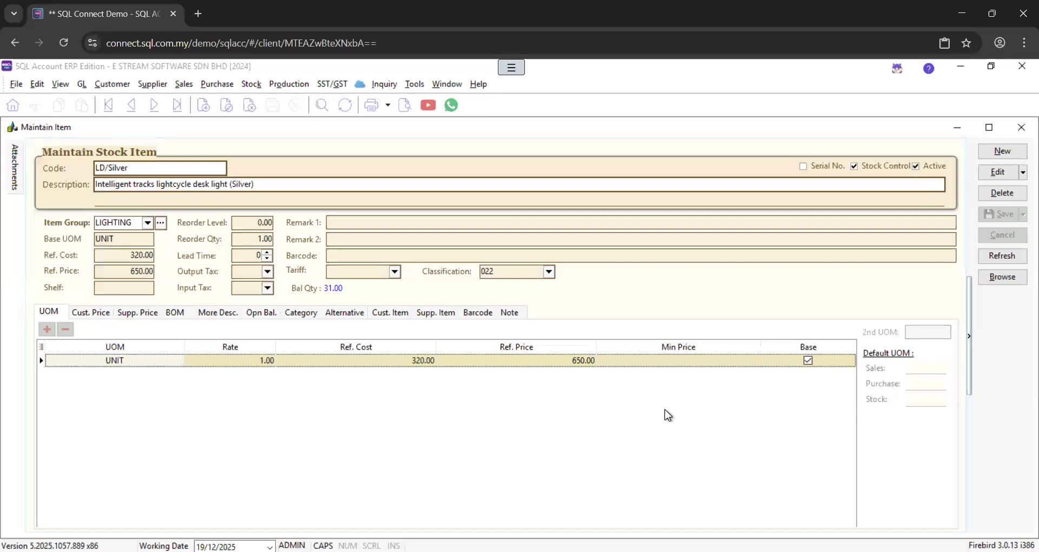
Start a new stock item with code S25U and description SAMSUNG 25 ULTRA
{"action": "left_click", "coordinate": [1005, 152]}
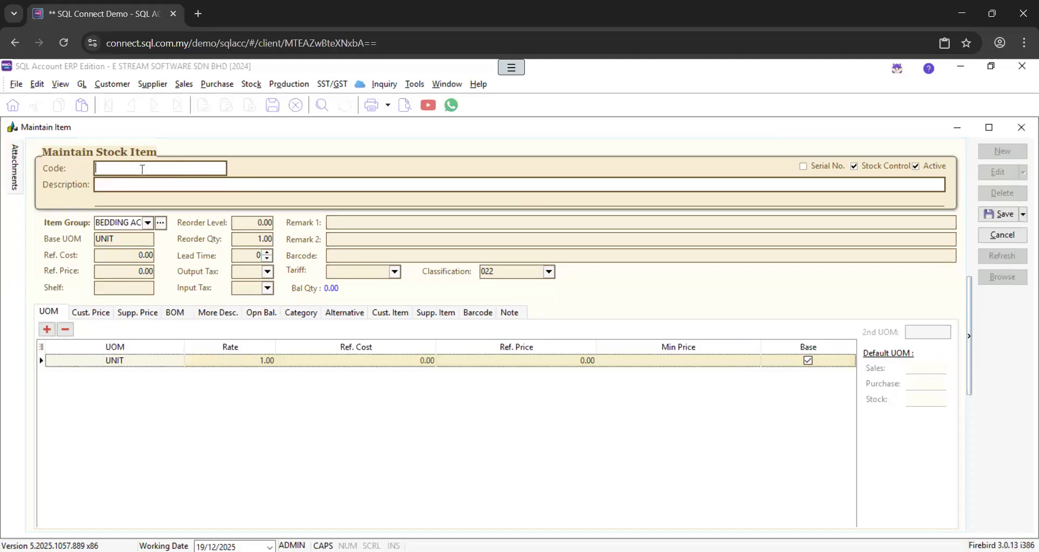
{"action": "type", "text": "S"}
{"action": "key", "text": "Num_Lock"}
{"action": "type", "text": "25U"}
{"action": "key", "text": "Tab"}
{"action": "type", "text": "SAMSUNG 25 ULTRA"}
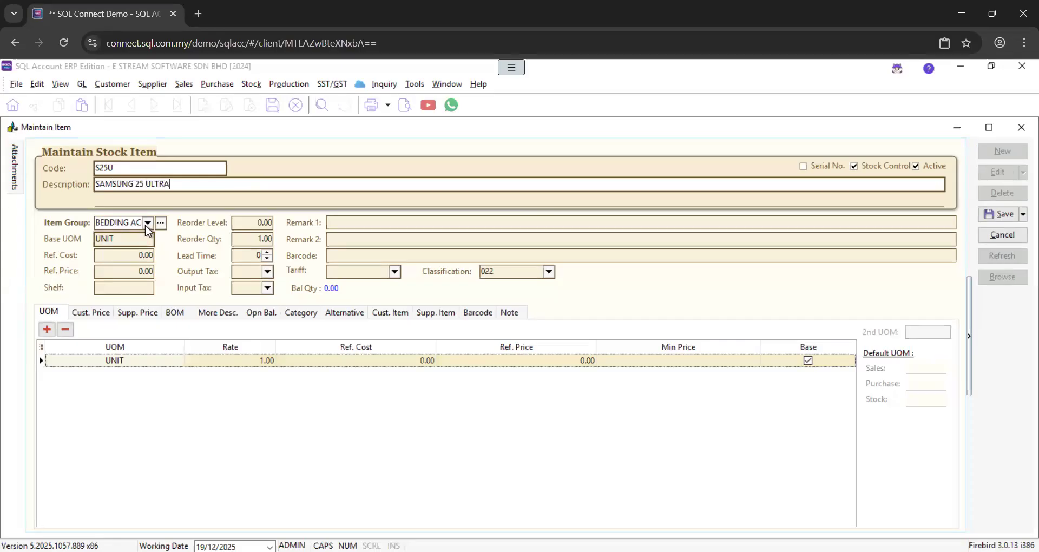
Set the item group to DEFAULT, reference cost 1000 and reference price 1500
{"action": "left_click", "coordinate": [147, 225]}
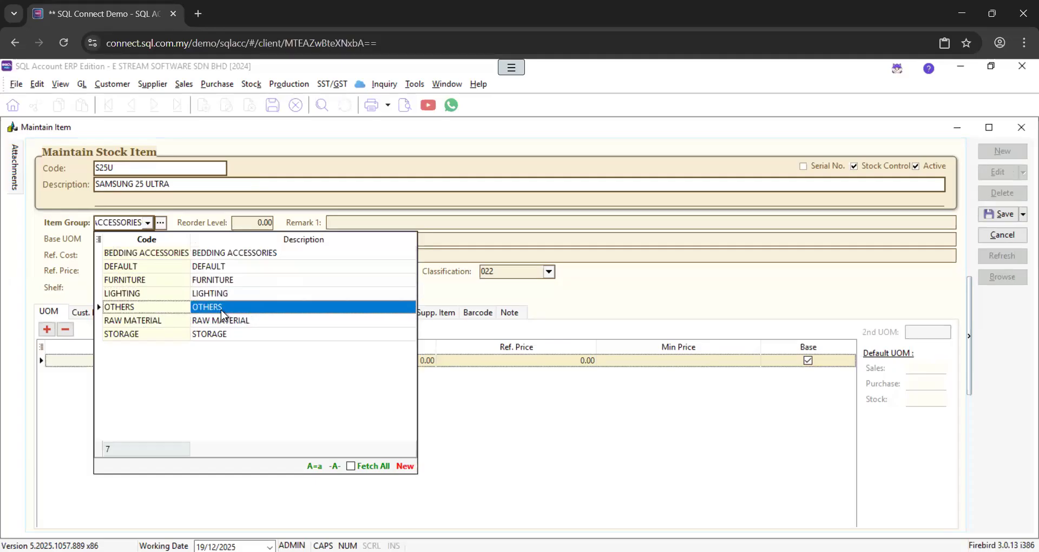
{"action": "left_click", "coordinate": [227, 270]}
{"action": "left_click", "coordinate": [147, 258]}
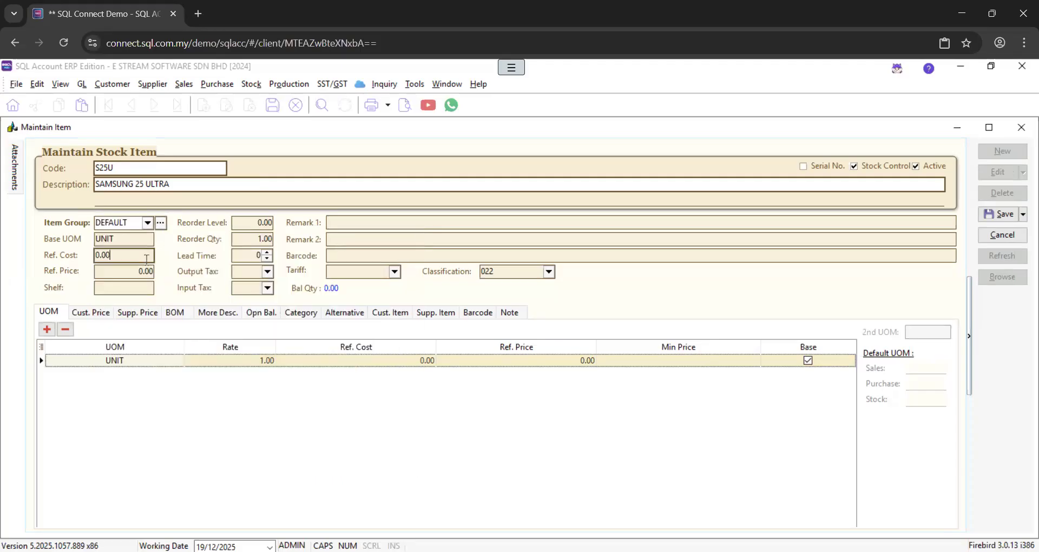
{"action": "double_click", "coordinate": [147, 259]}
{"action": "type", "text": "1000"}
{"action": "key", "text": "Tab"}
{"action": "type", "text": "1500"}
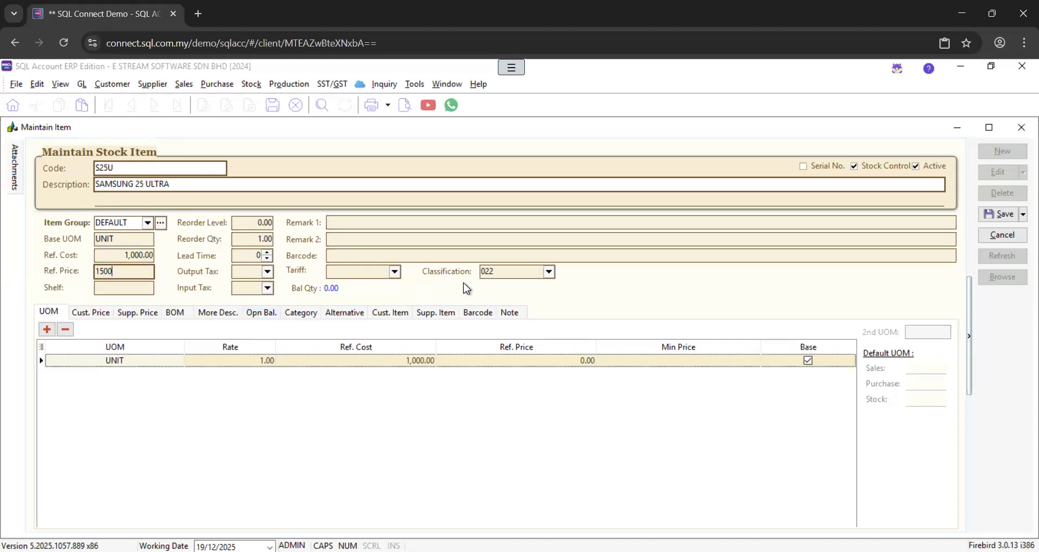
{"action": "left_click", "coordinate": [550, 272]}
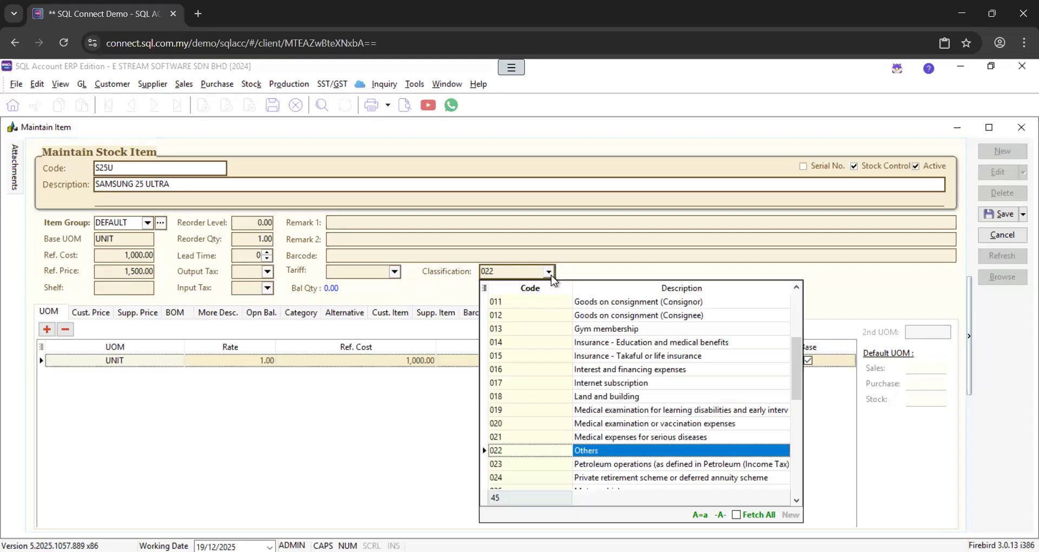
Keep classification 022 Others, save item S25U, and close the stock item window
{"action": "left_click", "coordinate": [551, 274]}
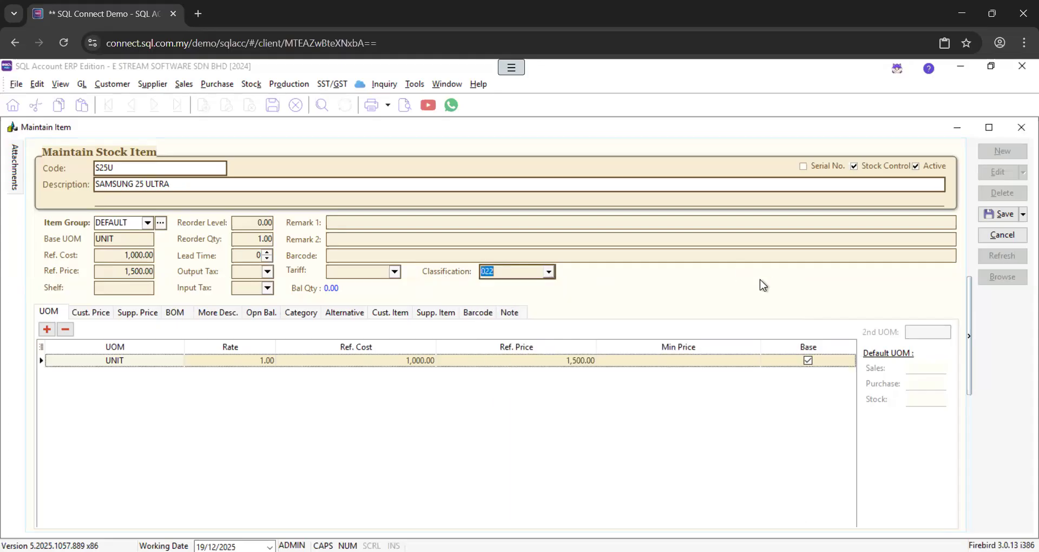
{"action": "left_click", "coordinate": [1002, 216]}
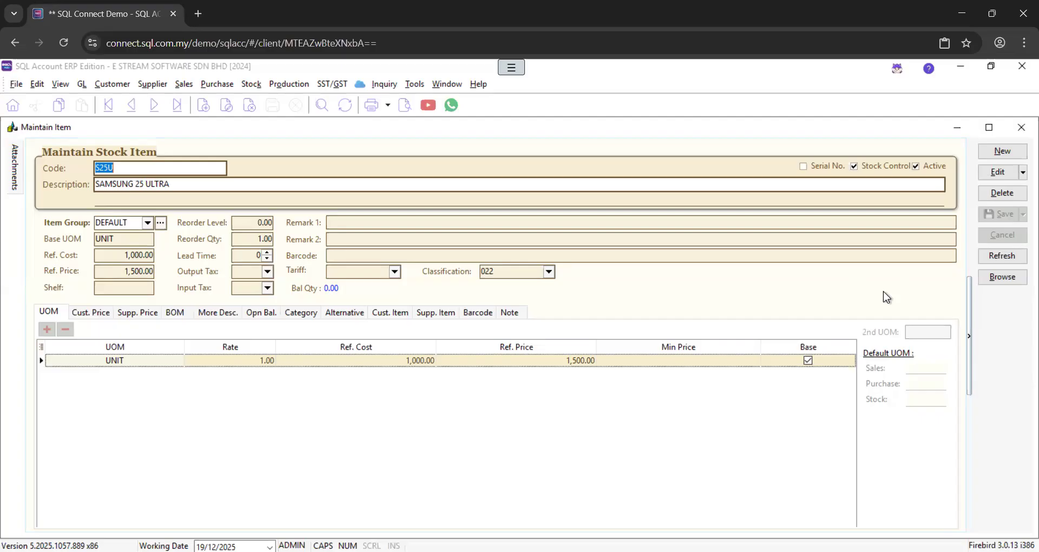
{"action": "left_click", "coordinate": [1022, 129]}
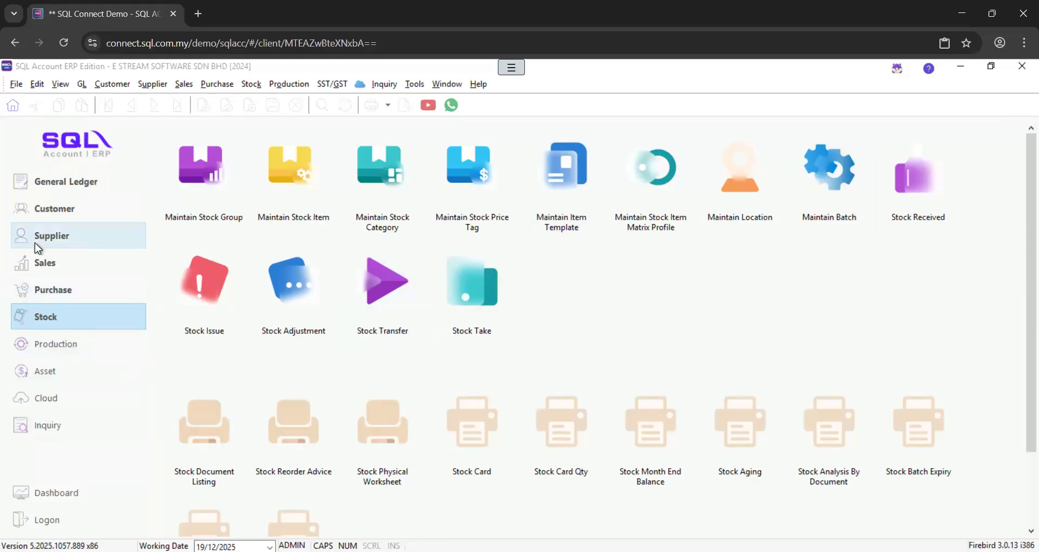
{"action": "left_click", "coordinate": [52, 242]}
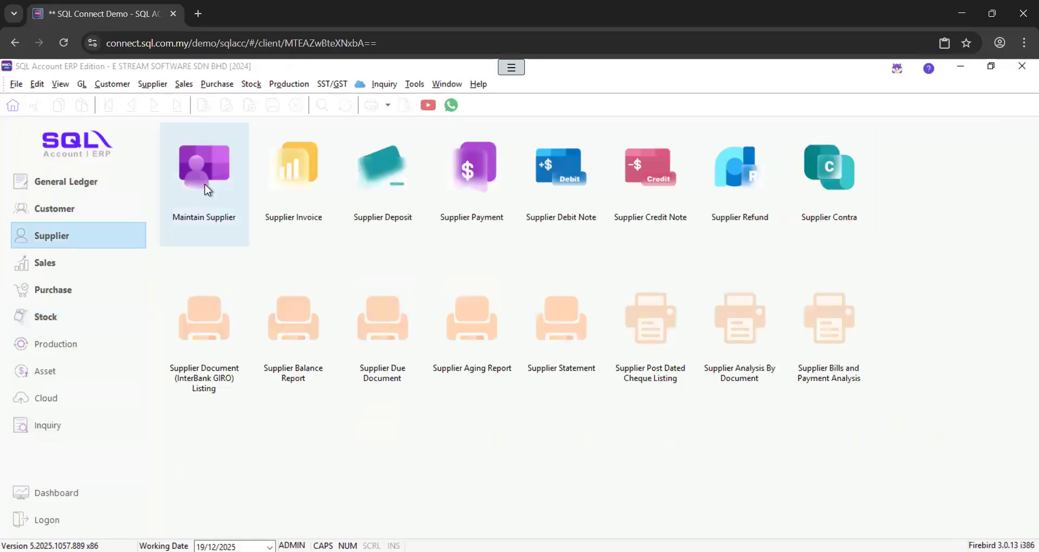
{"action": "left_click", "coordinate": [204, 185]}
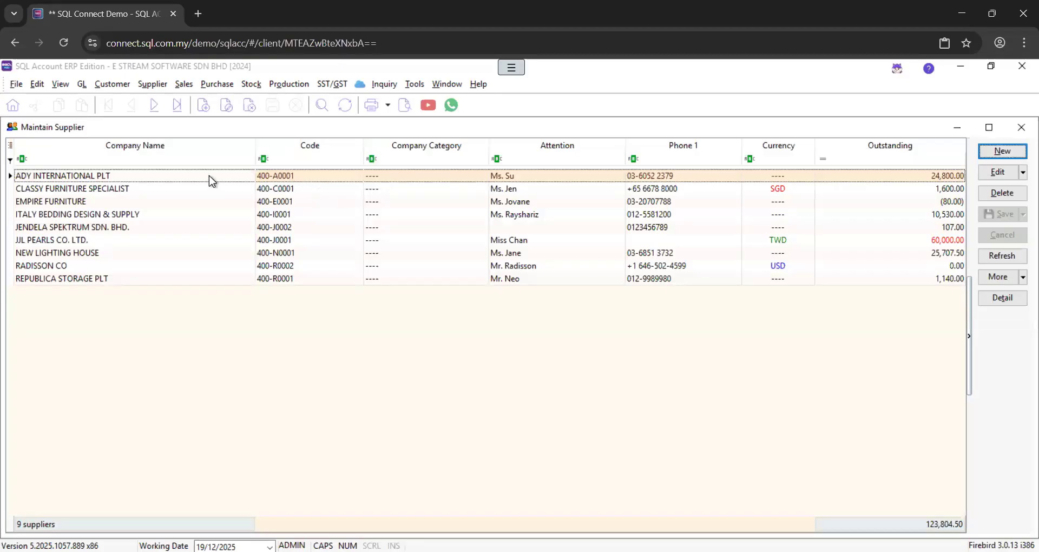
{"action": "double_click", "coordinate": [209, 176]}
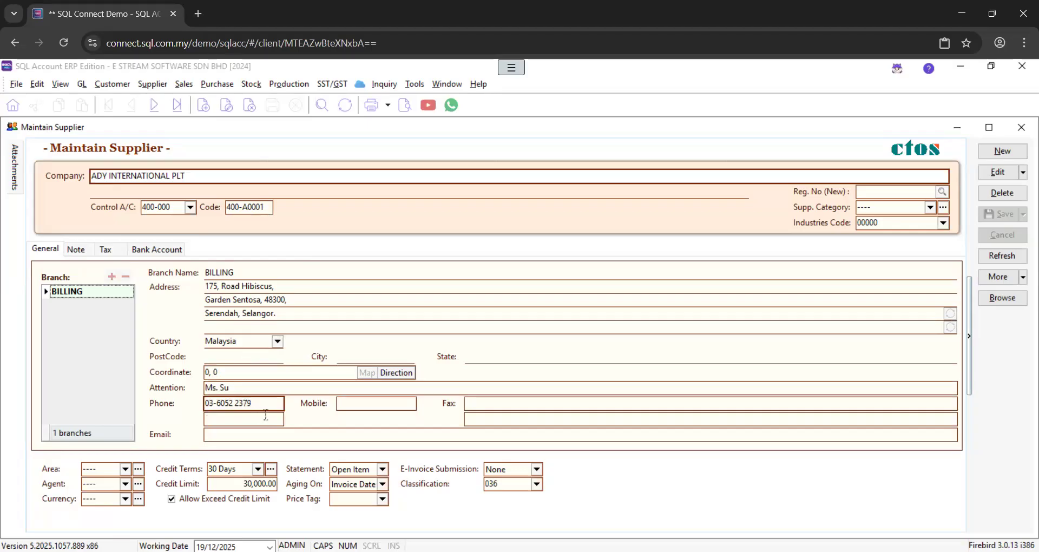
Begin a new supplier with company name WISOFT and view its tax details
{"action": "left_click", "coordinate": [1007, 157]}
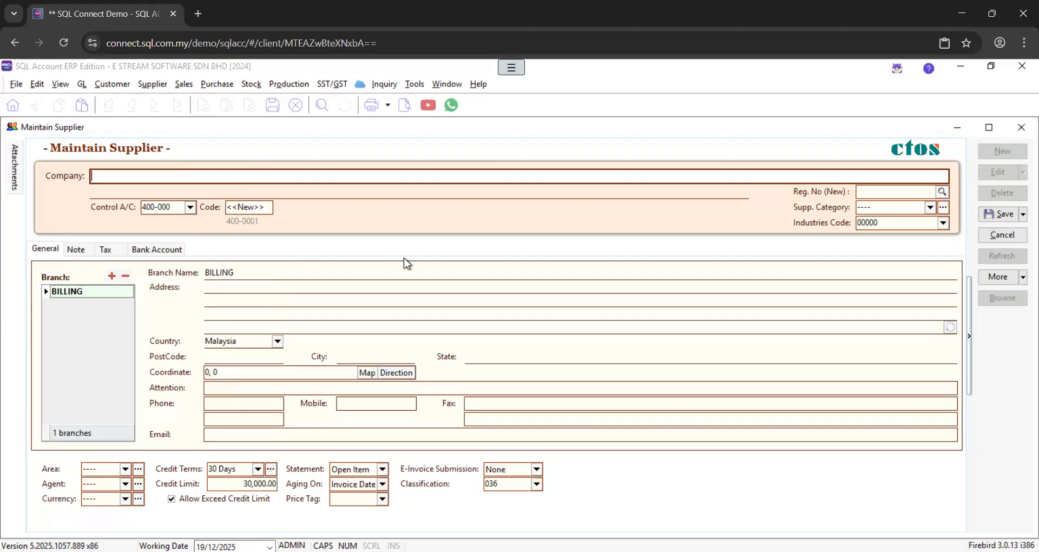
{"action": "type", "text": "WISOFT"}
{"action": "left_click", "coordinate": [121, 250]}
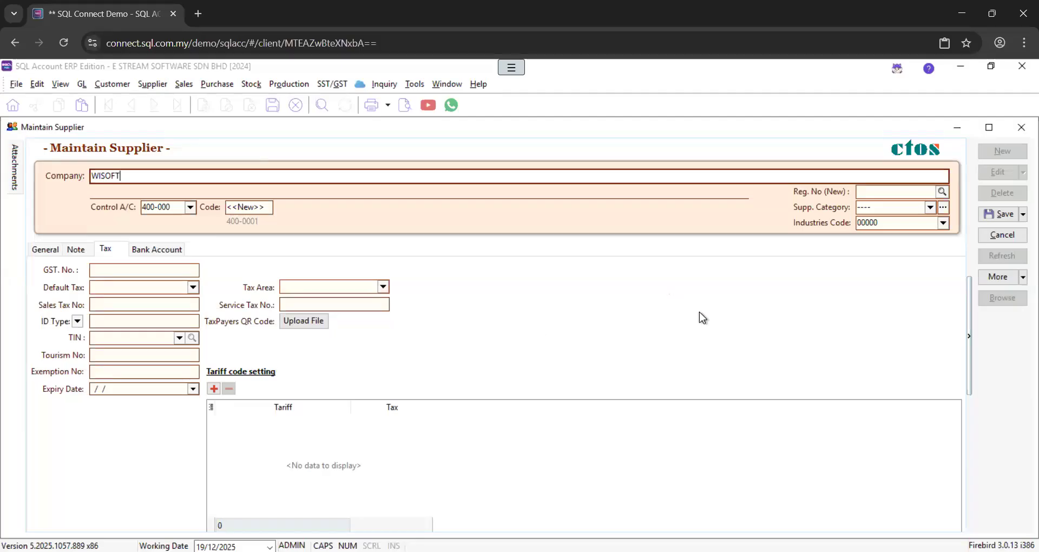
Look up the registered company for WISOFT and accept WISOFT SOLUTIONS SDN. BHD. as the supplier name
{"action": "left_click", "coordinate": [942, 193]}
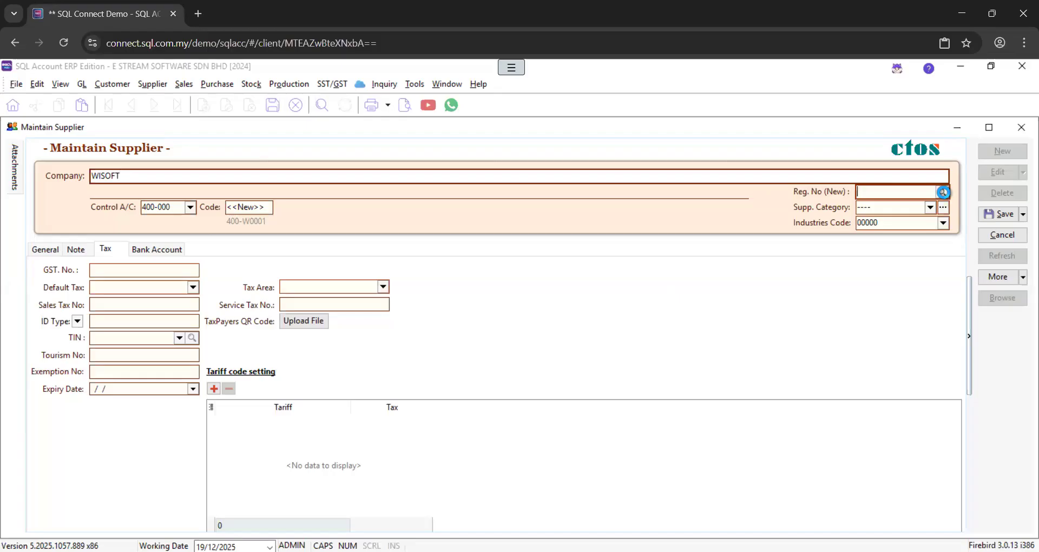
{"action": "left_click", "coordinate": [943, 192]}
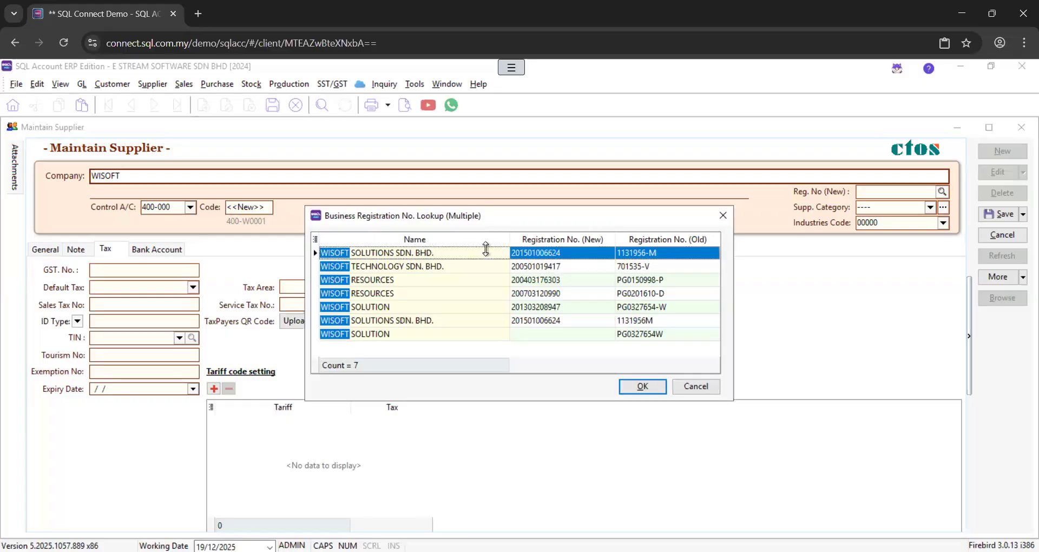
{"action": "left_click", "coordinate": [660, 385]}
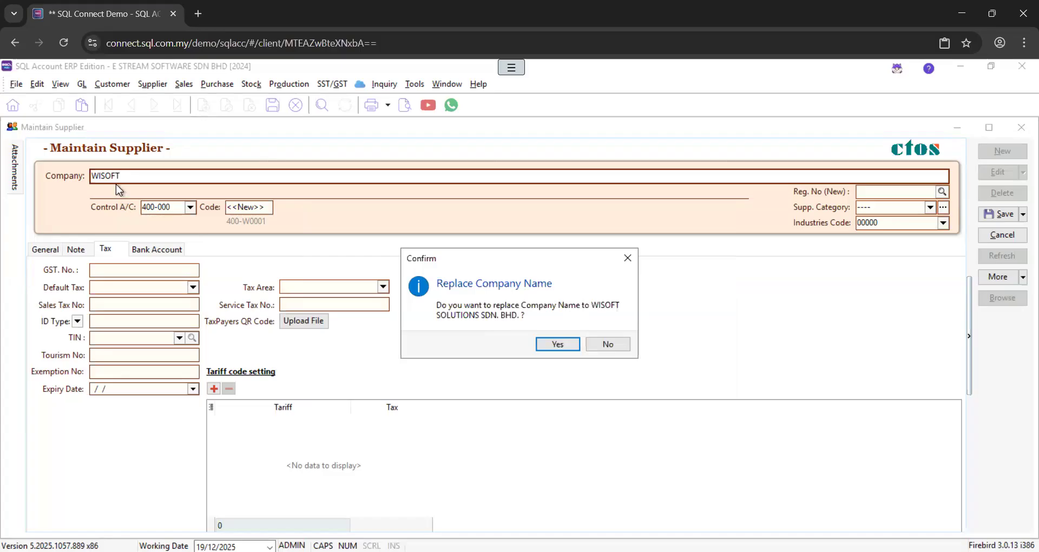
{"action": "left_click", "coordinate": [563, 347]}
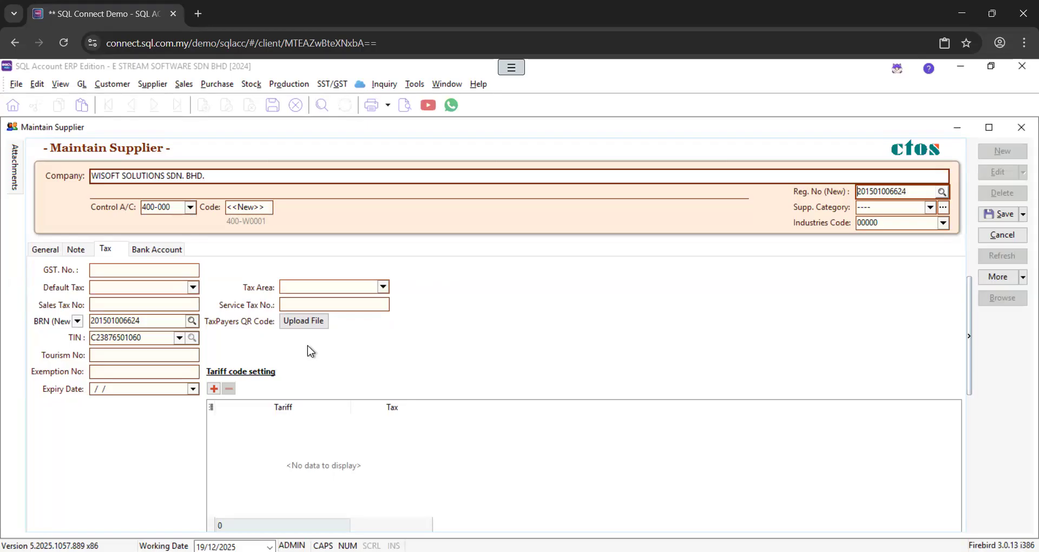
Show the supplier context menu with Copy Supplier, TIN Lookup and Create Info Request, then reopen it
{"action": "right_click", "coordinate": [463, 254]}
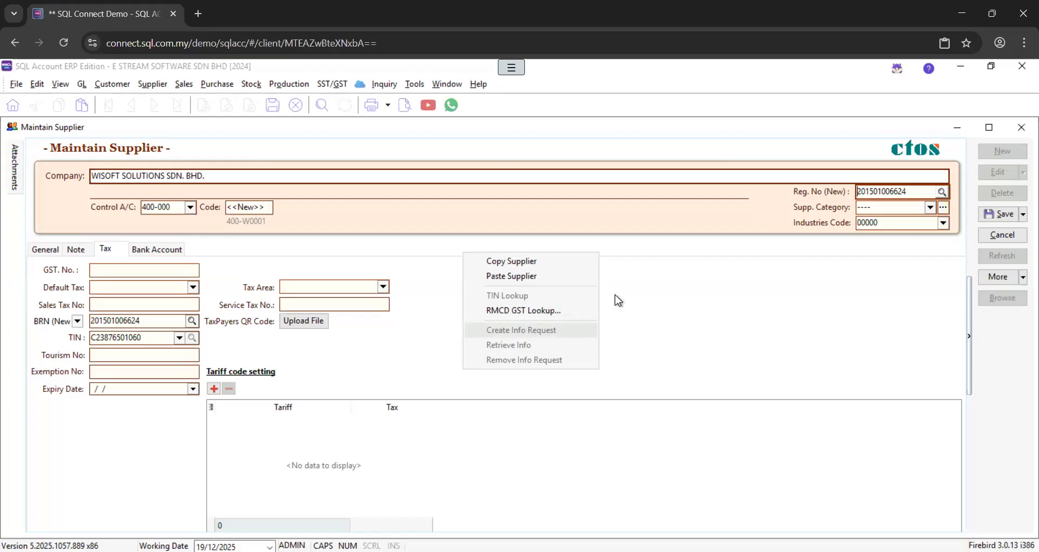
{"action": "left_click", "coordinate": [649, 309]}
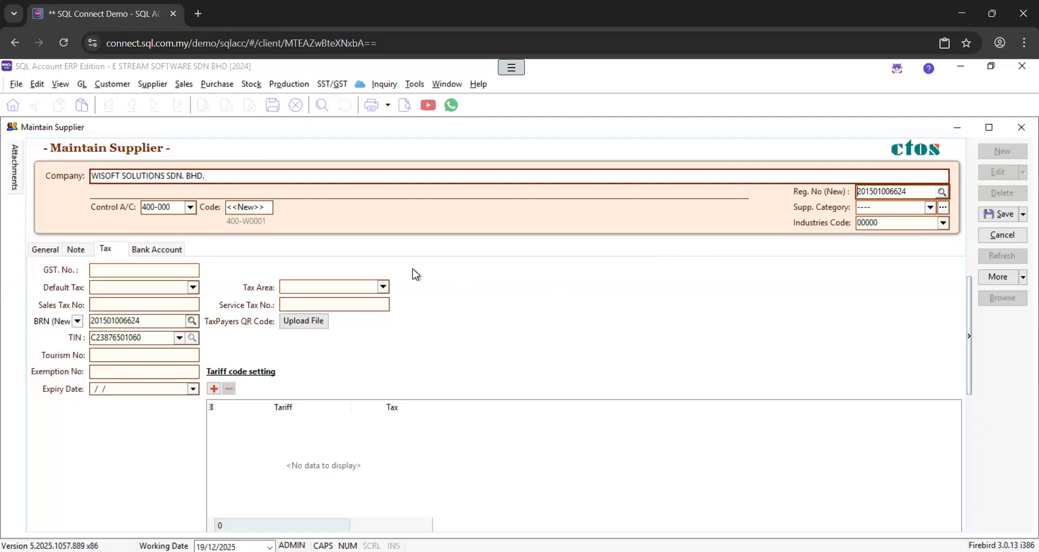
{"action": "right_click", "coordinate": [484, 280]}
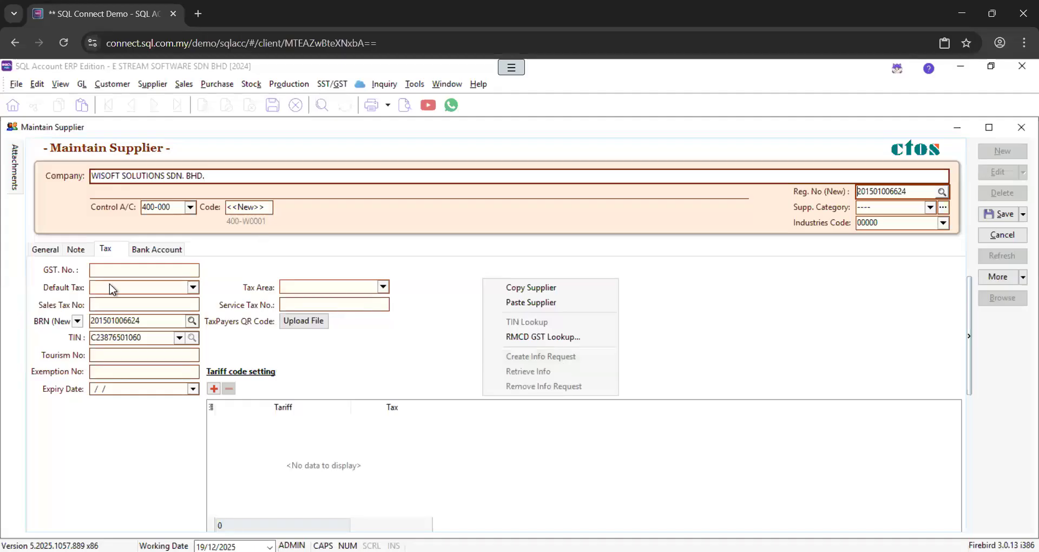
Enter the billing branch's street address and postcode so city and state become Pulau Pinang
{"action": "left_click", "coordinate": [48, 250]}
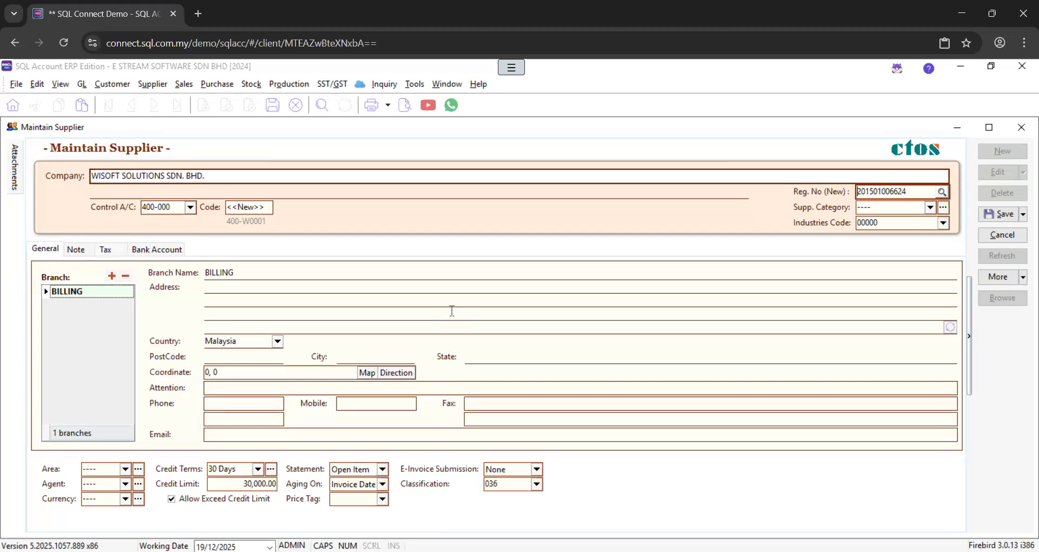
{"action": "left_click", "coordinate": [231, 288]}
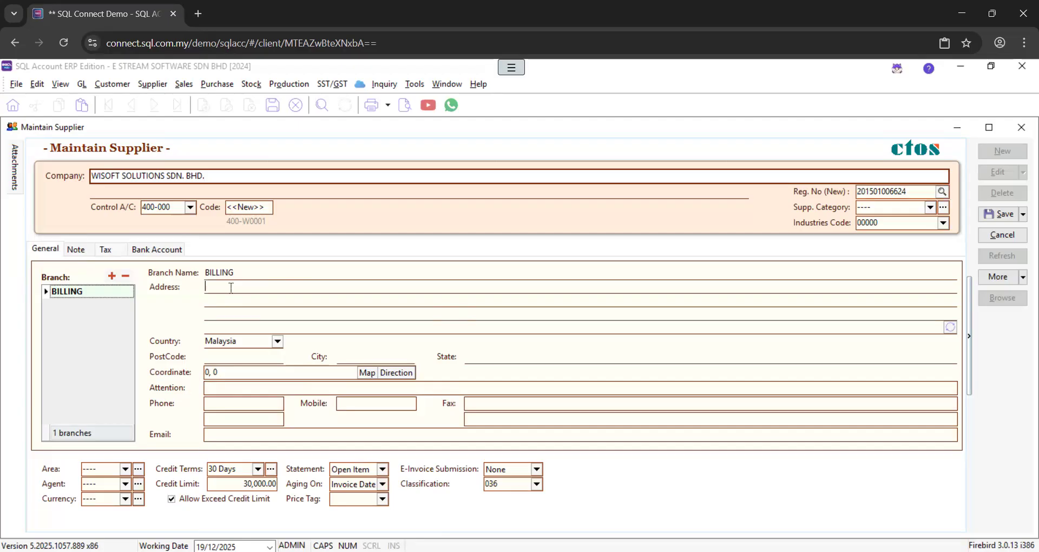
{"action": "left_click", "coordinate": [226, 360]}
{"action": "type", "text": "10600"}
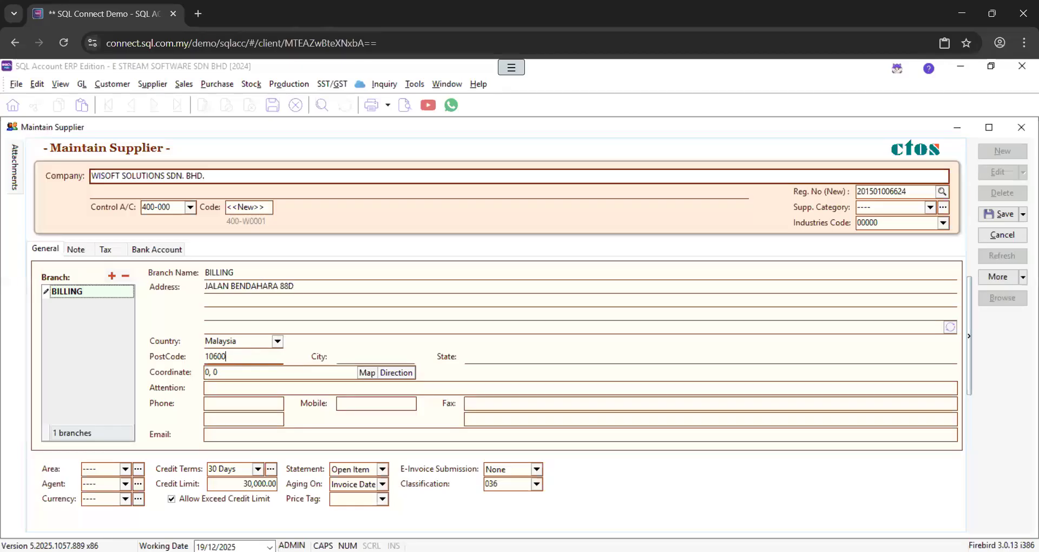
Fill in the billing contact person's name, phone number and e-mail address
{"action": "left_click", "coordinate": [255, 388]}
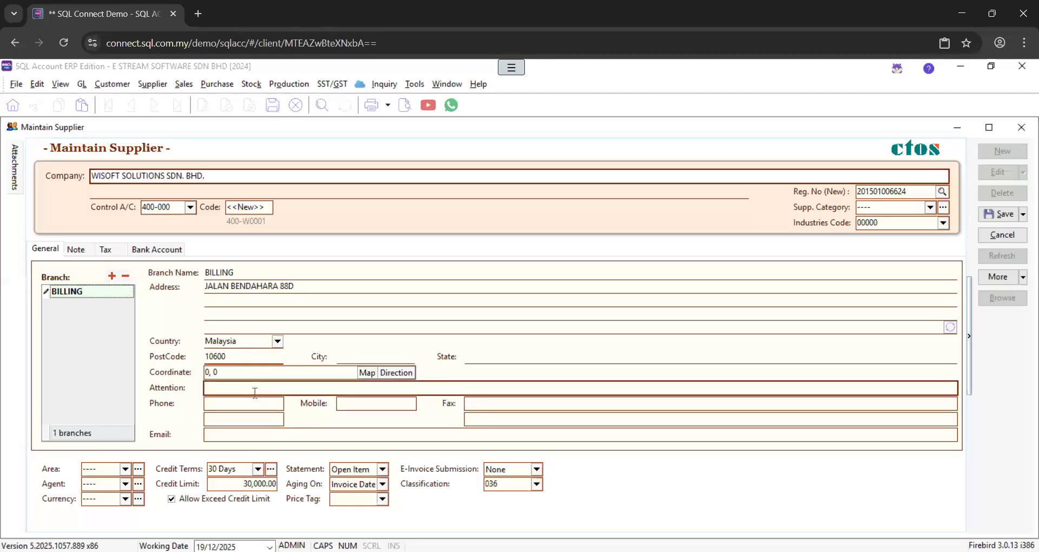
{"action": "key", "text": "Tab"}
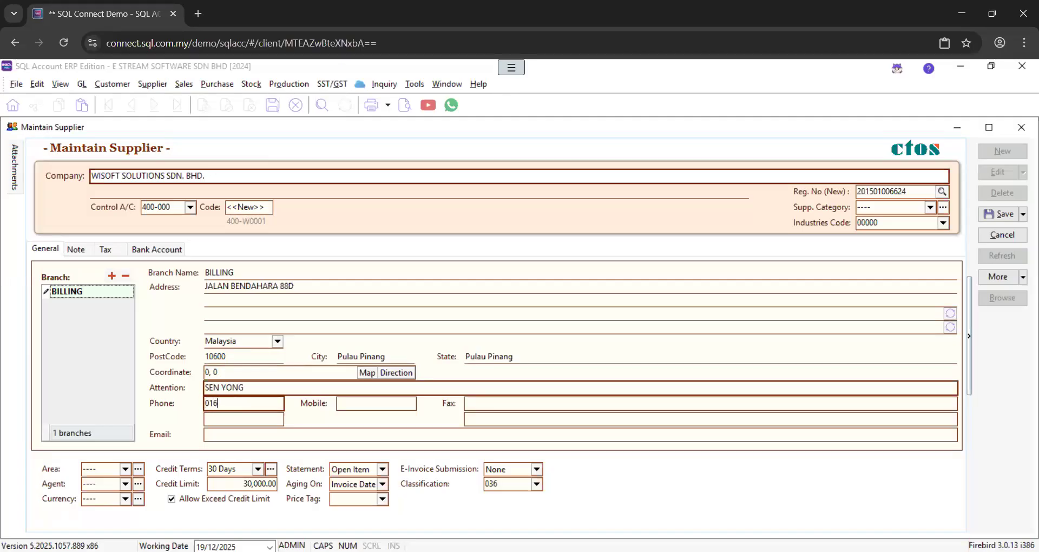
{"action": "left_click", "coordinate": [265, 436]}
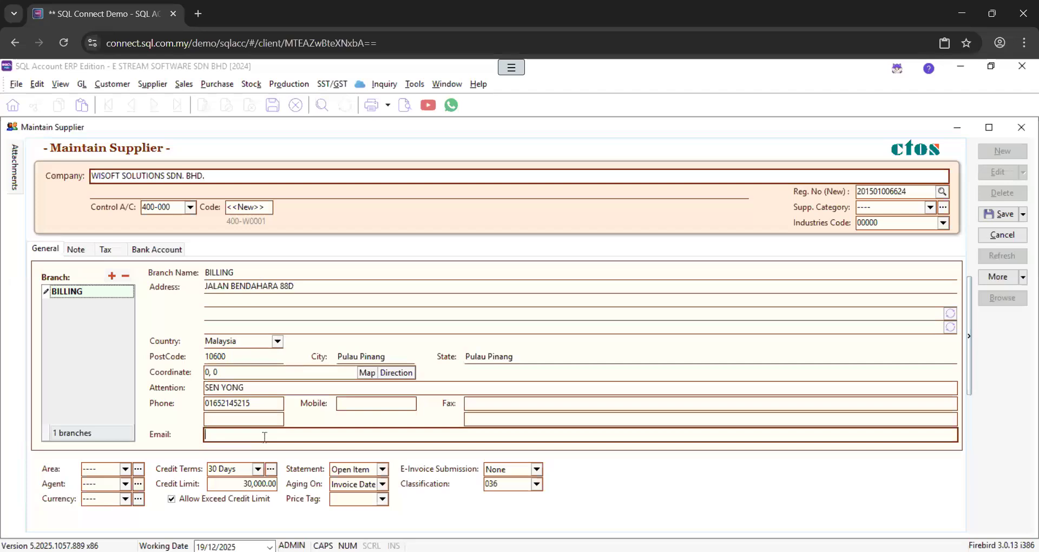
{"action": "key", "text": "Tab"}
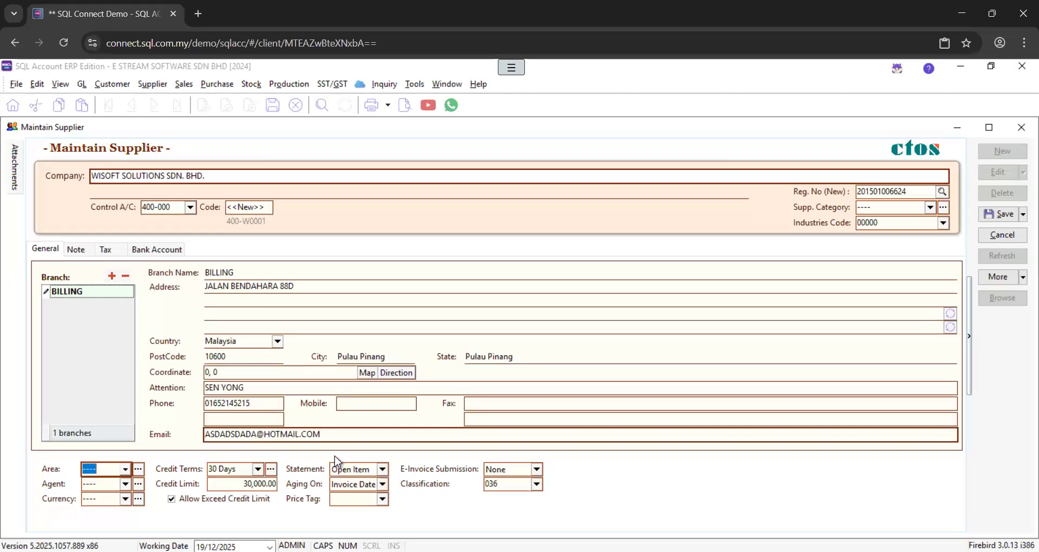
{"action": "left_click", "coordinate": [324, 439]}
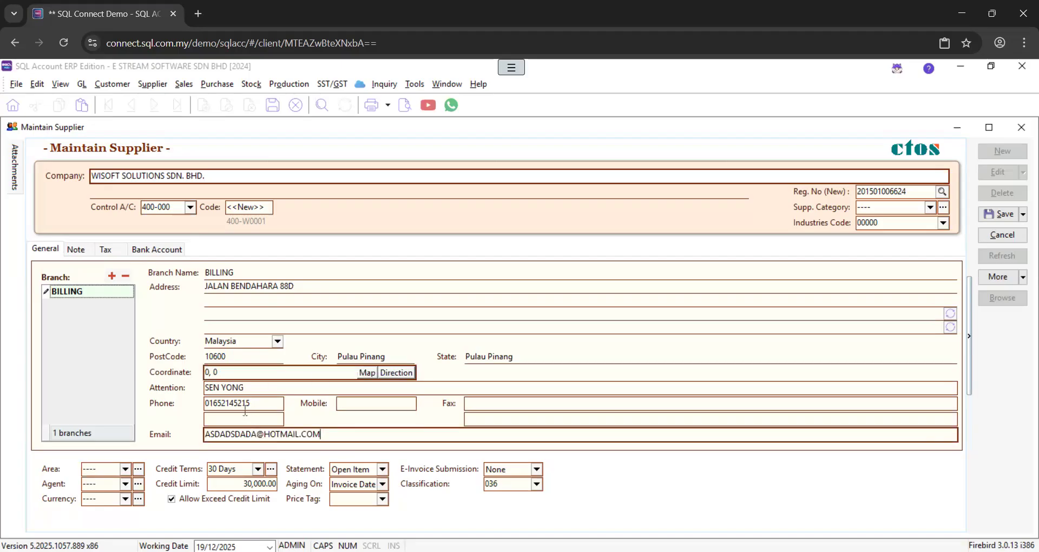
Keep 30 Days as the credit term and show the E-Invoice Submission options
{"action": "left_click", "coordinate": [258, 470]}
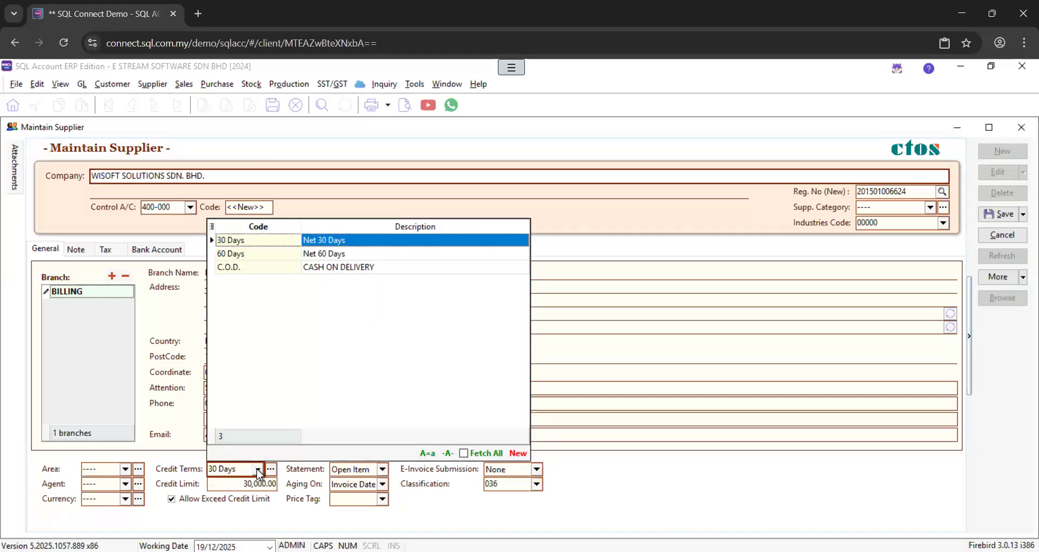
{"action": "left_click", "coordinate": [256, 469]}
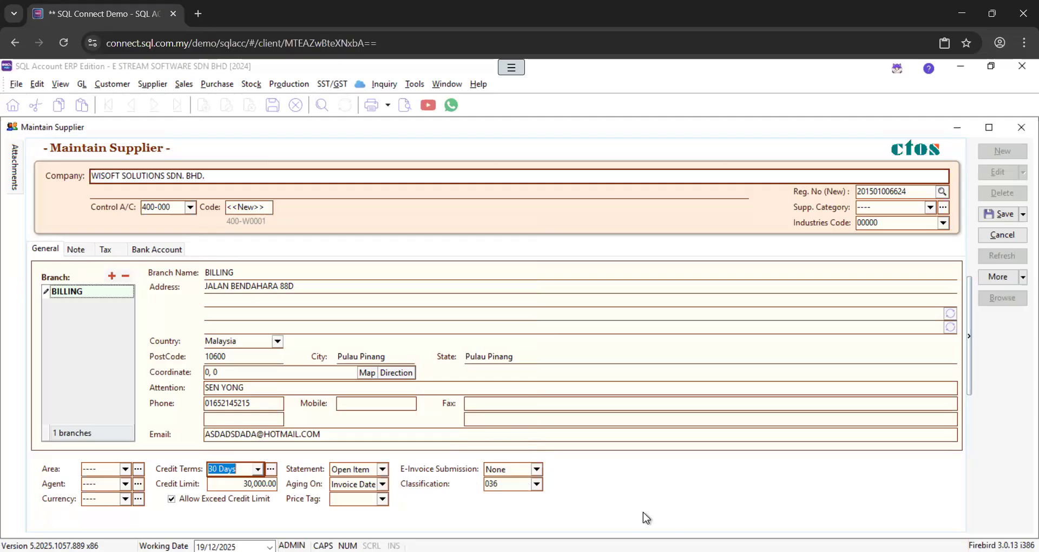
{"action": "left_click", "coordinate": [536, 470]}
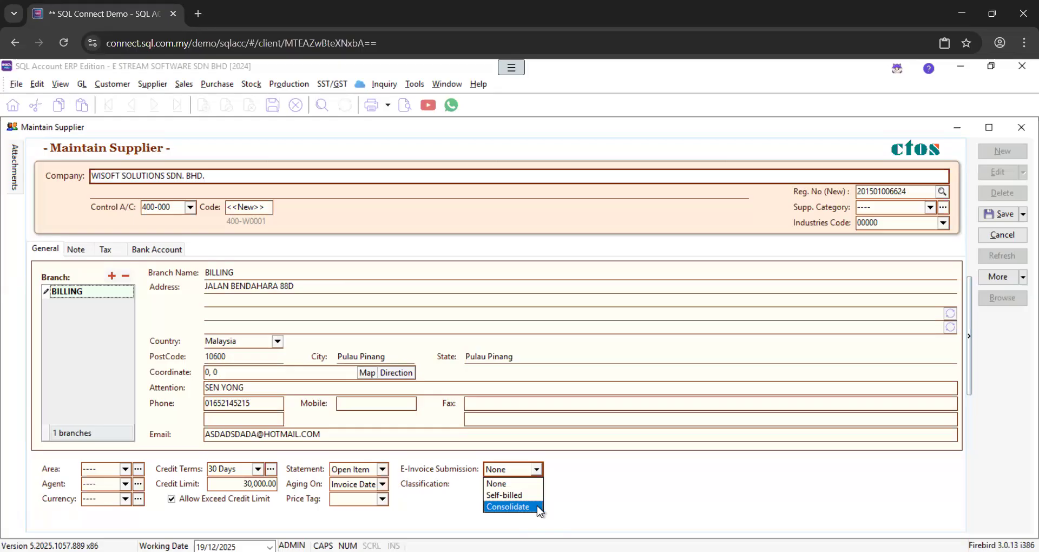
Leave E-Invoice Submission at None and browse the classification codes around 032 Foreign income
{"action": "left_click", "coordinate": [607, 484]}
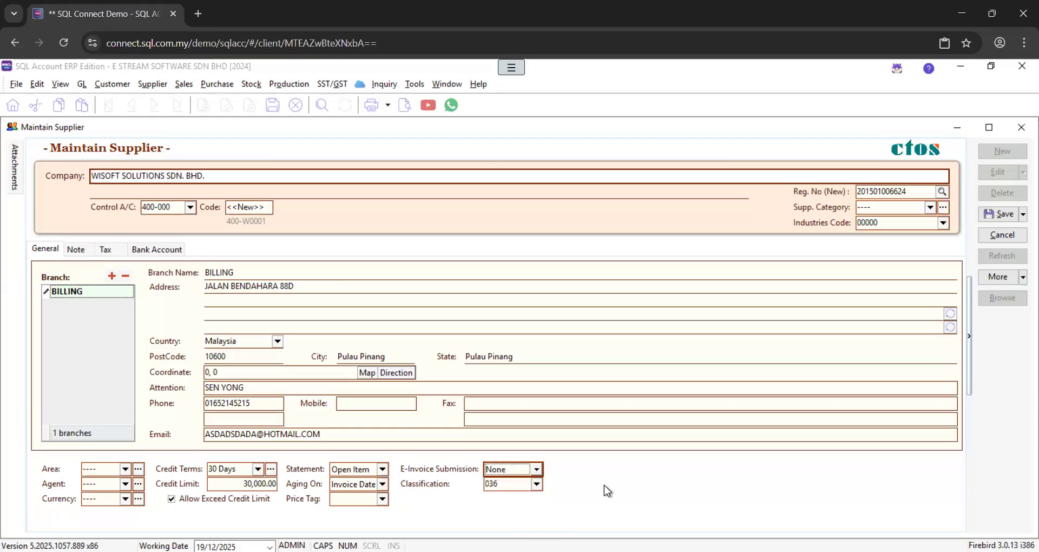
{"action": "left_click", "coordinate": [537, 484]}
{"action": "left_click", "coordinate": [564, 350]}
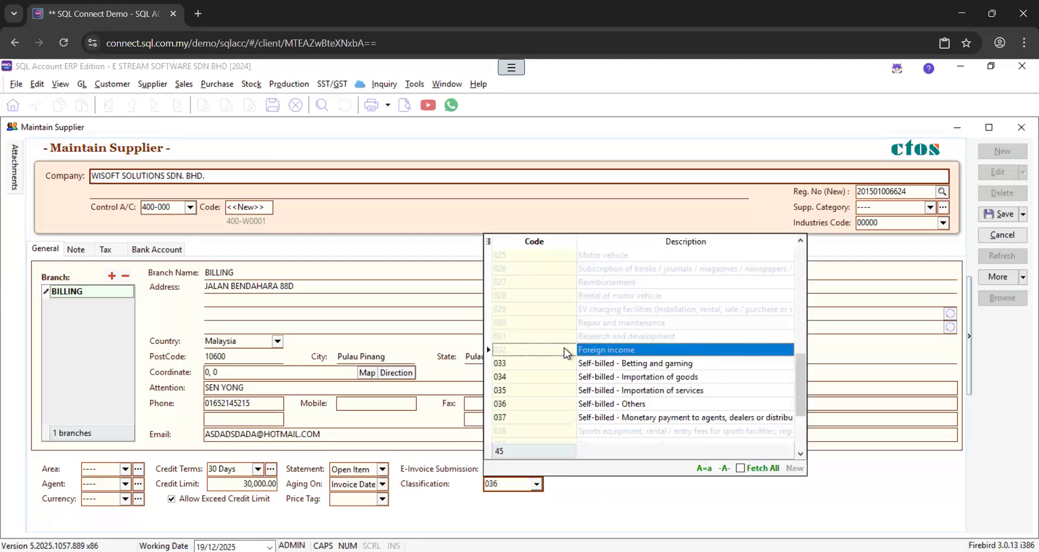
{"action": "scroll", "coordinate": [559, 333], "scroll_direction": "up", "scroll_amount": 8}
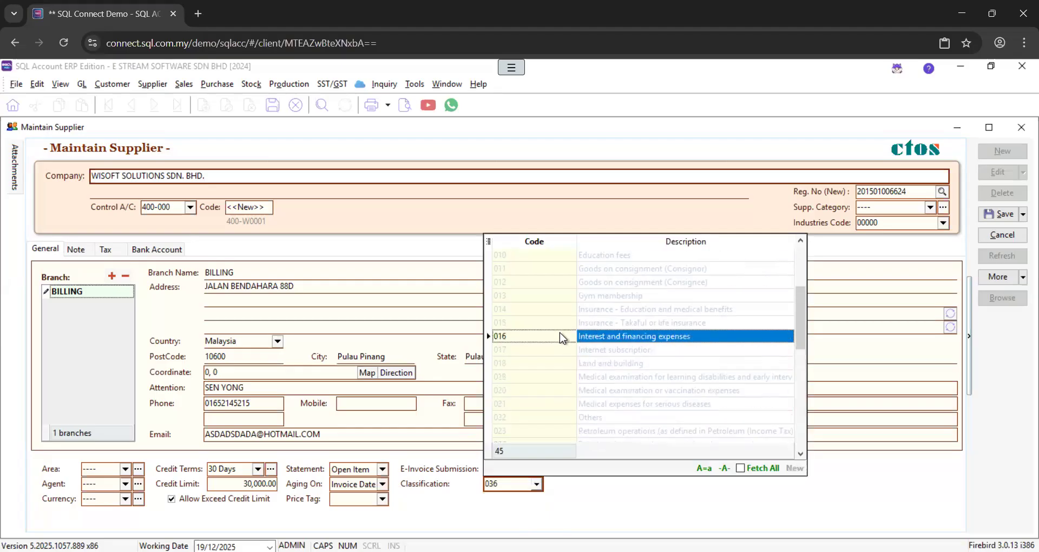
{"action": "scroll", "coordinate": [560, 333], "scroll_direction": "down", "scroll_amount": 10}
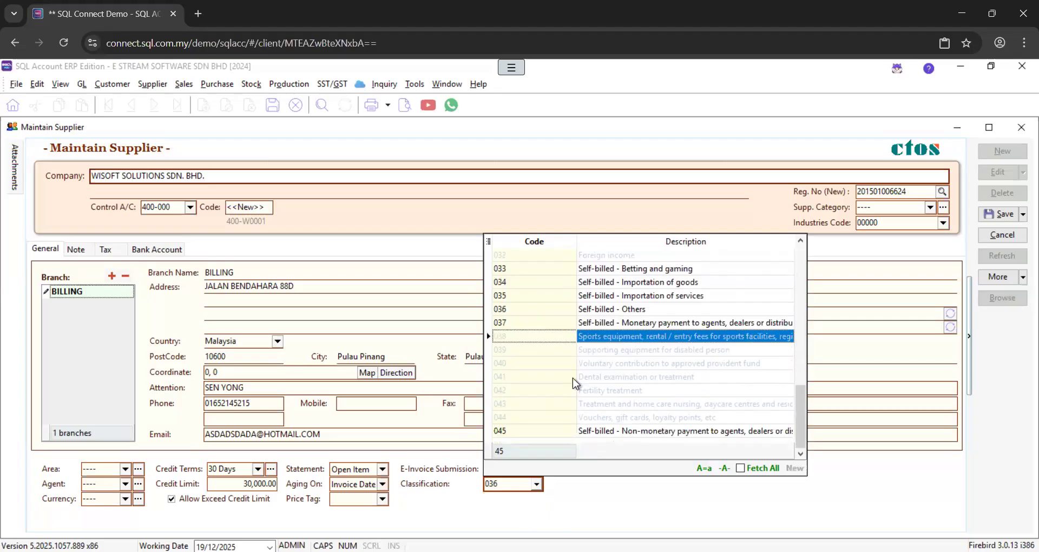
Search Google for 'SQL DOCUMENTATION' in a new Chrome tab
{"action": "left_click", "coordinate": [198, 13]}
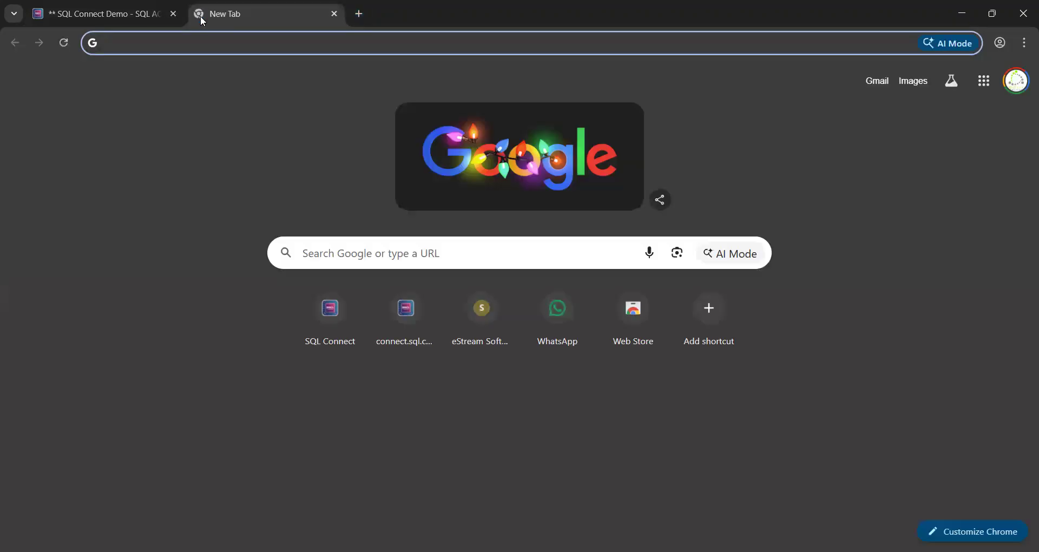
{"action": "type", "text": "SQL DOCUMENTAIO"}
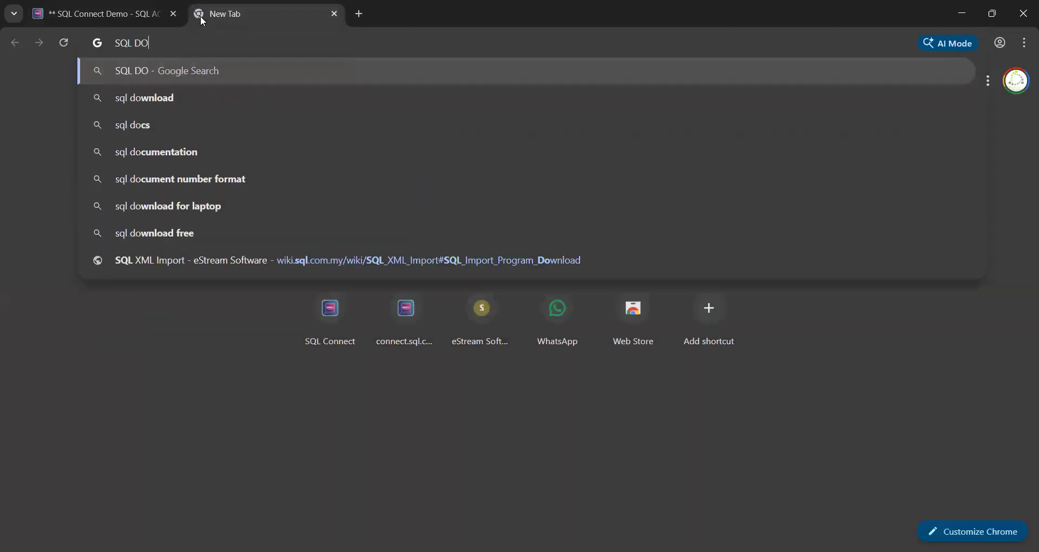
{"action": "key", "text": "BackSpace"}
{"action": "key", "text": "BackSpace"}
{"action": "key", "text": "BackSpace"}
{"action": "type", "text": "ATION"}
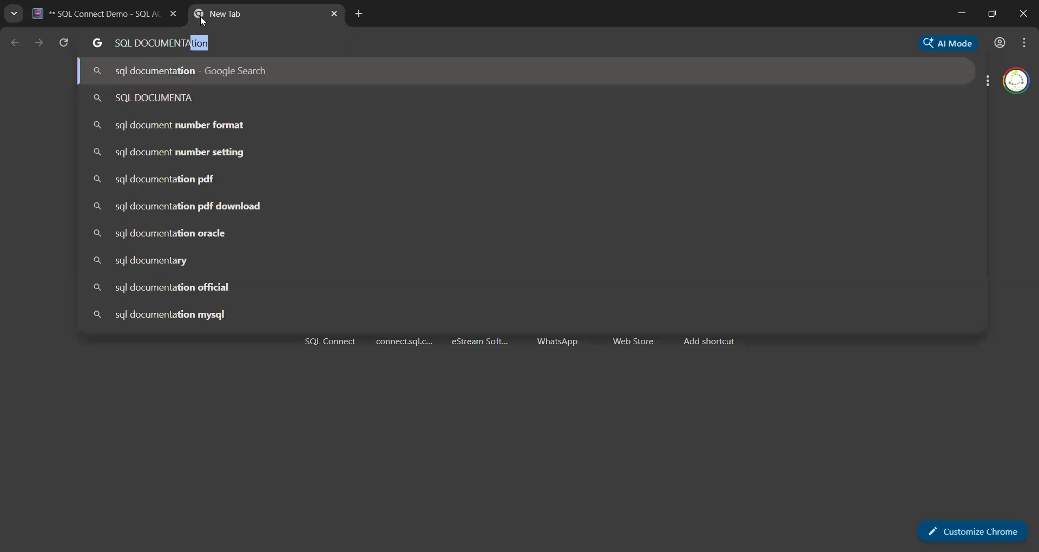
{"action": "key", "text": "Return"}
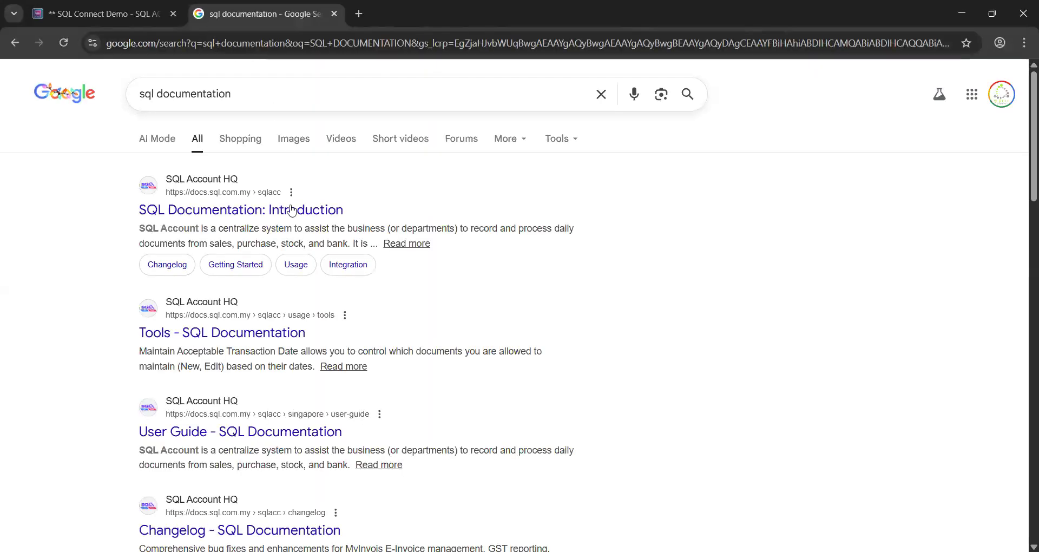
Open SQL Documentation, search 'E INVOICE' and go to the Purchase self-billed section
{"action": "left_click", "coordinate": [290, 216]}
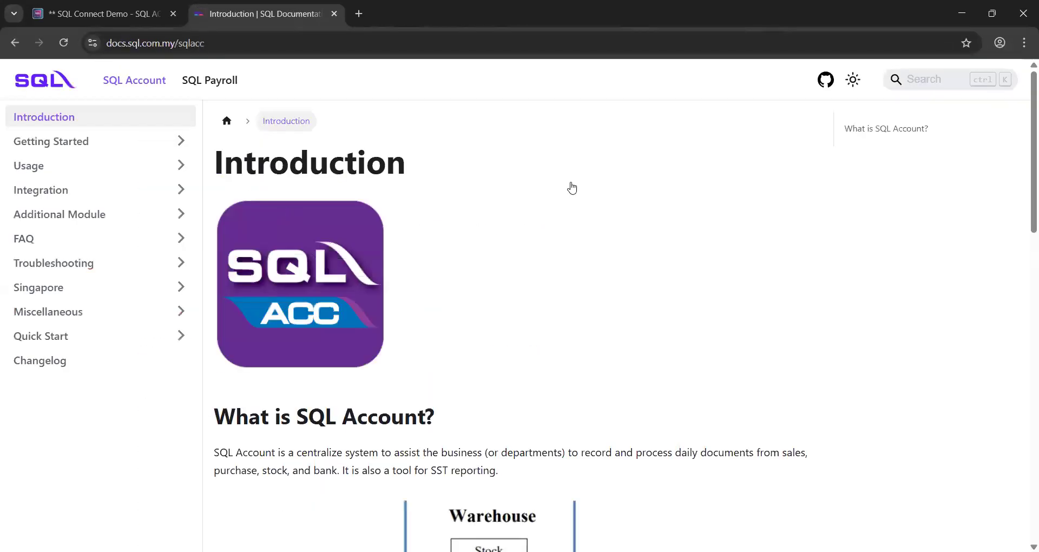
{"action": "left_click", "coordinate": [931, 79]}
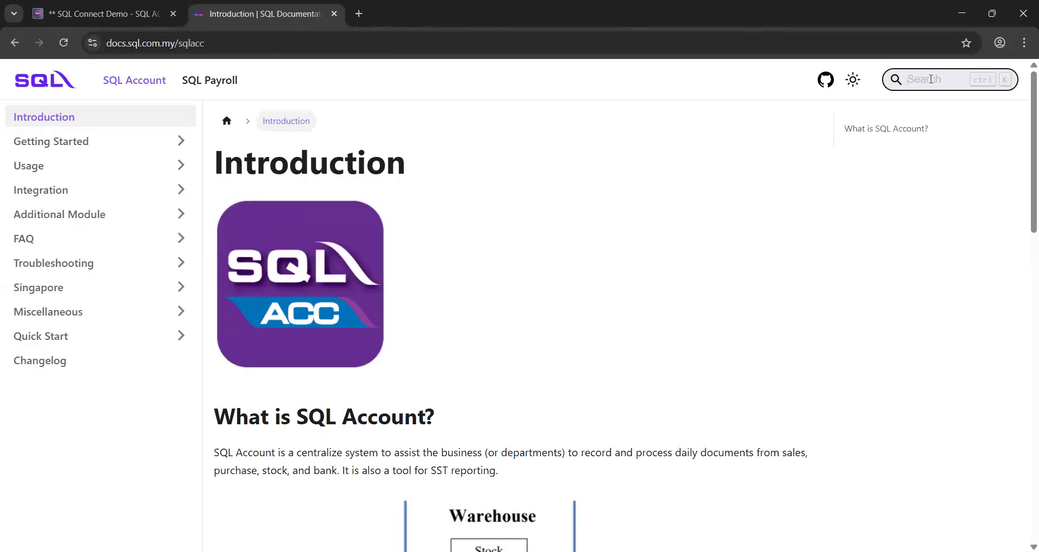
{"action": "type", "text": "E INVOICE"}
{"action": "key", "text": "Return"}
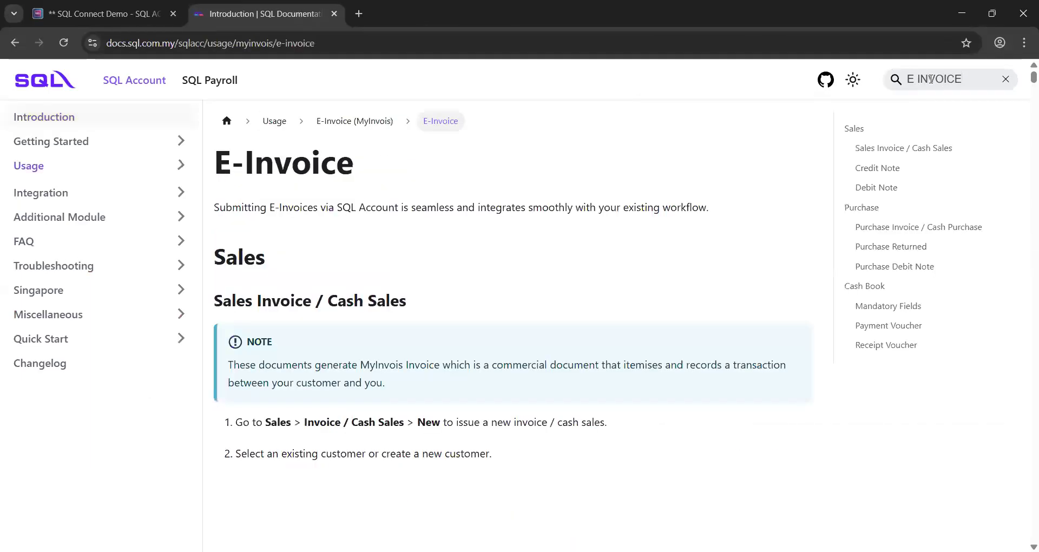
{"action": "left_click", "coordinate": [851, 210]}
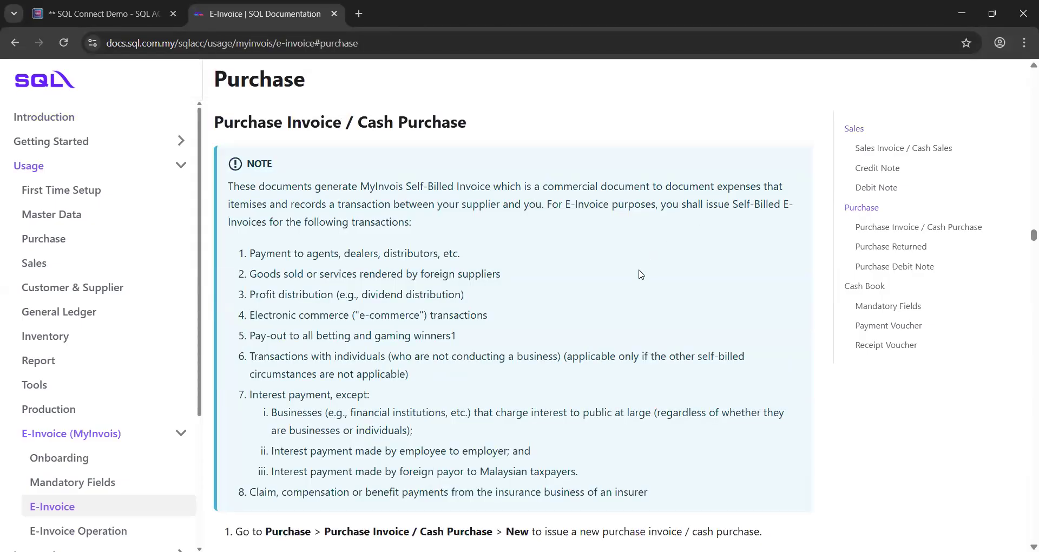
{"action": "scroll", "coordinate": [639, 274], "scroll_direction": "down", "scroll_amount": 1}
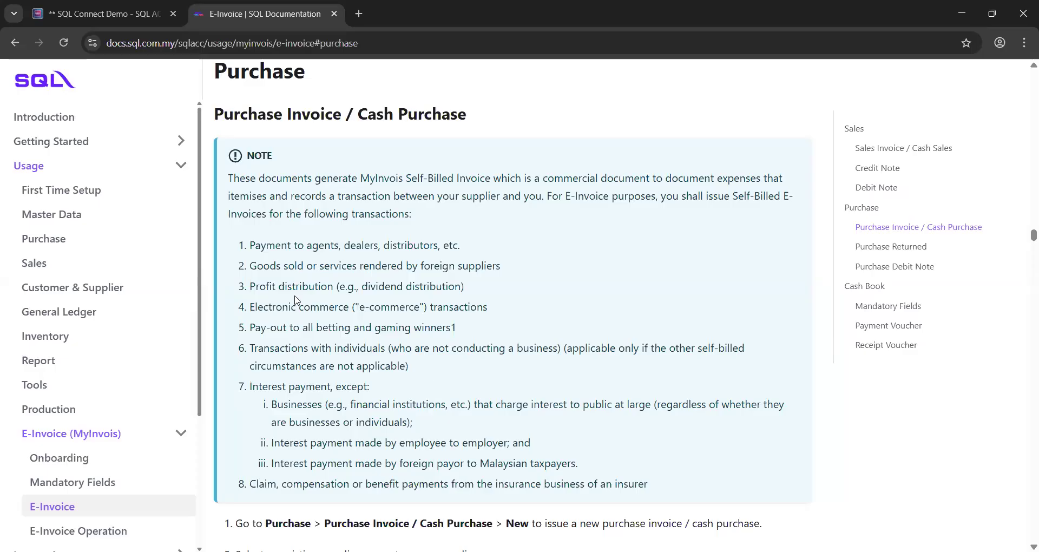
{"action": "key", "text": "alt+Tab"}
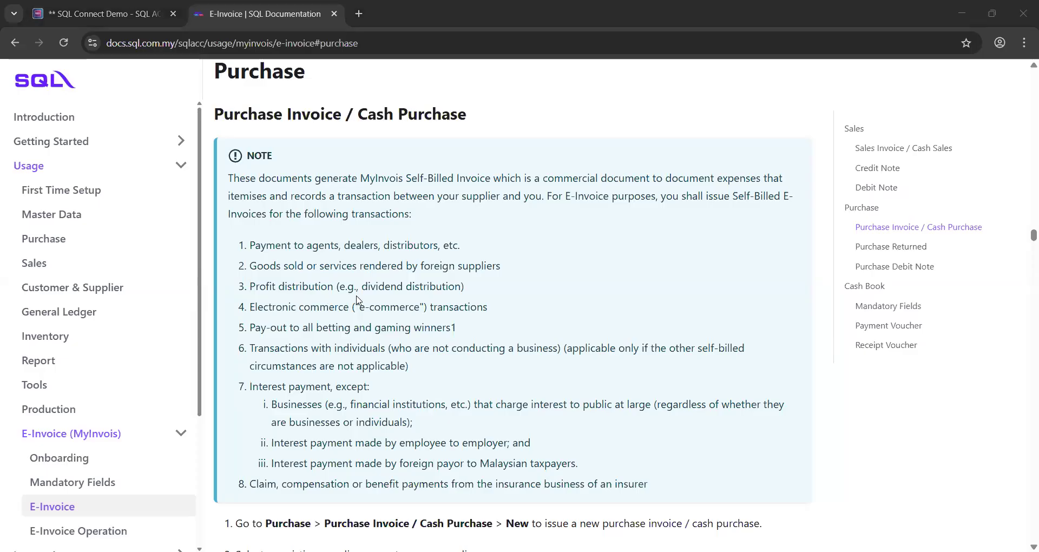
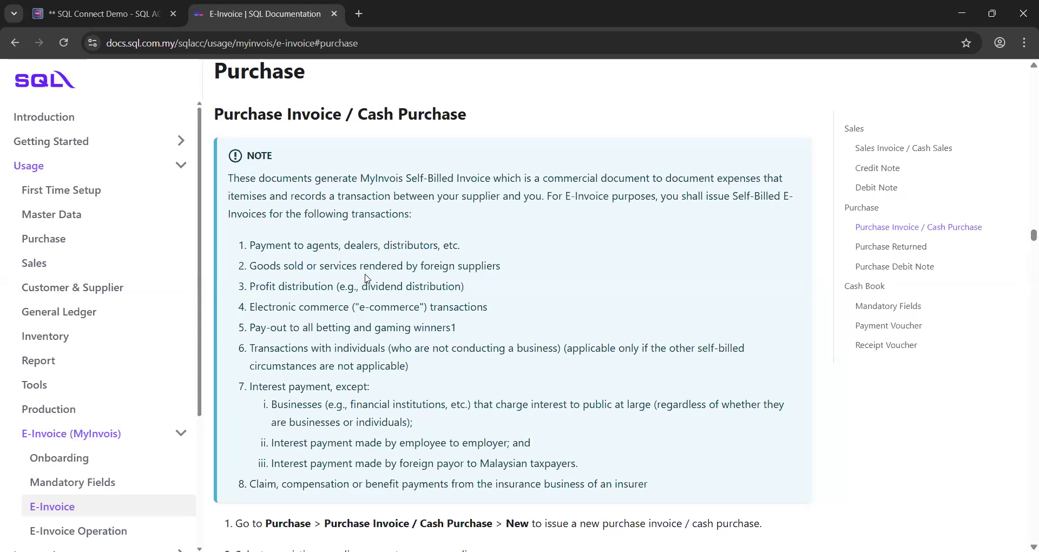
Return to the SQL Connect Demo tab and reconnect the dropped demo session
{"action": "left_click", "coordinate": [121, 8]}
{"action": "left_click", "coordinate": [495, 352]}
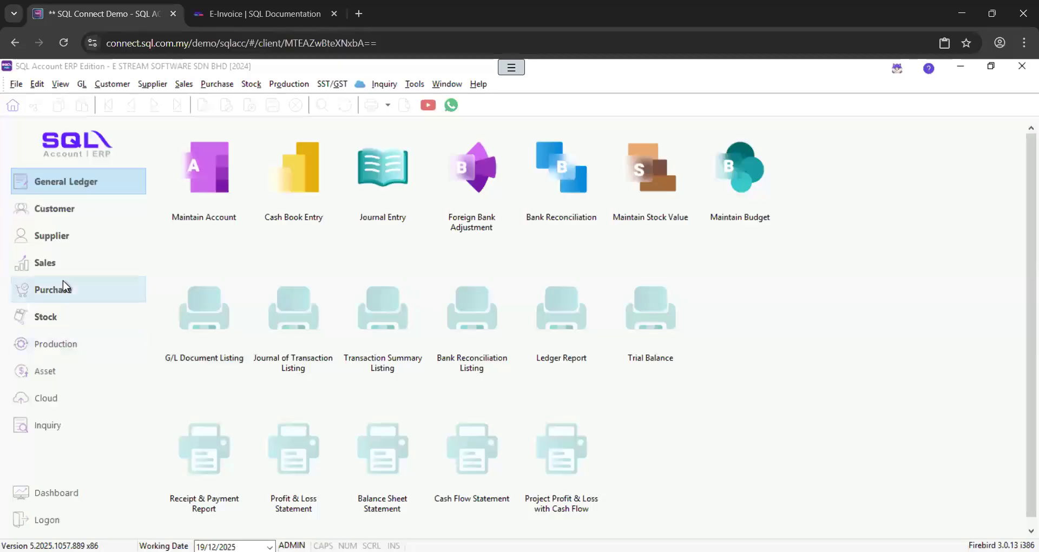
Create a new supplier from 'wisoft', filling Reg. No. and name WISOFT SOLUTIONS SDN. BHD. from the lookup
{"action": "left_click", "coordinate": [57, 235]}
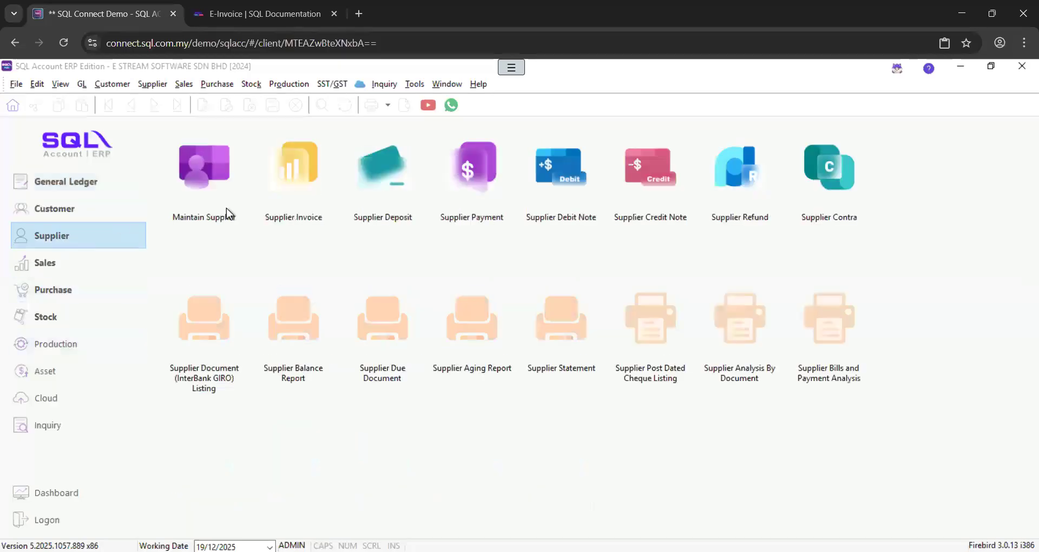
{"action": "left_click", "coordinate": [225, 200]}
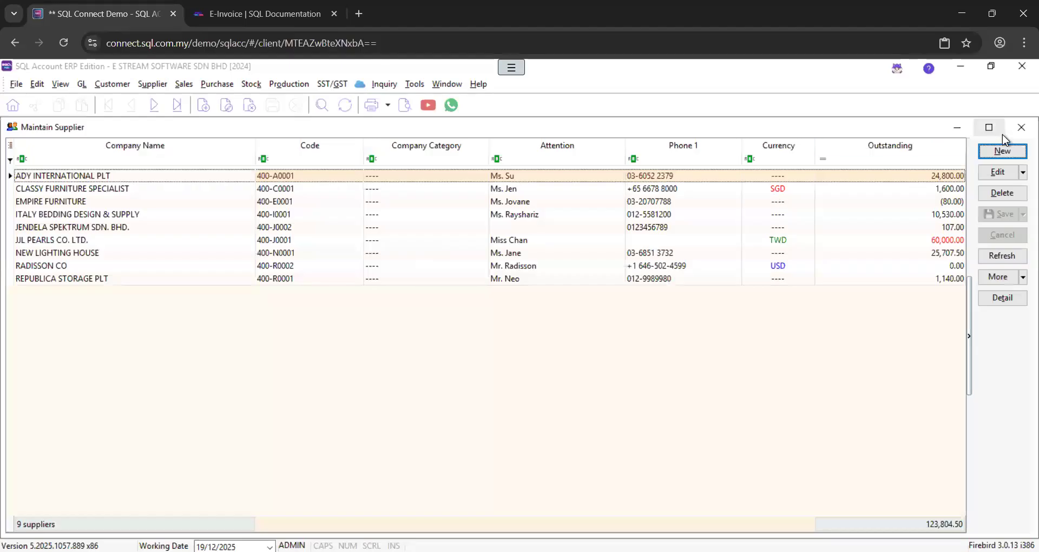
{"action": "left_click", "coordinate": [999, 152]}
{"action": "type", "text": "wisoft"}
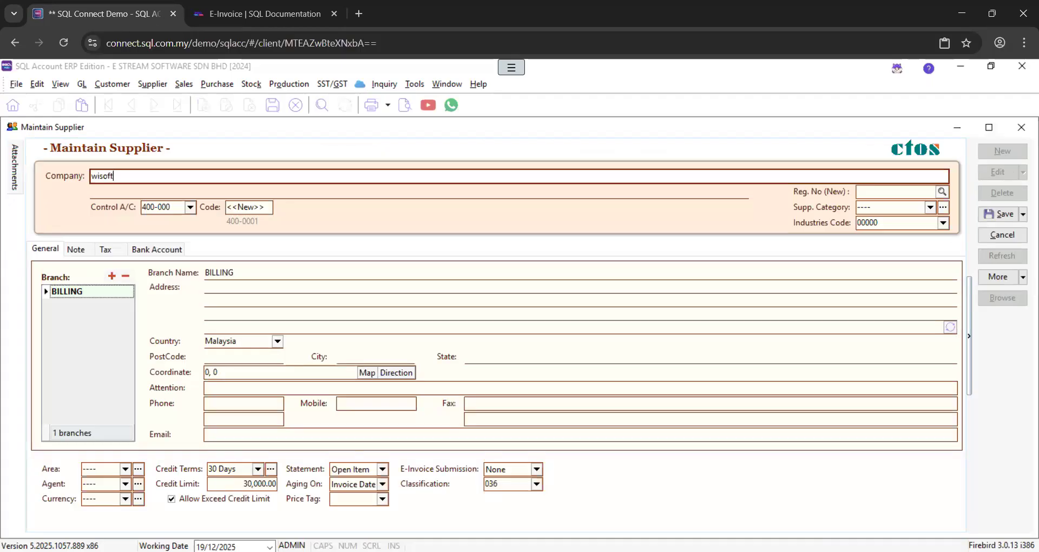
{"action": "left_click", "coordinate": [935, 193]}
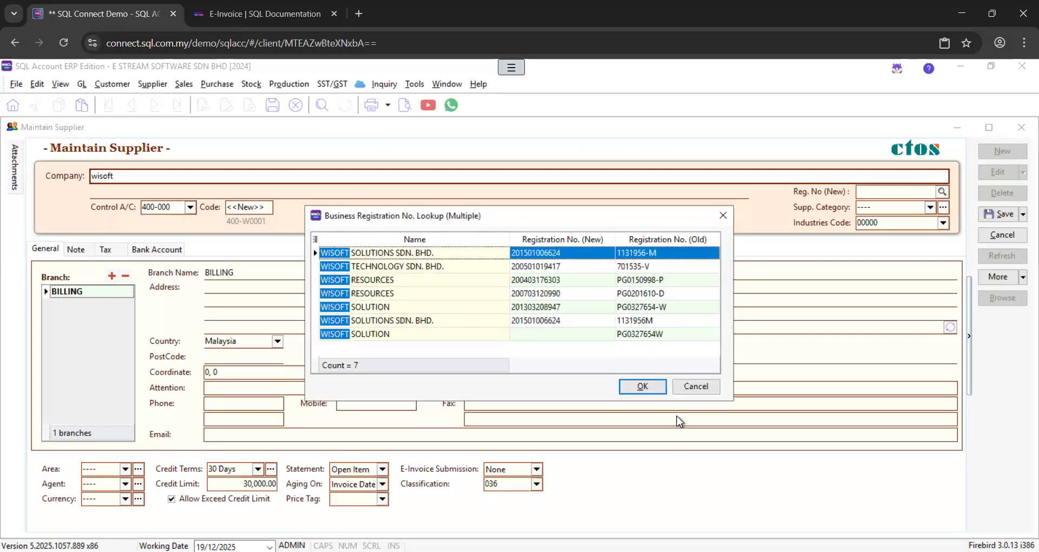
{"action": "left_click", "coordinate": [641, 385]}
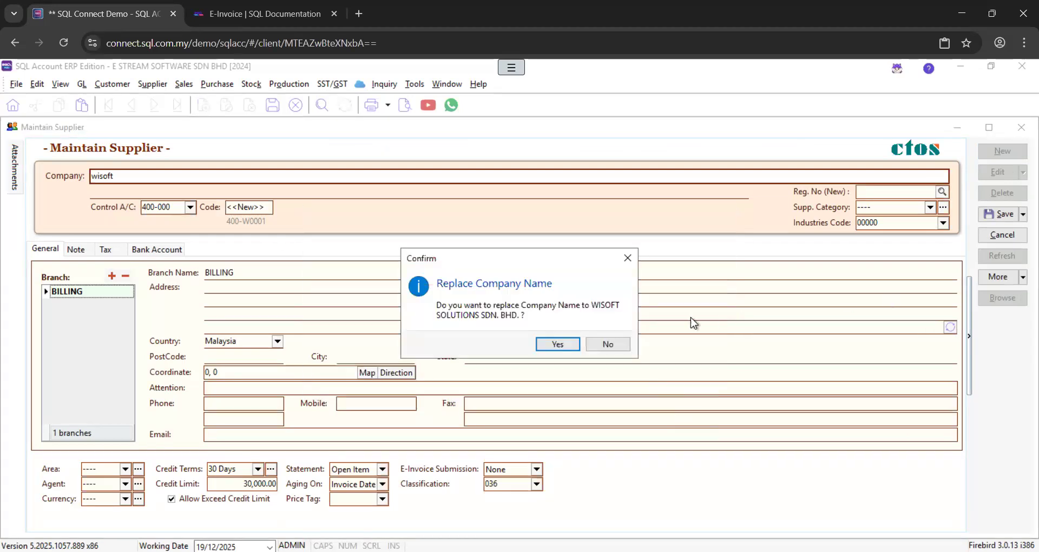
{"action": "left_click", "coordinate": [573, 347]}
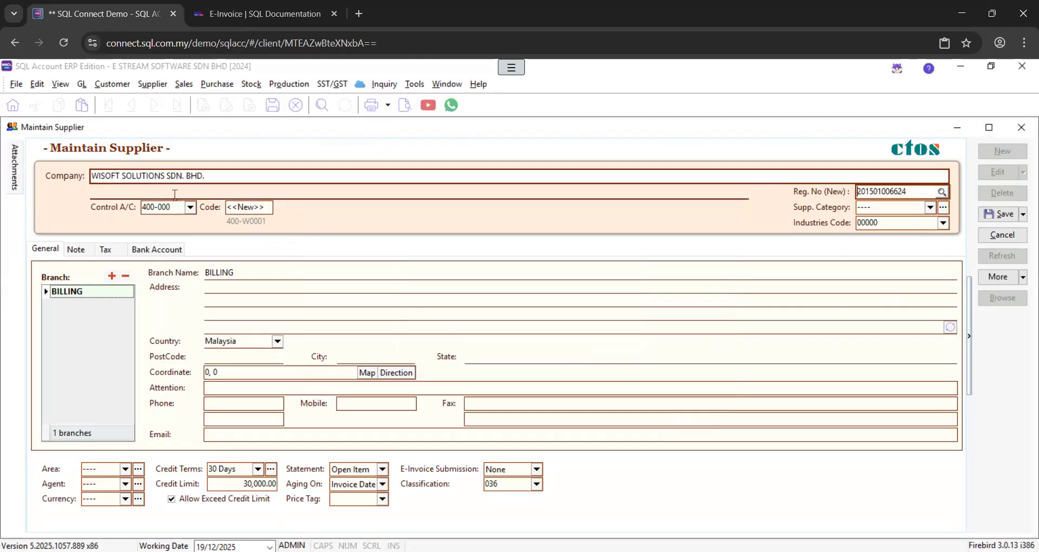
{"action": "left_click", "coordinate": [206, 287]}
{"action": "type", "text": "jalan v"}
{"action": "key", "text": "BackSpace"}
{"action": "key", "text": "BackSpace"}
{"action": "key", "text": "BackSpace"}
{"action": "key", "text": "BackSpace"}
{"action": "key", "text": "BackSpace"}
{"action": "key", "text": "BackSpace"}
{"action": "key", "text": "BackSpace"}
{"action": "key", "text": "Caps_Lock"}
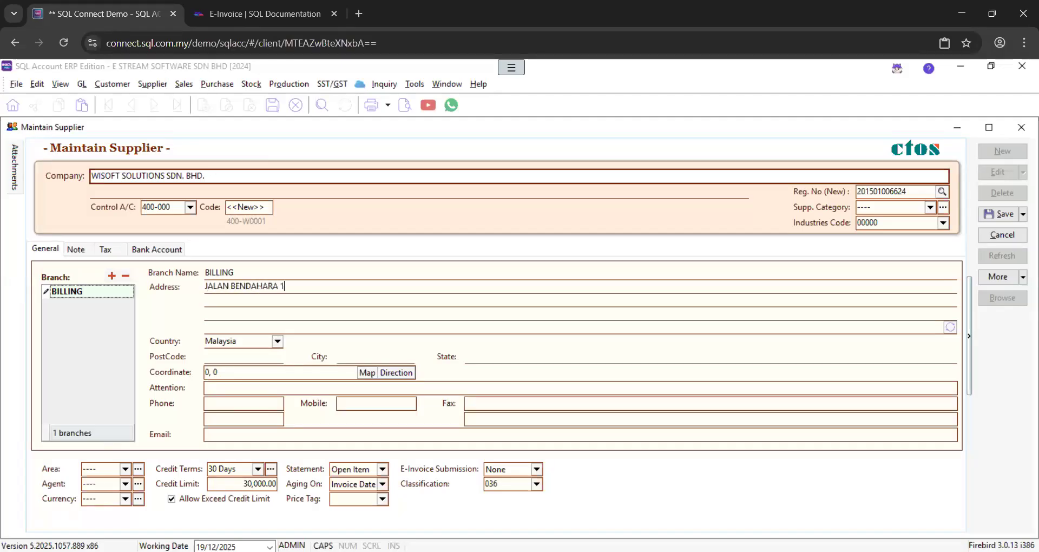
{"action": "key", "text": "Tab"}
{"action": "key", "text": "Tab"}
{"action": "type", "text": "10600"}
Fill in the supplier's attention contact name, phone number and e-mail address
{"action": "key", "text": "Tab"}
{"action": "key", "text": "Tab"}
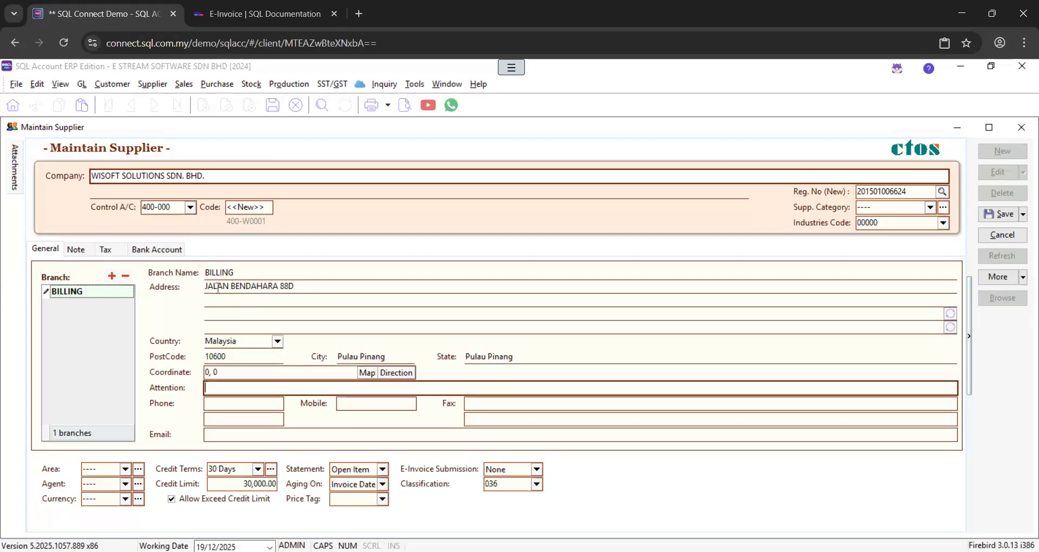
{"action": "key", "text": "Tab"}
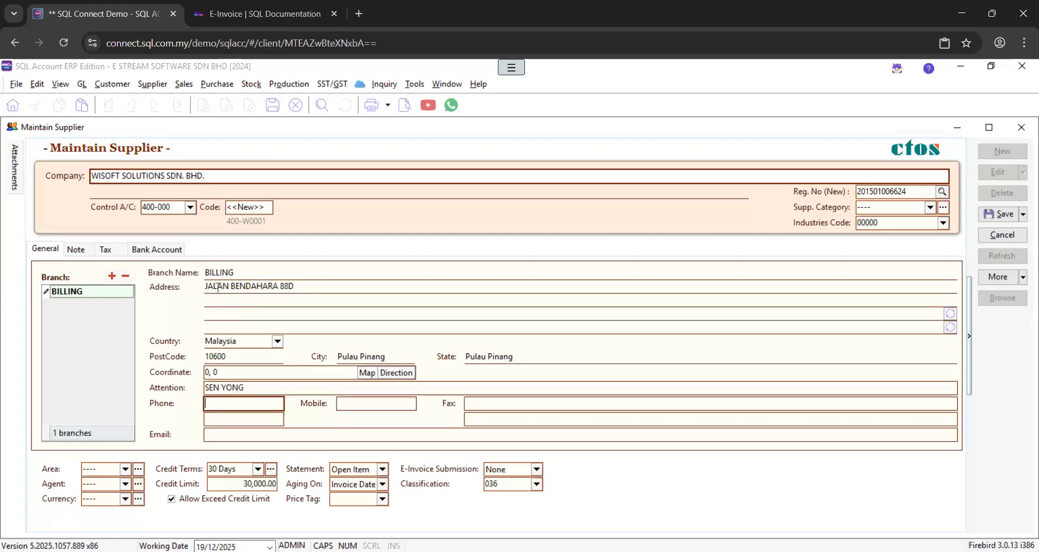
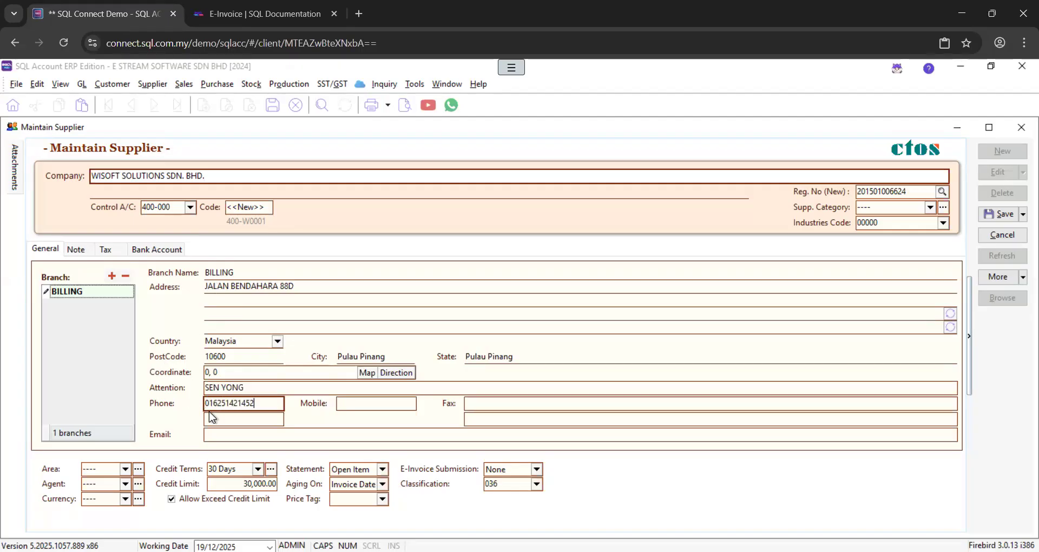
{"action": "left_click", "coordinate": [228, 436]}
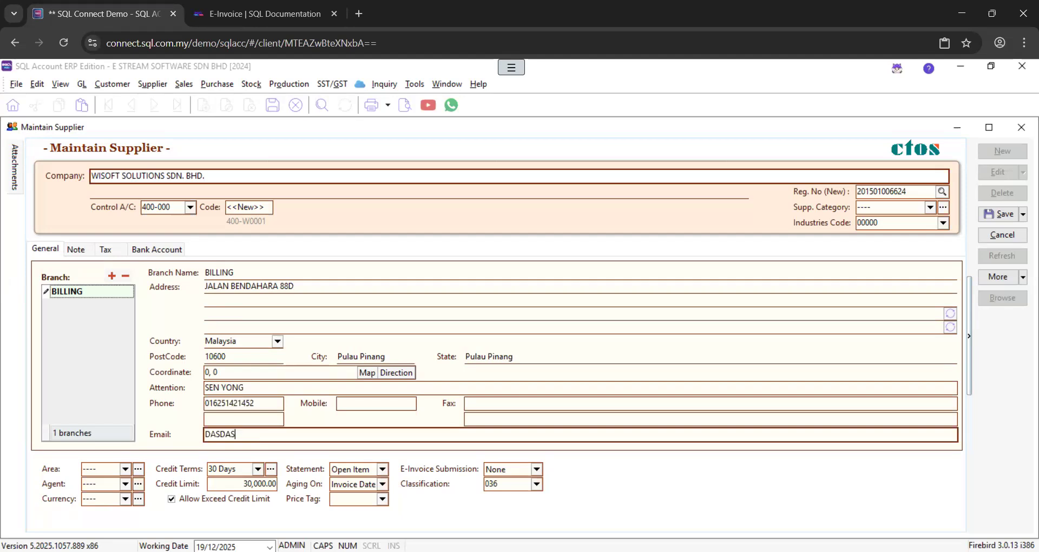
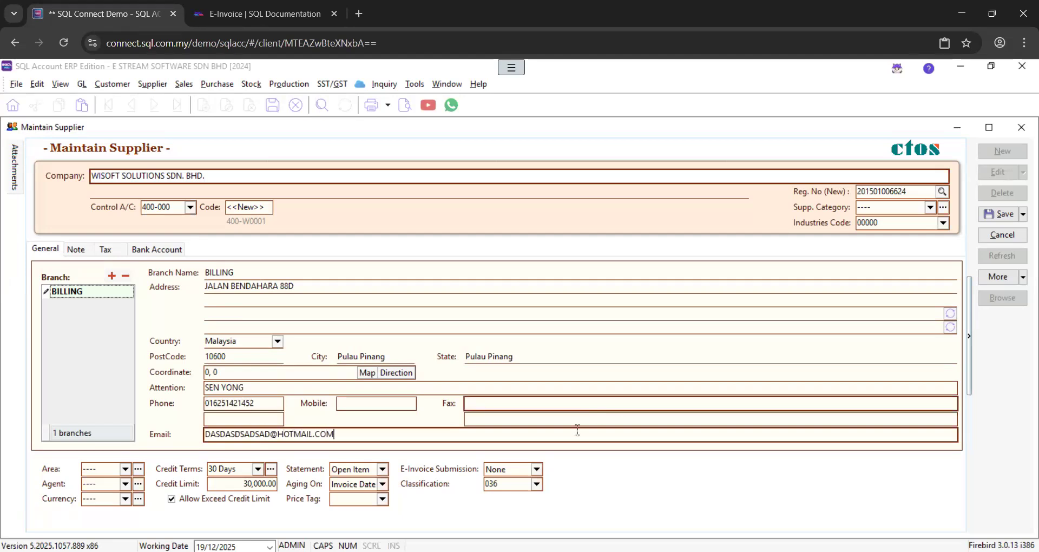
{"action": "left_click", "coordinate": [536, 469]}
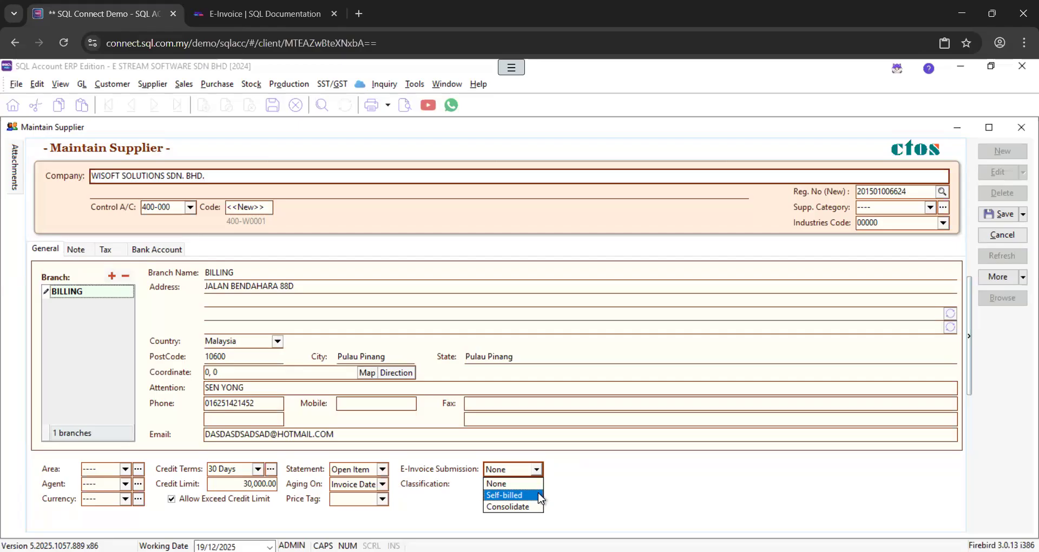
Keep E-Invoice Submission at None, set classification 036 Self-billed - Others, and save the supplier
{"action": "left_click", "coordinate": [570, 487]}
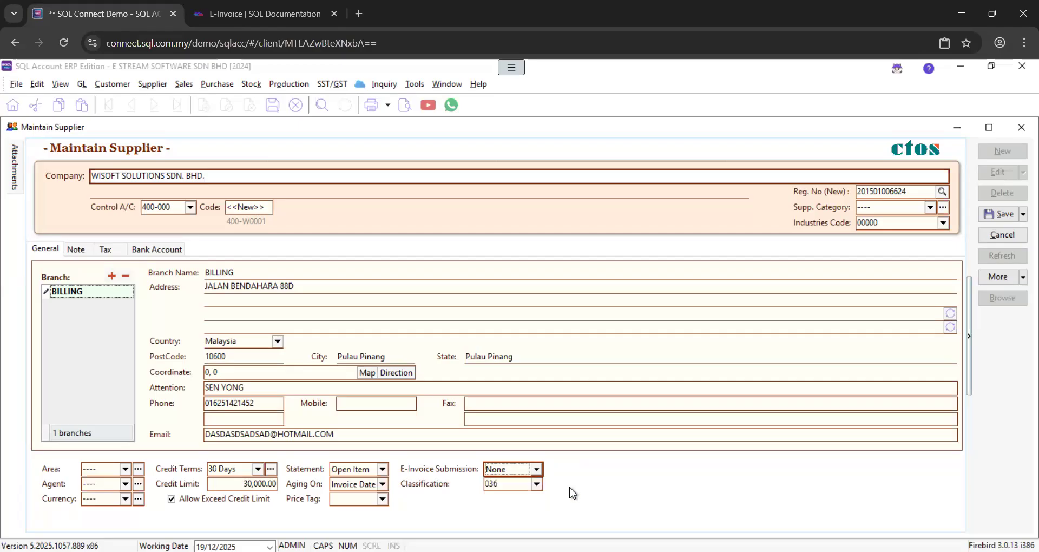
{"action": "left_click", "coordinate": [537, 484]}
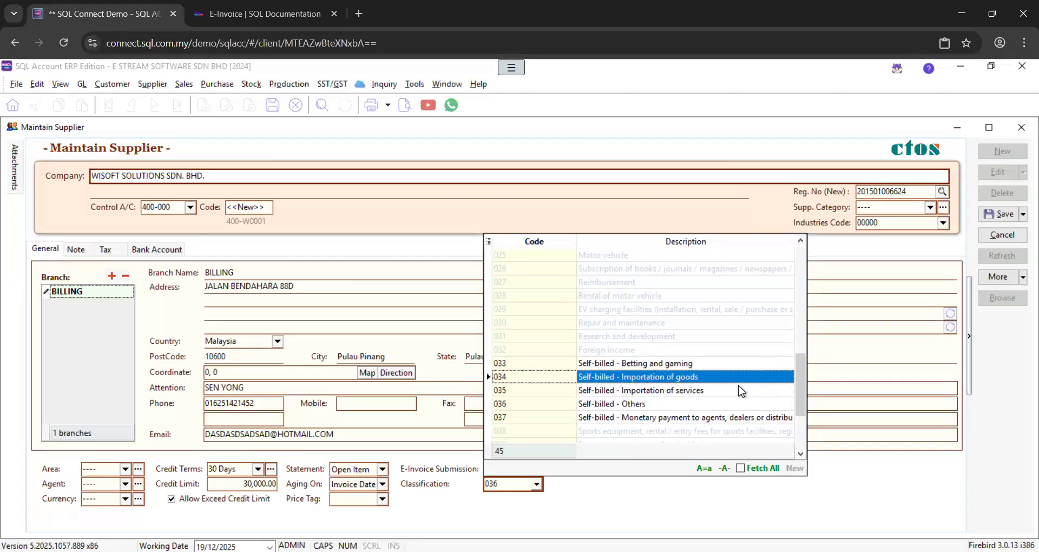
{"action": "left_click", "coordinate": [857, 462]}
{"action": "left_click", "coordinate": [995, 214]}
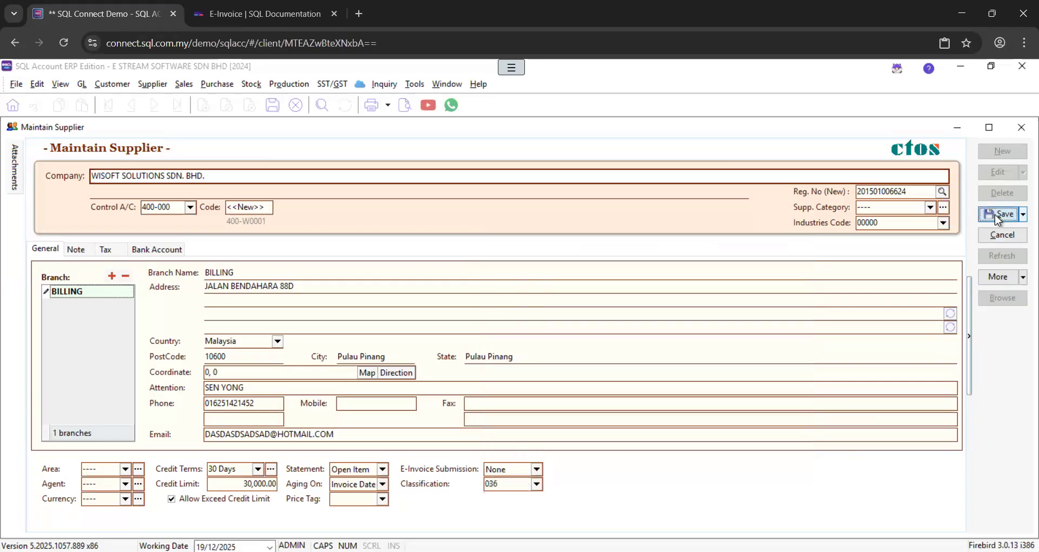
Close the supplier record and start a new record in Maintain Customer
{"action": "left_click", "coordinate": [1022, 125]}
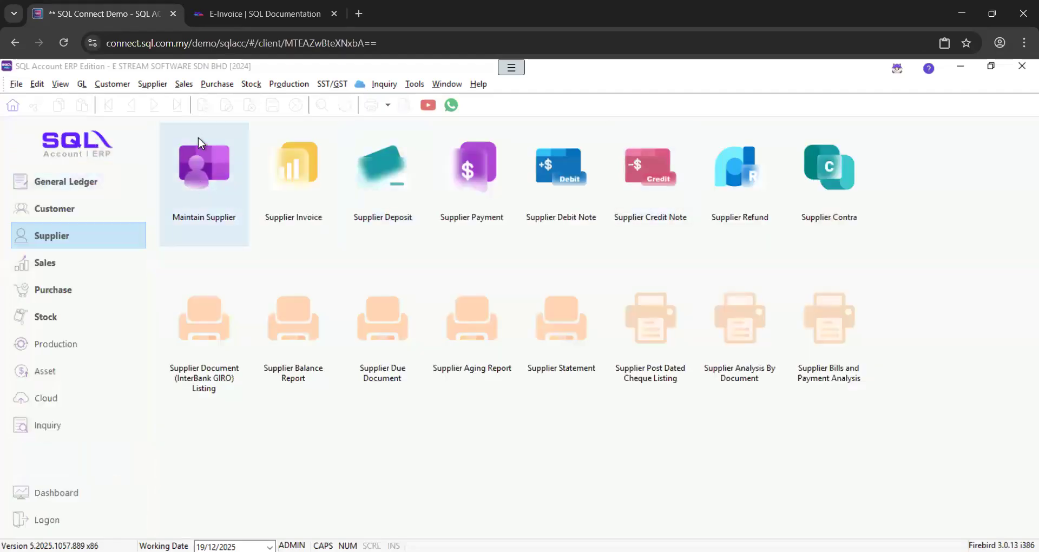
{"action": "left_click", "coordinate": [59, 214]}
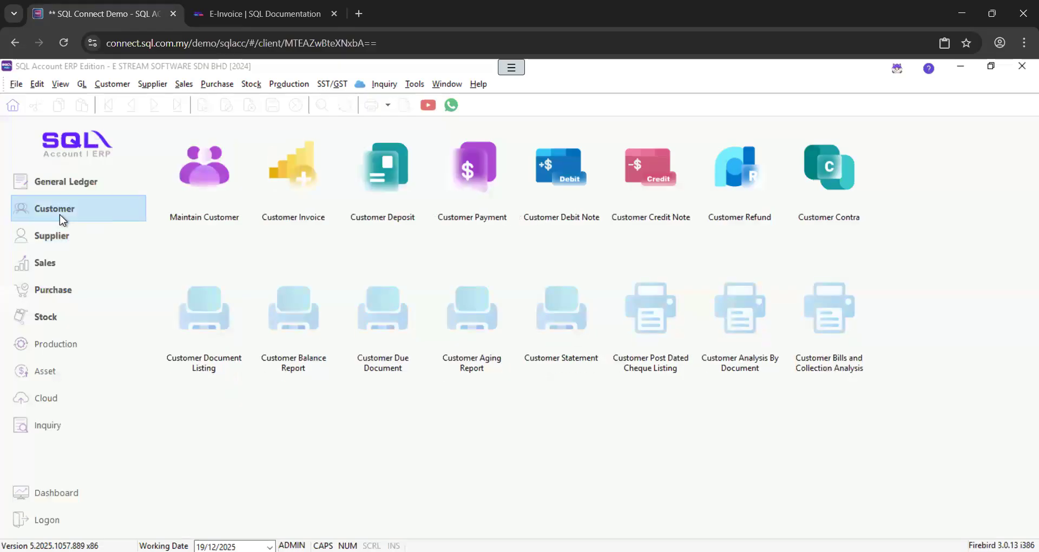
{"action": "left_click", "coordinate": [203, 207]}
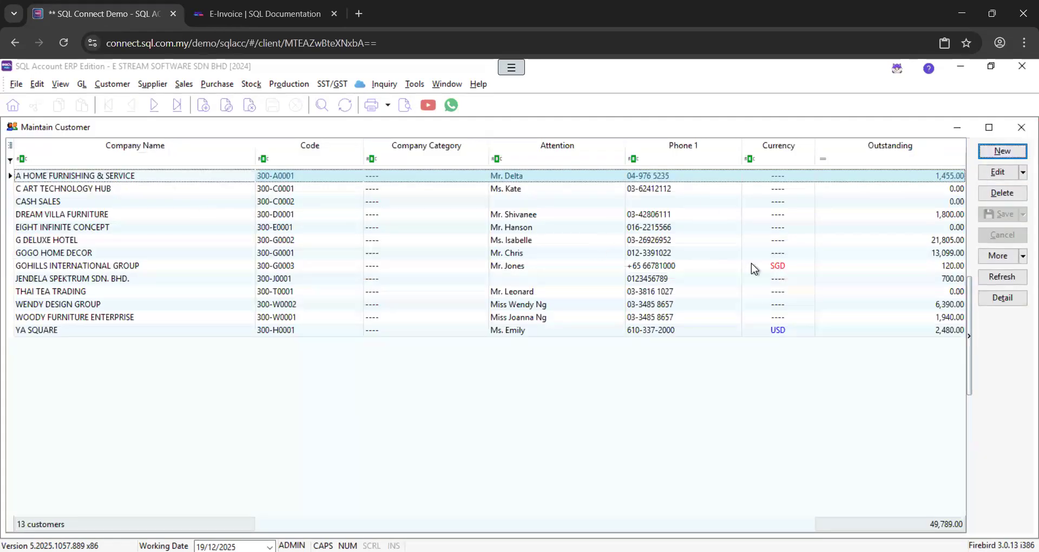
{"action": "left_click", "coordinate": [1000, 153]}
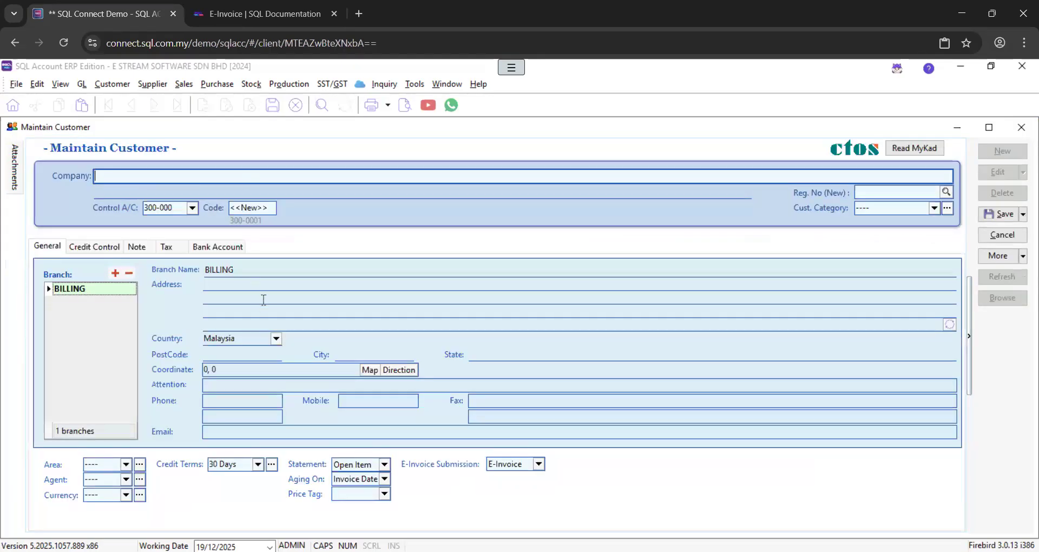
Enter company E STREAM and fill Reg. No. and name E STREAM MSC SDN. BHD. from the lookup
{"action": "type", "text": "E STREAM"}
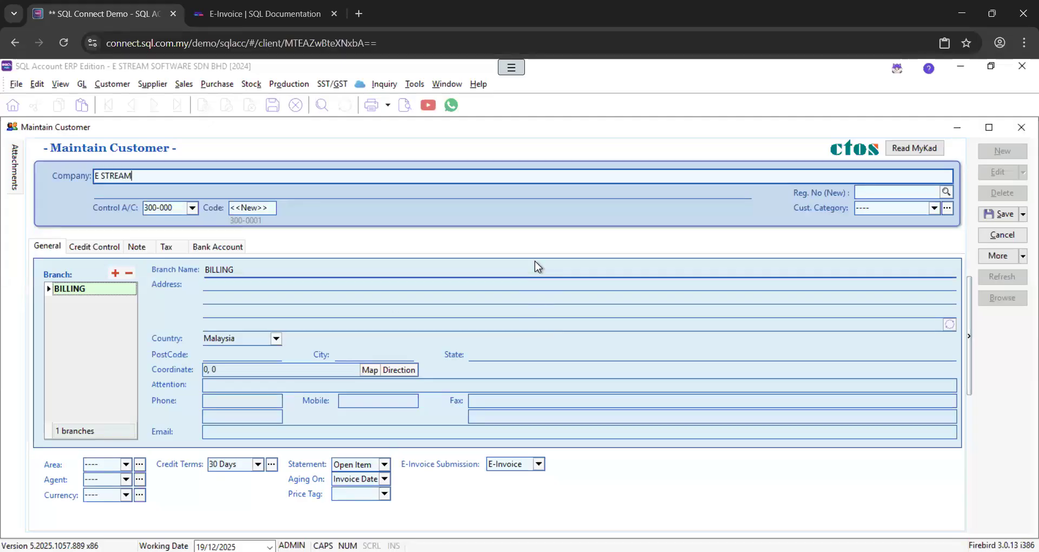
{"action": "left_click", "coordinate": [167, 251]}
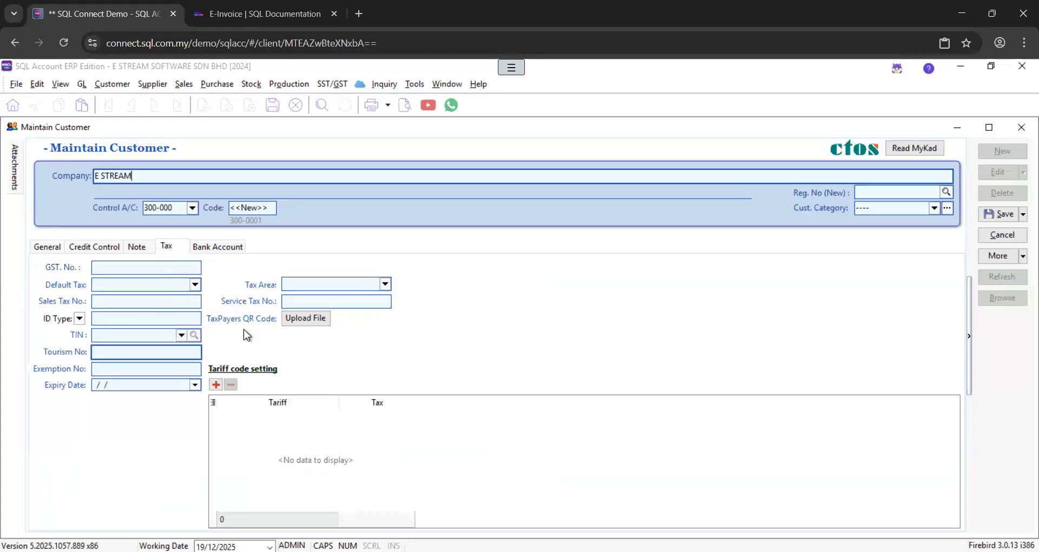
{"action": "left_click", "coordinate": [946, 192]}
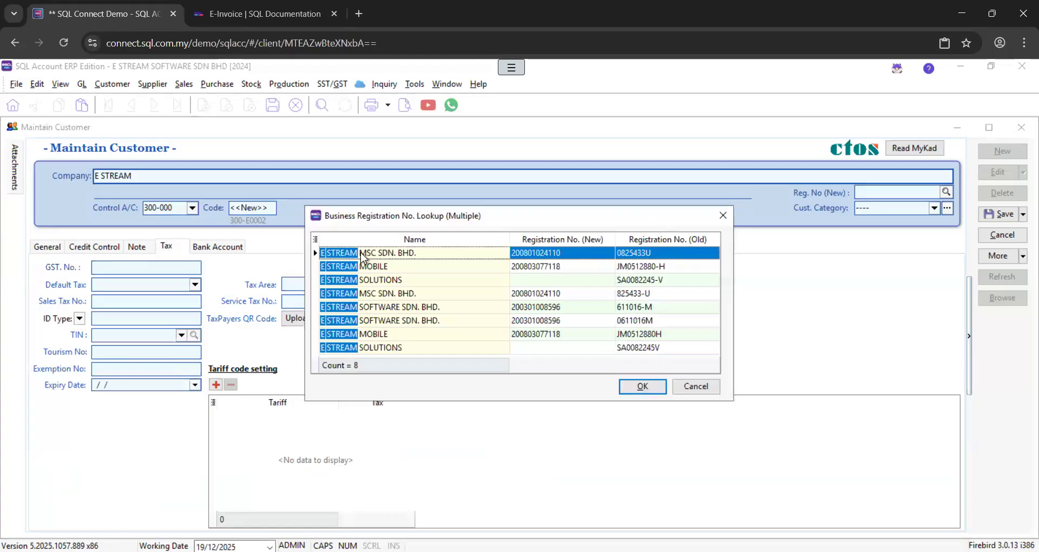
{"action": "left_click", "coordinate": [548, 295]}
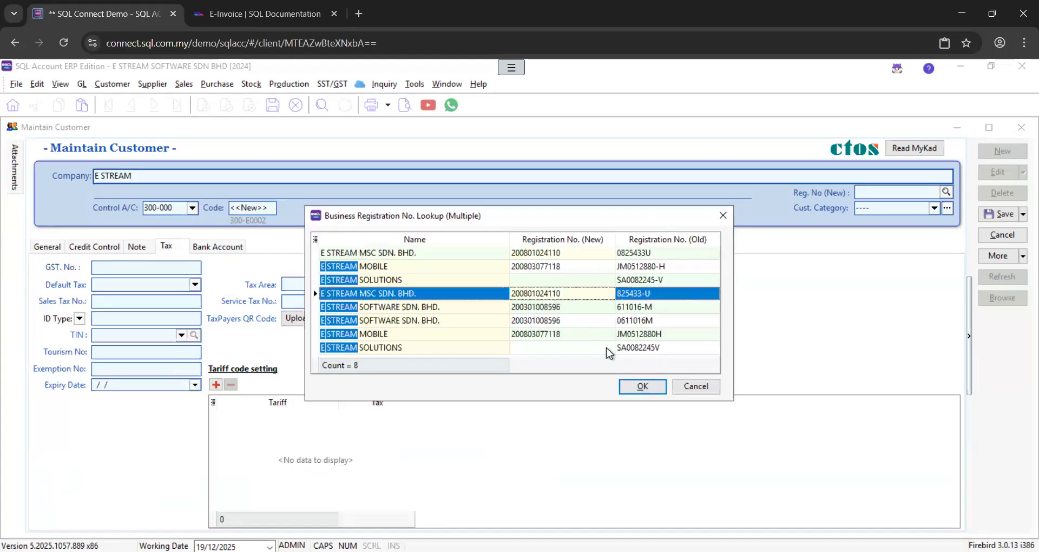
{"action": "left_click", "coordinate": [640, 387]}
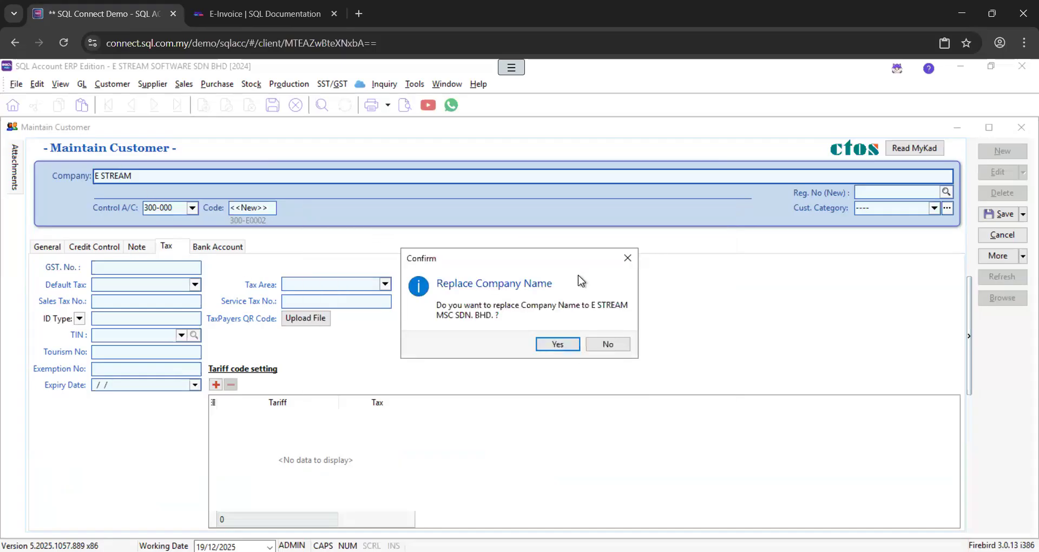
{"action": "left_click", "coordinate": [560, 344]}
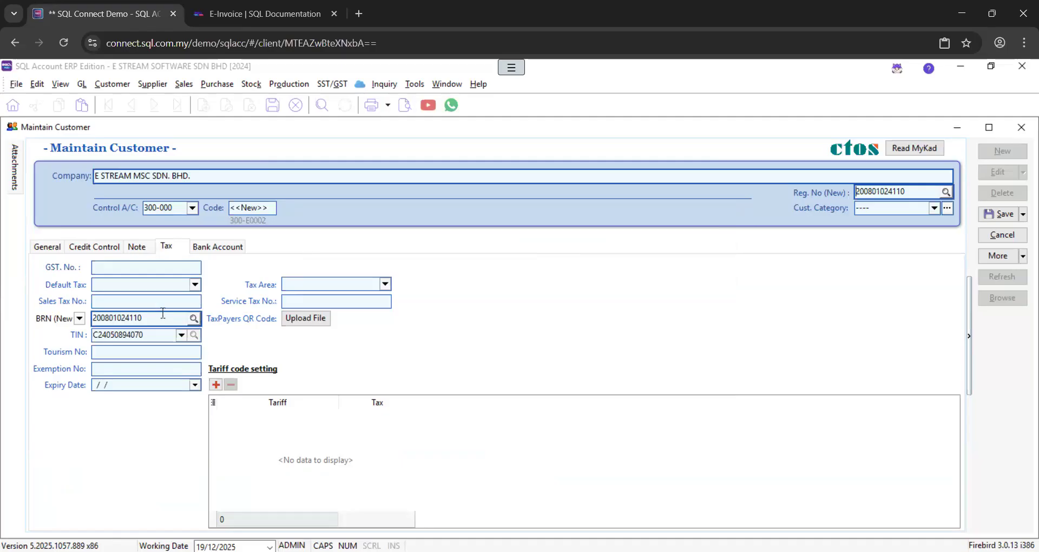
Check the TIN field in the Tax details, then return to the General tab's branch details
{"action": "left_click", "coordinate": [47, 247]}
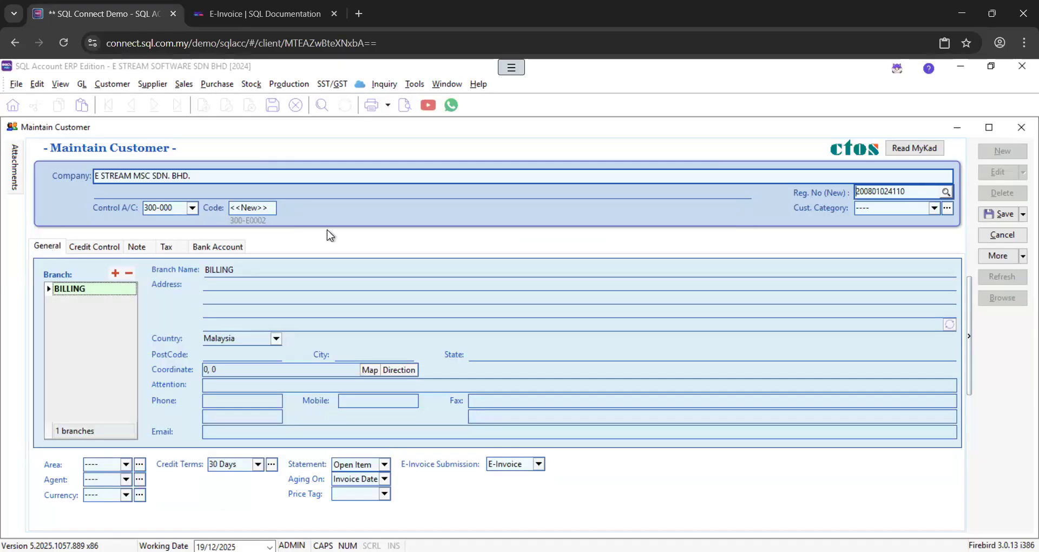
{"action": "left_click", "coordinate": [171, 245]}
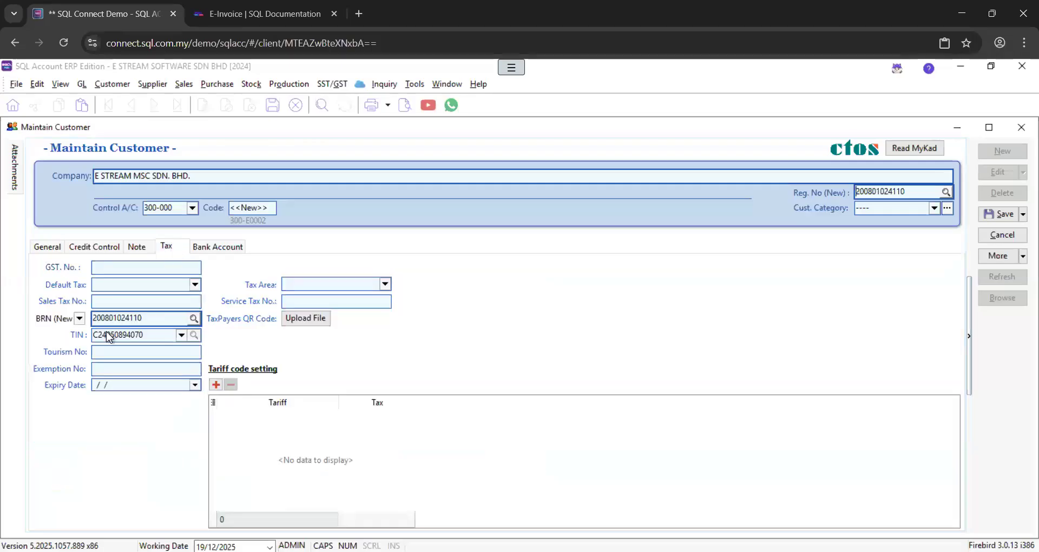
{"action": "left_click", "coordinate": [128, 338]}
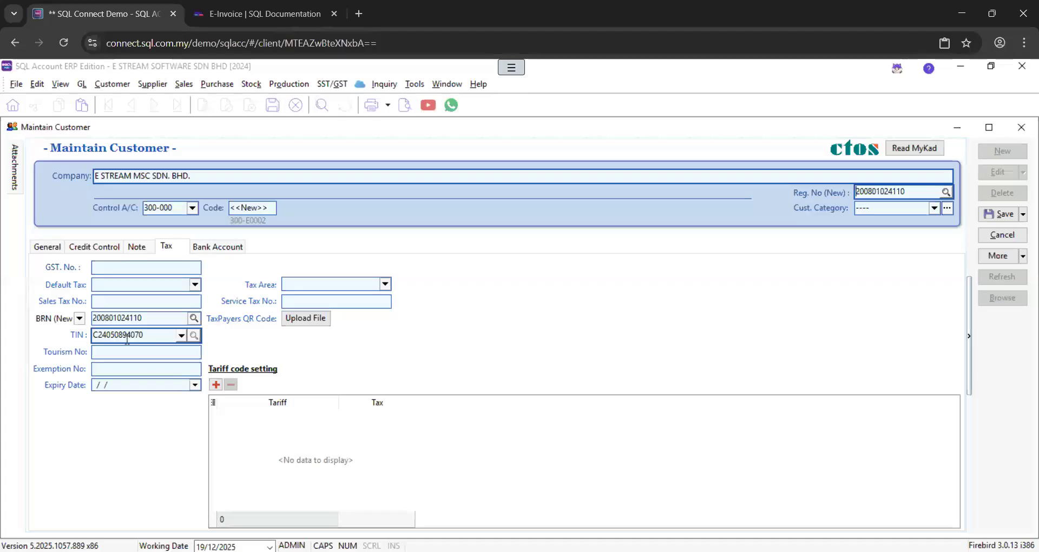
{"action": "left_click", "coordinate": [46, 244]}
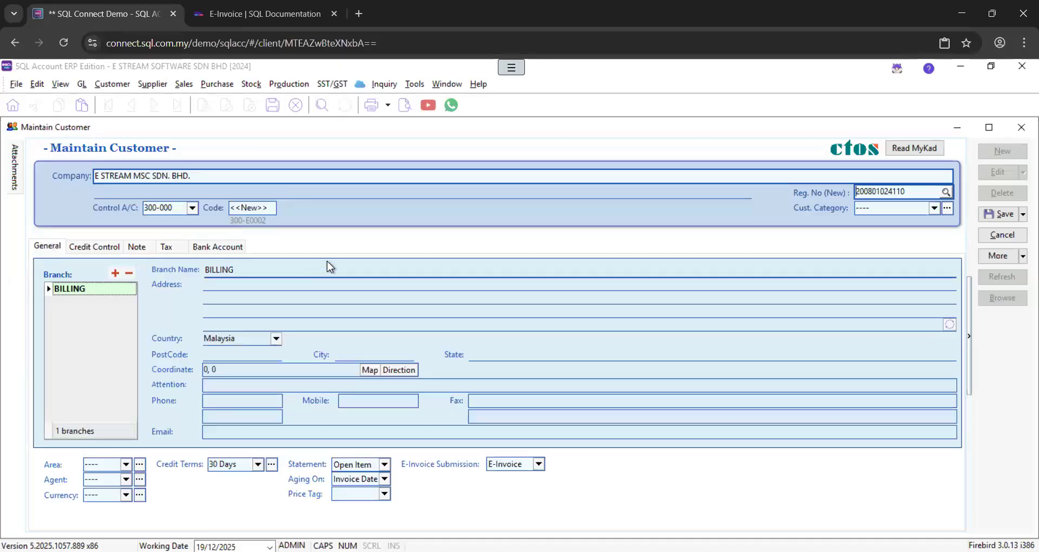
{"action": "right_click", "coordinate": [354, 237]}
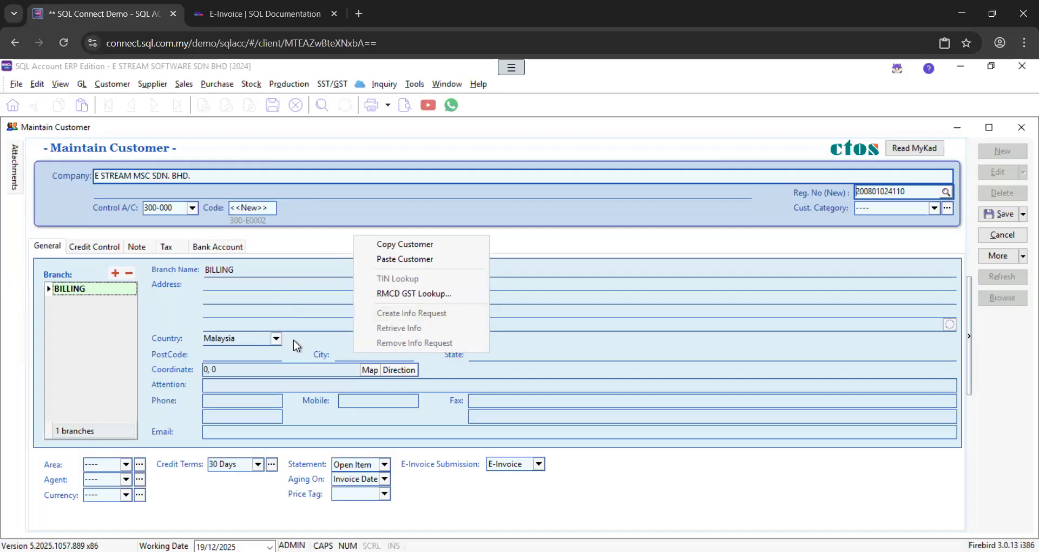
{"action": "left_click", "coordinate": [252, 285]}
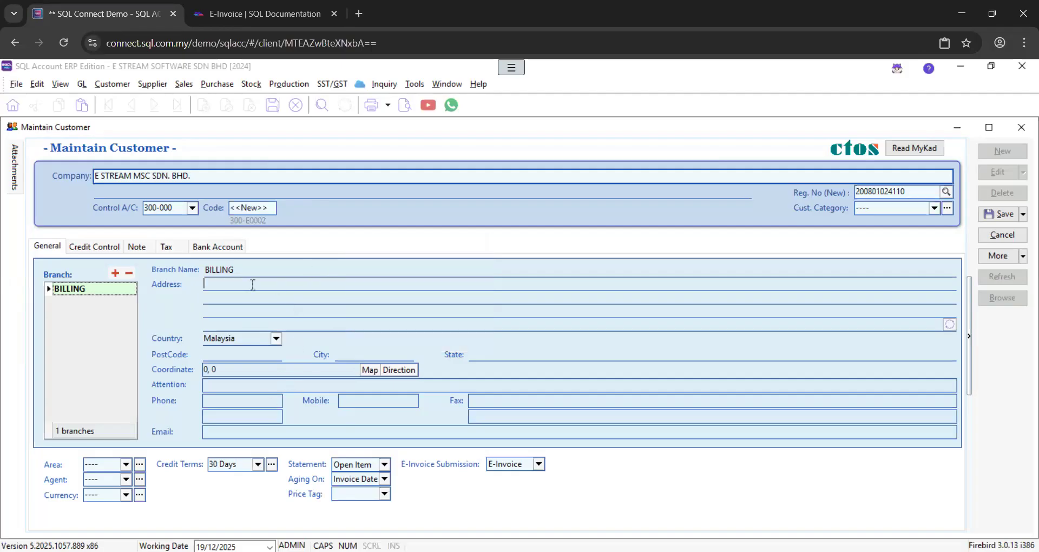
{"action": "key", "text": "Tab"}
{"action": "key", "text": "Tab"}
{"action": "type", "text": "41000"}
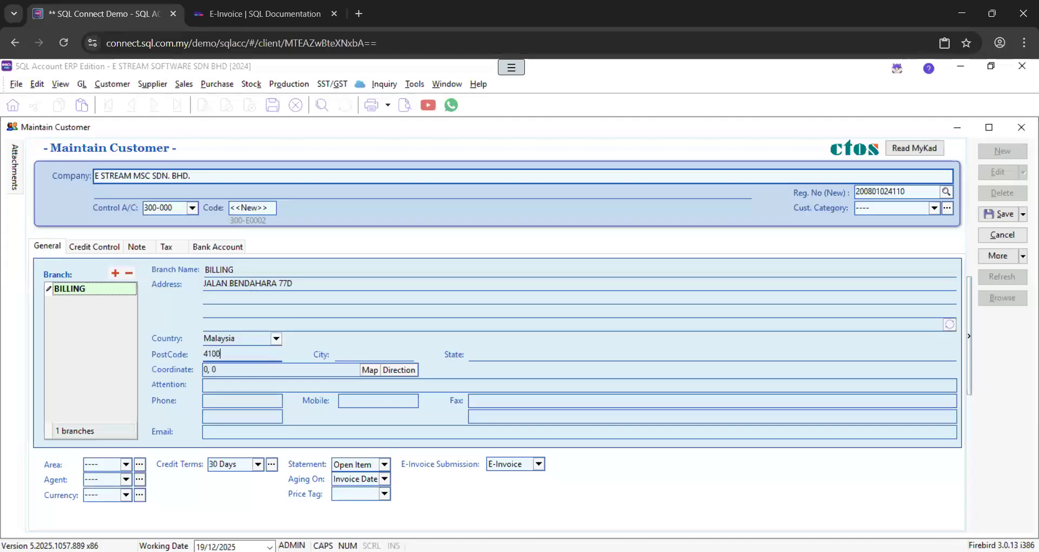
{"action": "key", "text": "Tab"}
Fill in the customer's attention contact name, phone number and e-mail address
{"action": "key", "text": "Tab"}
{"action": "key", "text": "Tab"}
{"action": "type", "text": "S"}
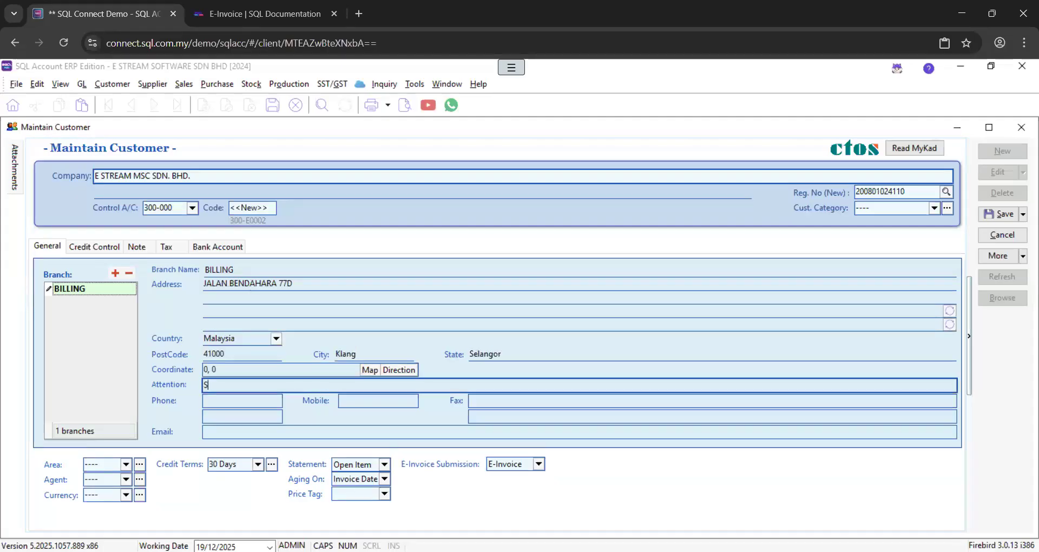
{"action": "type", "text": "EN YONF"}
{"action": "key", "text": "BackSpace"}
{"action": "type", "text": "G"}
{"action": "key", "text": "Tab"}
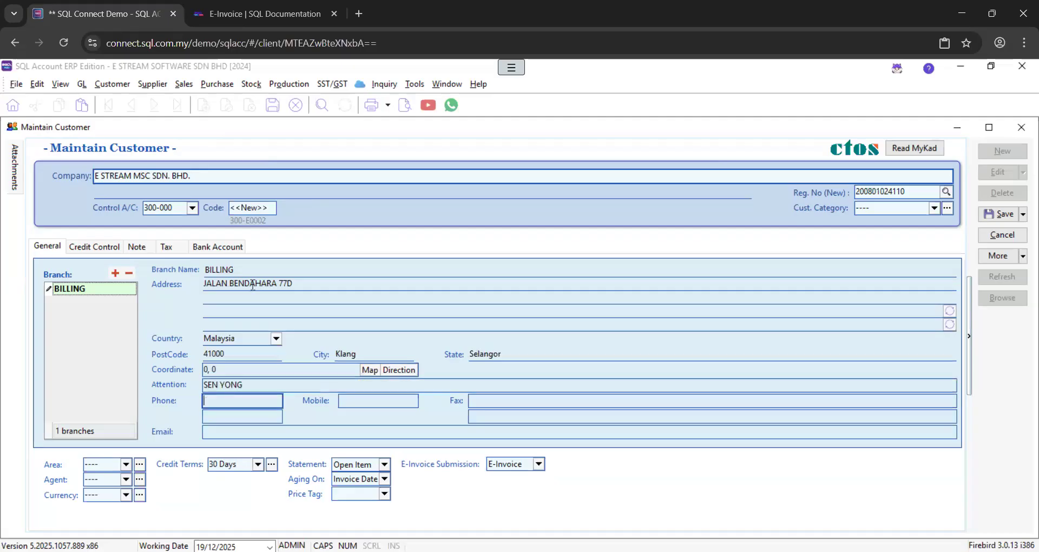
{"action": "left_click", "coordinate": [256, 436]}
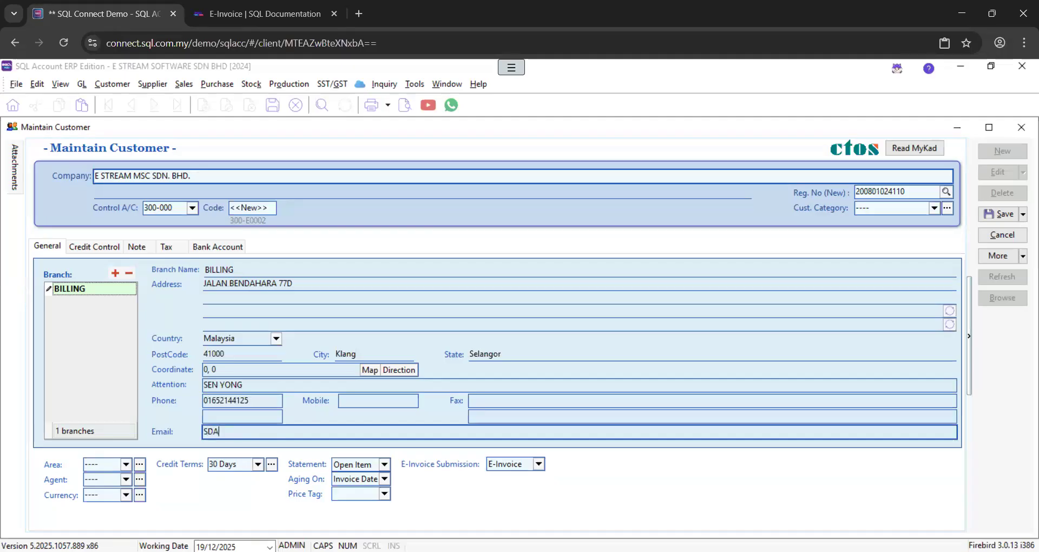
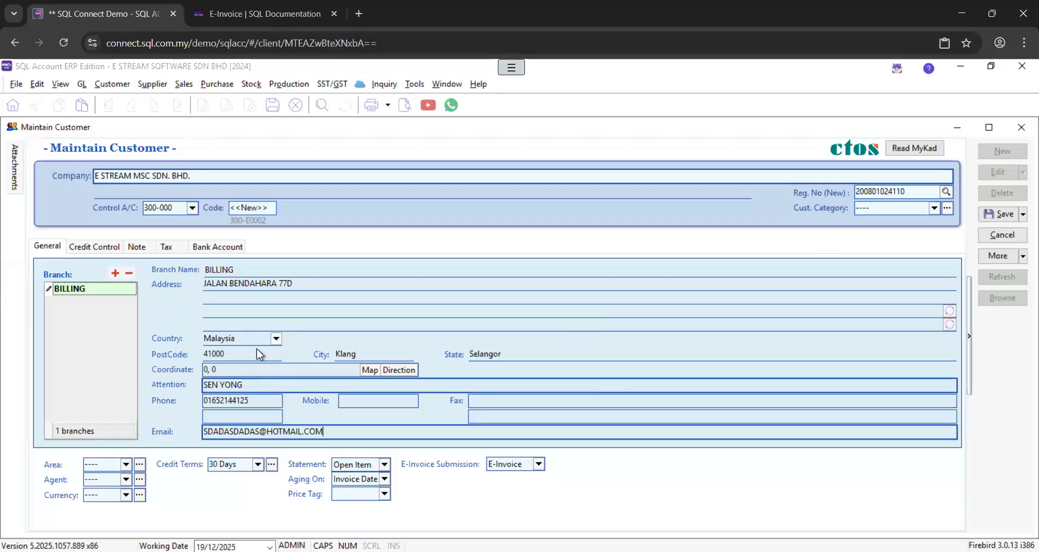
{"action": "left_click", "coordinate": [166, 249]}
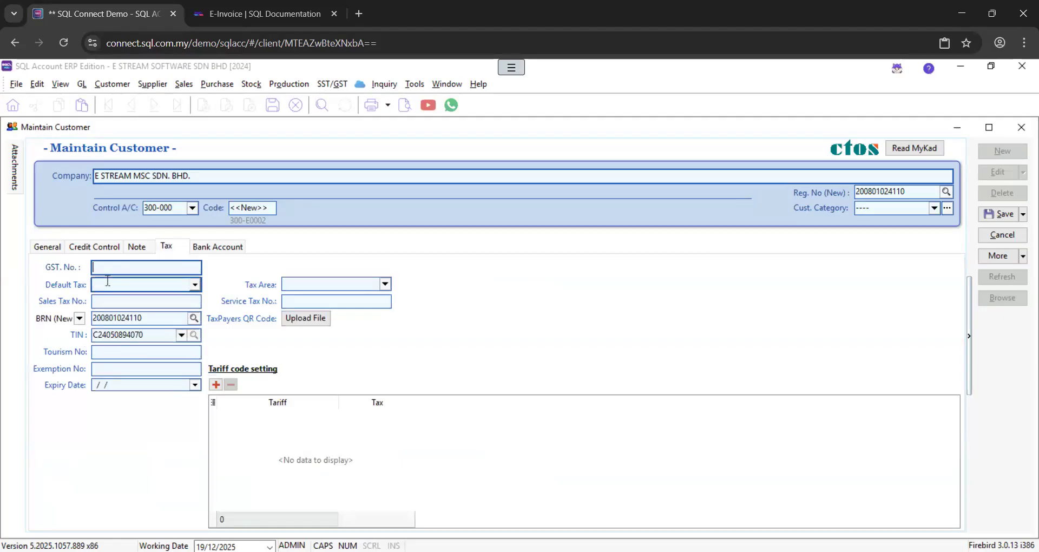
{"action": "left_click", "coordinate": [181, 338]}
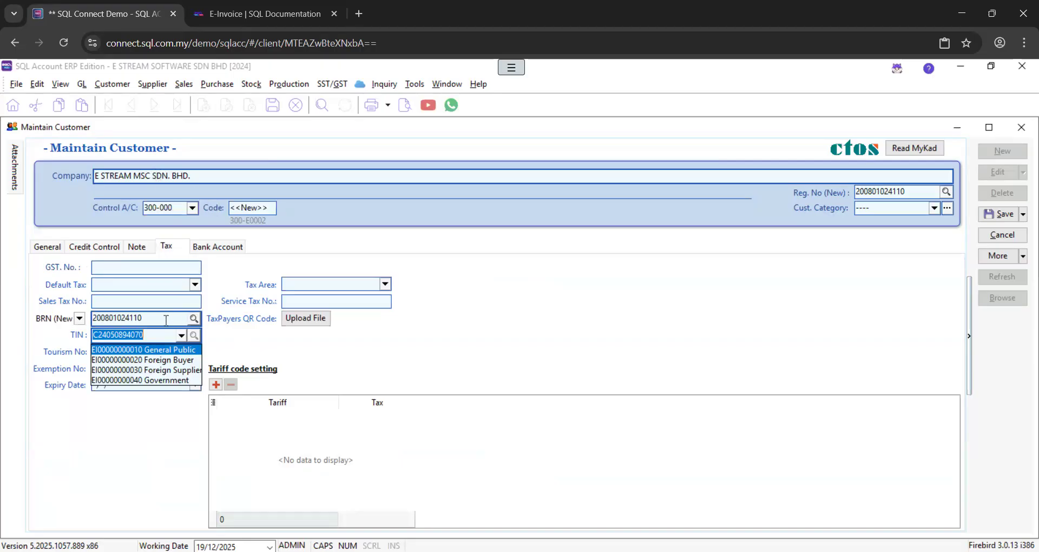
{"action": "left_click", "coordinate": [233, 343]}
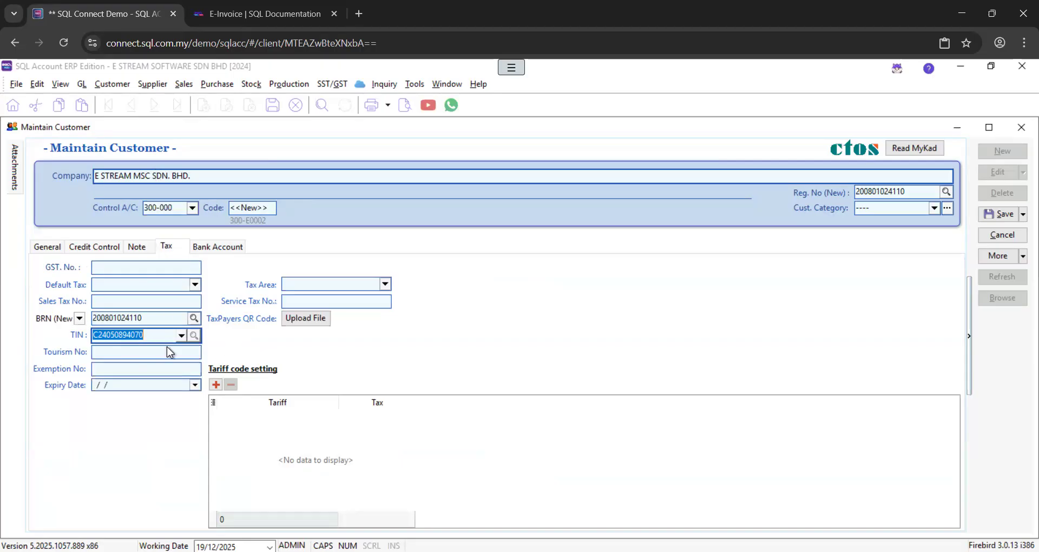
{"action": "left_click", "coordinate": [182, 336]}
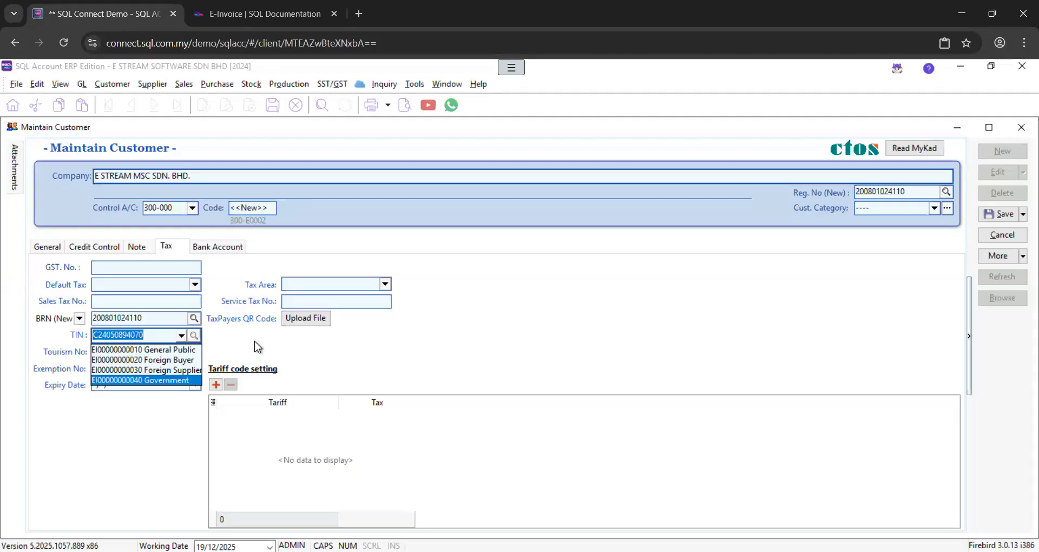
{"action": "left_click", "coordinate": [54, 246]}
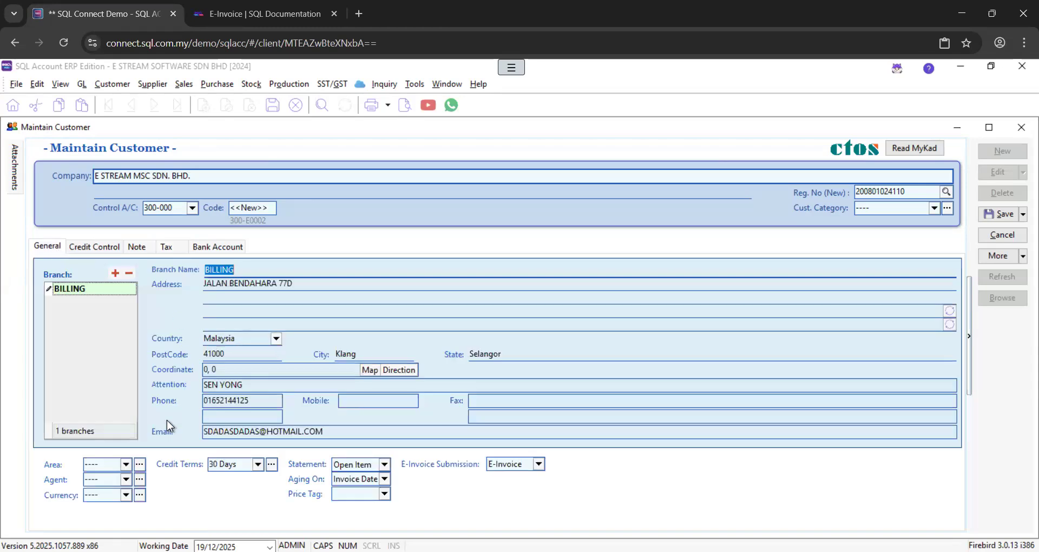
Set area Selangor, assign a sales agent, keep default currency, and change credit terms to C.O.D
{"action": "left_click", "coordinate": [126, 465]}
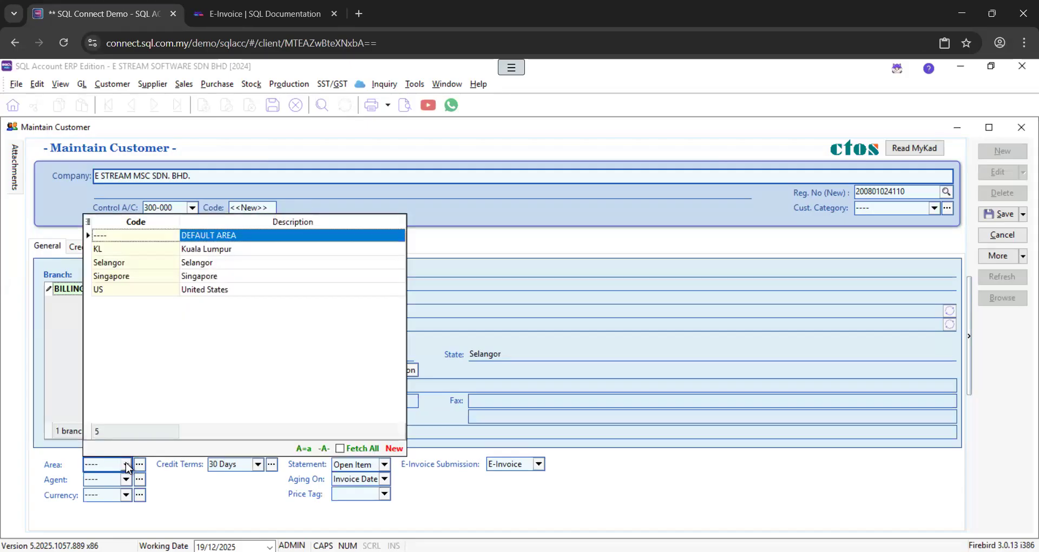
{"action": "left_click", "coordinate": [209, 265]}
{"action": "key", "text": "Tab"}
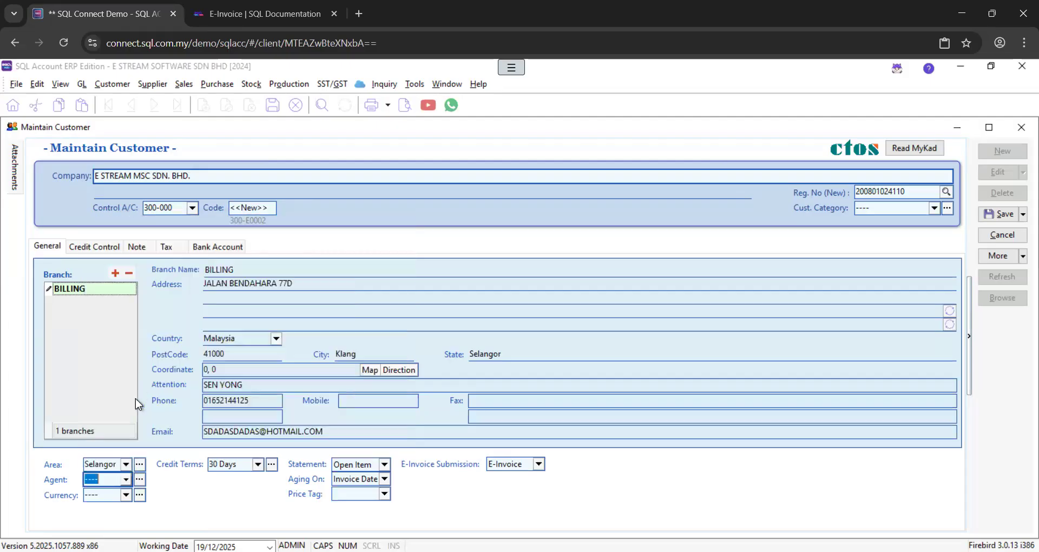
{"action": "left_click", "coordinate": [124, 482]}
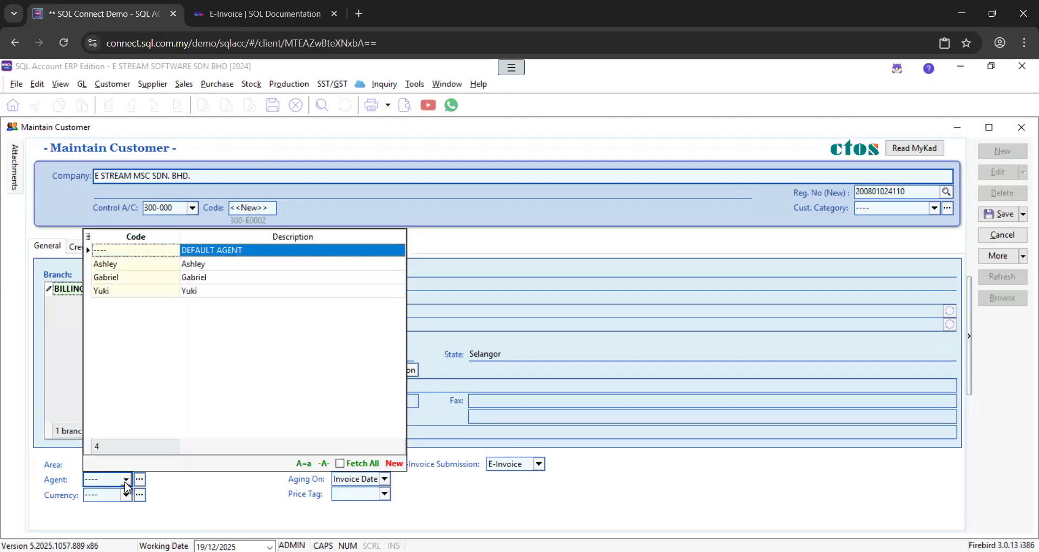
{"action": "left_click", "coordinate": [234, 264]}
{"action": "key", "text": "Tab"}
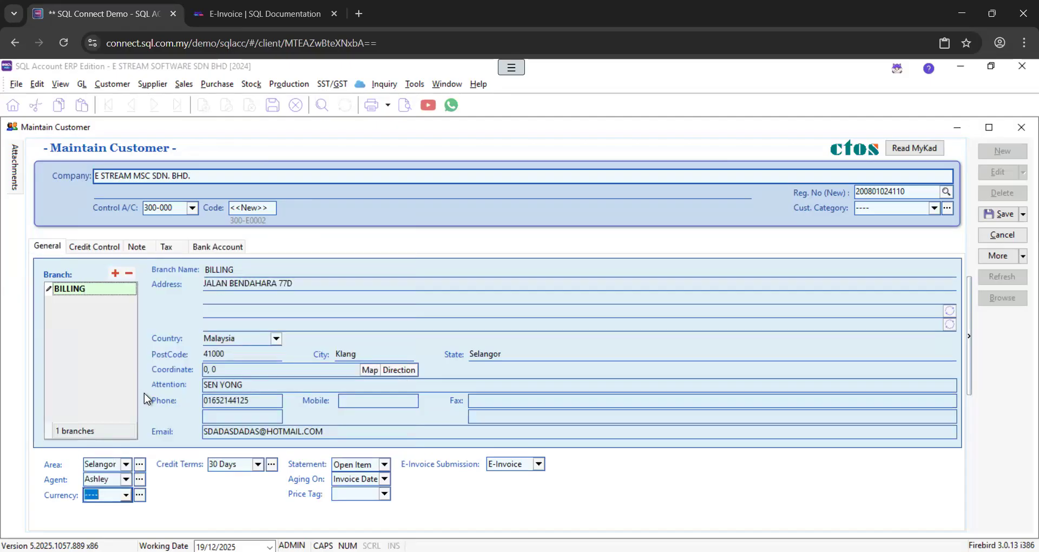
{"action": "left_click", "coordinate": [127, 495]}
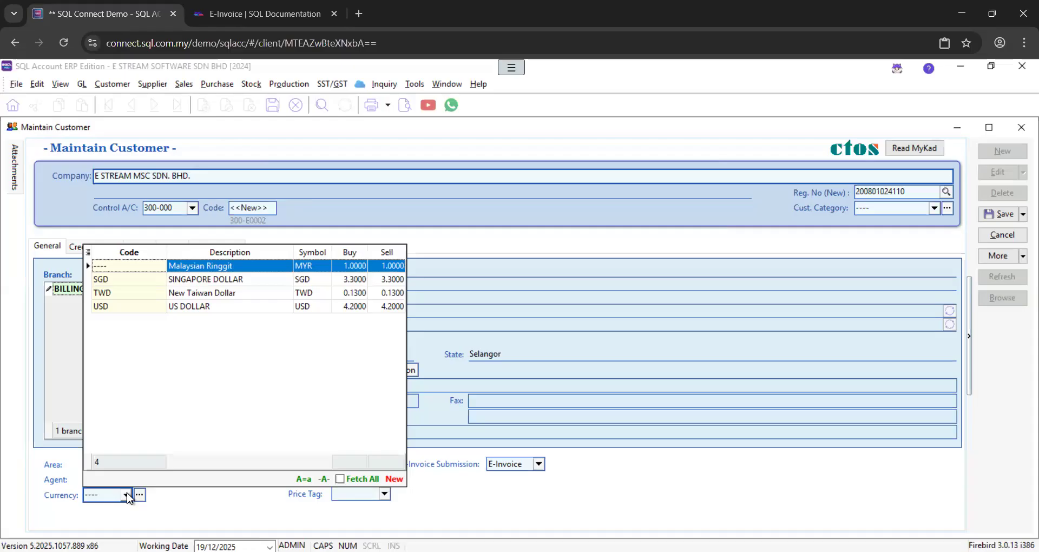
{"action": "left_click", "coordinate": [128, 496]}
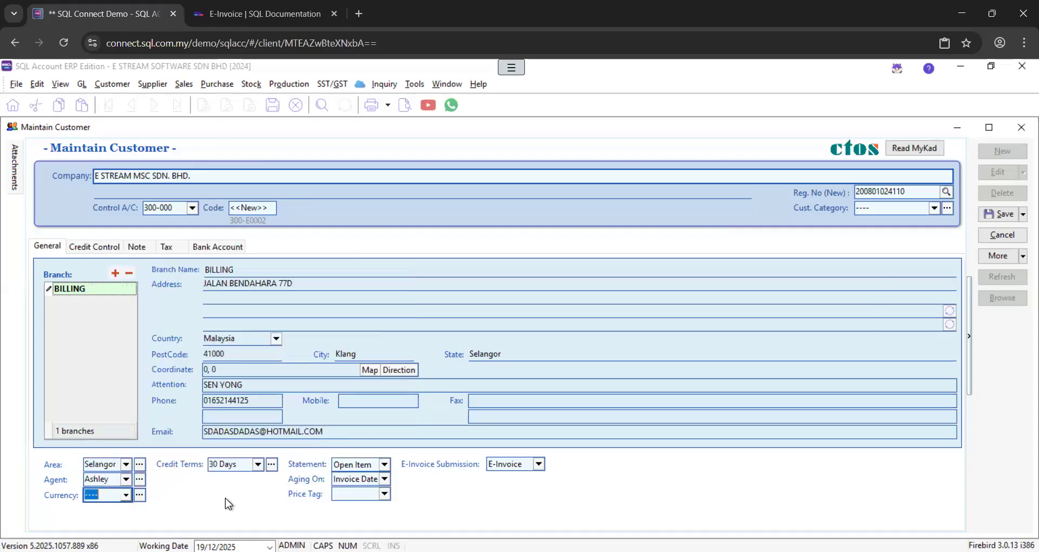
{"action": "left_click", "coordinate": [258, 465]}
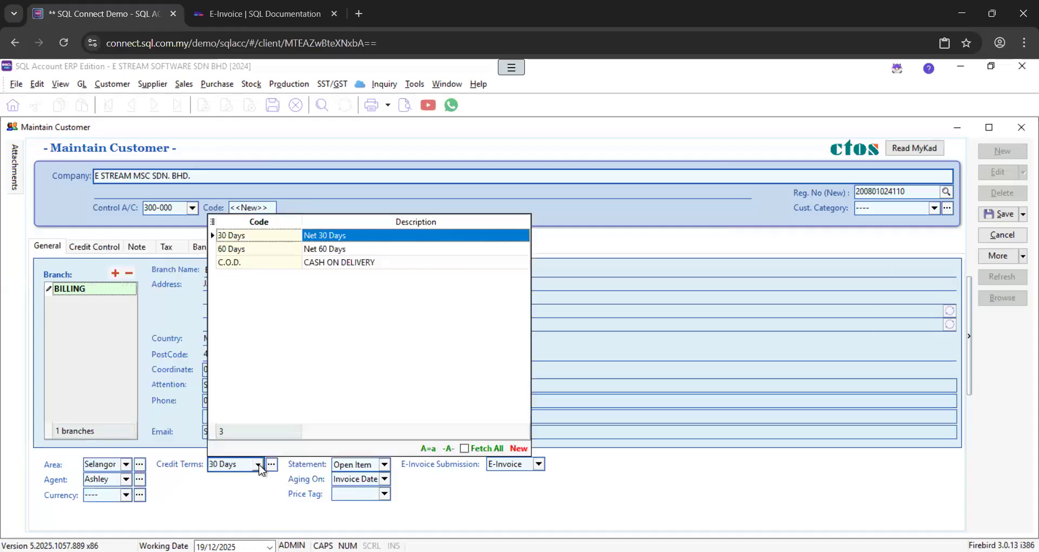
{"action": "left_click", "coordinate": [310, 265]}
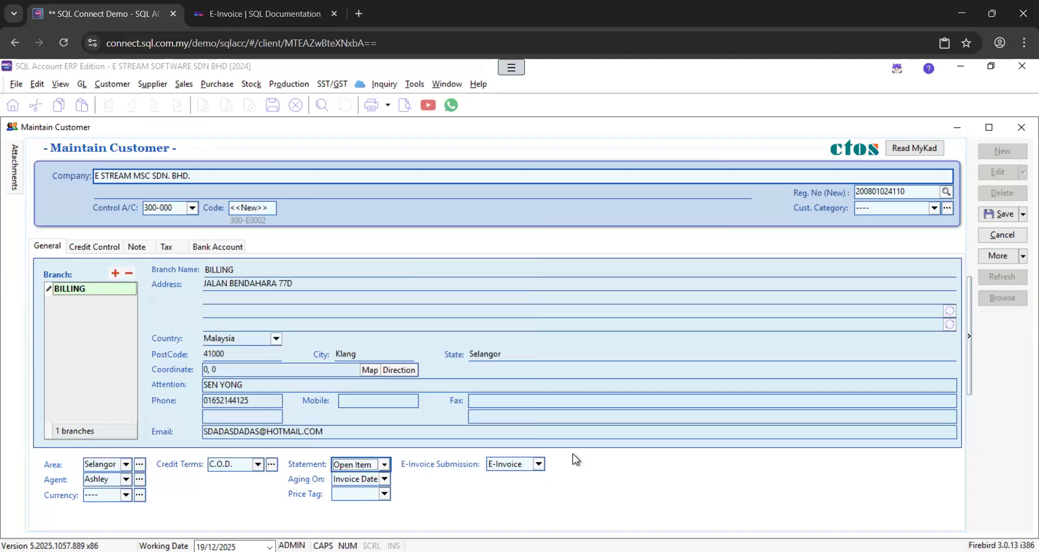
Set the customer's E-Invoice Submission to E-Invoice
{"action": "left_click", "coordinate": [539, 465]}
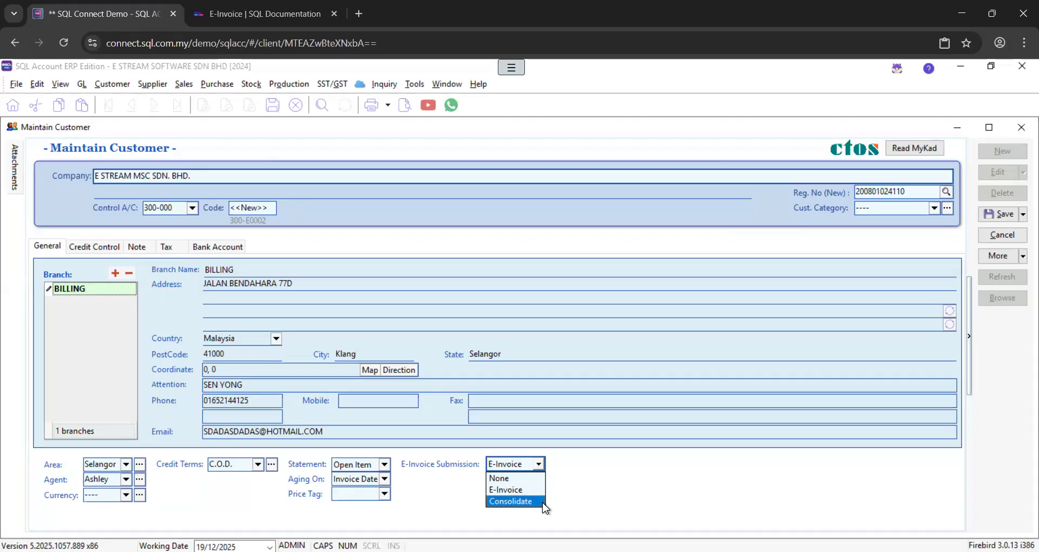
{"action": "left_click", "coordinate": [597, 490]}
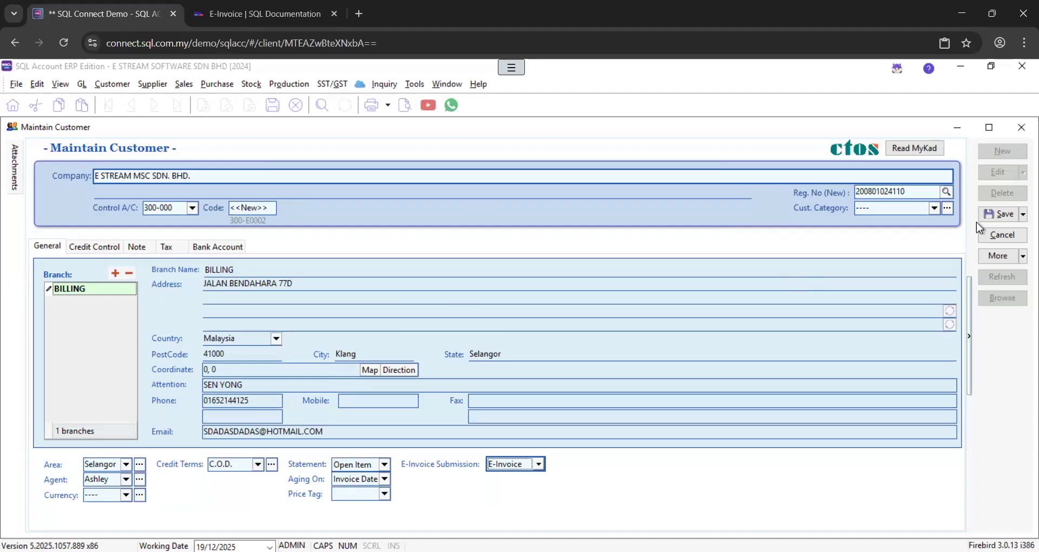
Save the E STREAM MSC SDN. BHD. customer, confirm E-Invoice submission type, and close the record
{"action": "left_click", "coordinate": [997, 214]}
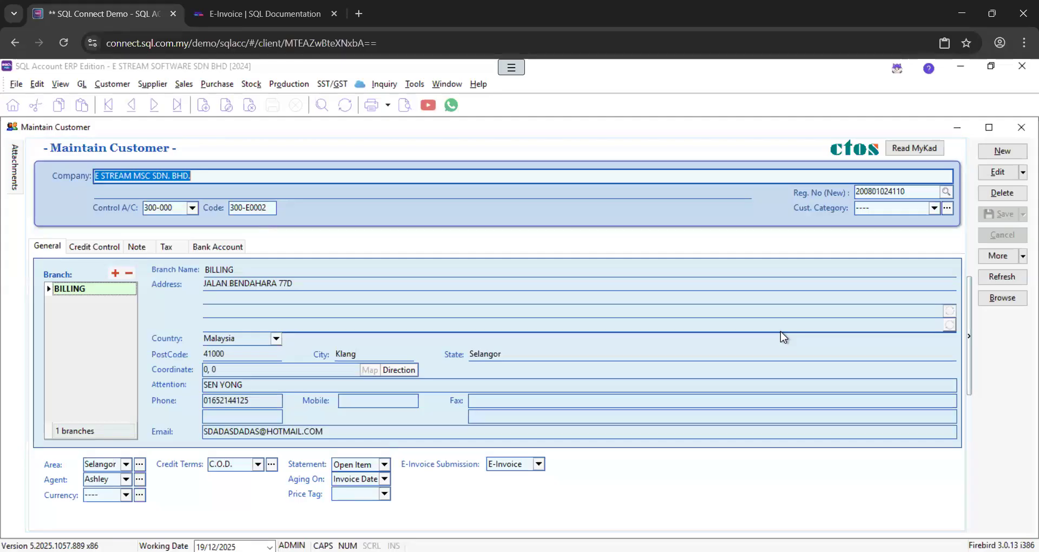
{"action": "left_click", "coordinate": [541, 465]}
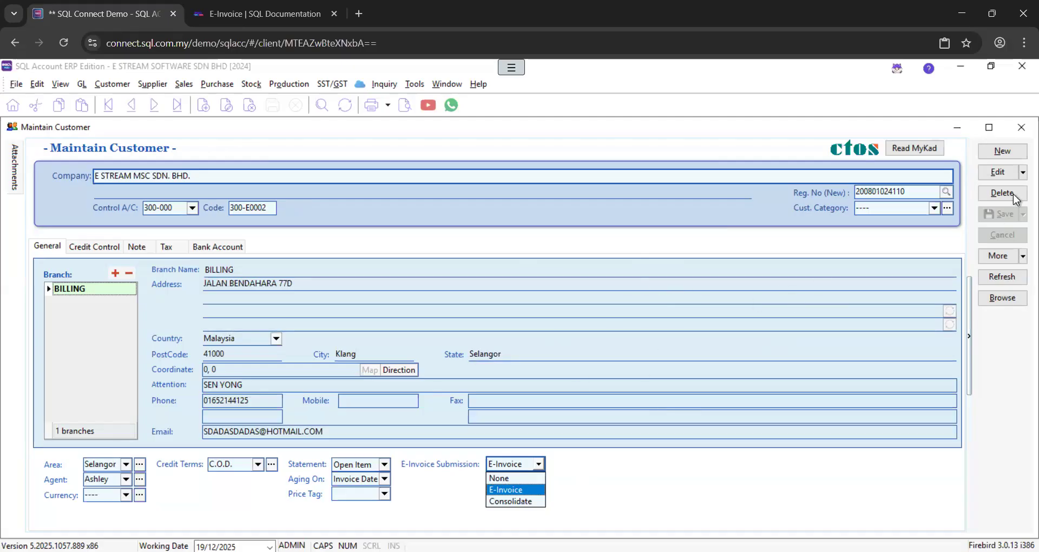
{"action": "left_click", "coordinate": [1022, 132]}
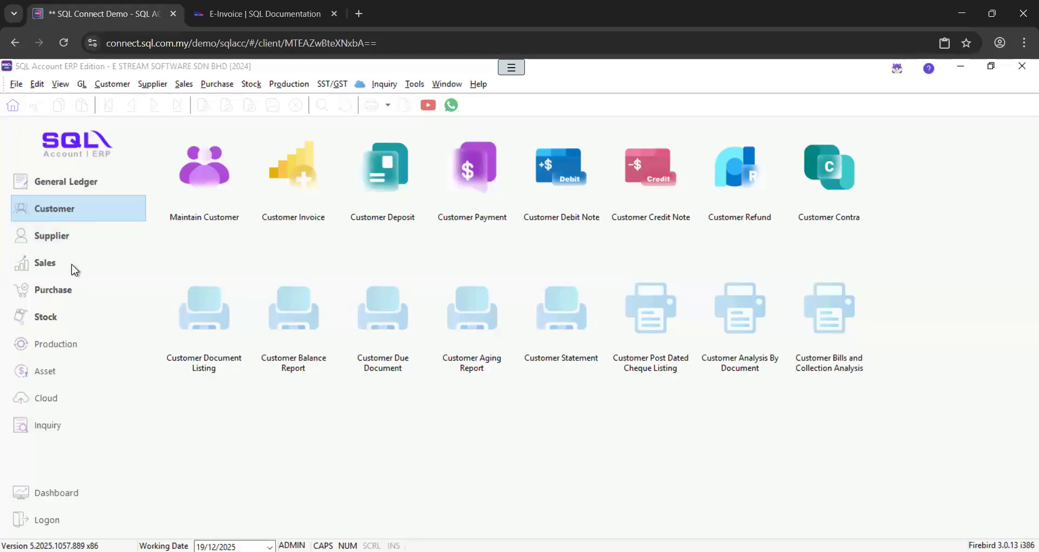
Switch the home screen to the Purchase module's functions
{"action": "left_click", "coordinate": [52, 295]}
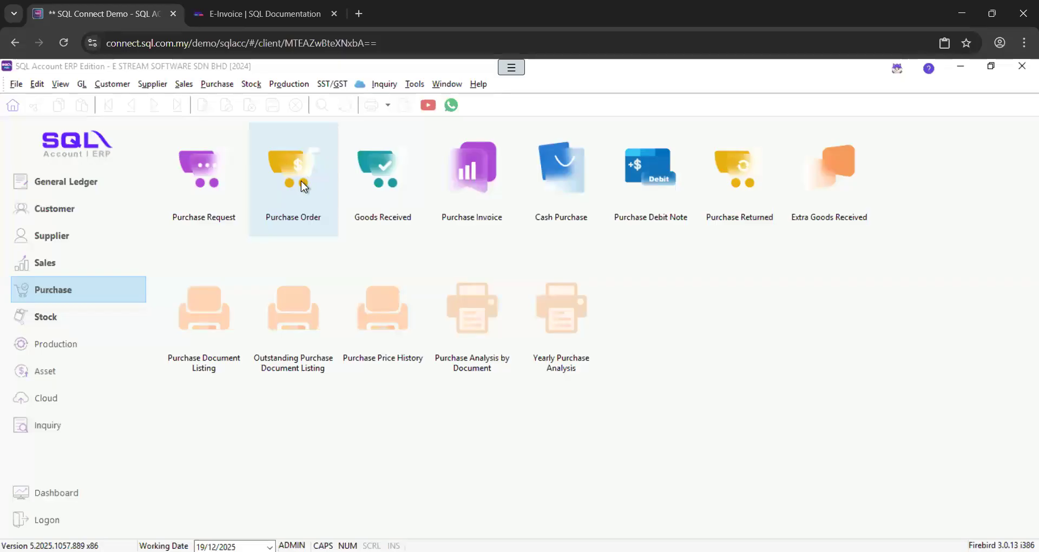
Create a new purchase order for supplier WISOFT SOLUTIONS SDN. BHD. (400-W0001) with an empty item line
{"action": "left_click", "coordinate": [285, 183]}
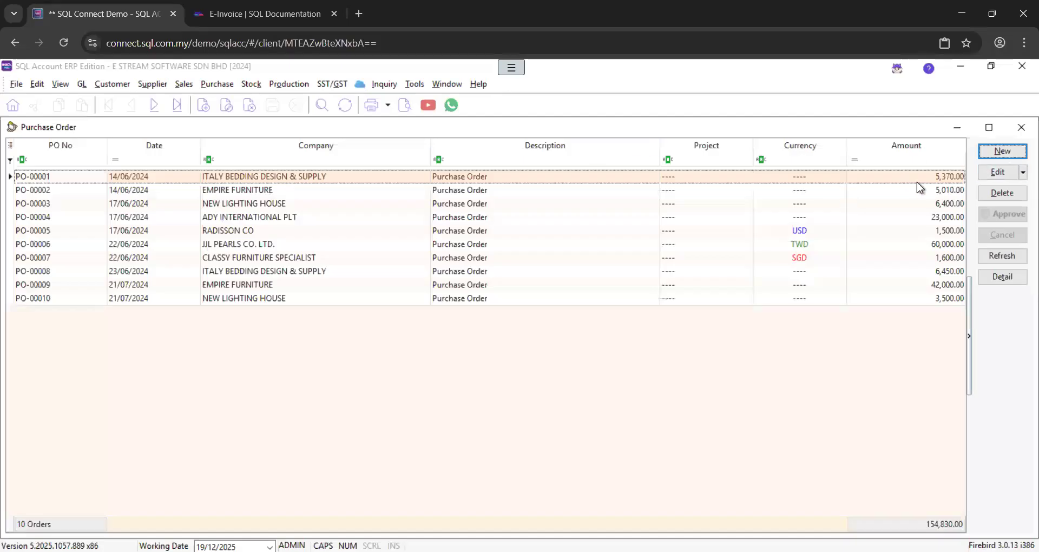
{"action": "left_click", "coordinate": [1005, 156]}
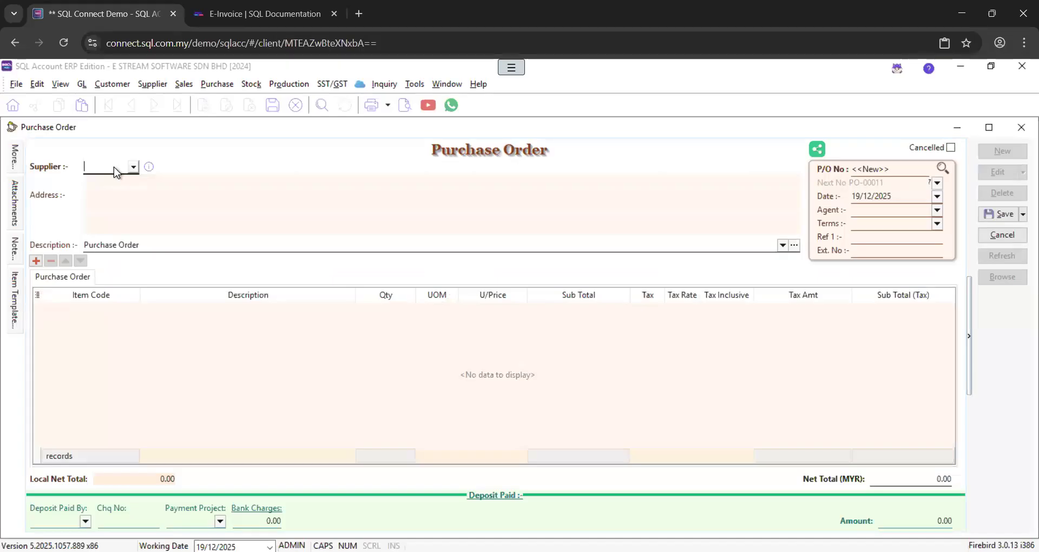
{"action": "type", "text": "WISOFT"}
{"action": "key", "text": "Return"}
{"action": "left_click", "coordinate": [36, 261]}
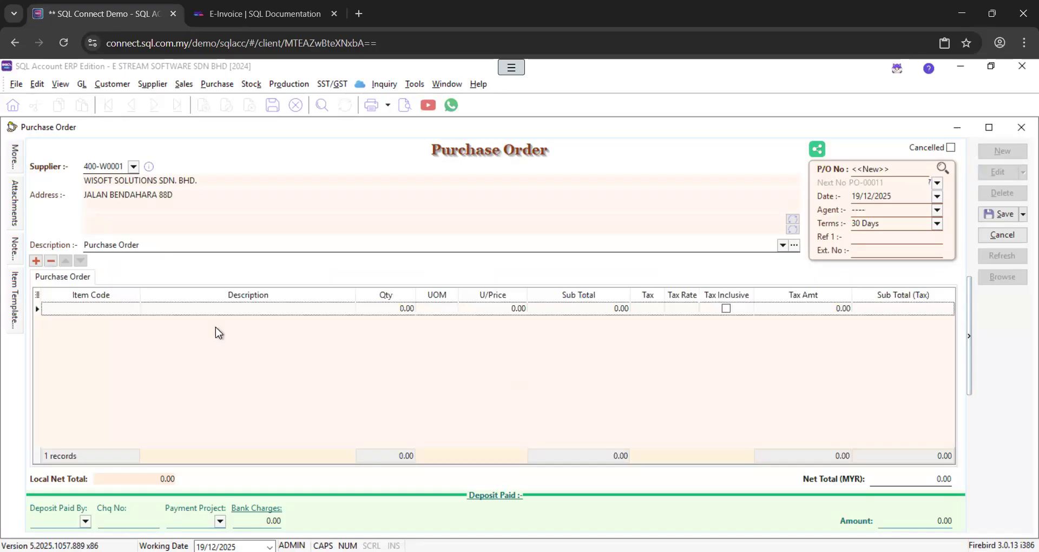
Enter 'PROJECT A : SHAH ALAM' as the first order line's description
{"action": "left_click", "coordinate": [132, 305]}
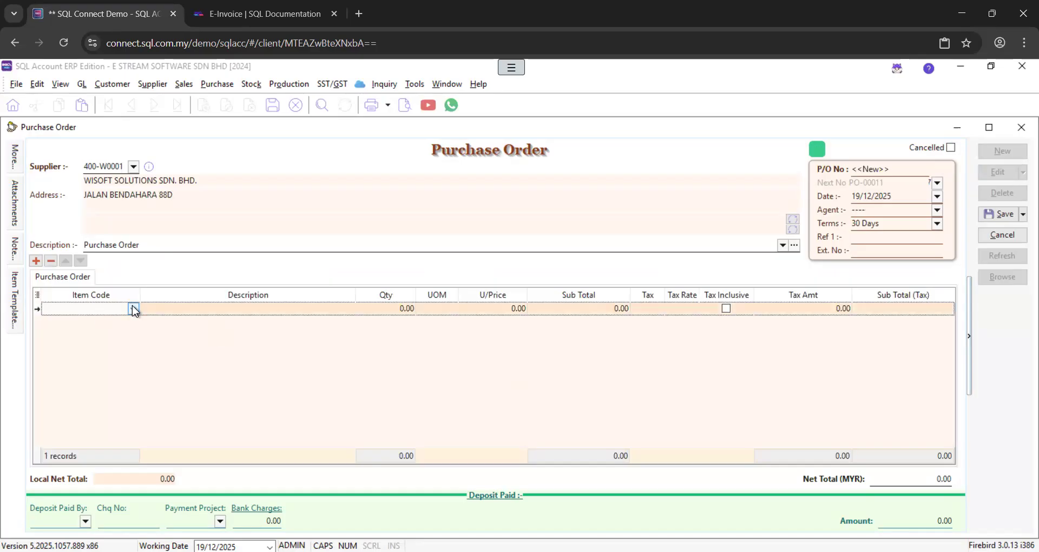
{"action": "left_click", "coordinate": [133, 306]}
{"action": "left_click", "coordinate": [132, 305]}
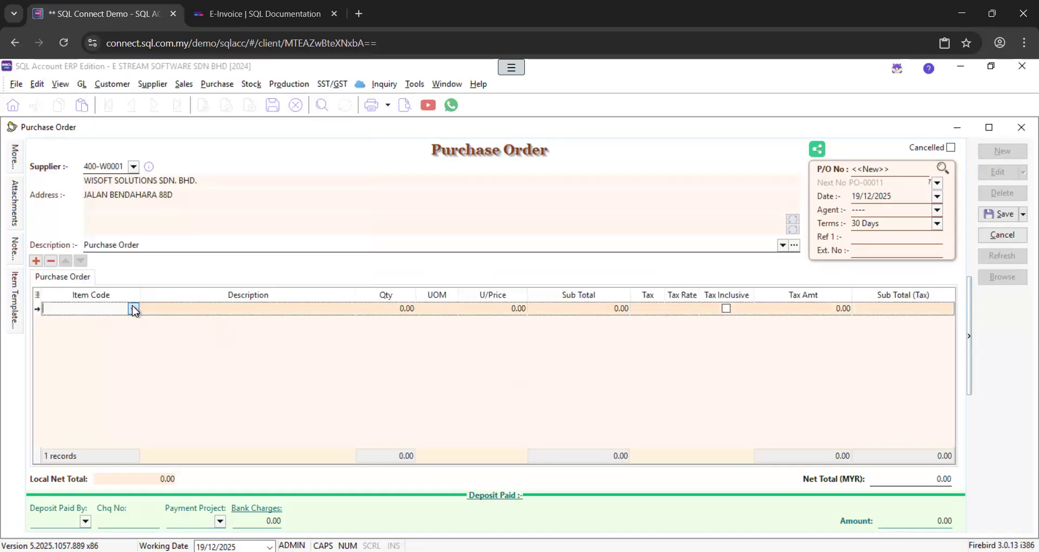
{"action": "left_click", "coordinate": [170, 309]}
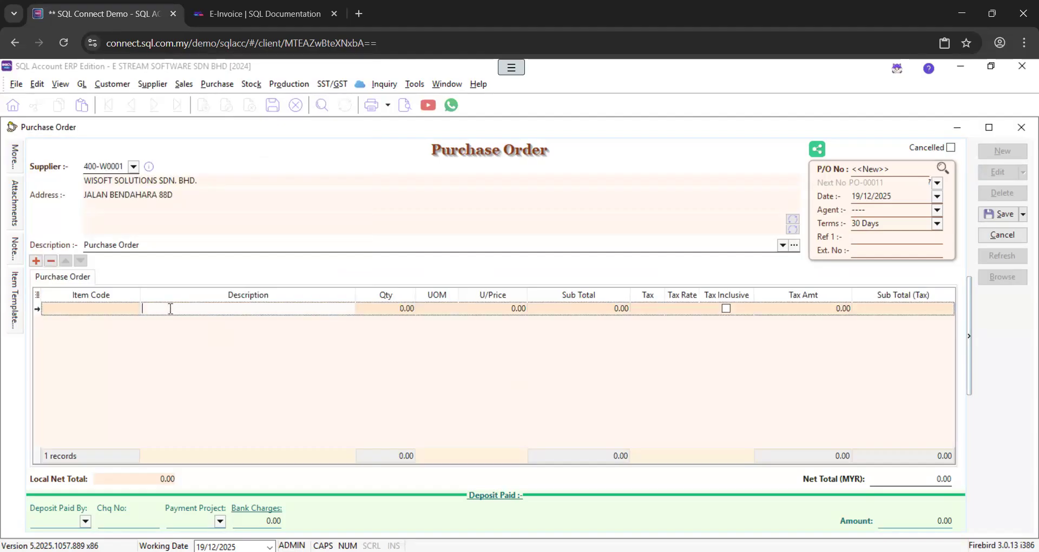
{"action": "type", "text": "PROJECT A : SHAH ALAM"}
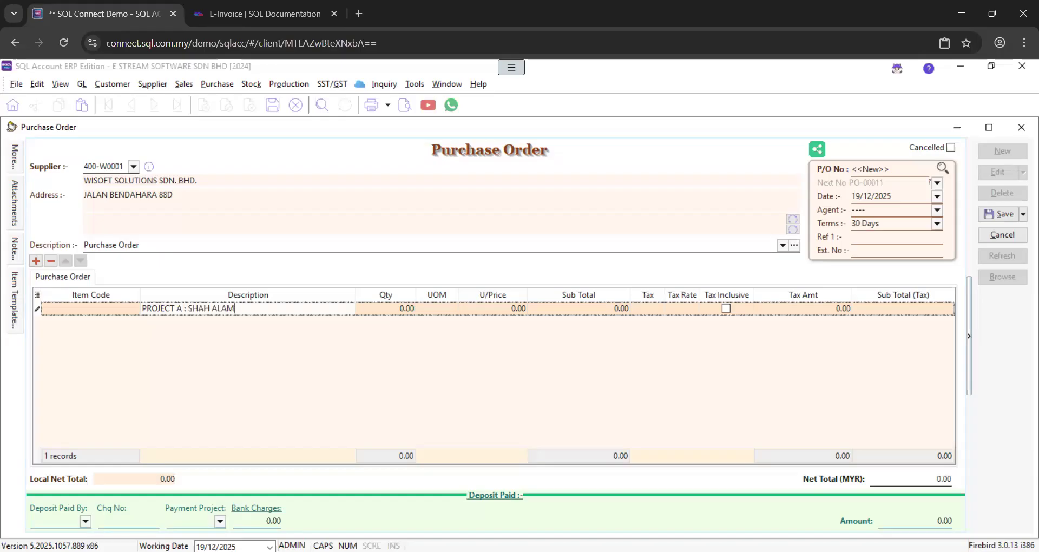
Give that line quantity 1 at unit price 1,523.00 and add a second line
{"action": "left_click", "coordinate": [391, 308]}
{"action": "type", "text": "1"}
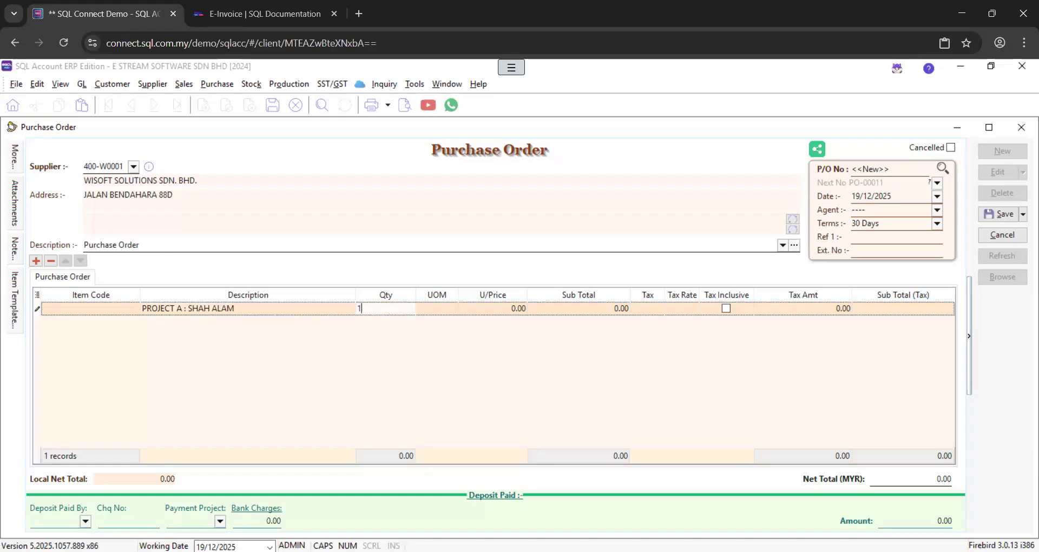
{"action": "key", "text": "Tab"}
{"action": "type", "text": "1"}
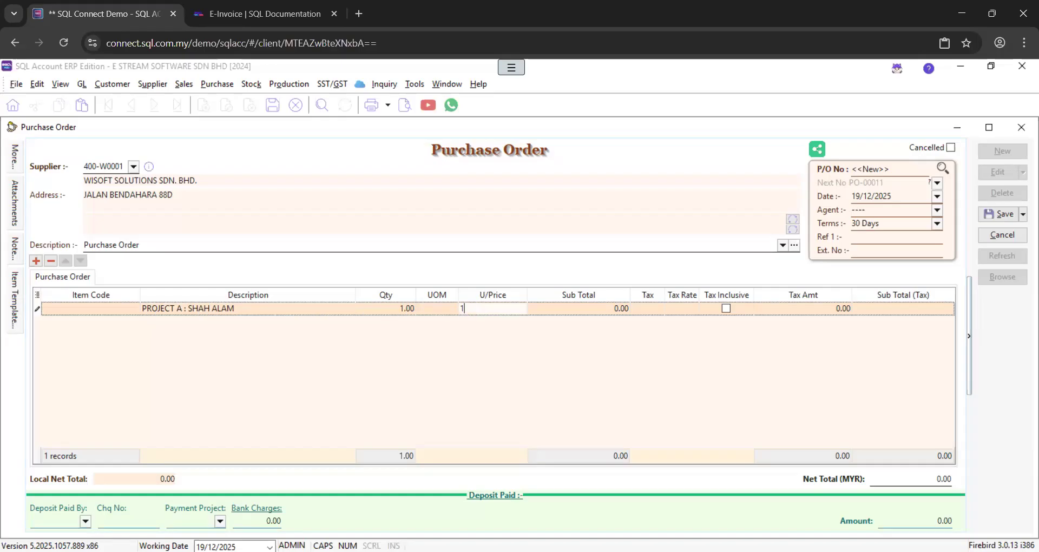
{"action": "type", "text": "523"}
{"action": "key", "text": "Tab"}
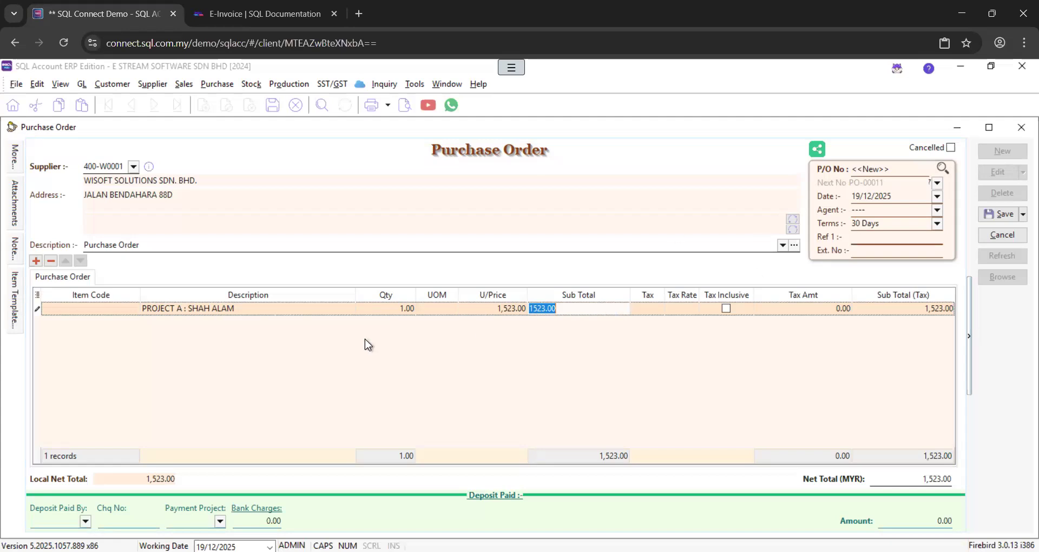
{"action": "left_click", "coordinate": [36, 261]}
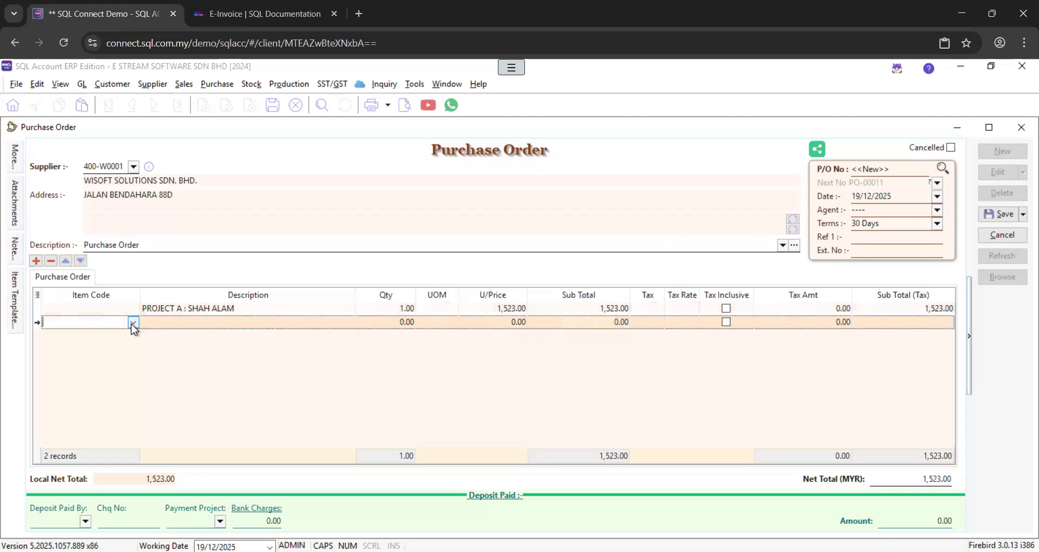
Put 5 units of LD/Silver at 320.00 on line two and save the order as PO-00011
{"action": "left_click", "coordinate": [132, 322]}
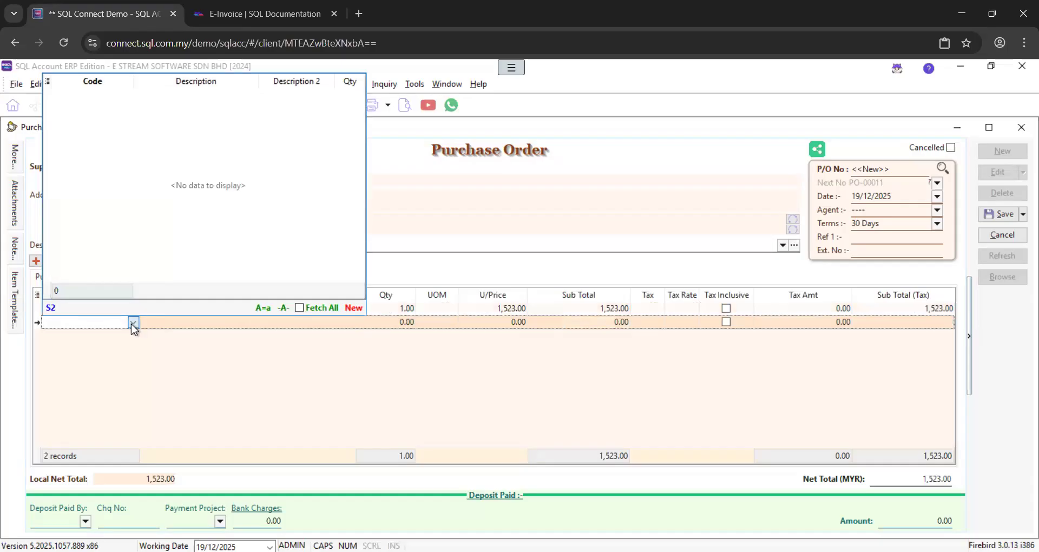
{"action": "key", "text": "BackSpace"}
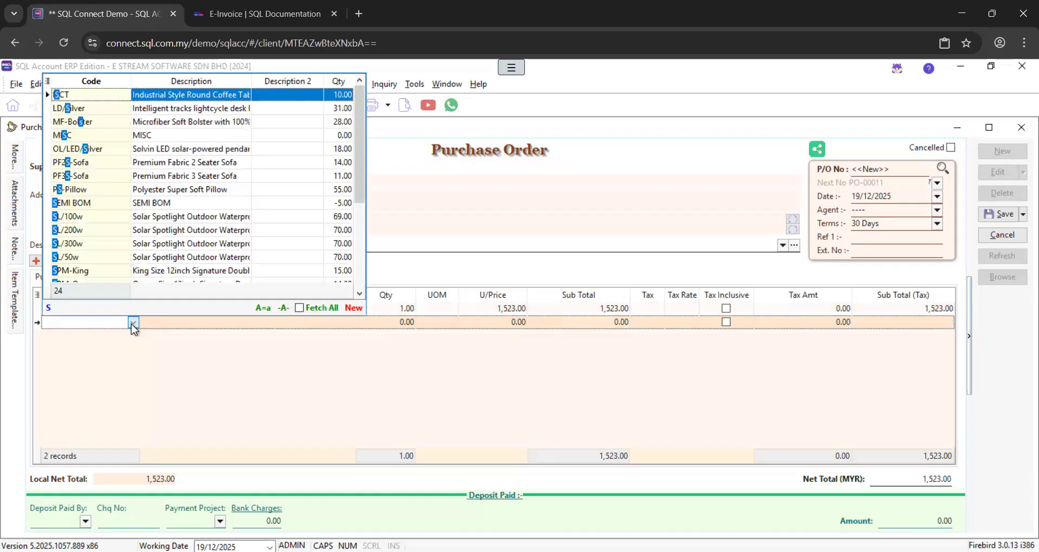
{"action": "left_click", "coordinate": [226, 371]}
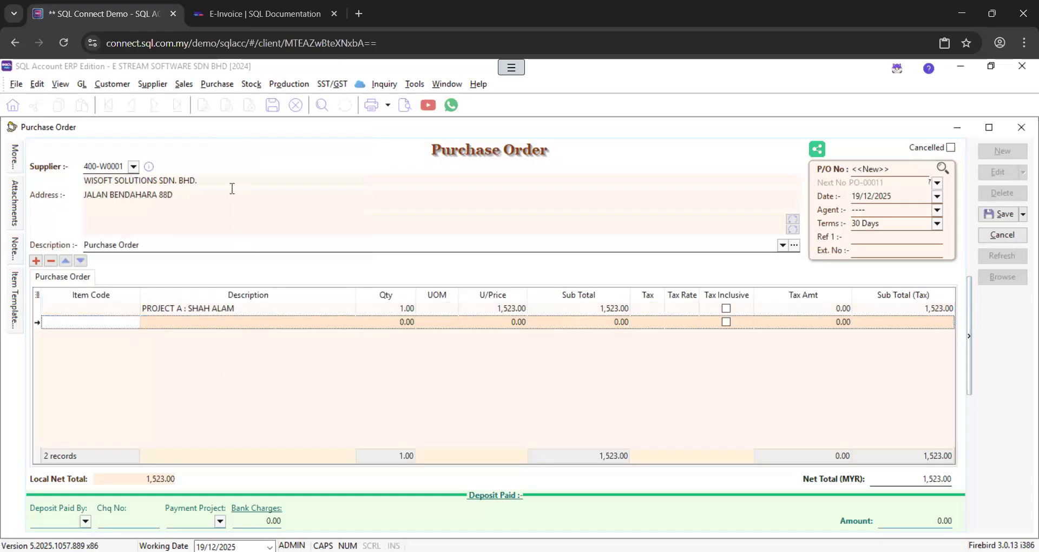
{"action": "left_click", "coordinate": [132, 323]}
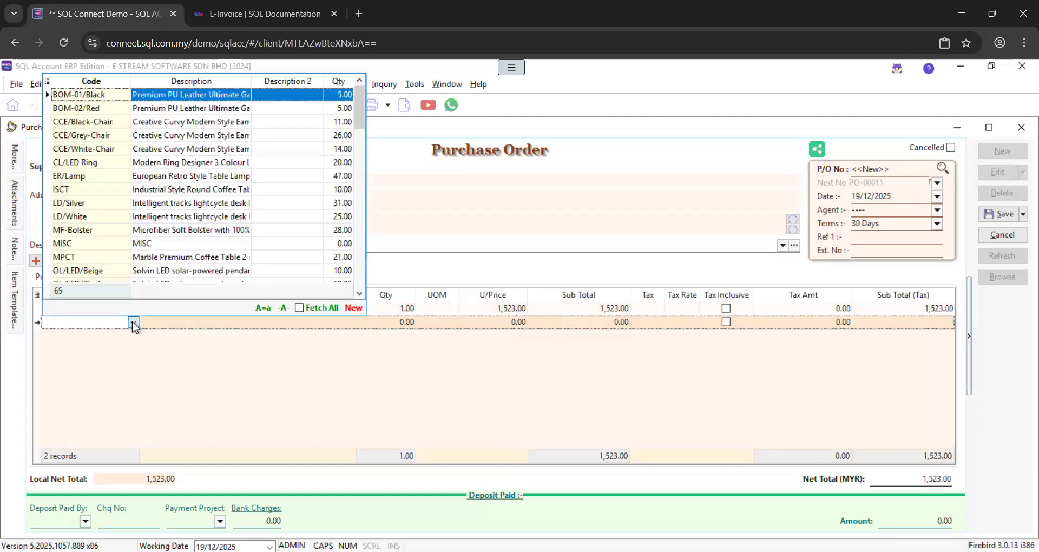
{"action": "left_click", "coordinate": [169, 208]}
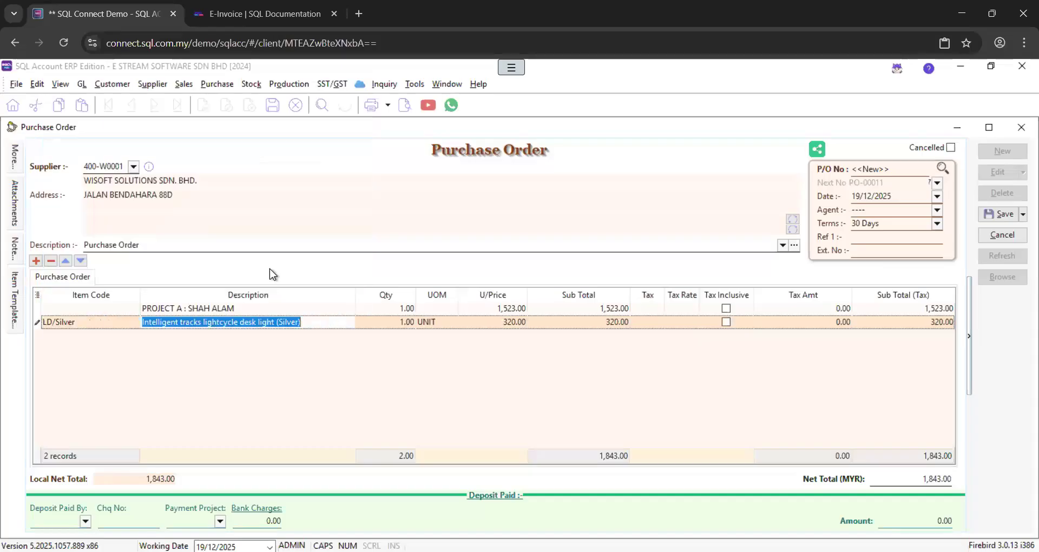
{"action": "left_click", "coordinate": [400, 319]}
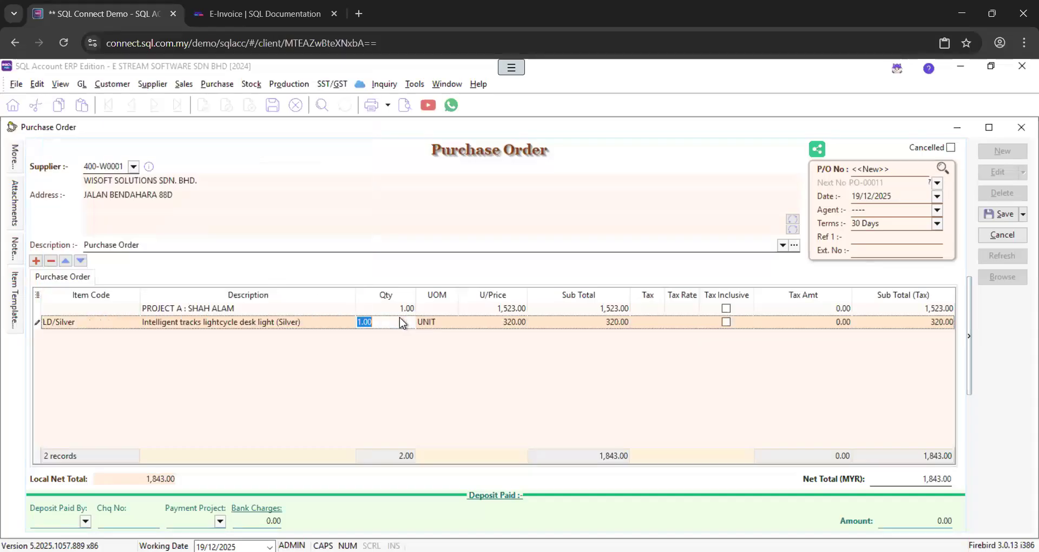
{"action": "type", "text": "5"}
{"action": "key", "text": "Tab"}
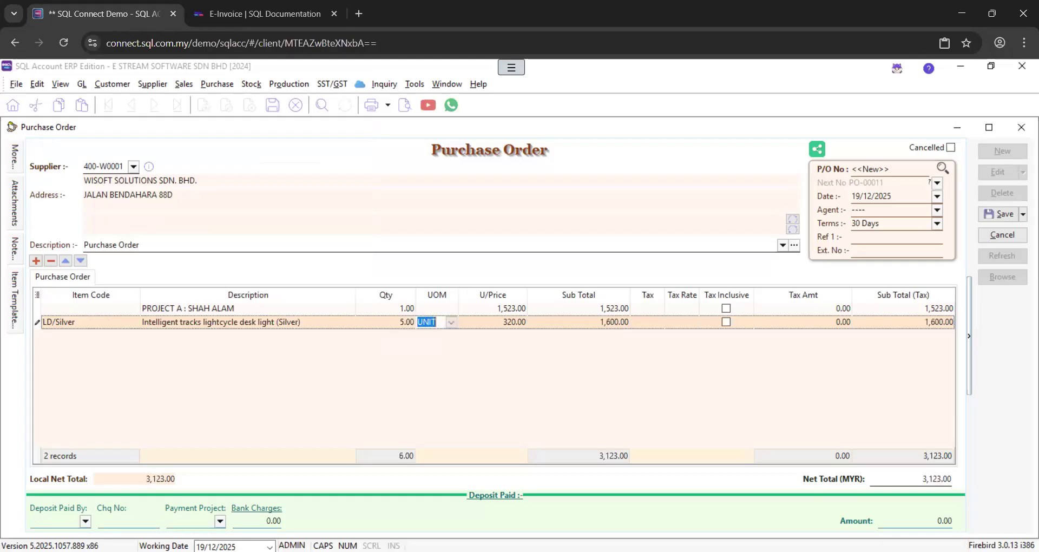
{"action": "left_click", "coordinate": [991, 214]}
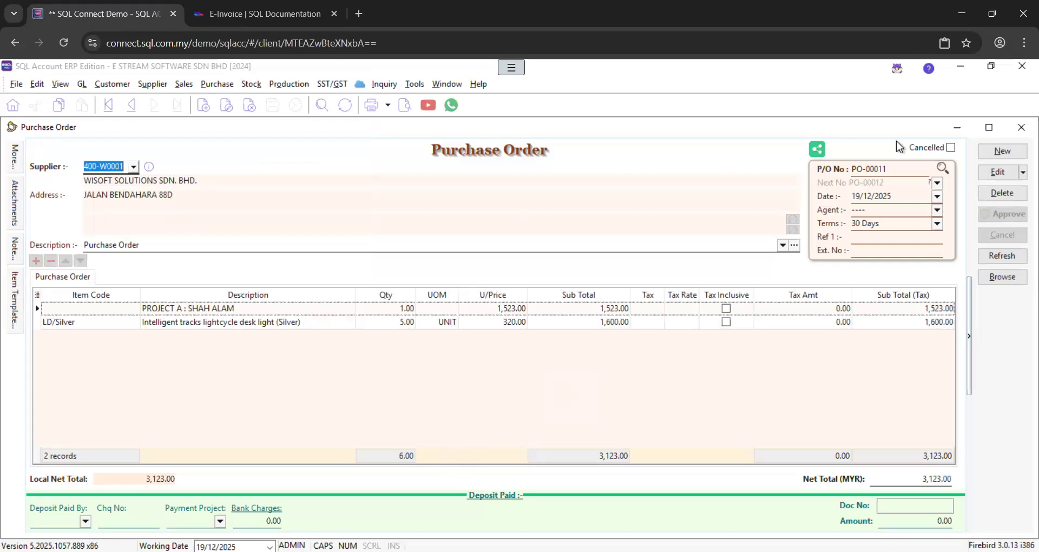
Transfer PO-00011 into a new WISOFT purchase invoice totalling 3,123.00
{"action": "right_click", "coordinate": [491, 153]}
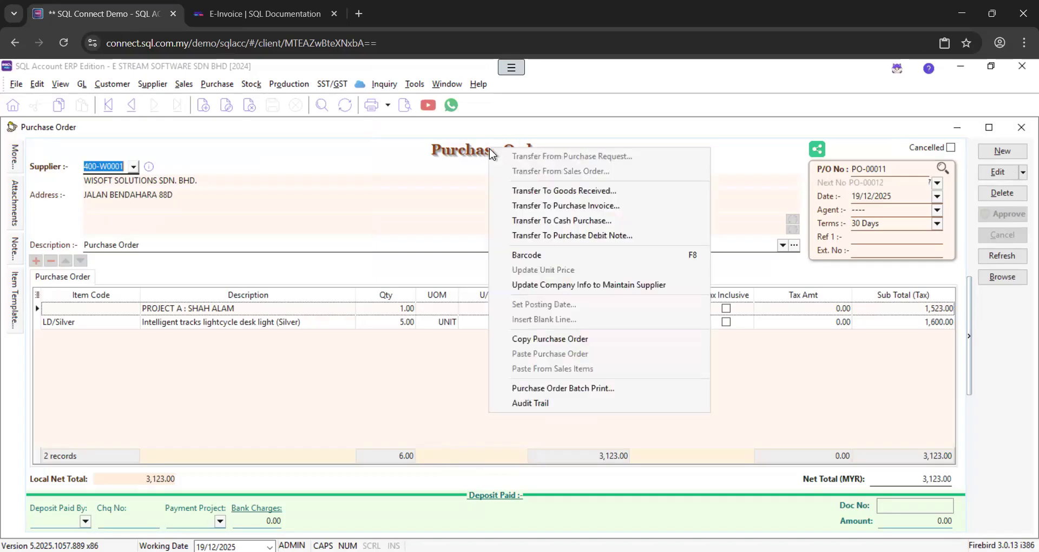
{"action": "left_click", "coordinate": [547, 210]}
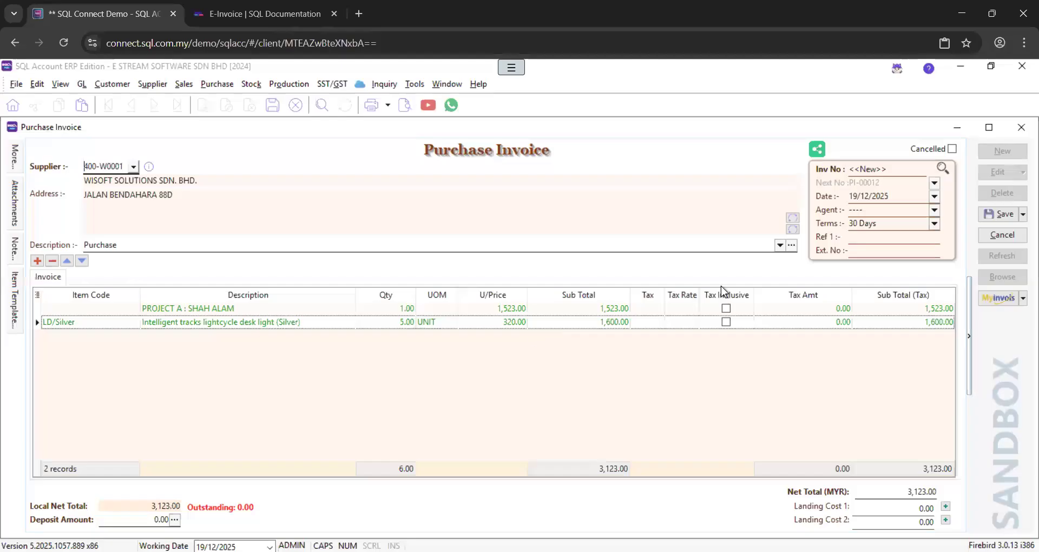
Save PI-00012, then change its MyInvois submission type to Self-billed and save again
{"action": "left_click", "coordinate": [1002, 217]}
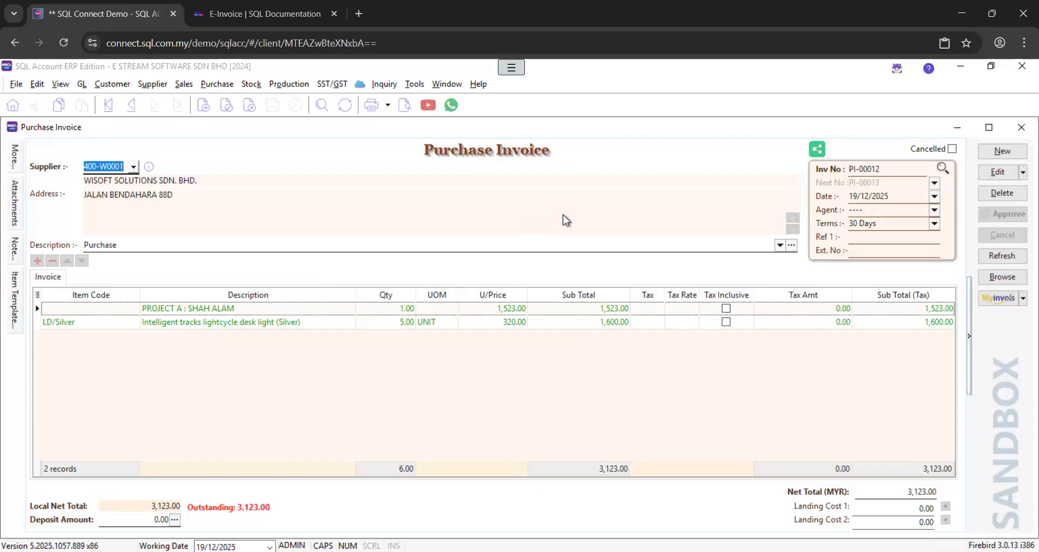
{"action": "left_click", "coordinate": [993, 304]}
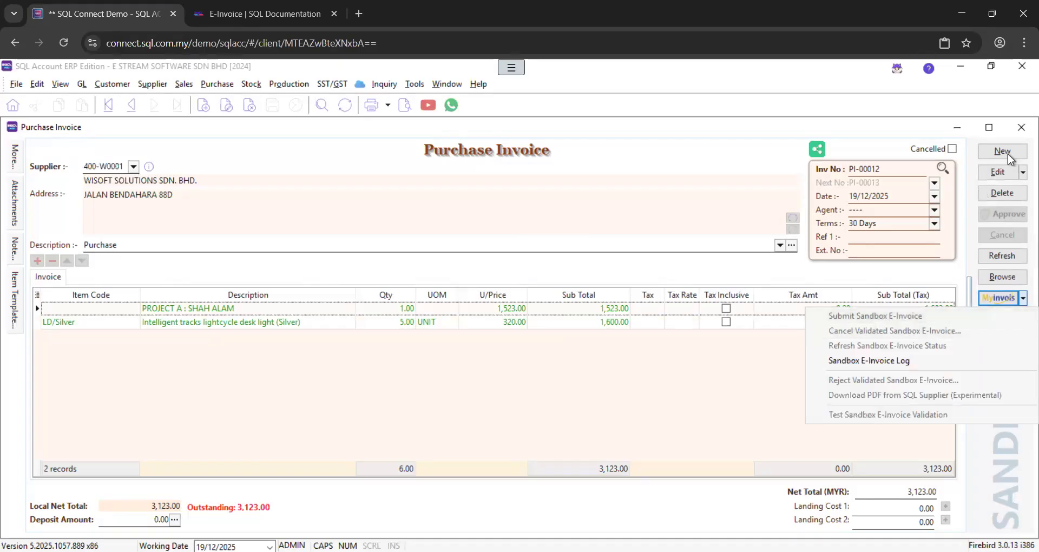
{"action": "left_click", "coordinate": [1003, 178]}
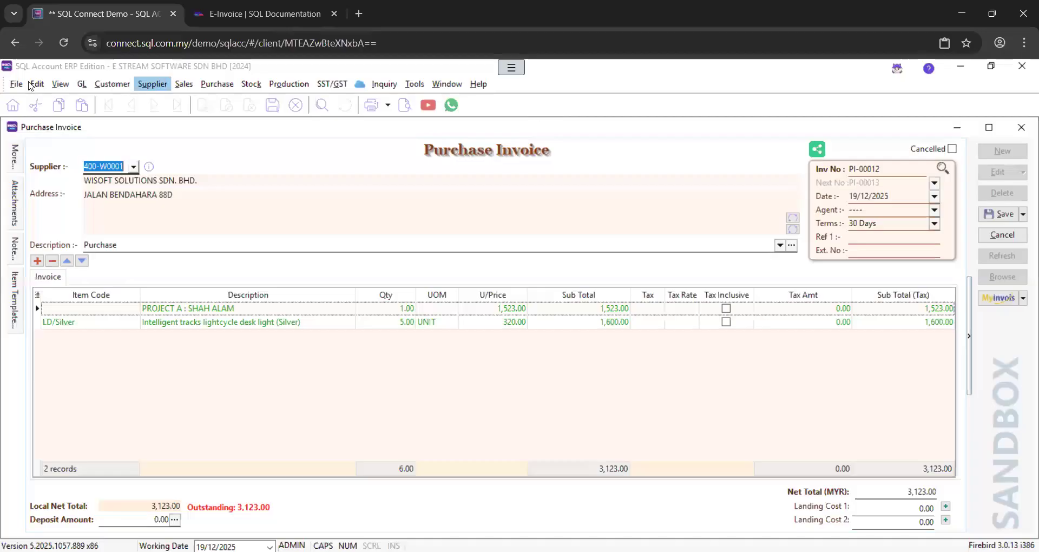
{"action": "left_click", "coordinate": [14, 158]}
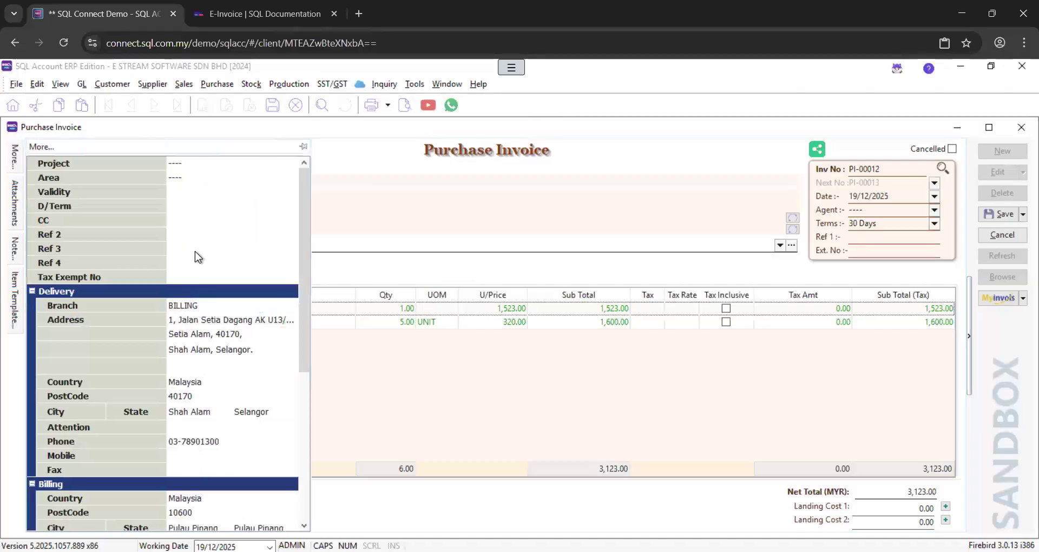
{"action": "scroll", "coordinate": [195, 251], "scroll_direction": "down", "scroll_amount": 4}
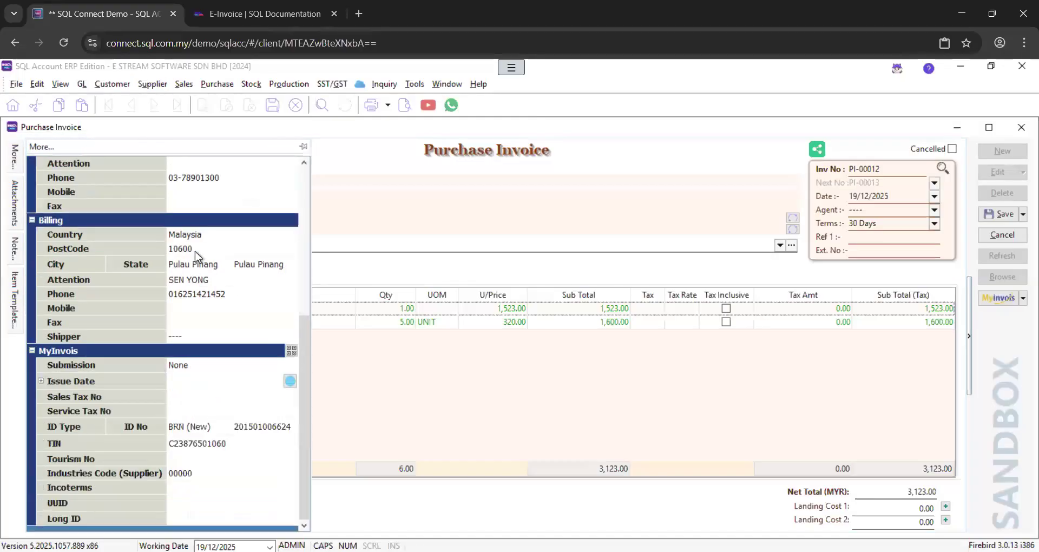
{"action": "left_click", "coordinate": [289, 368]}
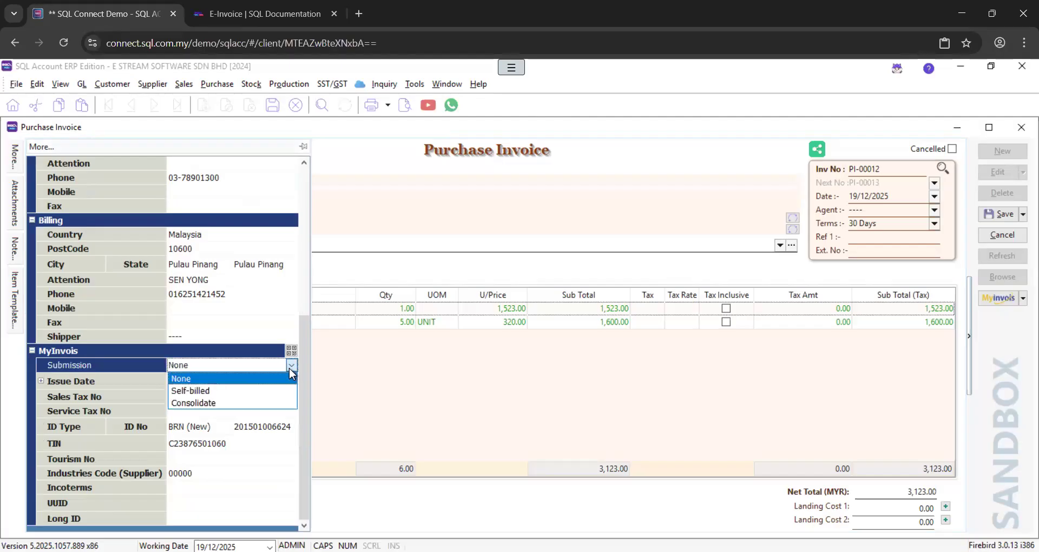
{"action": "left_click", "coordinate": [272, 398]}
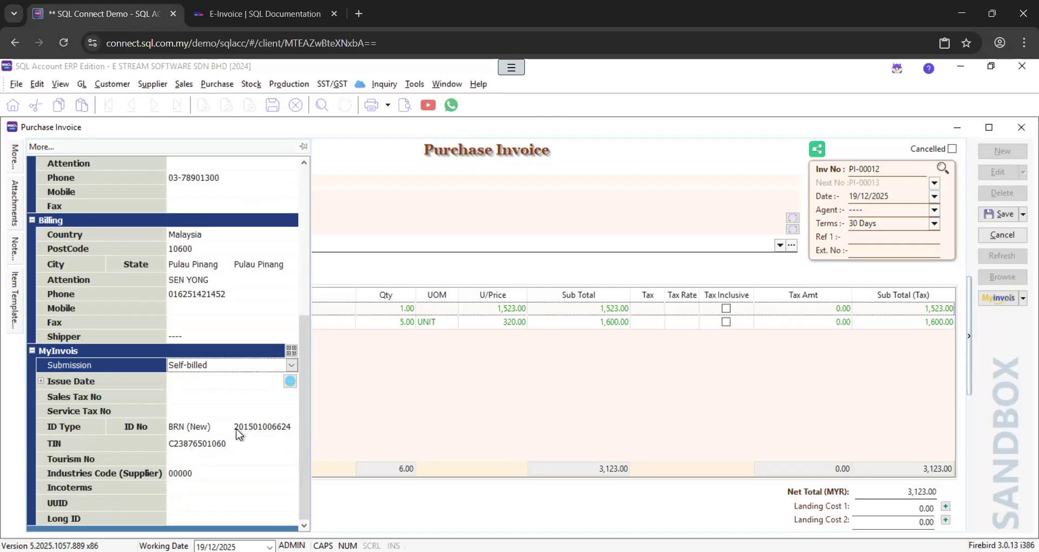
{"action": "left_click", "coordinate": [1002, 215]}
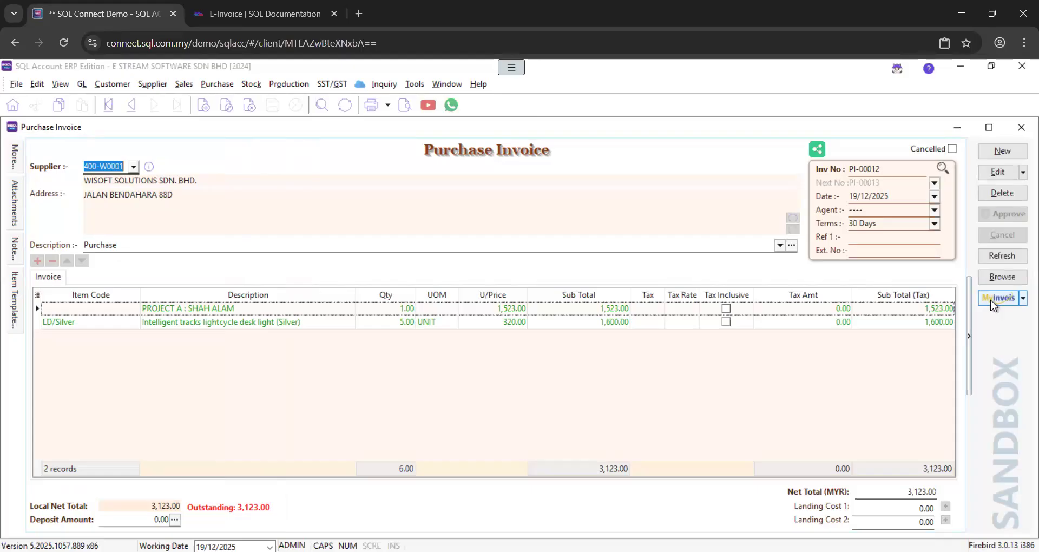
Submit PI-00012 to the MyInvois sandbox and close the status showing Self-billed Invoice, Valid
{"action": "left_click", "coordinate": [991, 300]}
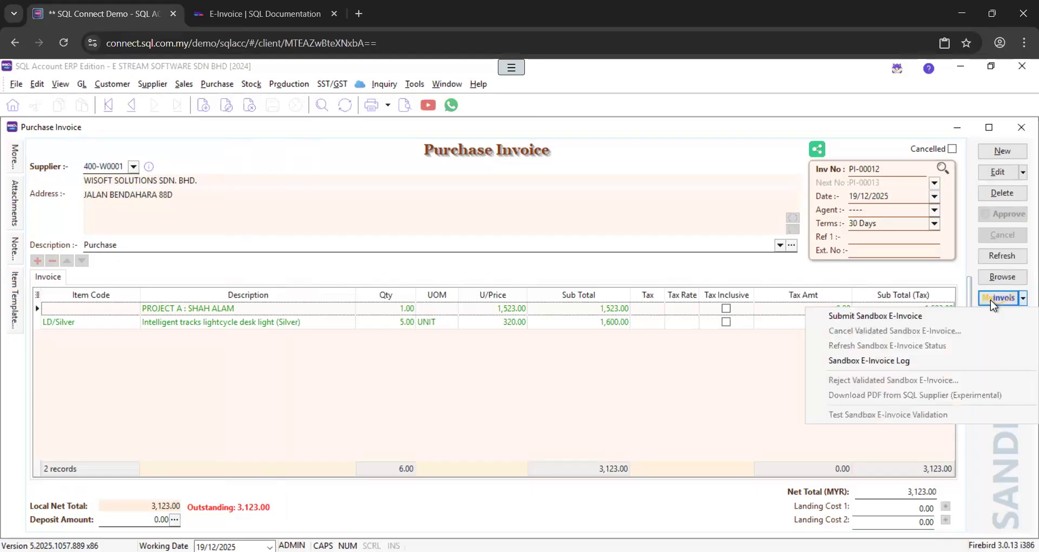
{"action": "left_click", "coordinate": [878, 319]}
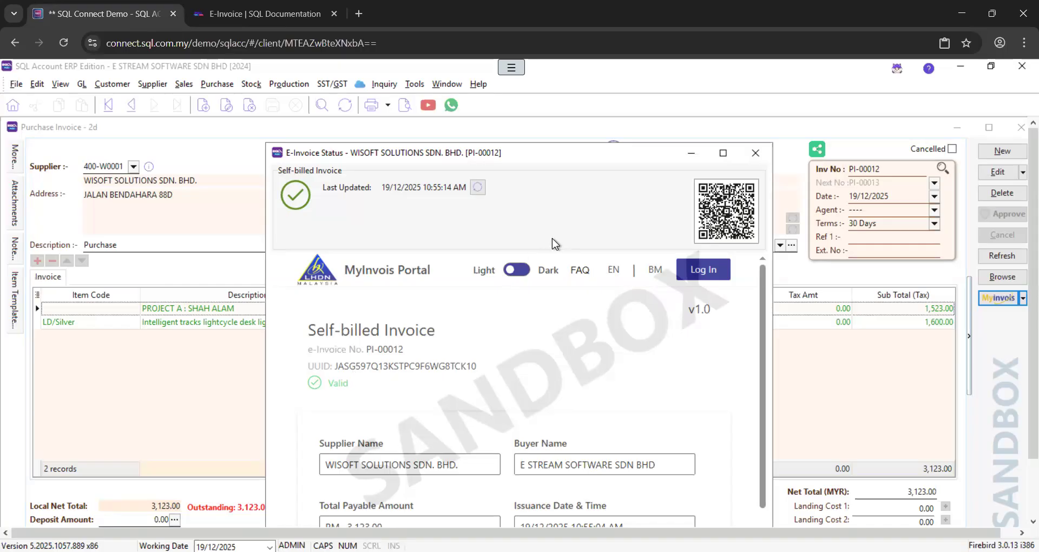
{"action": "left_click", "coordinate": [756, 154]}
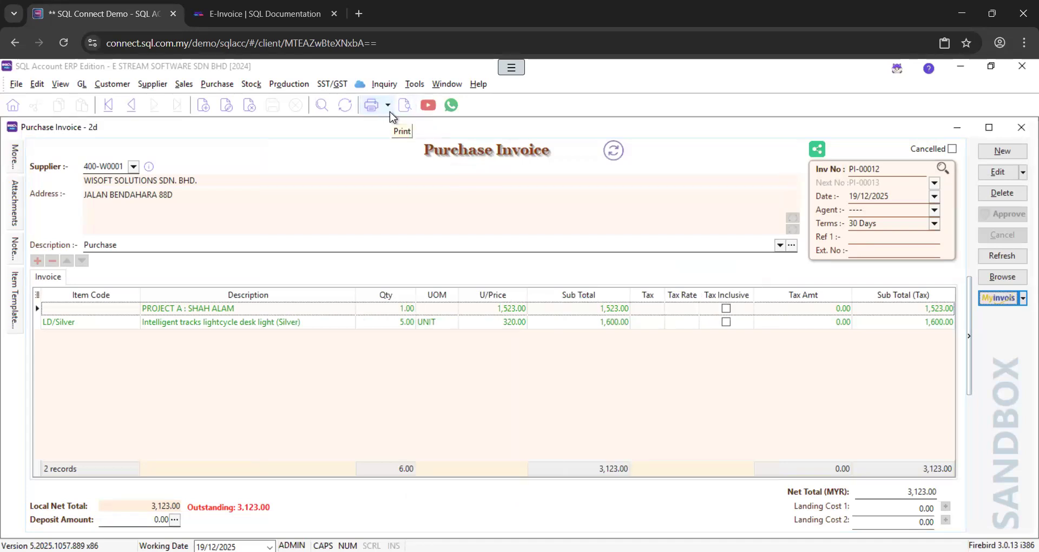
Preview PI-00012 in the Purchase Invoice 3 (Simple) layout, entering the sandbox QR printing password
{"action": "left_click", "coordinate": [405, 105]}
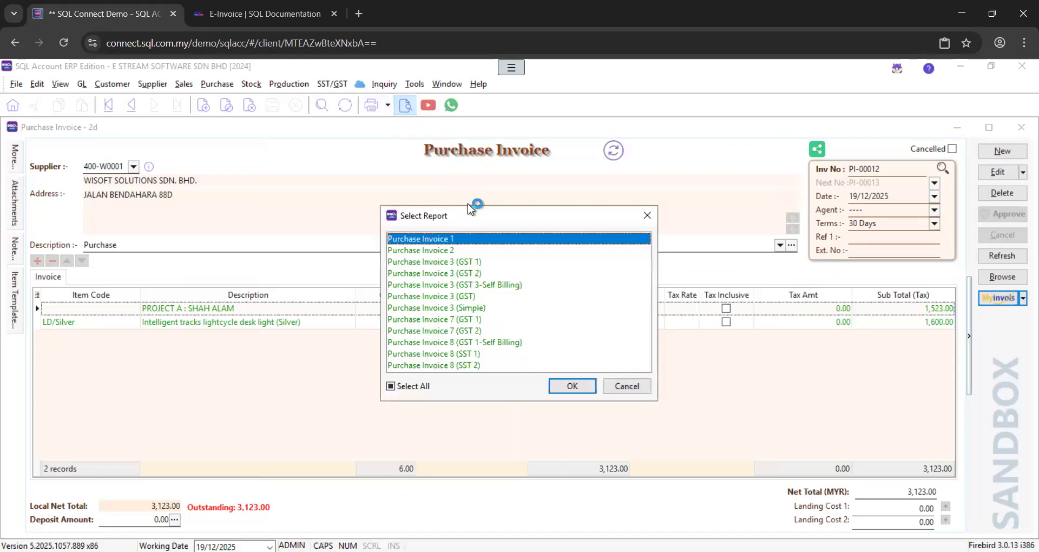
{"action": "left_click", "coordinate": [485, 308]}
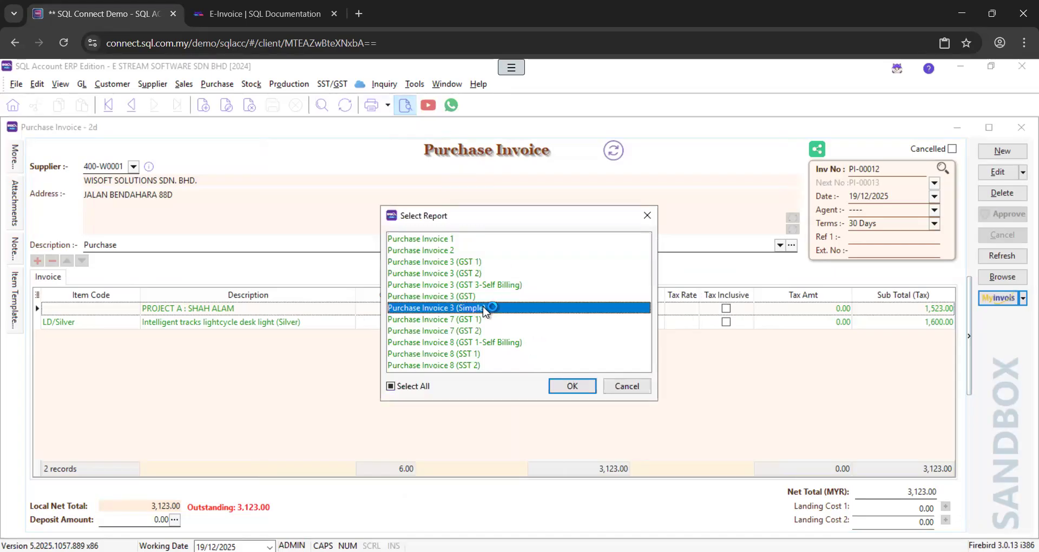
{"action": "left_click", "coordinate": [573, 386]}
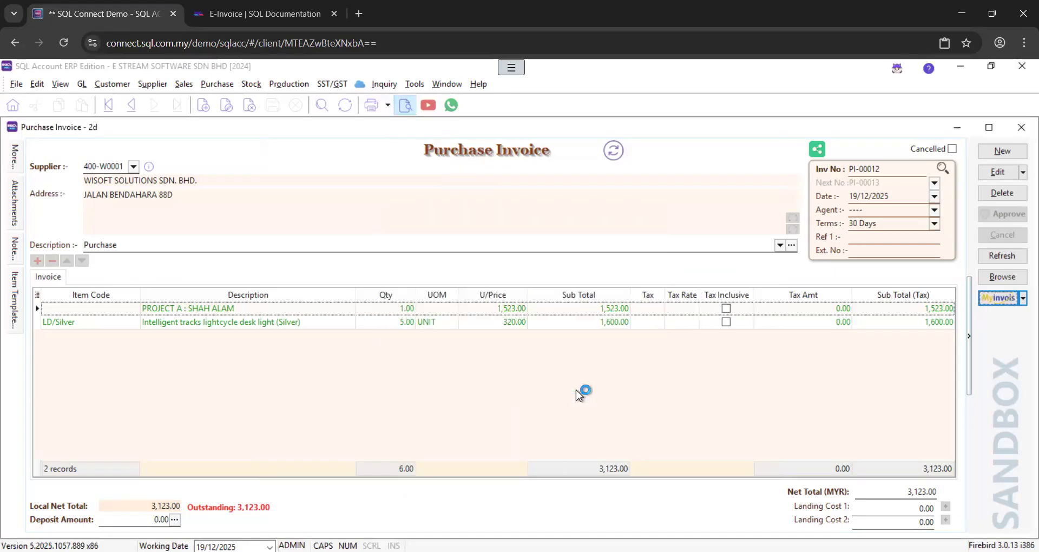
{"action": "type", "text": "SANDBOX"}
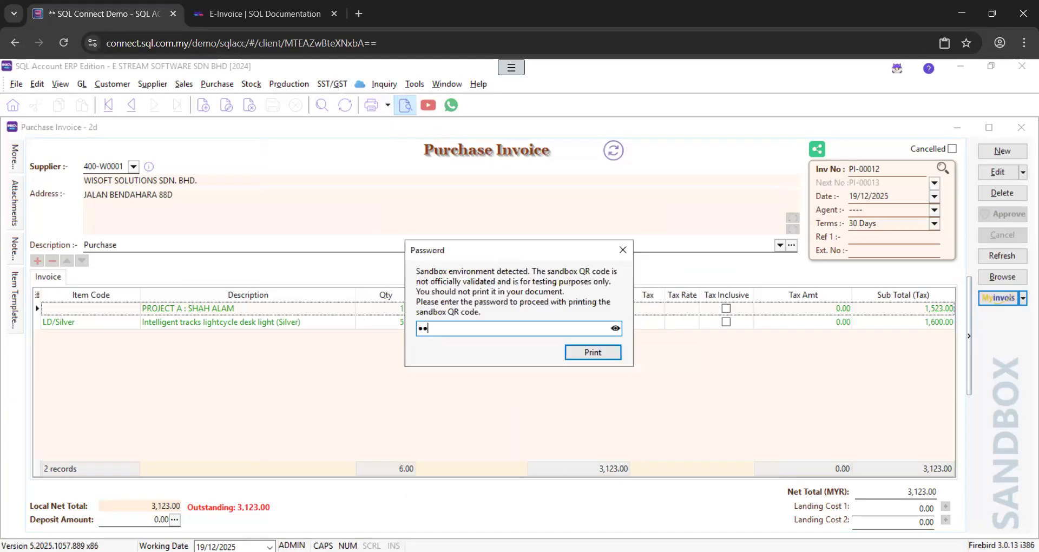
{"action": "key", "text": "Return"}
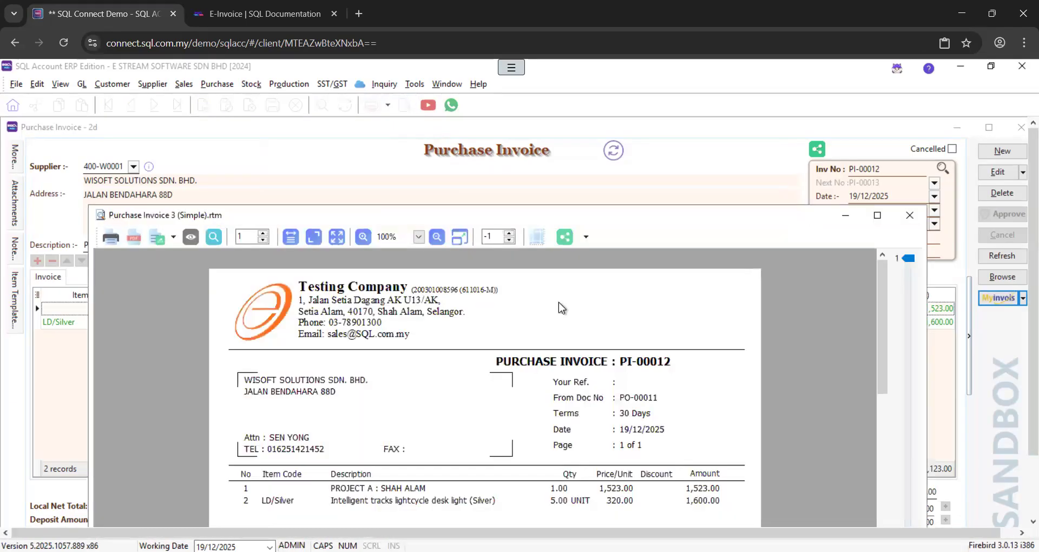
Maximise the preview and scroll through it to the 3,123.00 total and QR code
{"action": "double_click", "coordinate": [554, 215]}
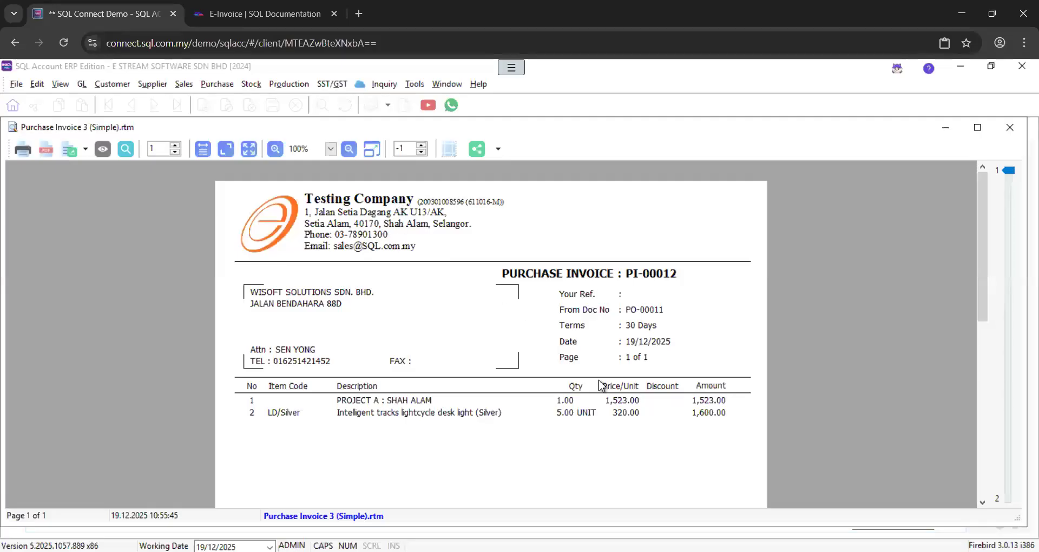
{"action": "scroll", "coordinate": [598, 384], "scroll_direction": "down", "scroll_amount": 8}
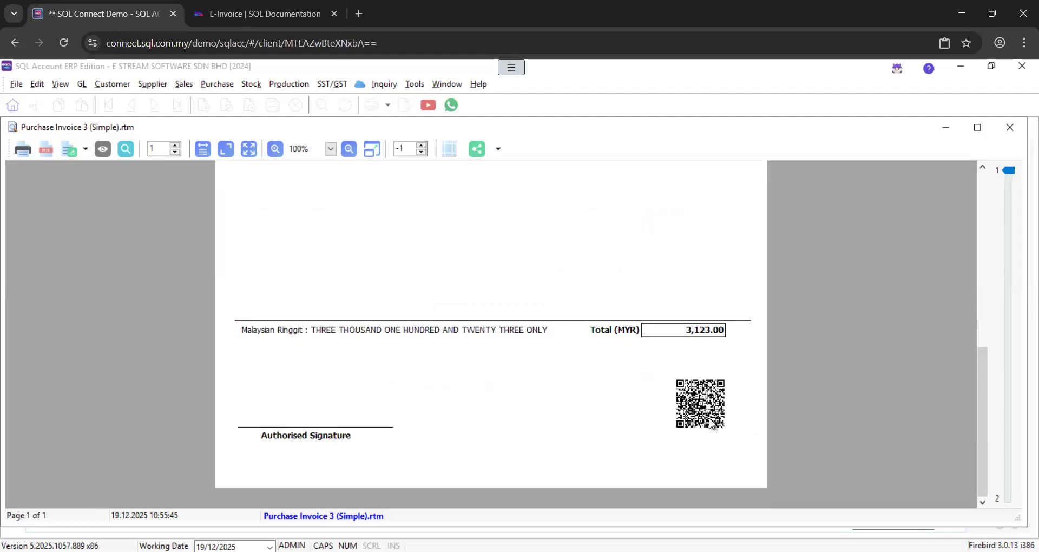
{"action": "scroll", "coordinate": [712, 425], "scroll_direction": "up", "scroll_amount": 1}
{"action": "scroll", "coordinate": [709, 388], "scroll_direction": "down", "scroll_amount": 1}
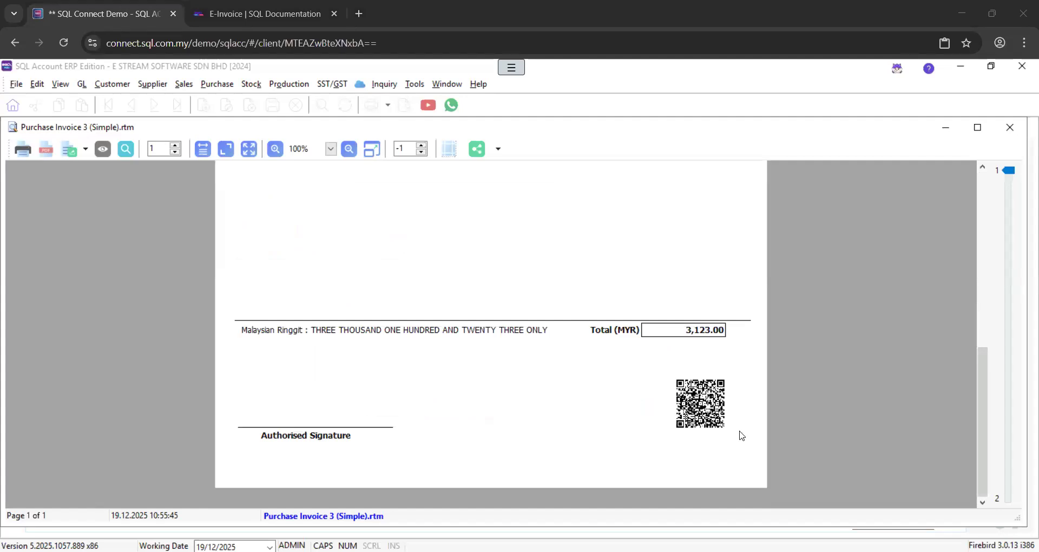
{"action": "left_click", "coordinate": [332, 152]}
Zoom the preview to 200% to inspect the e-invoice QR code, then close the preview
{"action": "left_click", "coordinate": [313, 219]}
{"action": "scroll", "coordinate": [587, 303], "scroll_direction": "down", "scroll_amount": 5}
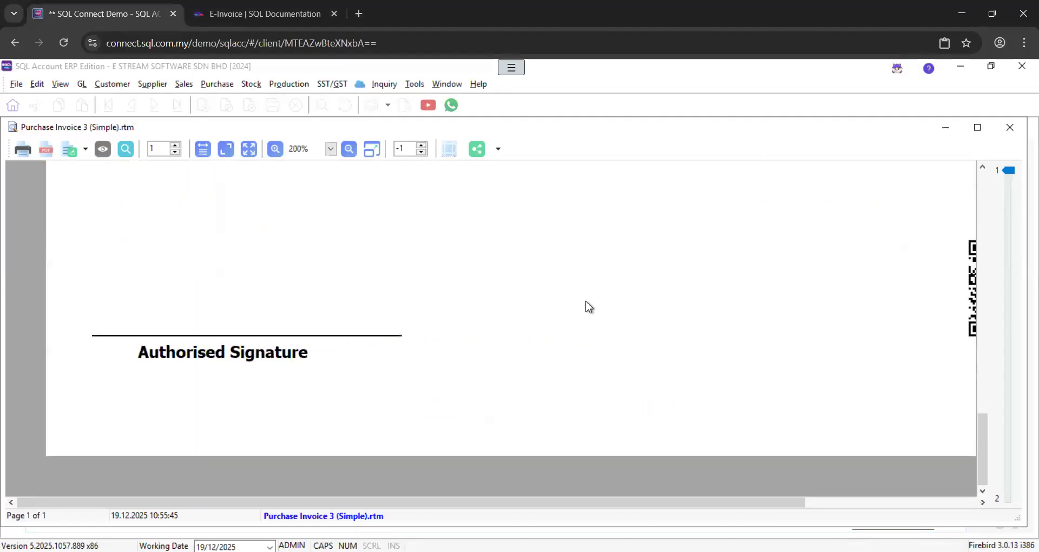
{"action": "left_click_drag", "start_coordinate": [624, 501], "coordinate": [898, 422]}
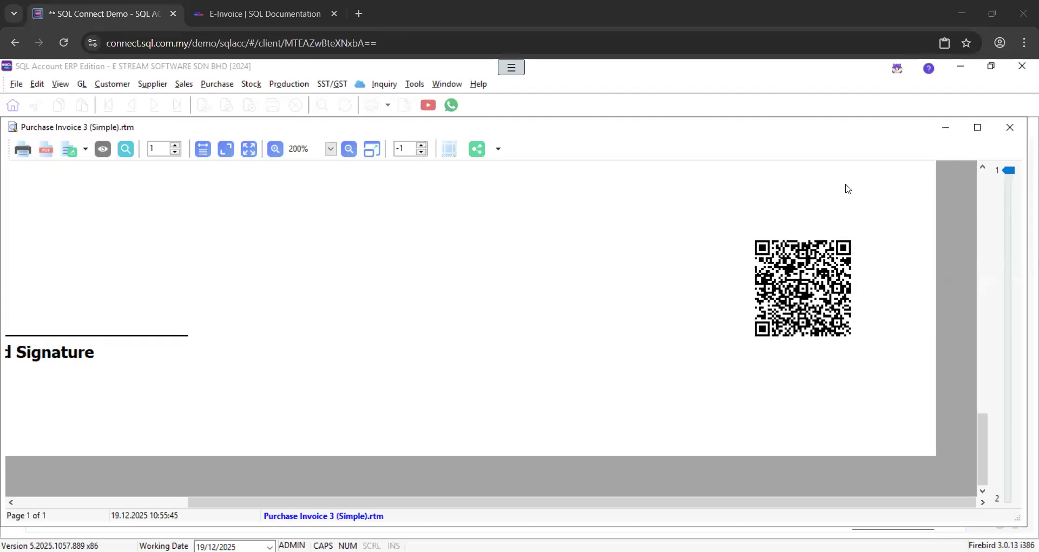
{"action": "left_click", "coordinate": [775, 279]}
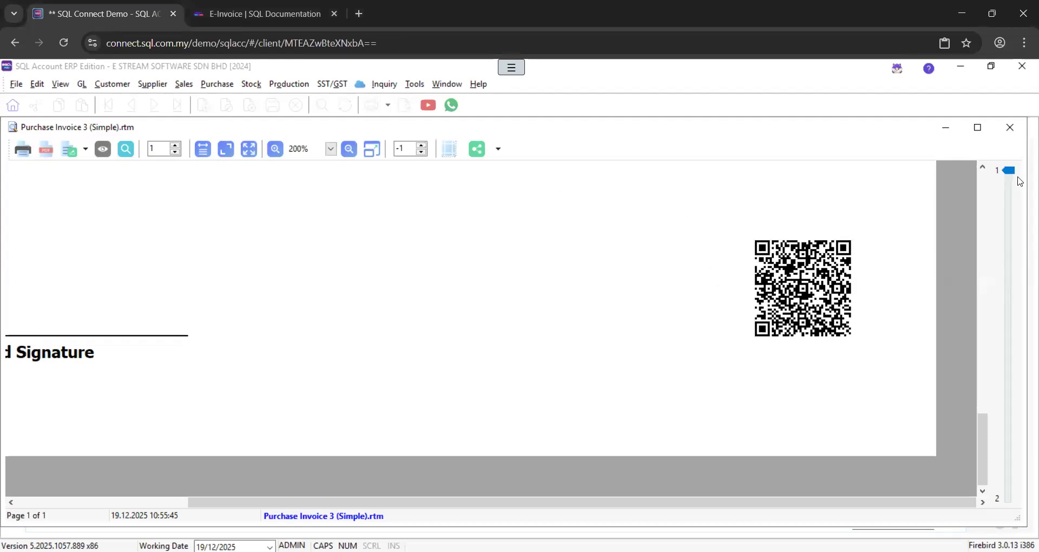
{"action": "left_click", "coordinate": [1010, 128]}
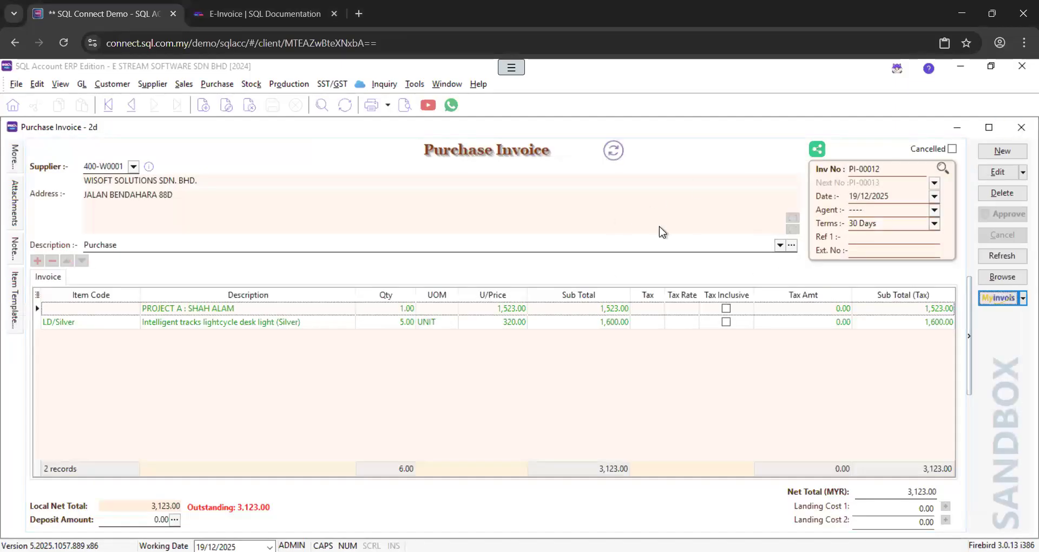
Refresh the purchase invoice list and select PI-00012, now showing 3,123.00 with Valid status
{"action": "left_click", "coordinate": [1010, 278]}
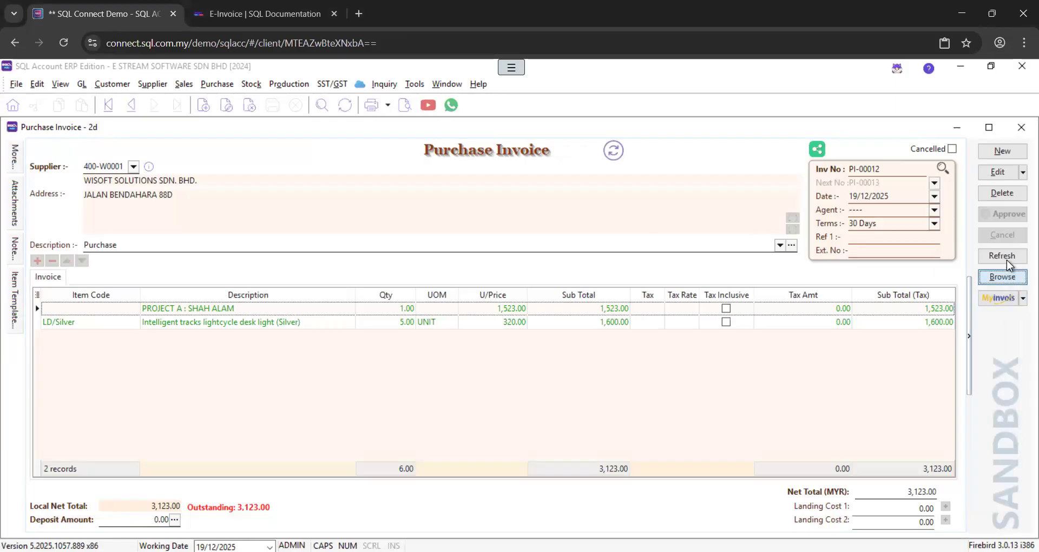
{"action": "left_click", "coordinate": [1007, 260]}
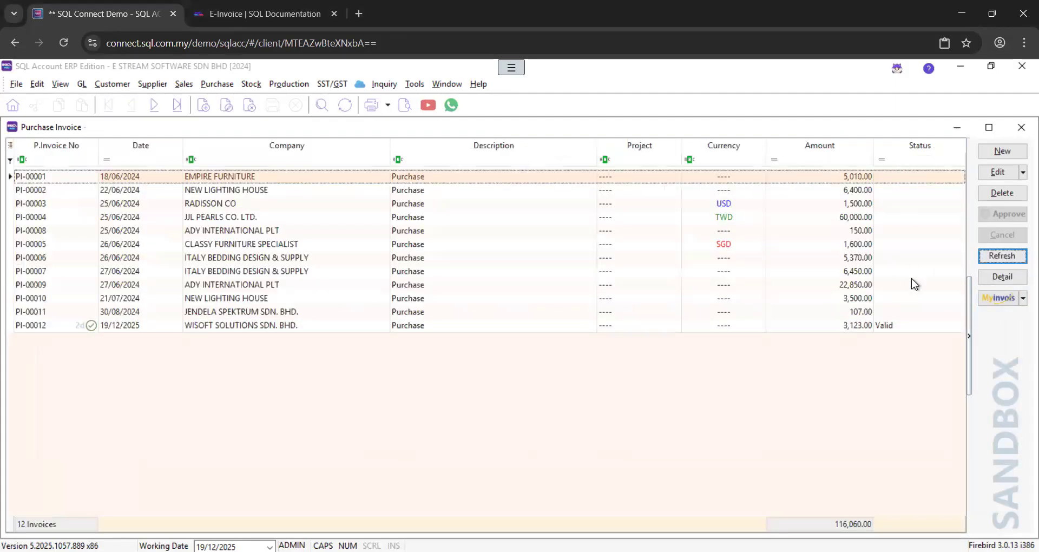
{"action": "left_click", "coordinate": [880, 325]}
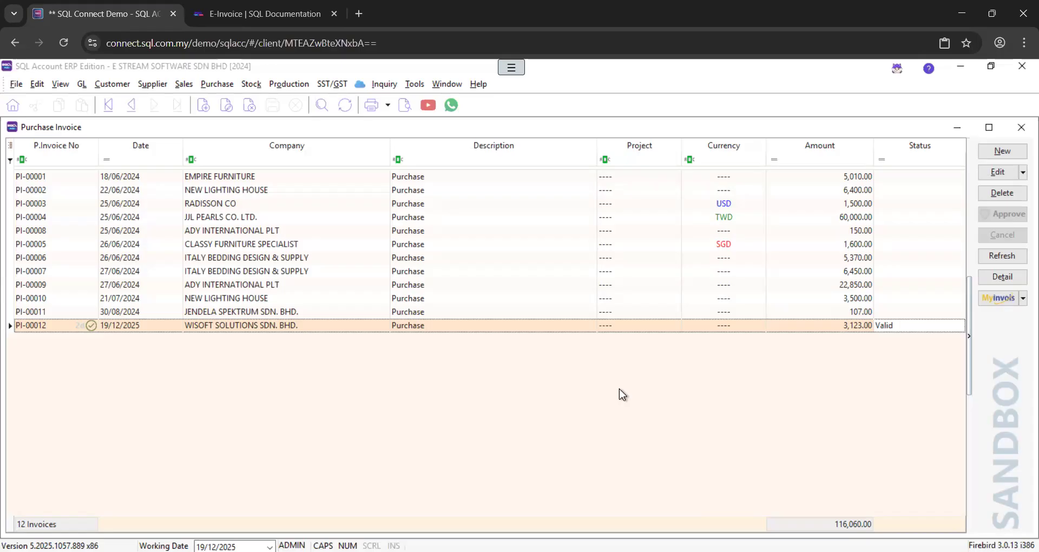
Open the MyInvois batch import and load received e-invoices for 19/11/2025 to 19/12/2025
{"action": "left_click", "coordinate": [1002, 303]}
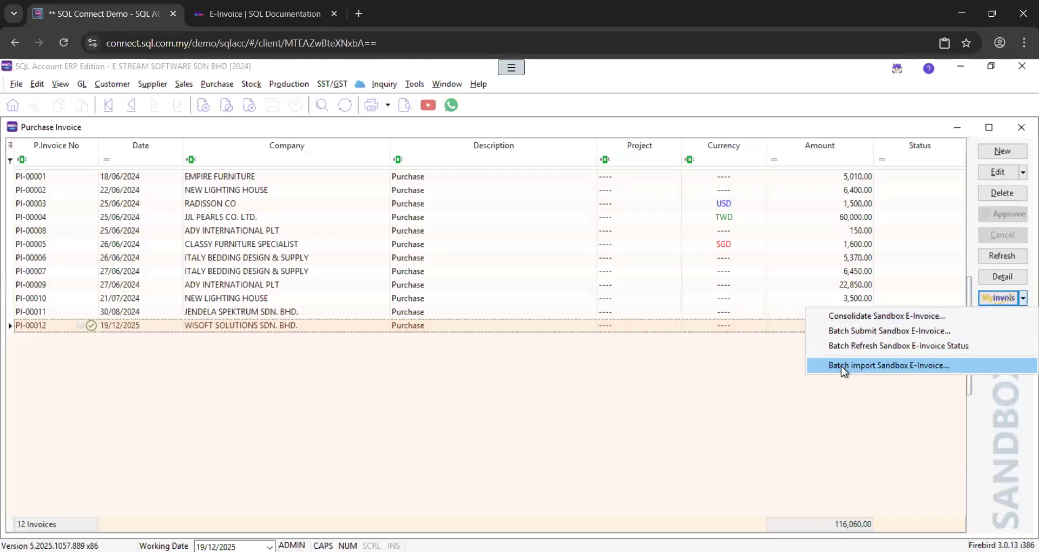
{"action": "left_click", "coordinate": [955, 362]}
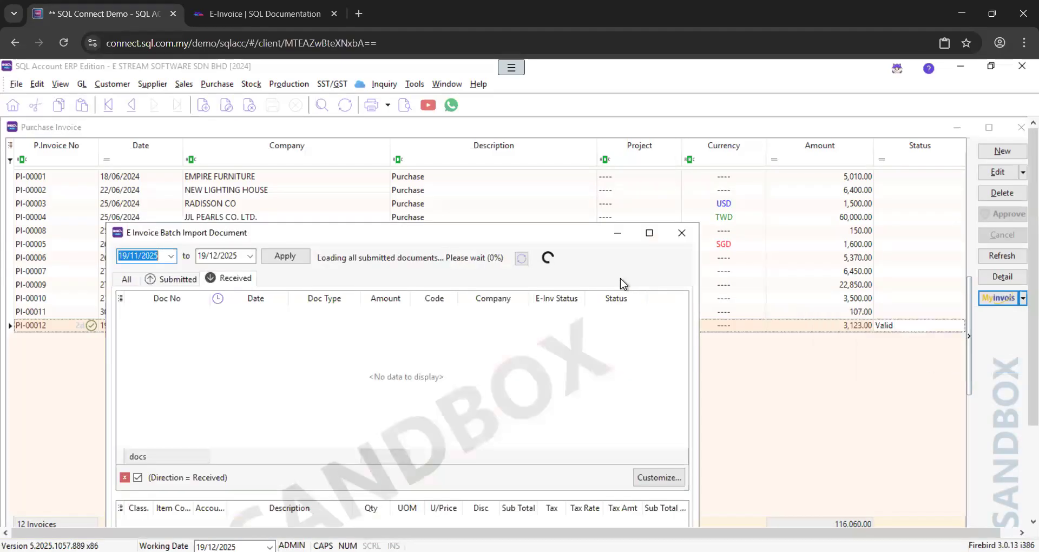
{"action": "left_click_drag", "start_coordinate": [502, 225], "coordinate": [573, 78]}
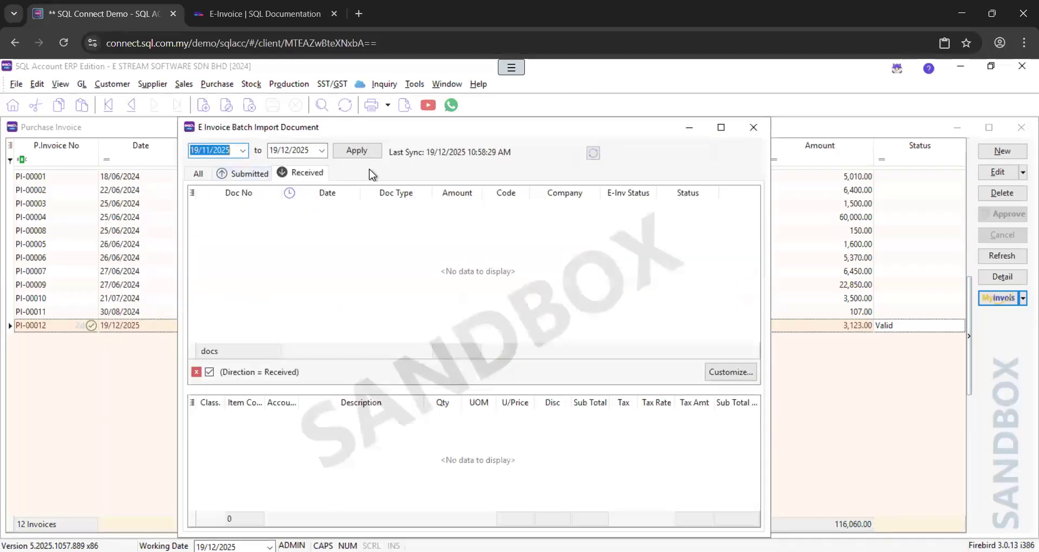
{"action": "left_click", "coordinate": [366, 154]}
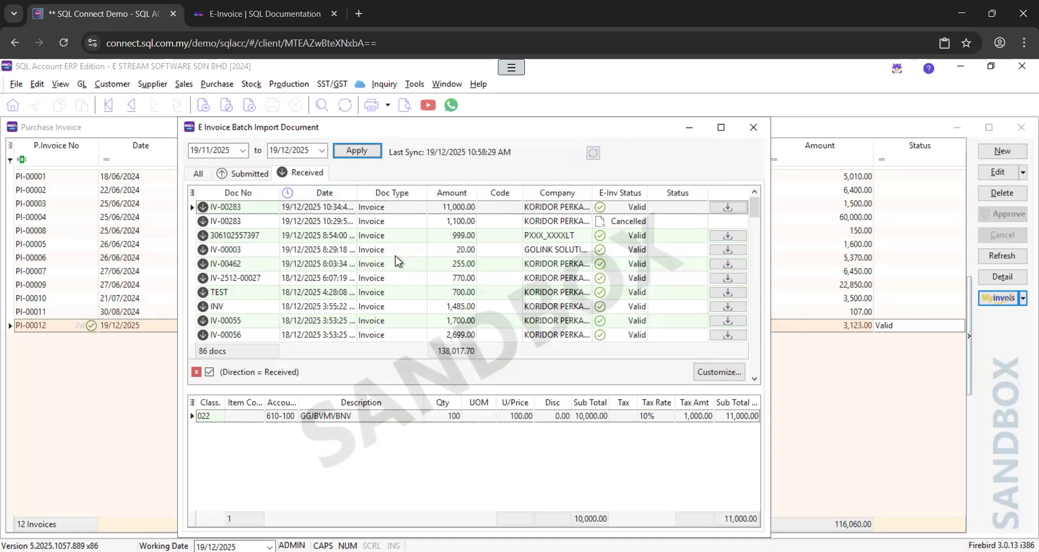
Compare item lines of the valid and cancelled IV-00283 e-invoices
{"action": "left_click", "coordinate": [387, 219]}
{"action": "left_click", "coordinate": [390, 211]}
{"action": "left_click", "coordinate": [389, 220]}
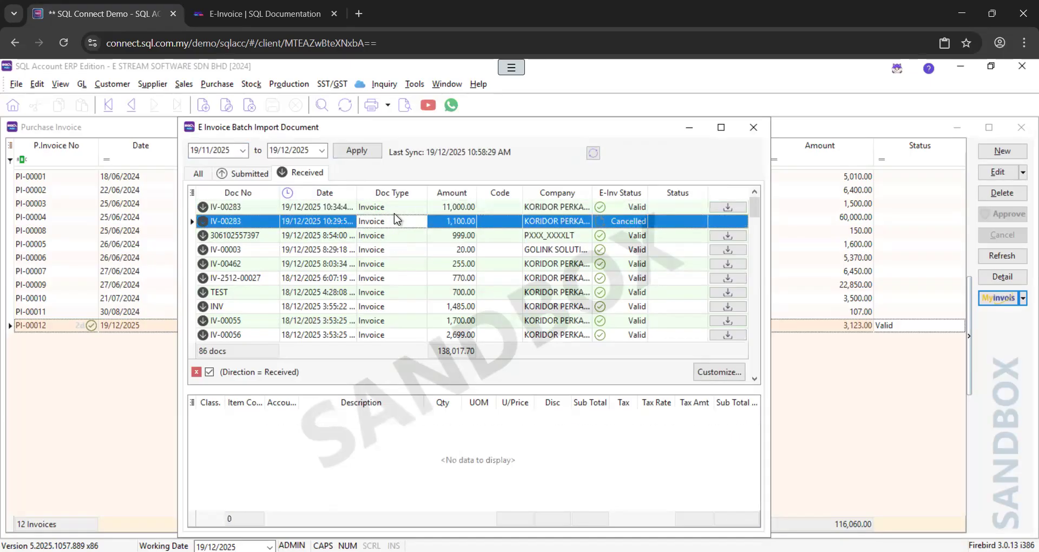
{"action": "left_click", "coordinate": [394, 213]}
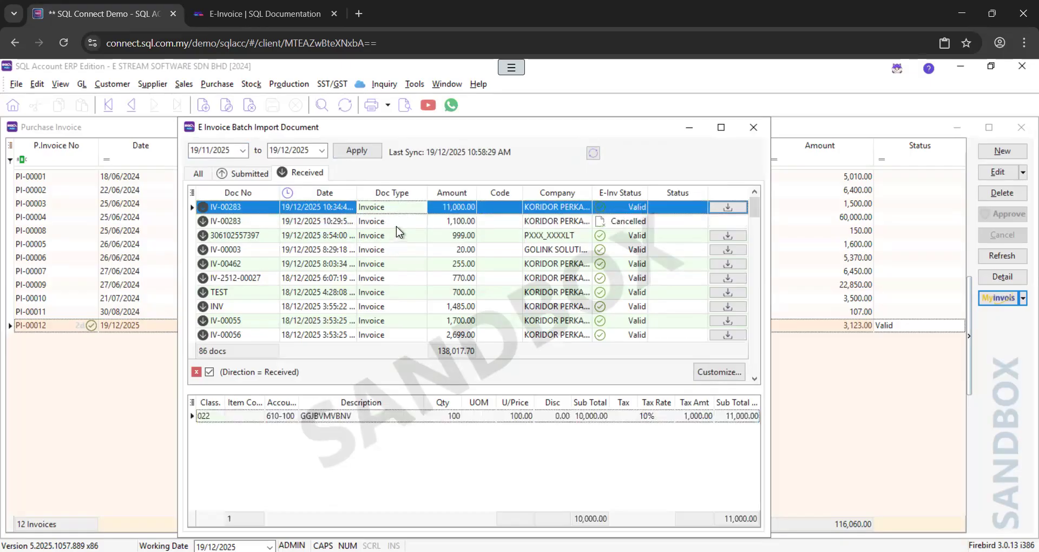
{"action": "left_click", "coordinate": [397, 227]}
{"action": "left_click", "coordinate": [404, 213]}
{"action": "left_click", "coordinate": [389, 240]}
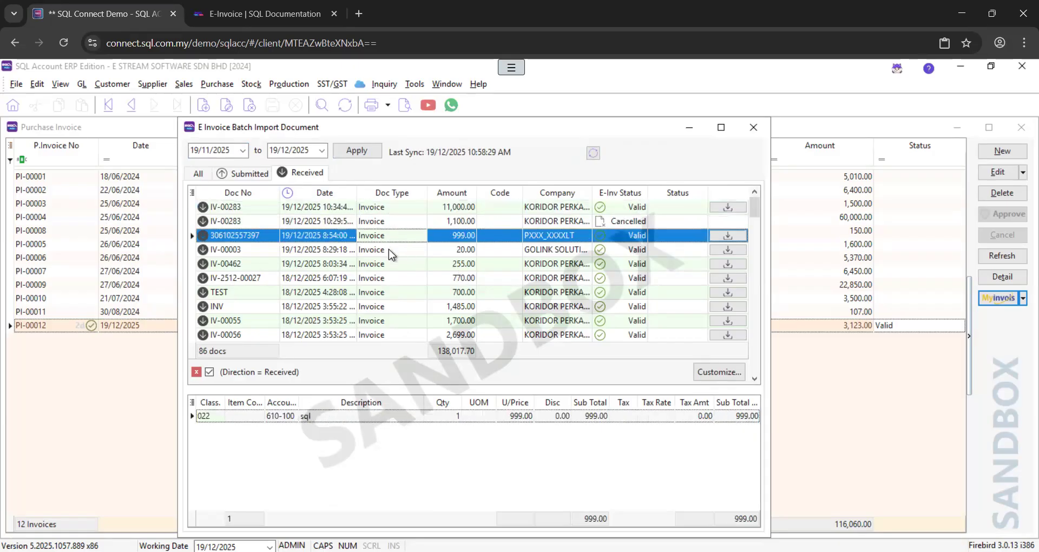
{"action": "left_click", "coordinate": [388, 249]}
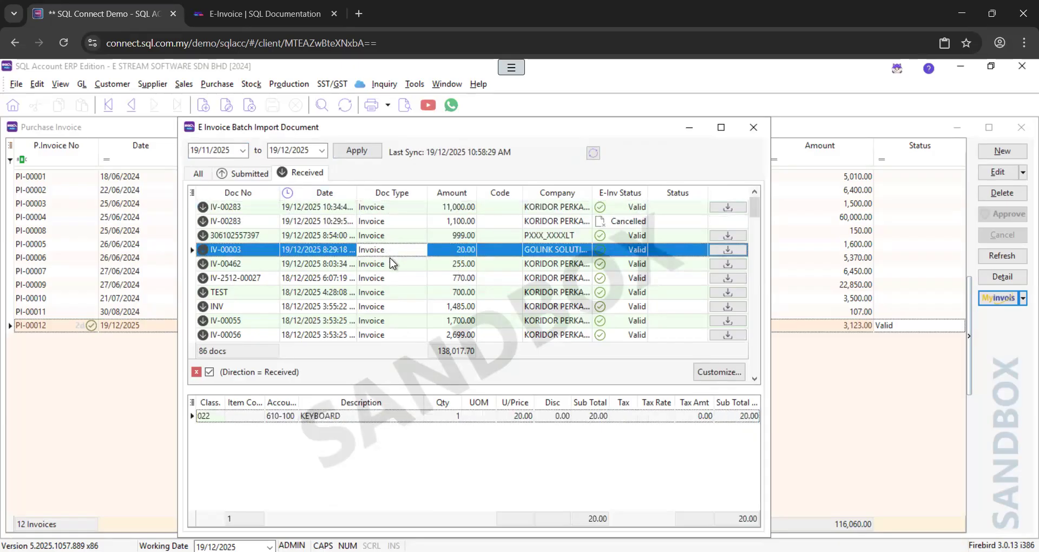
{"action": "left_click", "coordinate": [391, 264]}
{"action": "left_click", "coordinate": [396, 255]}
{"action": "left_click", "coordinate": [517, 252]}
Assign supplier code 400-W0001 to IV-00003, leaving the KEYBOARD line's item code empty
{"action": "left_click", "coordinate": [517, 250]}
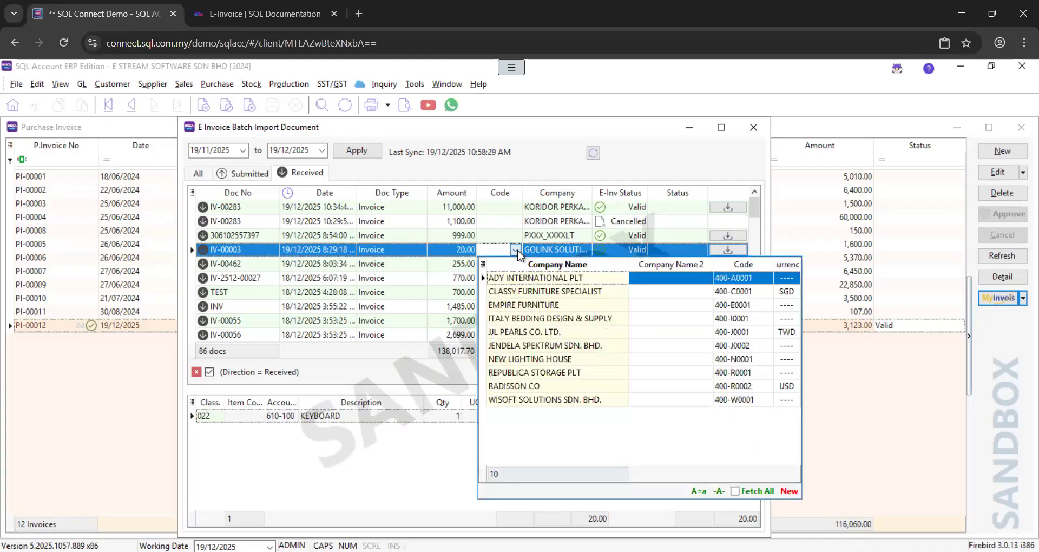
{"action": "left_click", "coordinate": [528, 400]}
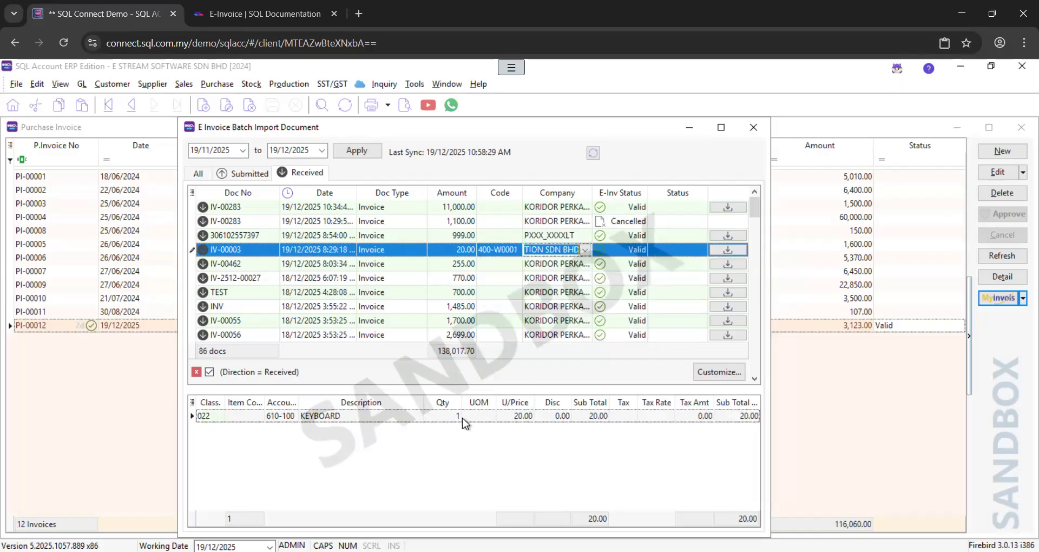
{"action": "left_click", "coordinate": [256, 416]}
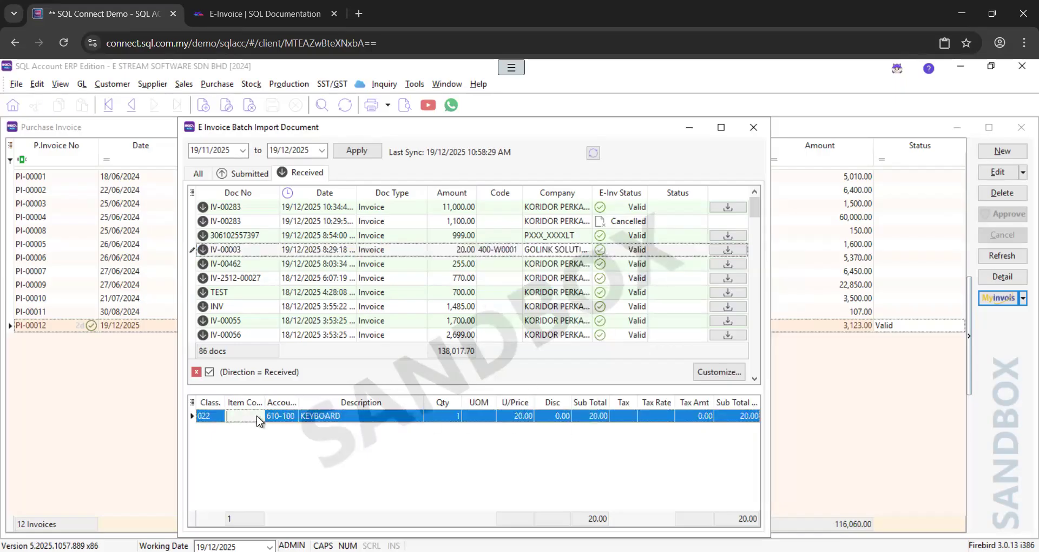
{"action": "left_click", "coordinate": [256, 416]}
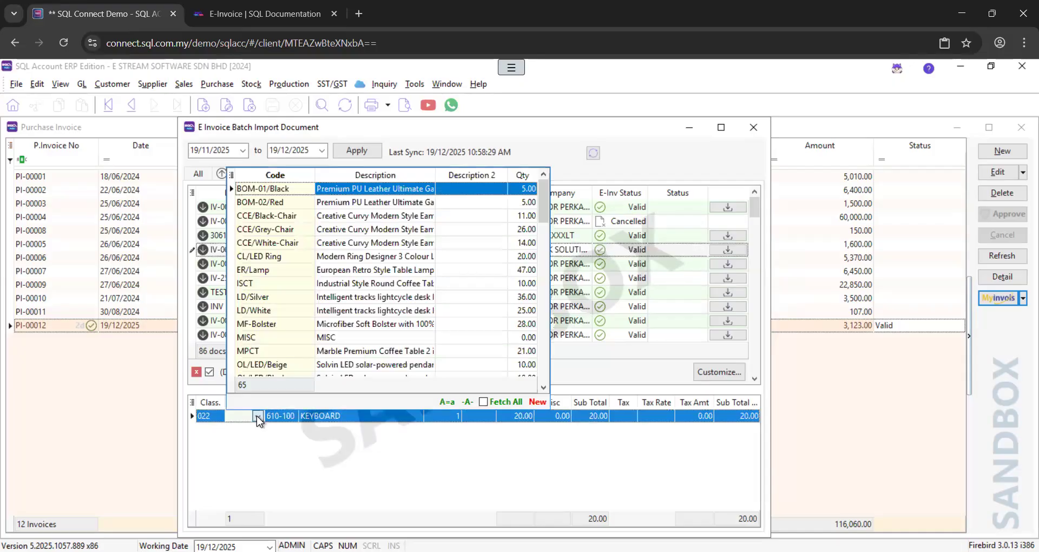
{"action": "left_click", "coordinate": [257, 415]}
Keep account 610-100 on the KEYBOARD line, import IV-00003, and close the import window
{"action": "left_click", "coordinate": [288, 415]}
{"action": "left_click", "coordinate": [291, 416]}
{"action": "left_click", "coordinate": [292, 416]}
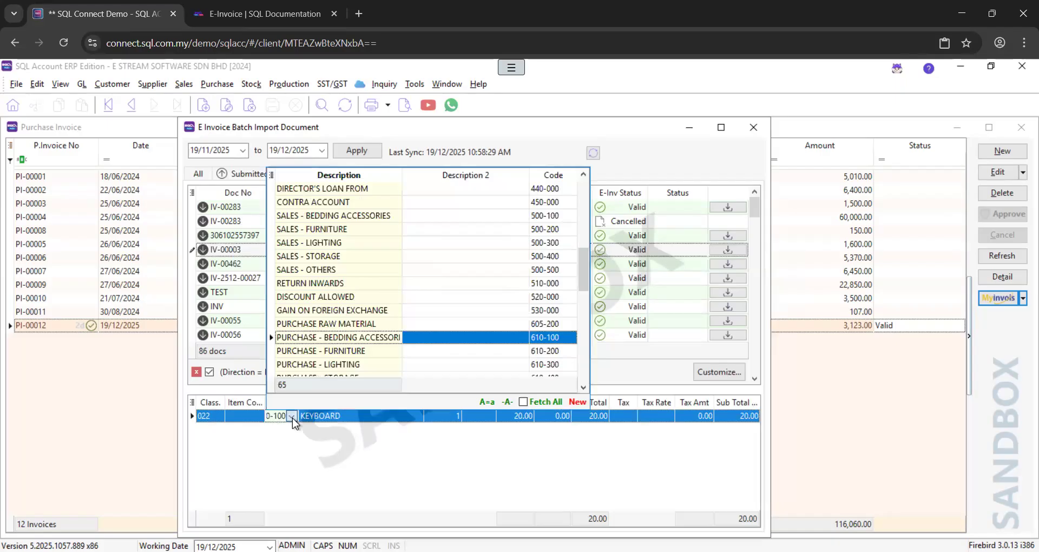
{"action": "left_click", "coordinate": [292, 417]}
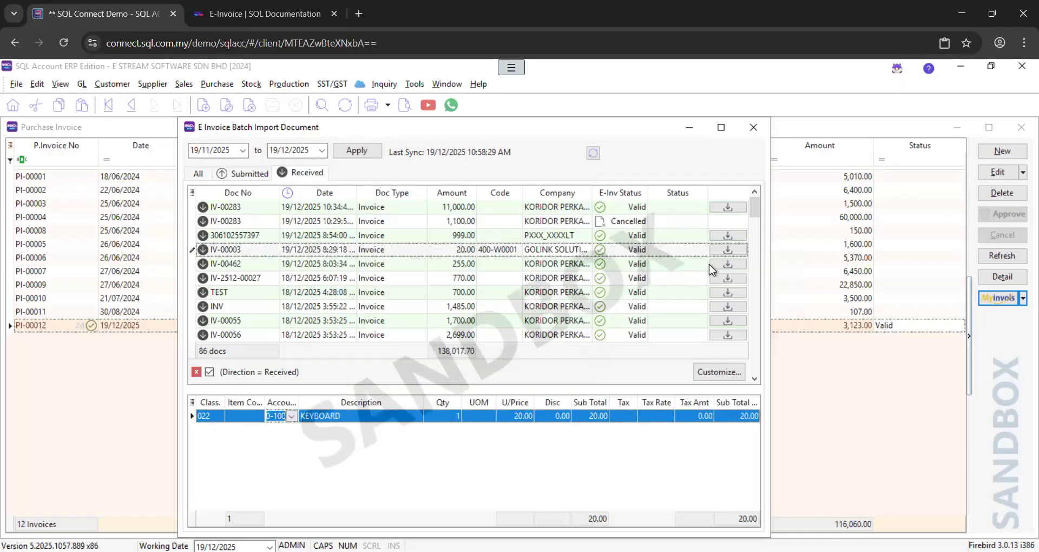
{"action": "left_click", "coordinate": [733, 250]}
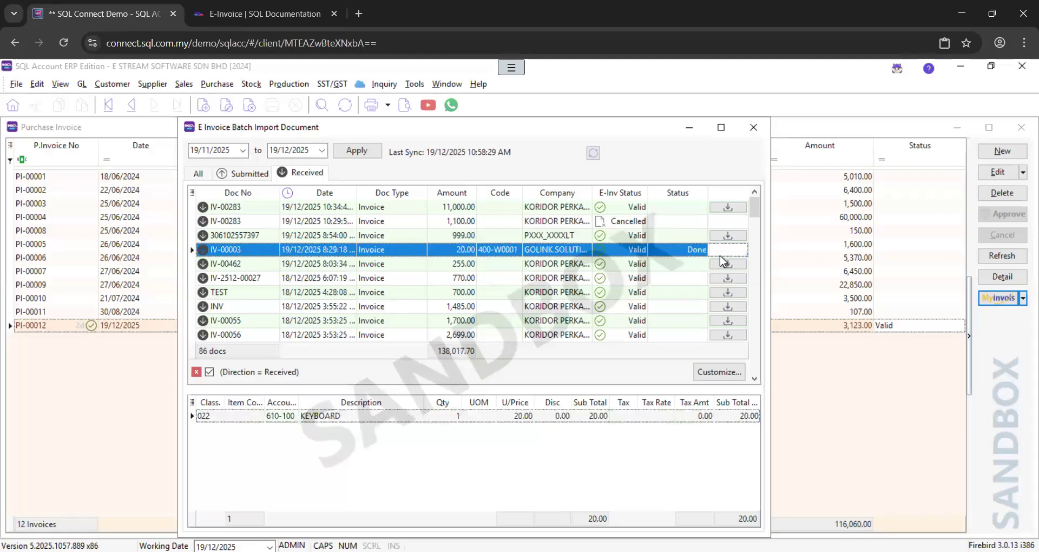
{"action": "left_click", "coordinate": [761, 132]}
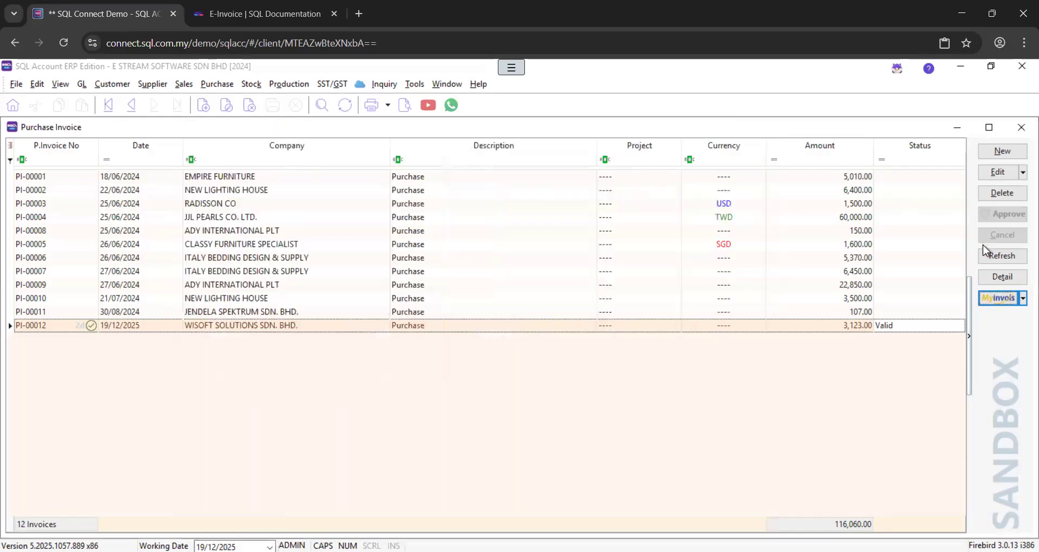
Reload the purchase invoice list and open imported invoice IV-00003 from GOLINK SOLUTION SDN BHD
{"action": "left_click", "coordinate": [1001, 256]}
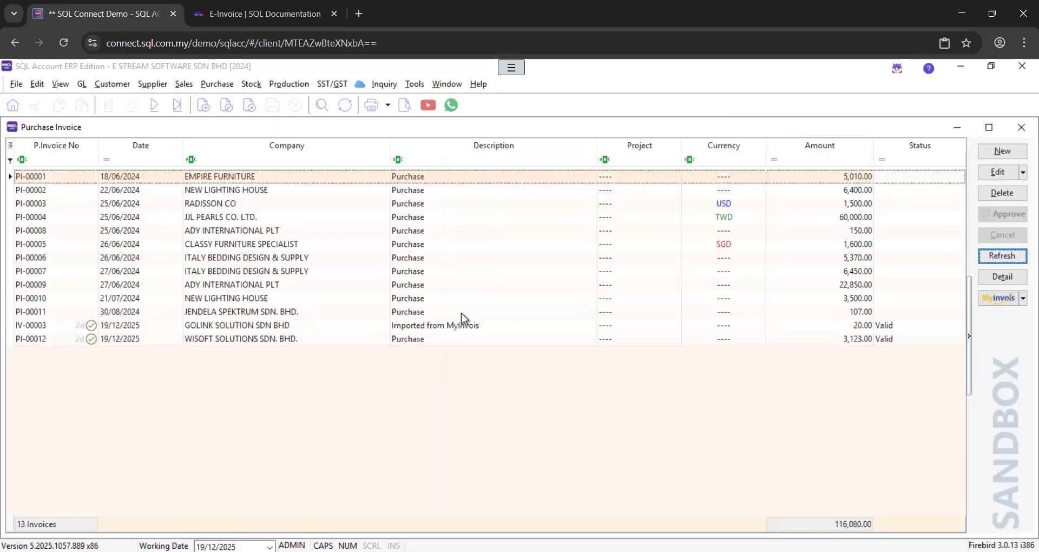
{"action": "left_click", "coordinate": [460, 325]}
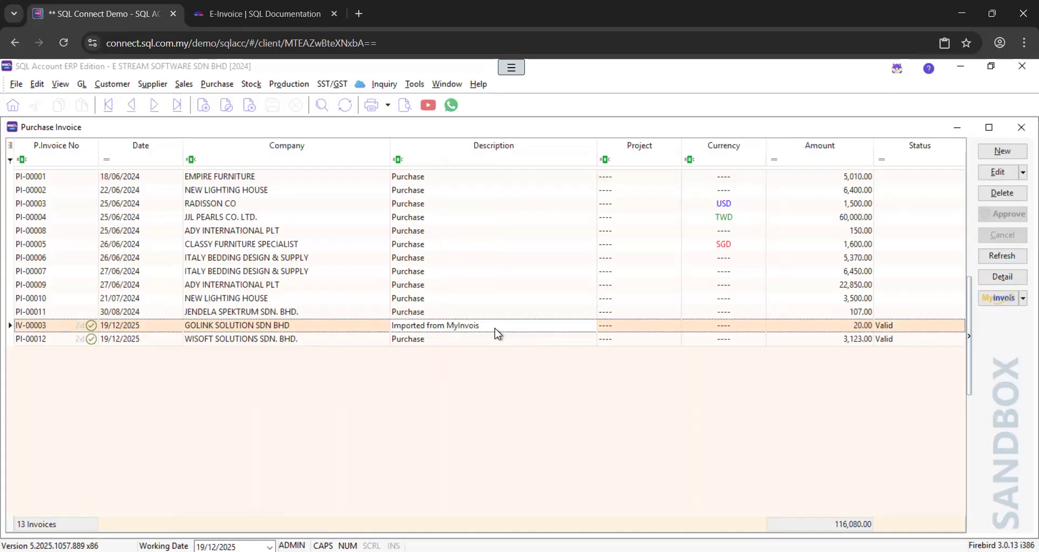
{"action": "double_click", "coordinate": [494, 328]}
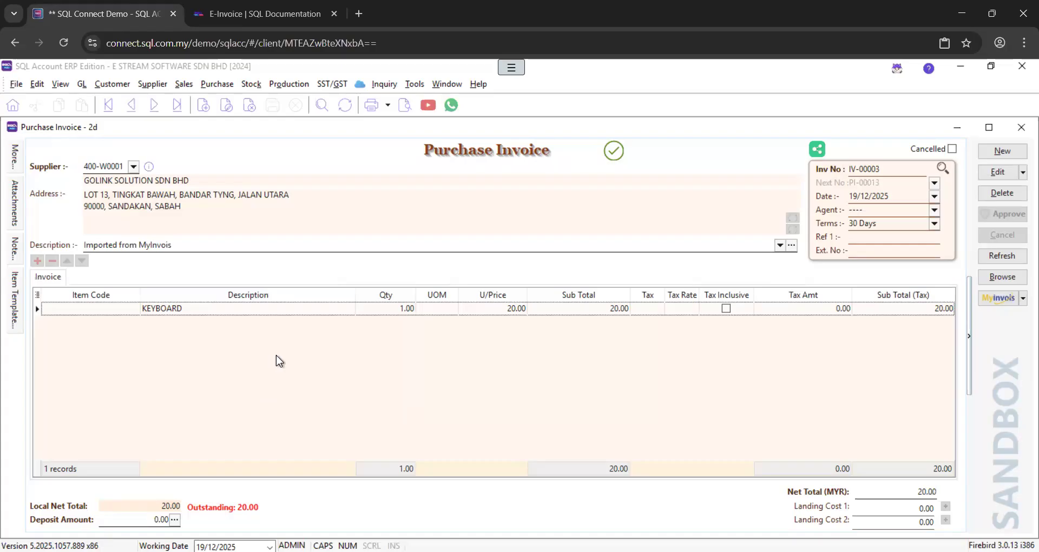
{"action": "left_click", "coordinate": [1000, 280]}
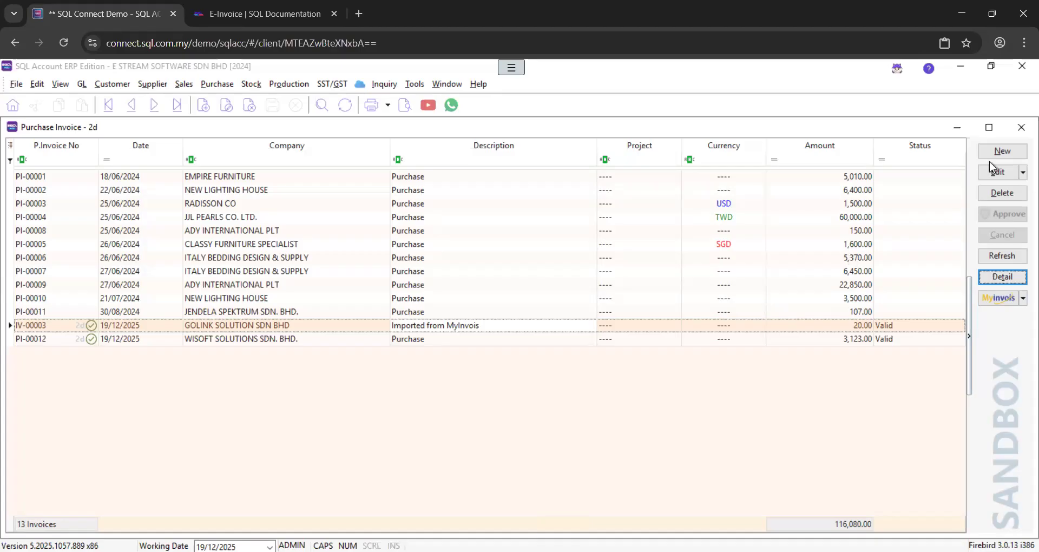
{"action": "left_click", "coordinate": [1020, 132]}
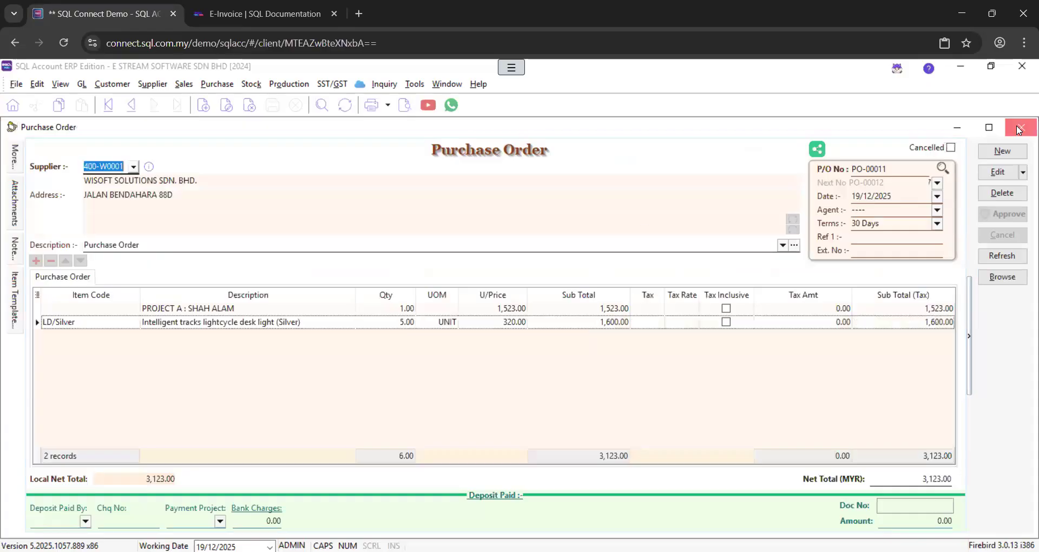
Close the purchase order window and open the Quotation list in the Sales module
{"action": "left_click", "coordinate": [1020, 130]}
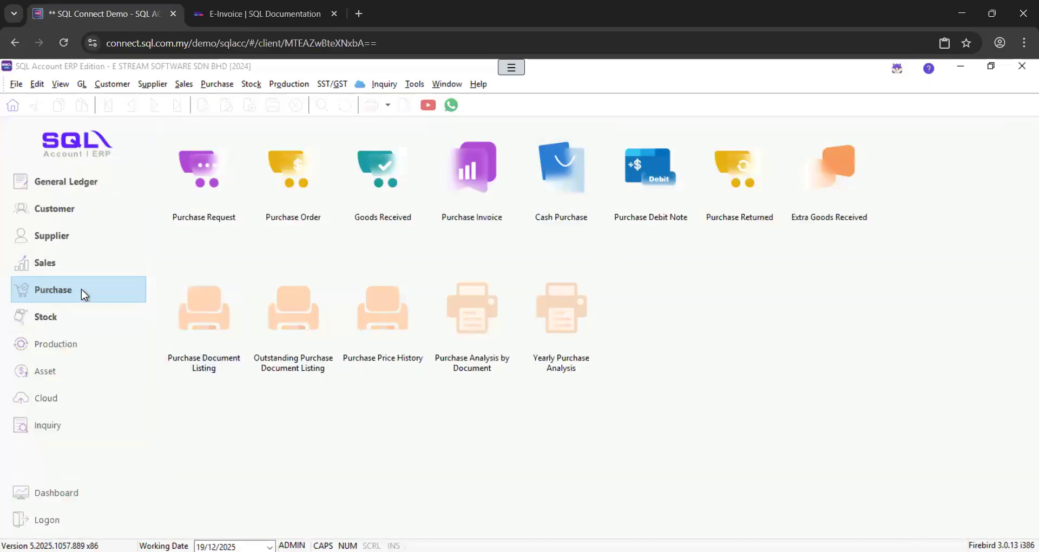
{"action": "left_click", "coordinate": [46, 266]}
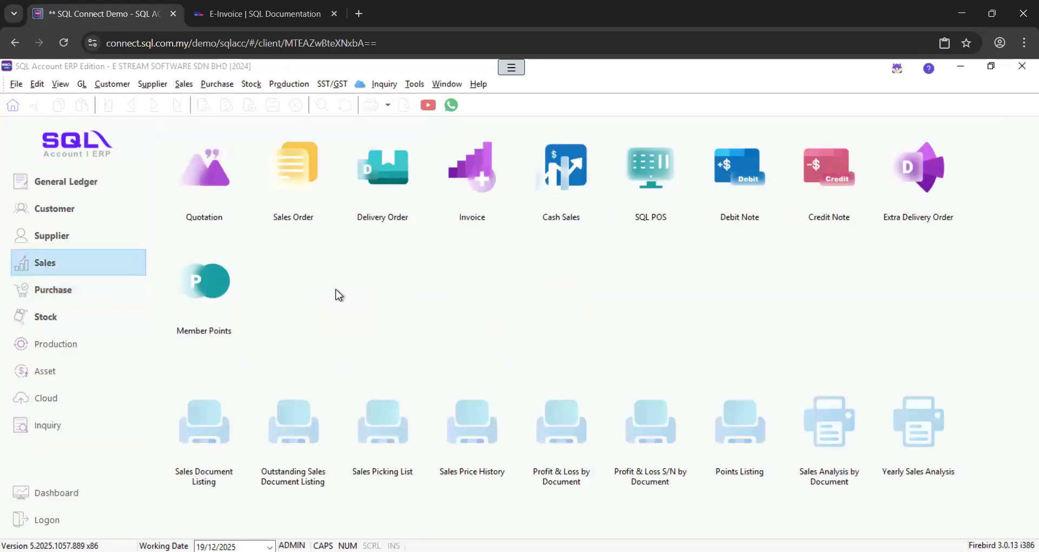
{"action": "left_click", "coordinate": [85, 299]}
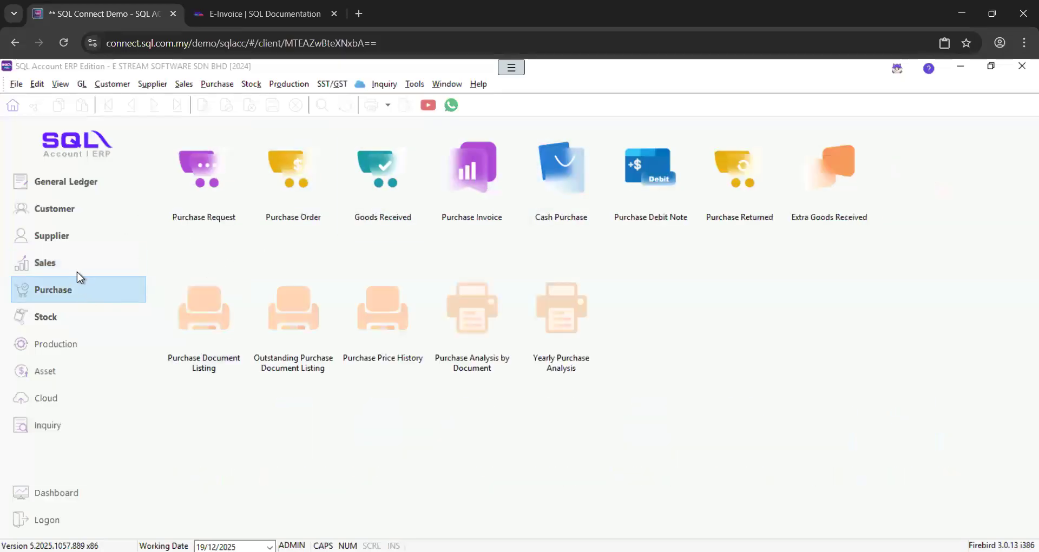
{"action": "left_click", "coordinate": [75, 274]}
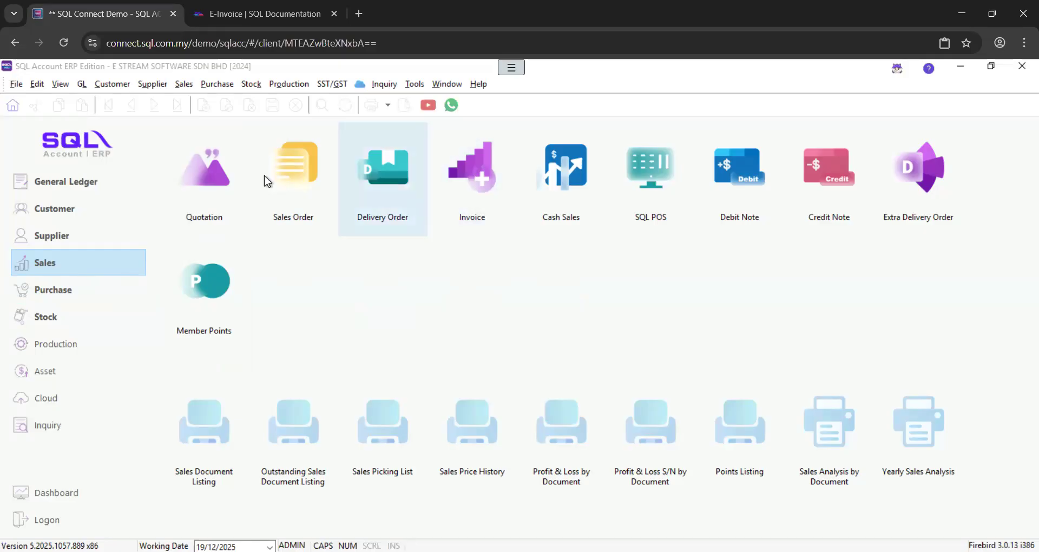
{"action": "left_click", "coordinate": [210, 171]}
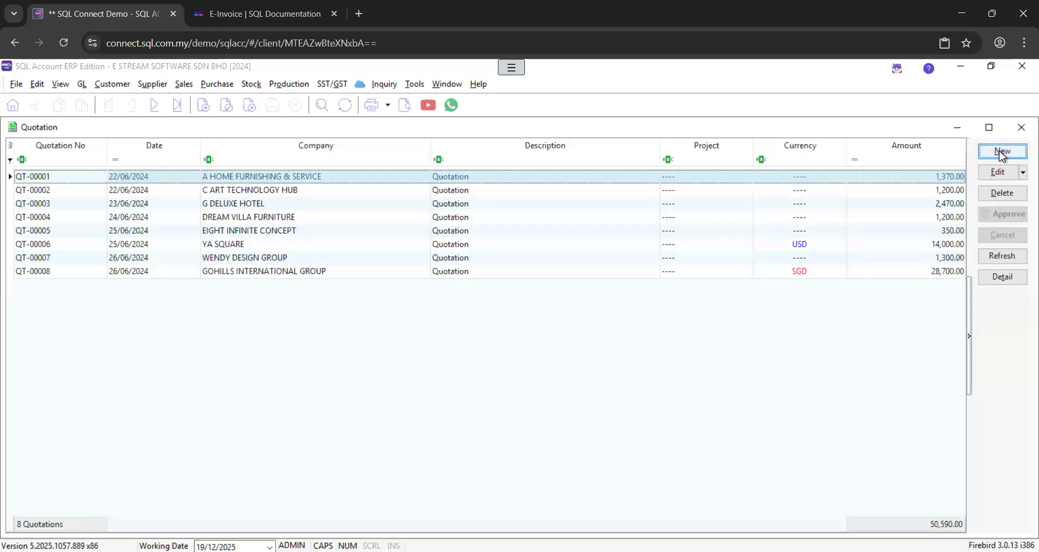
Start a new quotation for customer E STREAM MSC SDN. BHD
{"action": "left_click", "coordinate": [1001, 151]}
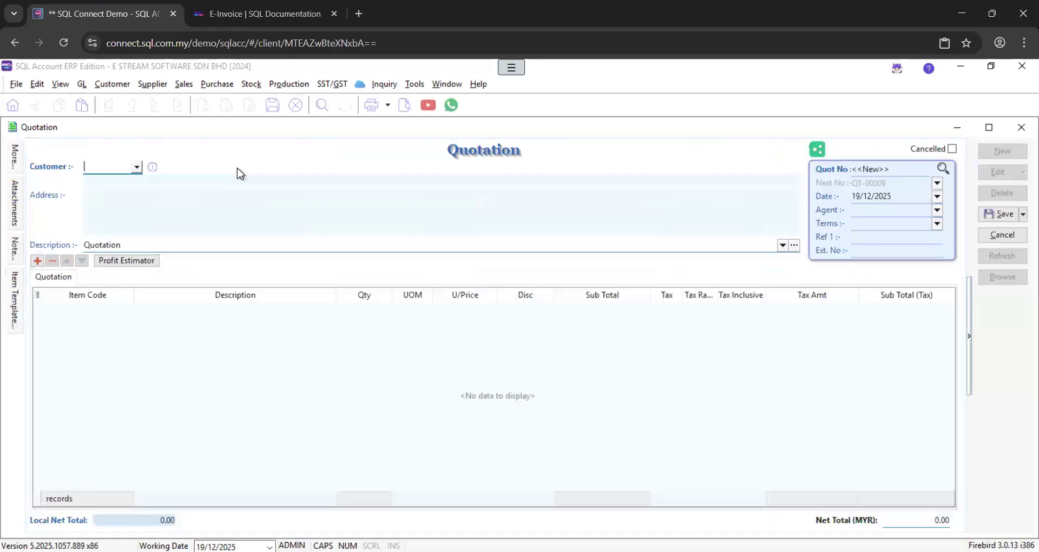
{"action": "type", "text": "e stre"}
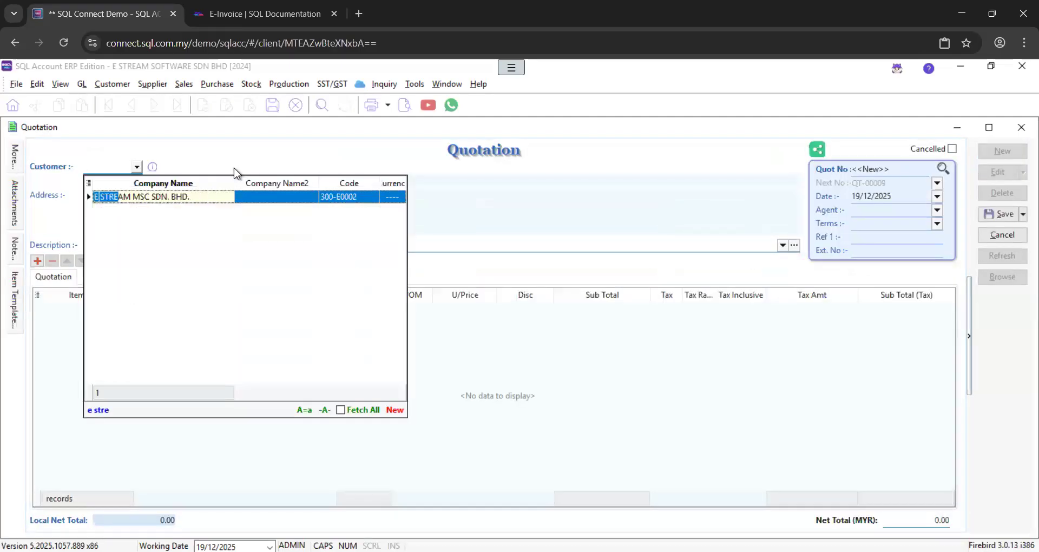
{"action": "key", "text": "Return"}
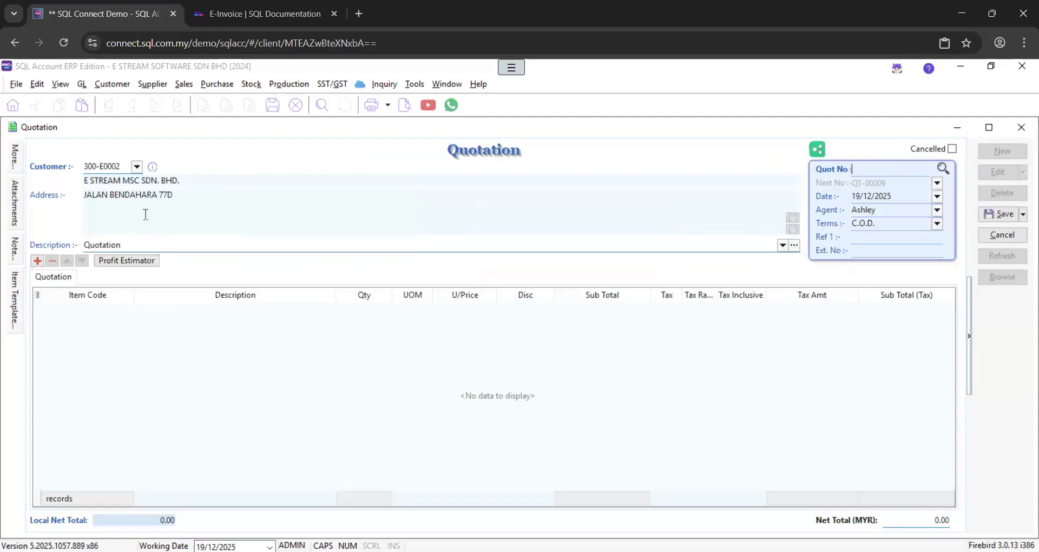
Add 3 units of LD/Silver at 650.00 and save the quotation as QT-00009
{"action": "left_click", "coordinate": [37, 261]}
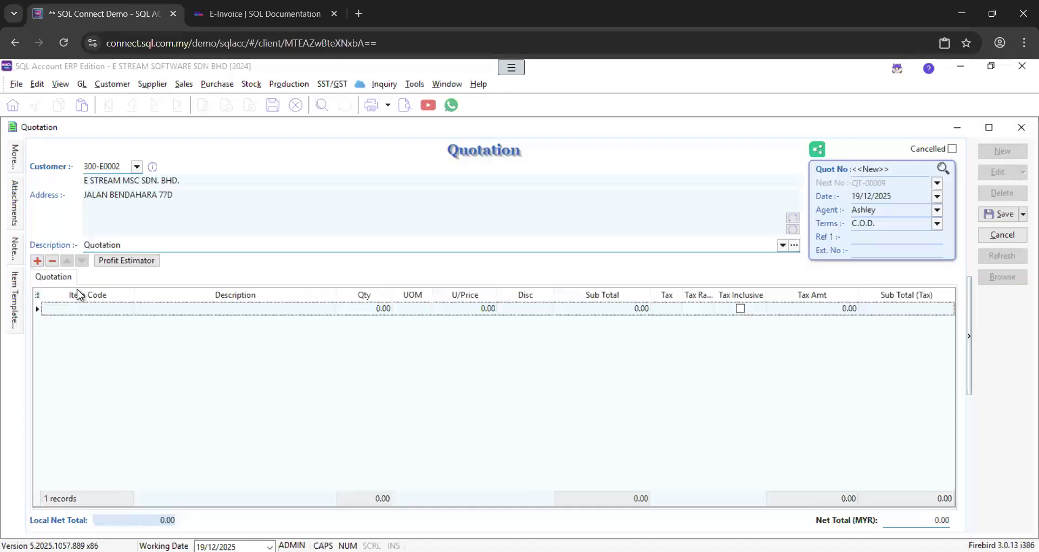
{"action": "left_click", "coordinate": [123, 309]}
{"action": "left_click", "coordinate": [125, 310]}
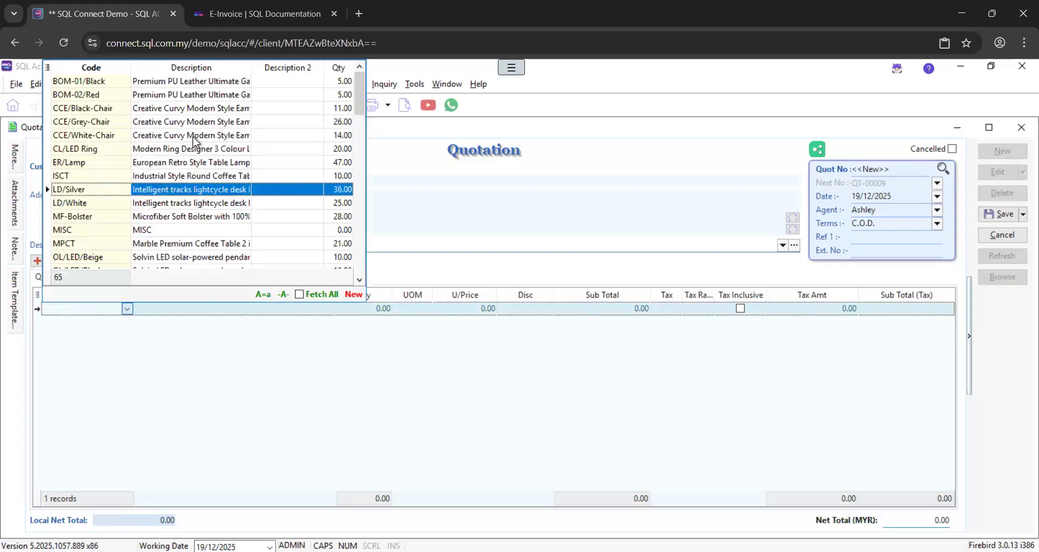
{"action": "left_click", "coordinate": [178, 190]}
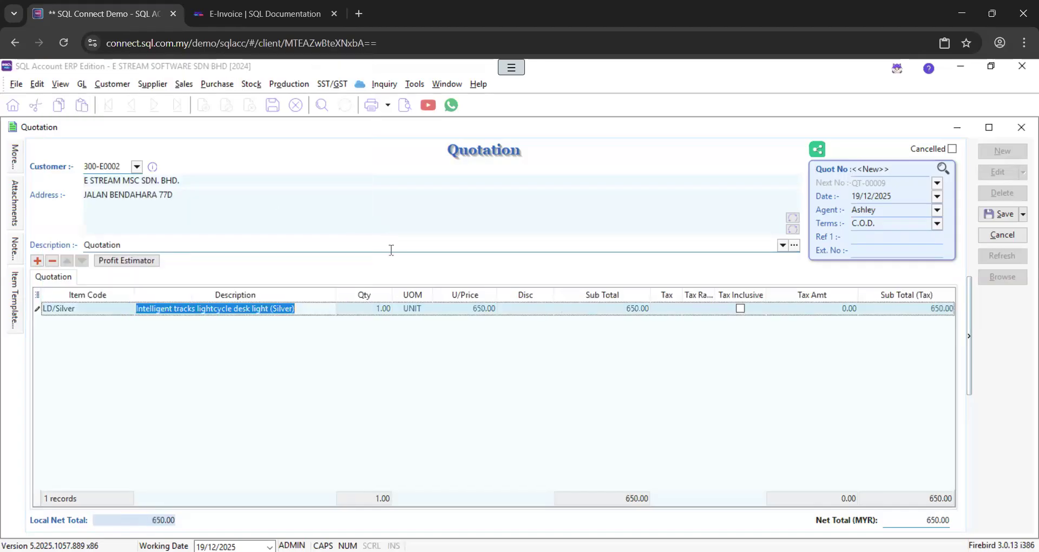
{"action": "left_click", "coordinate": [365, 307]}
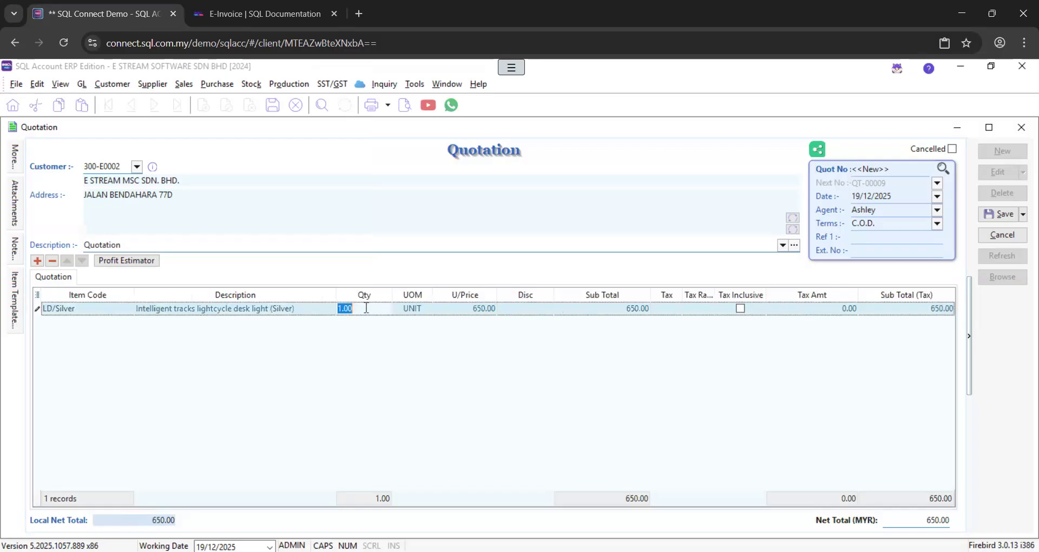
{"action": "type", "text": "3"}
{"action": "key", "text": "Tab"}
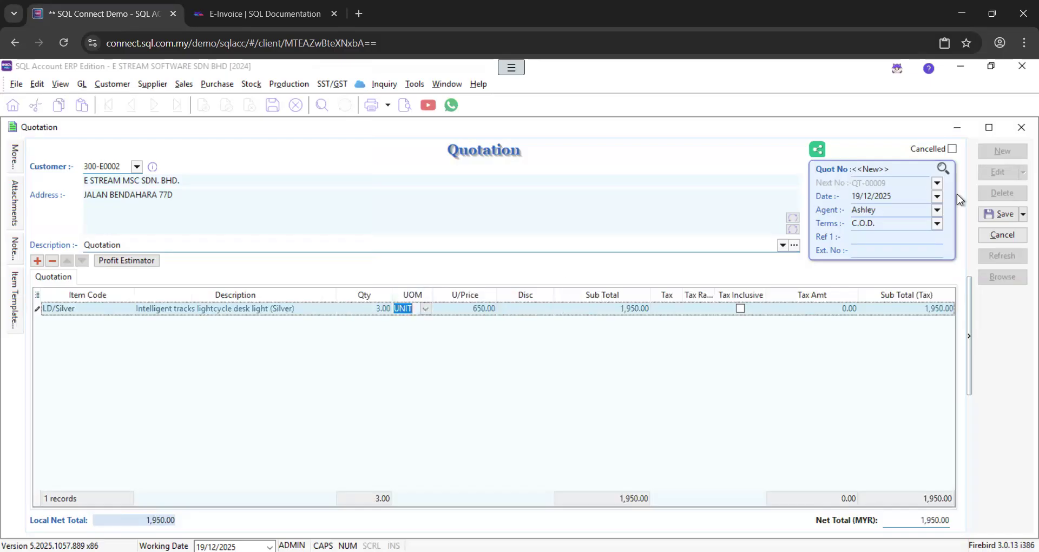
{"action": "left_click", "coordinate": [999, 214]}
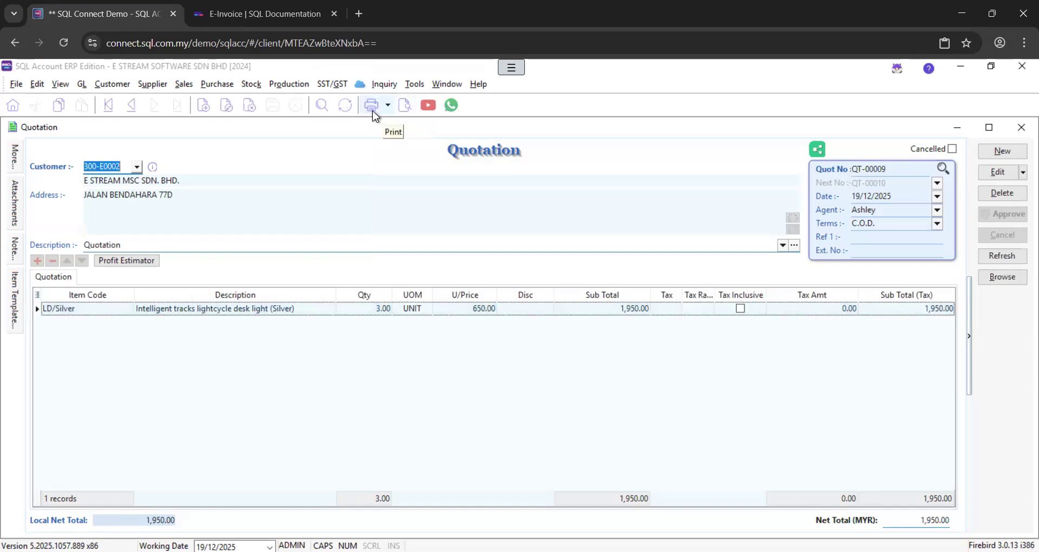
{"action": "left_click", "coordinate": [405, 108]}
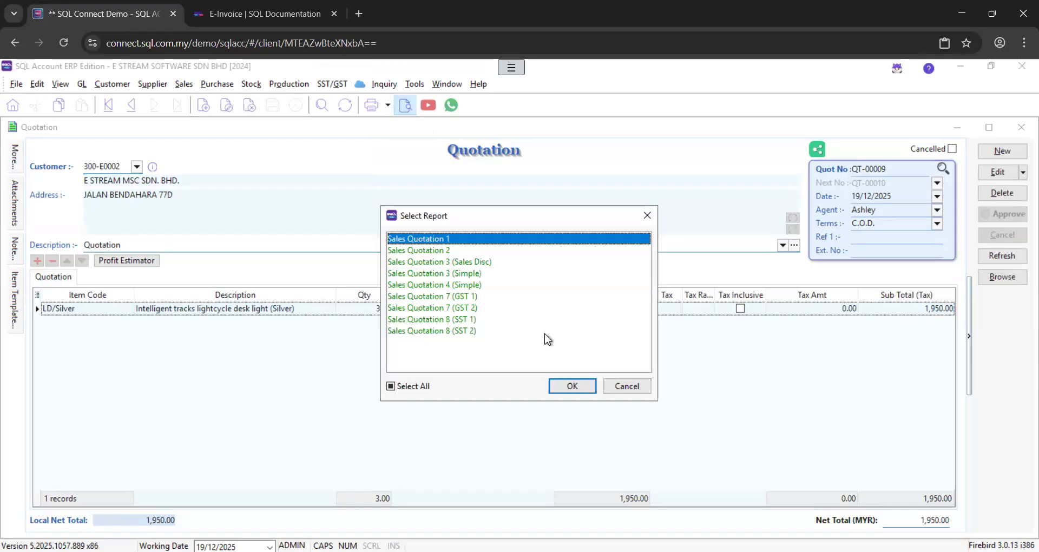
Preview QT-00009 in the Sales Quotation 3 (Simple) layout, scroll to the end, and show sharing options
{"action": "double_click", "coordinate": [461, 273]}
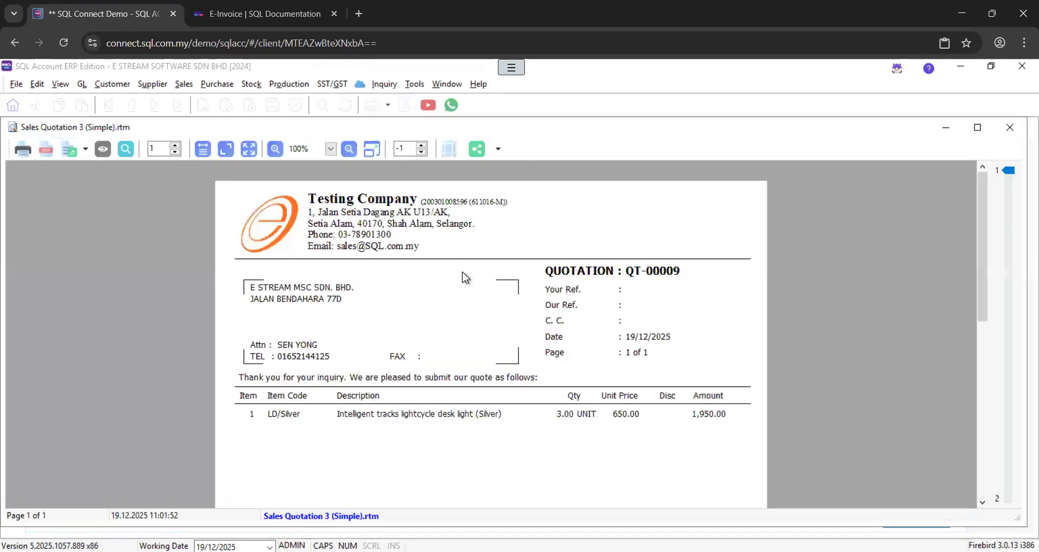
{"action": "scroll", "coordinate": [463, 273], "scroll_direction": "down", "scroll_amount": 5}
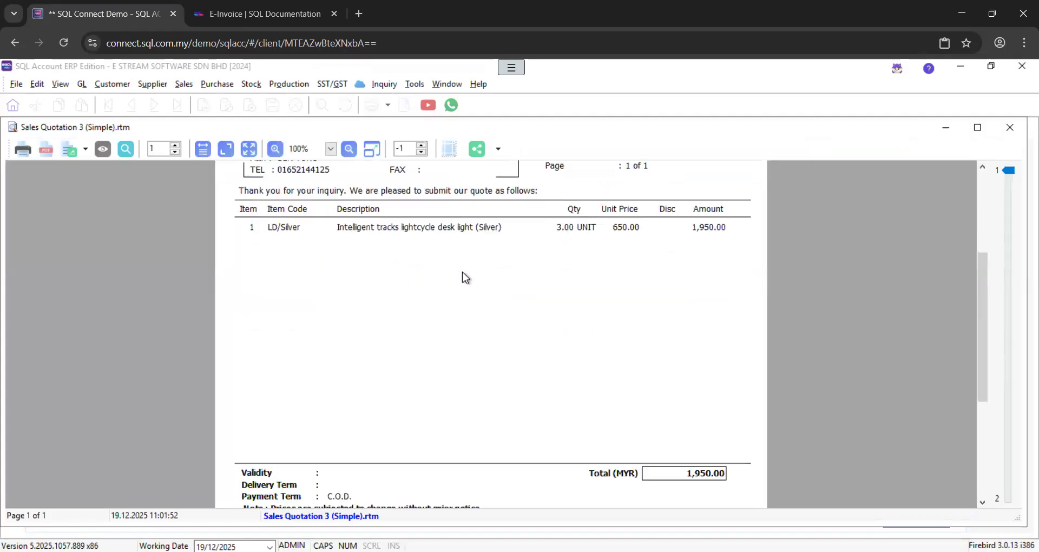
{"action": "scroll", "coordinate": [462, 272], "scroll_direction": "down", "scroll_amount": 3}
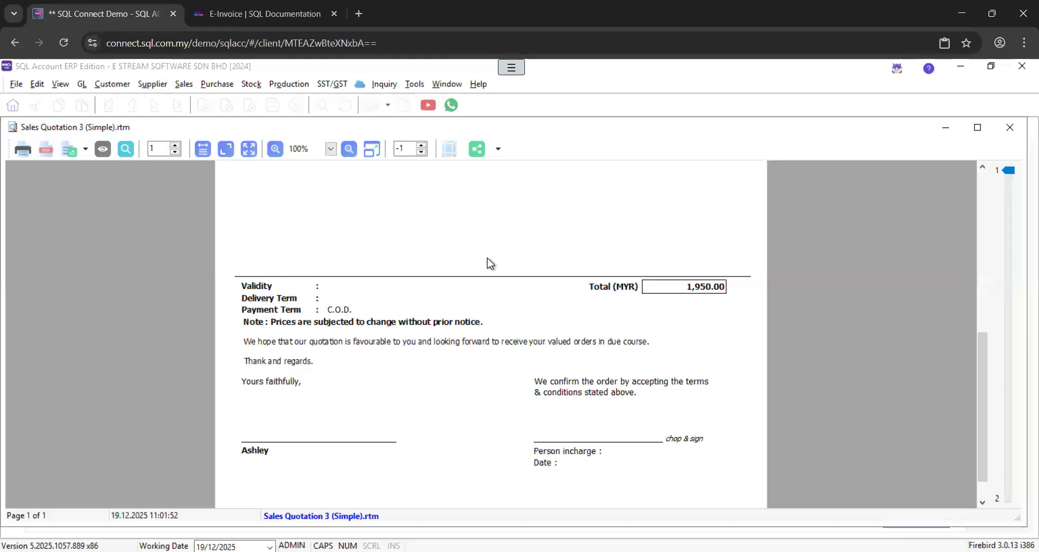
{"action": "left_click", "coordinate": [498, 152]}
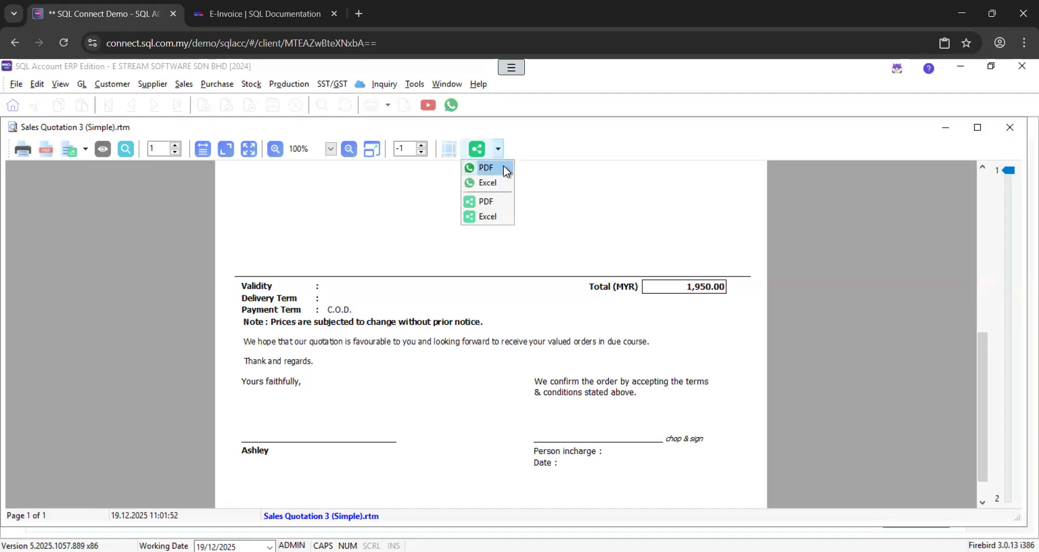
Choose WhatsApp PDF sharing, then close the WhatsApp login window and the quotation preview
{"action": "left_click", "coordinate": [504, 168]}
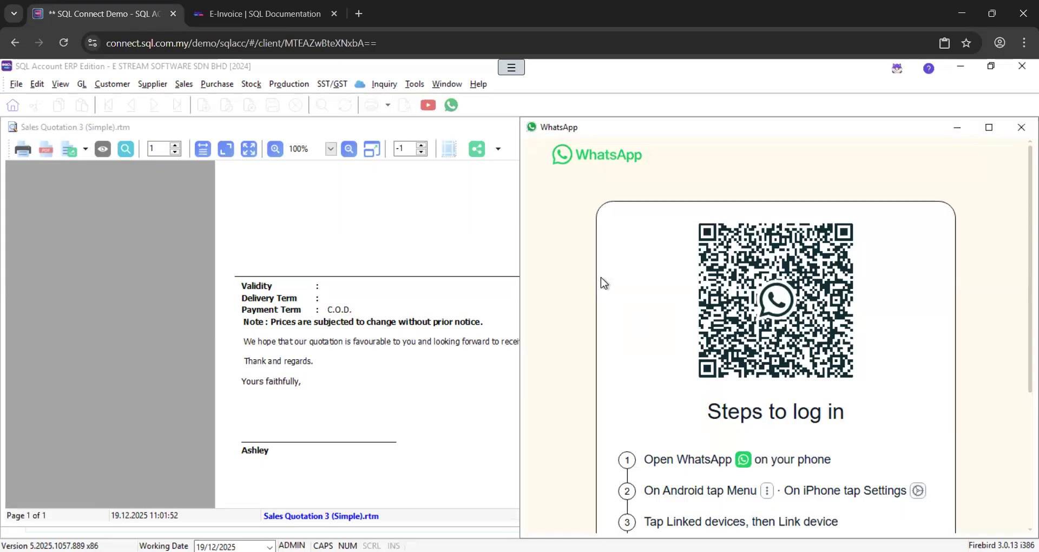
{"action": "left_click", "coordinate": [1021, 128]}
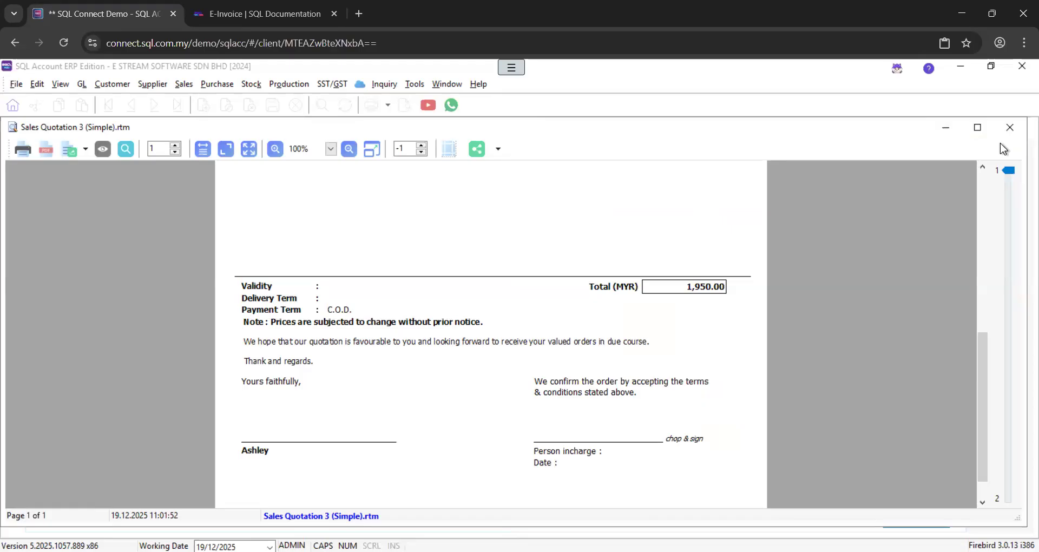
{"action": "left_click", "coordinate": [1008, 128]}
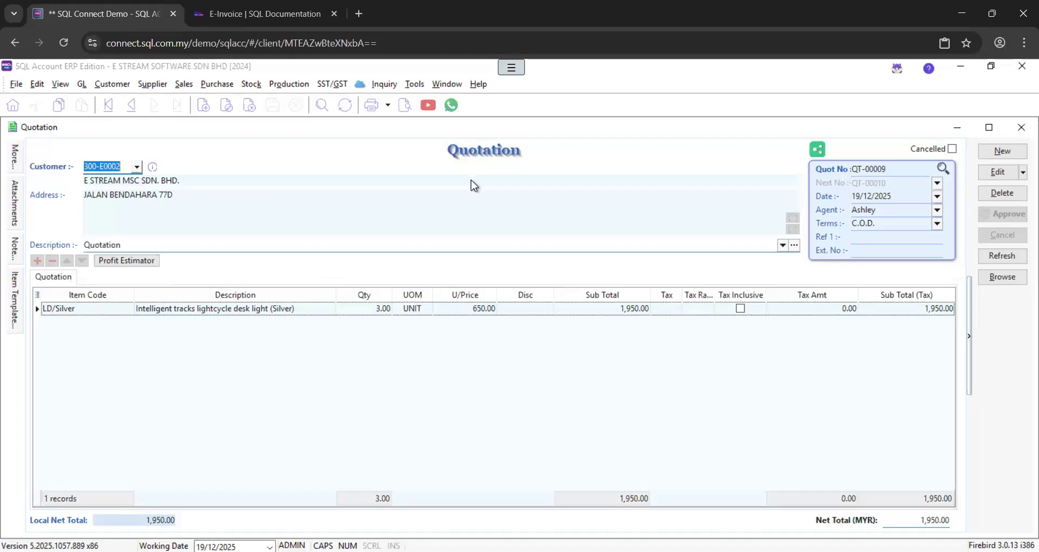
Transfer quotation QT-00009 to a new sales invoice with its 3 × LD/Silver line
{"action": "right_click", "coordinate": [481, 152]}
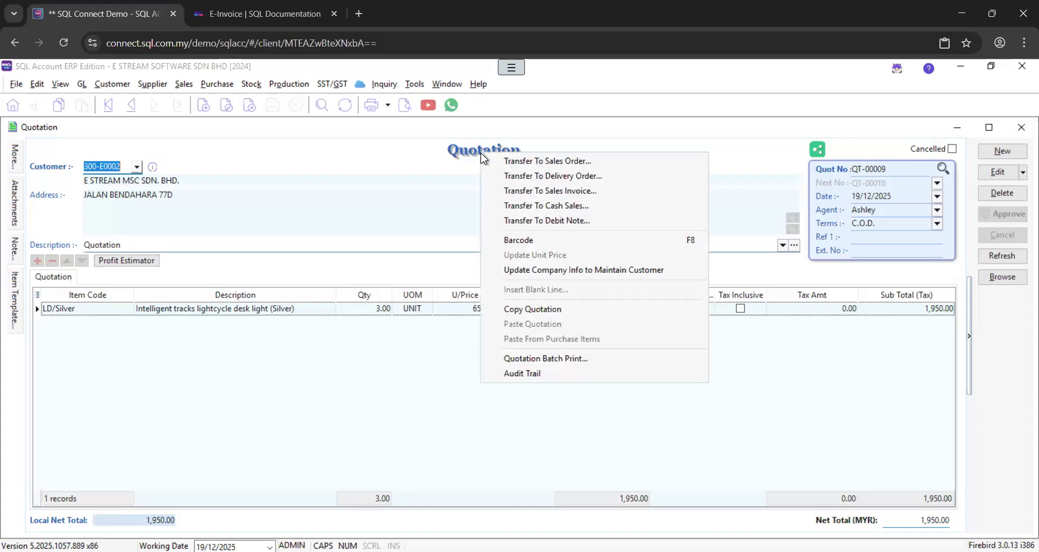
{"action": "left_click", "coordinate": [605, 193]}
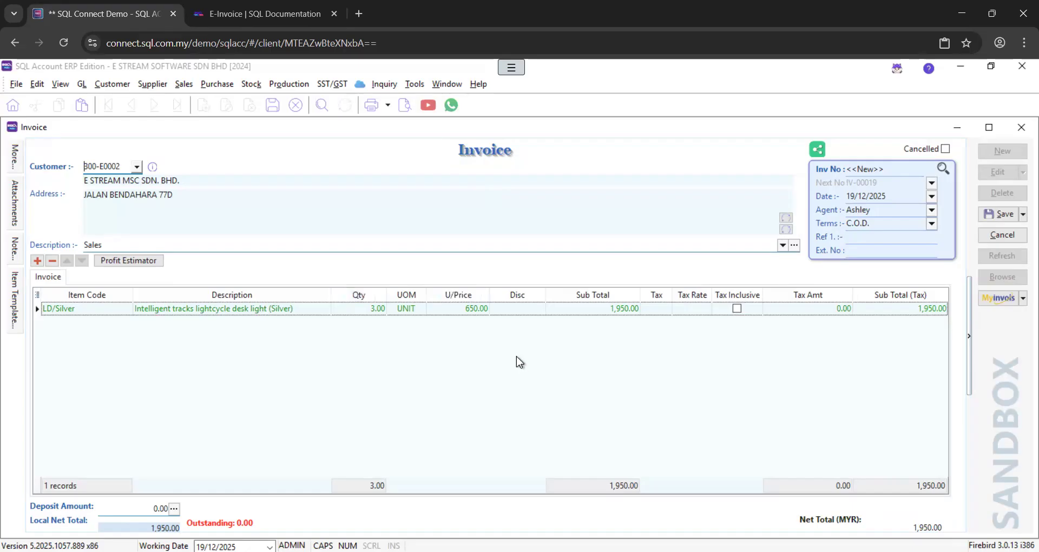
Give the LD/Silver line a 10% discount, bringing the sub total to 1,755.00
{"action": "left_click", "coordinate": [518, 306]}
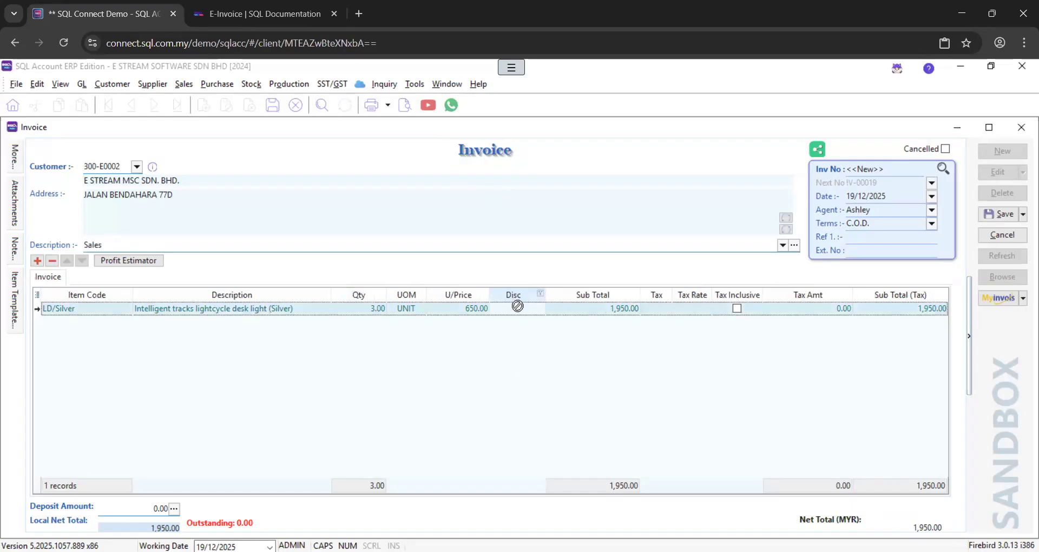
{"action": "left_click", "coordinate": [514, 308]}
{"action": "type", "text": "10%"}
{"action": "key", "text": "Tab"}
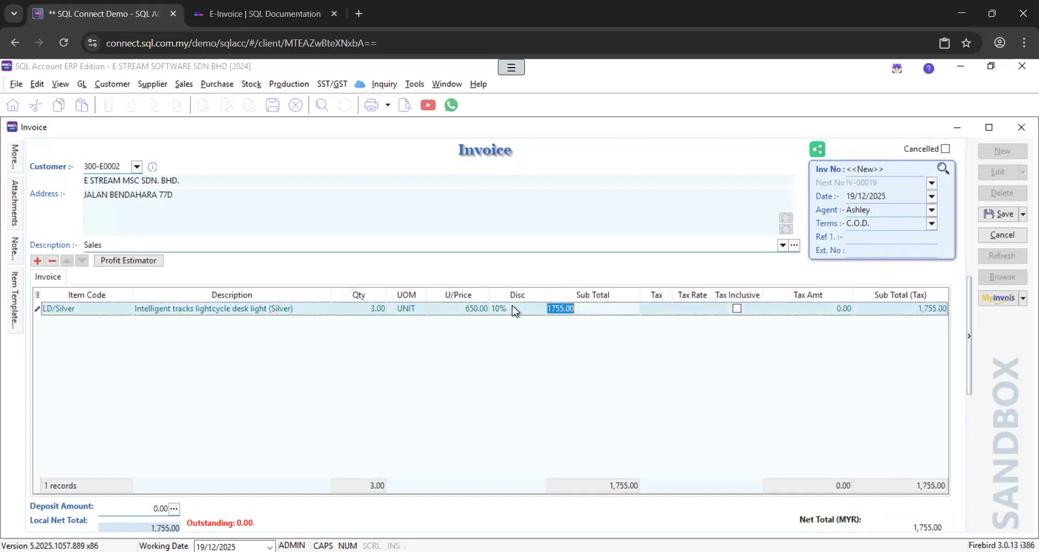
{"action": "left_click", "coordinate": [587, 377]}
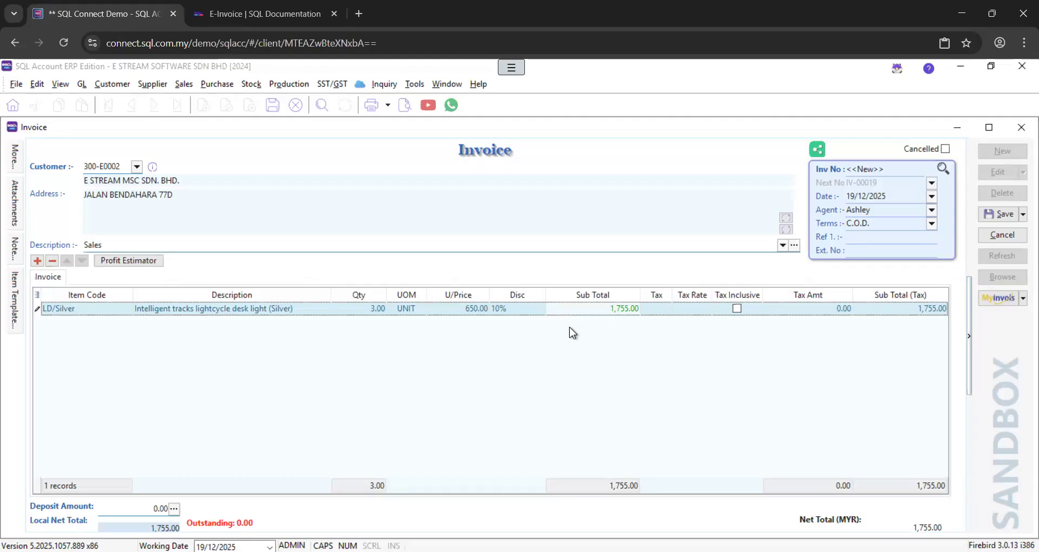
Extend the discount to 10%+55 for a 1,700.00 total and save as IV-00019
{"action": "left_click", "coordinate": [530, 313]}
{"action": "left_click", "coordinate": [530, 313]}
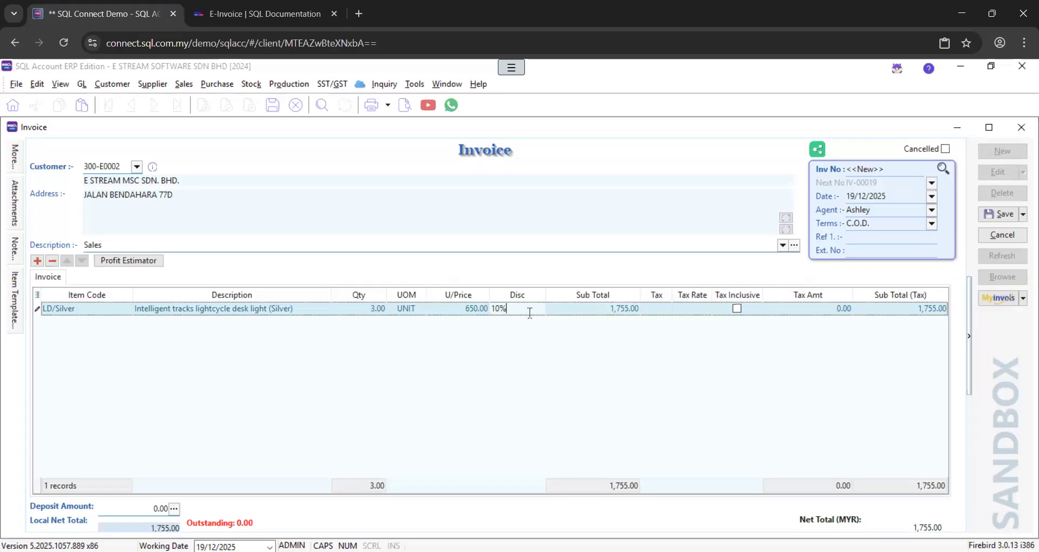
{"action": "type", "text": "+55"}
{"action": "key", "text": "Tab"}
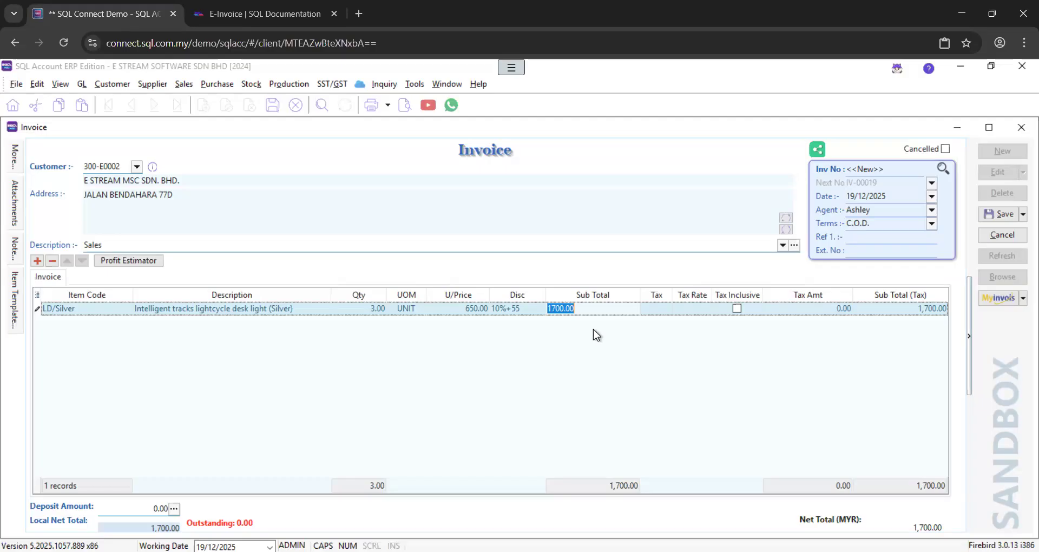
{"action": "left_click", "coordinate": [611, 313]}
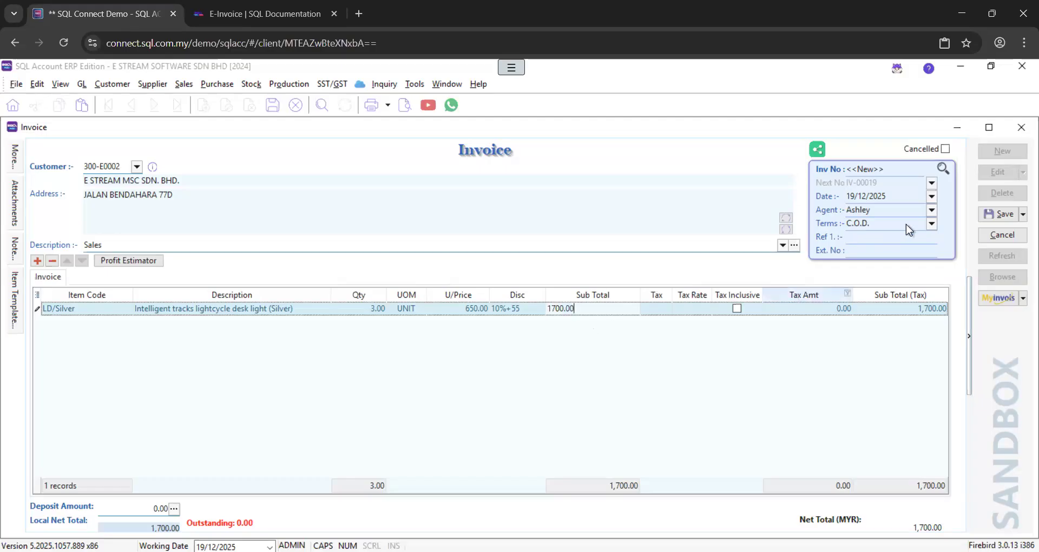
{"action": "left_click", "coordinate": [1001, 215]}
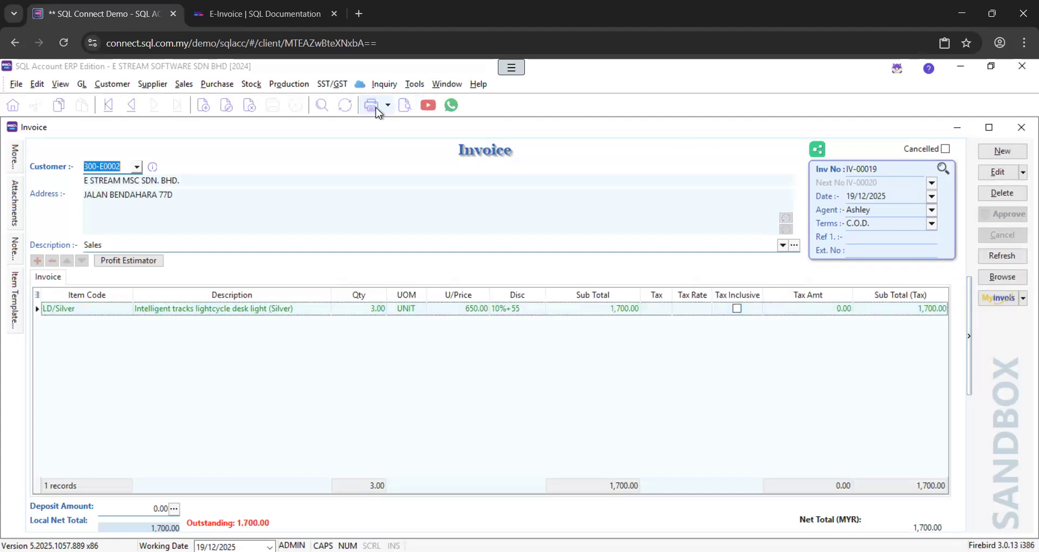
Preview invoice IV-00019 in the Sales Invoice 10 layout and scroll through it
{"action": "left_click", "coordinate": [404, 105]}
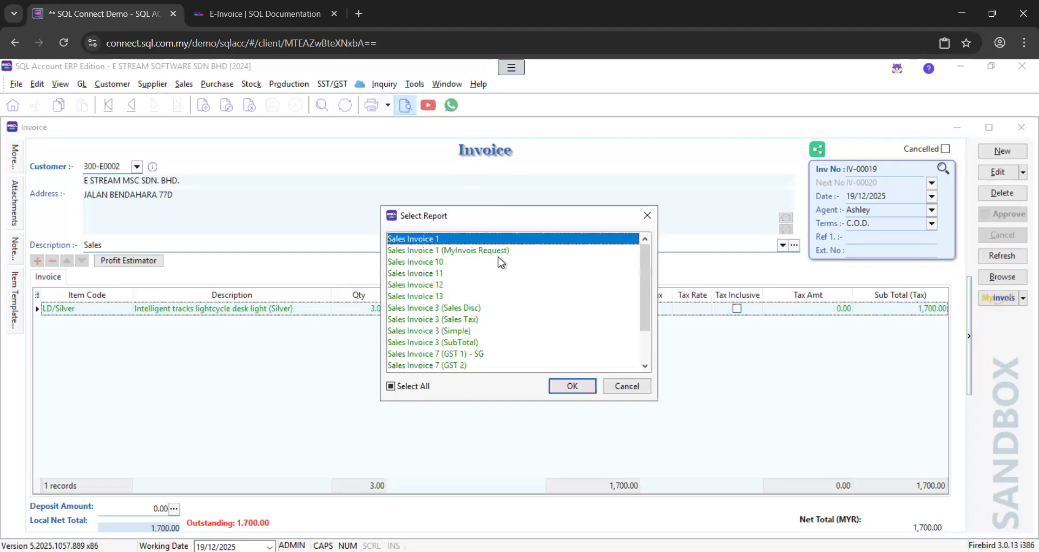
{"action": "left_click", "coordinate": [455, 332]}
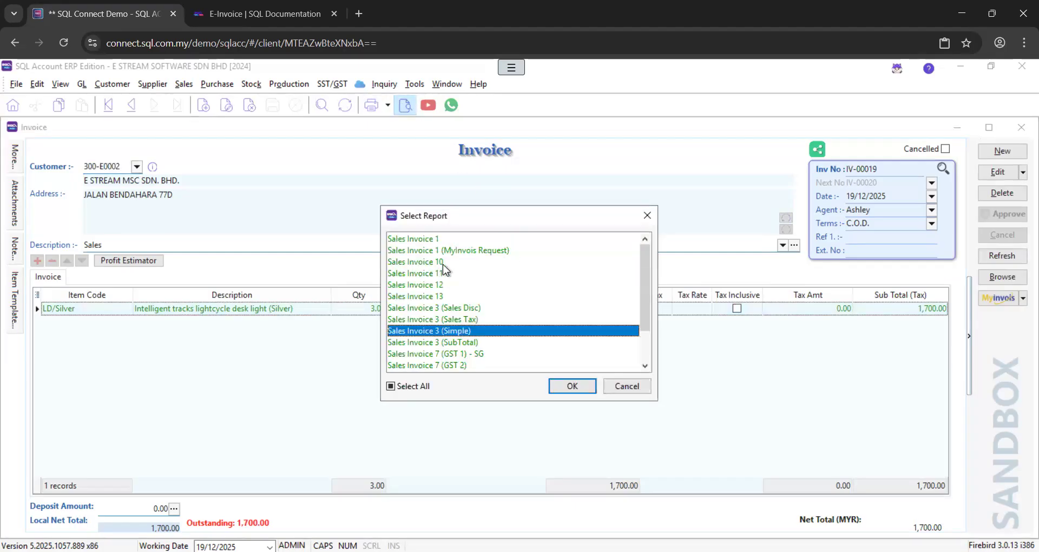
{"action": "double_click", "coordinate": [443, 262]}
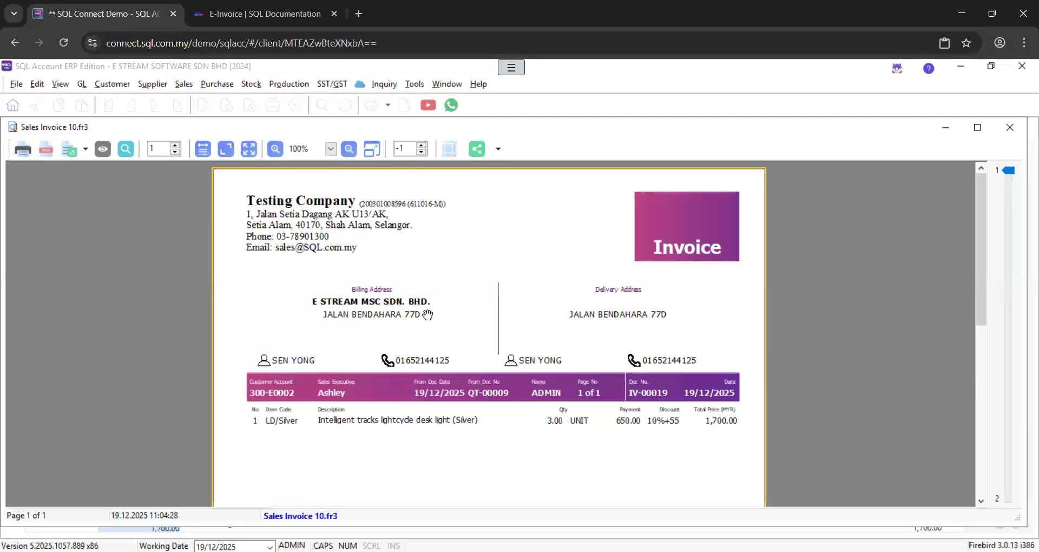
{"action": "scroll", "coordinate": [510, 309], "scroll_direction": "down", "scroll_amount": 3}
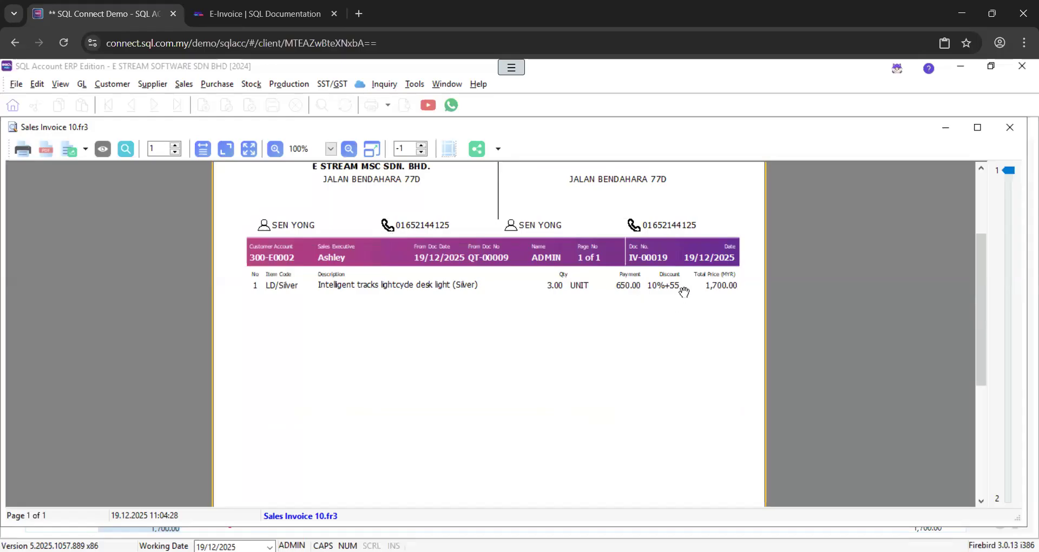
{"action": "scroll", "coordinate": [701, 303], "scroll_direction": "down", "scroll_amount": 5}
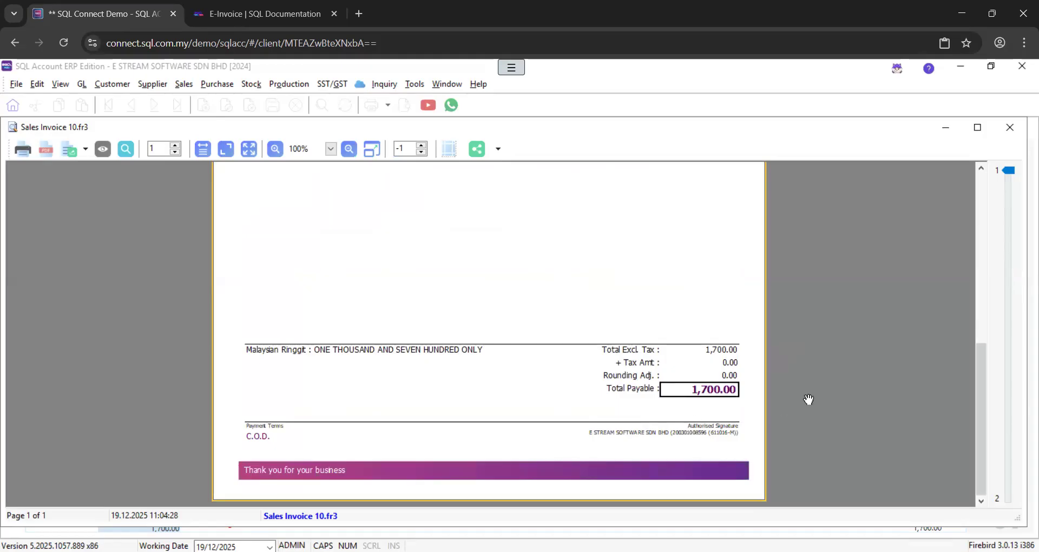
Close the Sales Invoice 10 preview and cancel the layout list to return to the invoice form
{"action": "left_click", "coordinate": [1008, 126]}
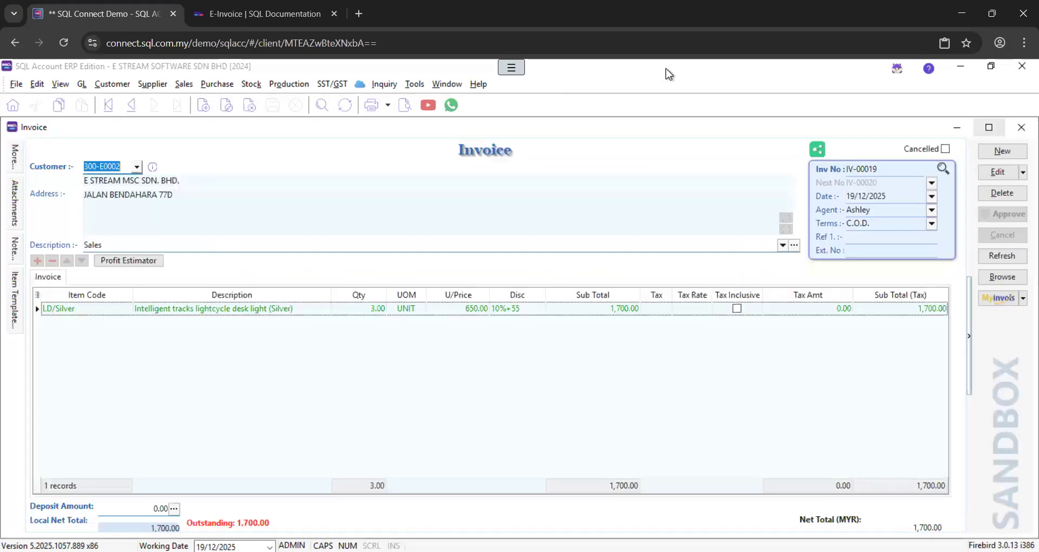
{"action": "left_click", "coordinate": [400, 108]}
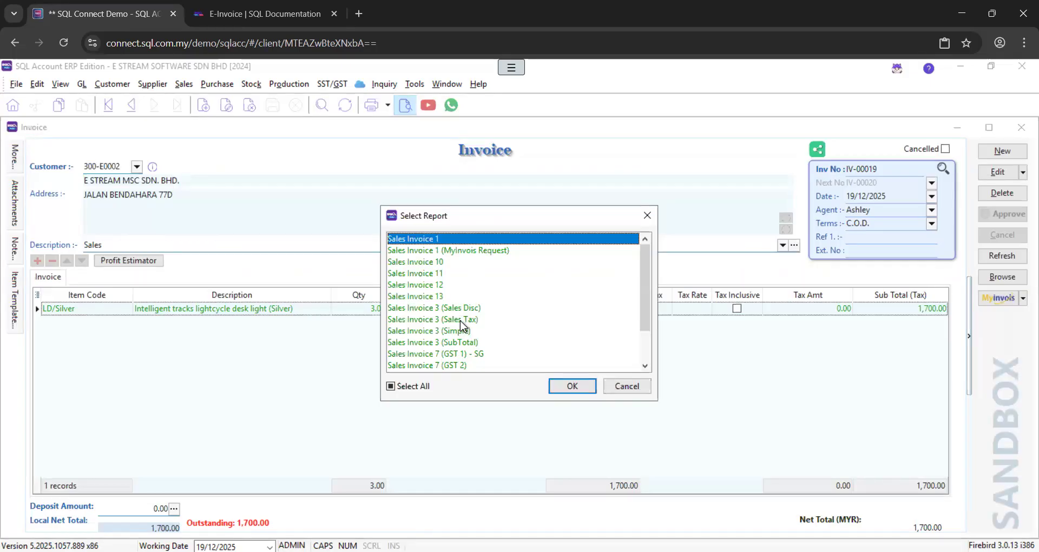
{"action": "left_click", "coordinate": [616, 386]}
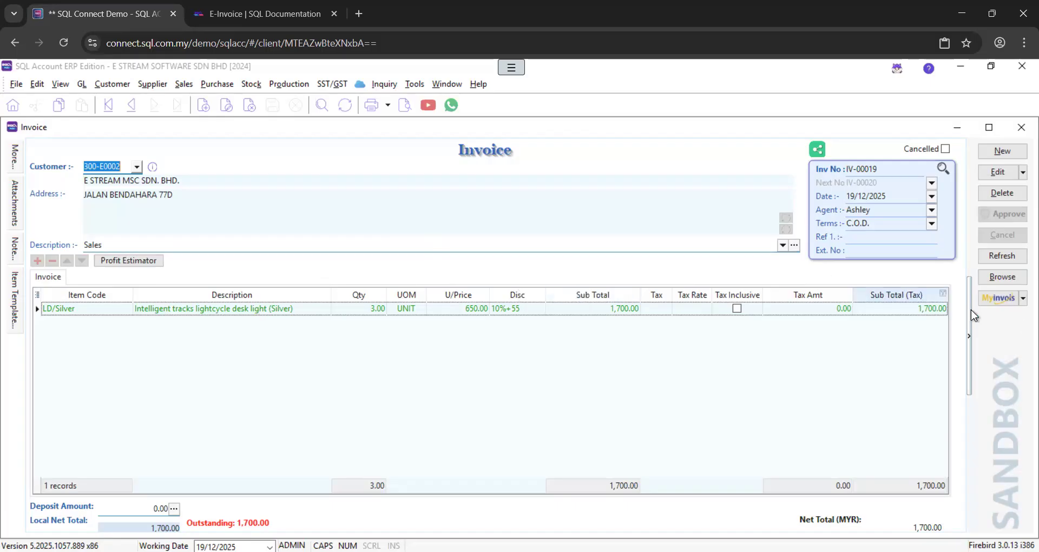
Attempt Enable Sandbox E-Invoice Request with the admin password in capitals, dismissing the invalid-password error
{"action": "left_click", "coordinate": [990, 299]}
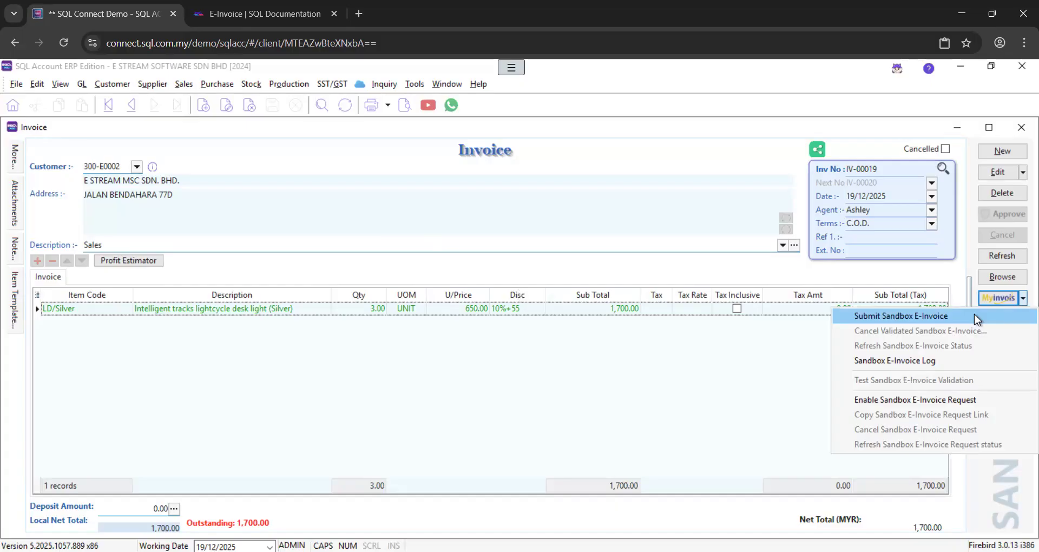
{"action": "left_click", "coordinate": [985, 400]}
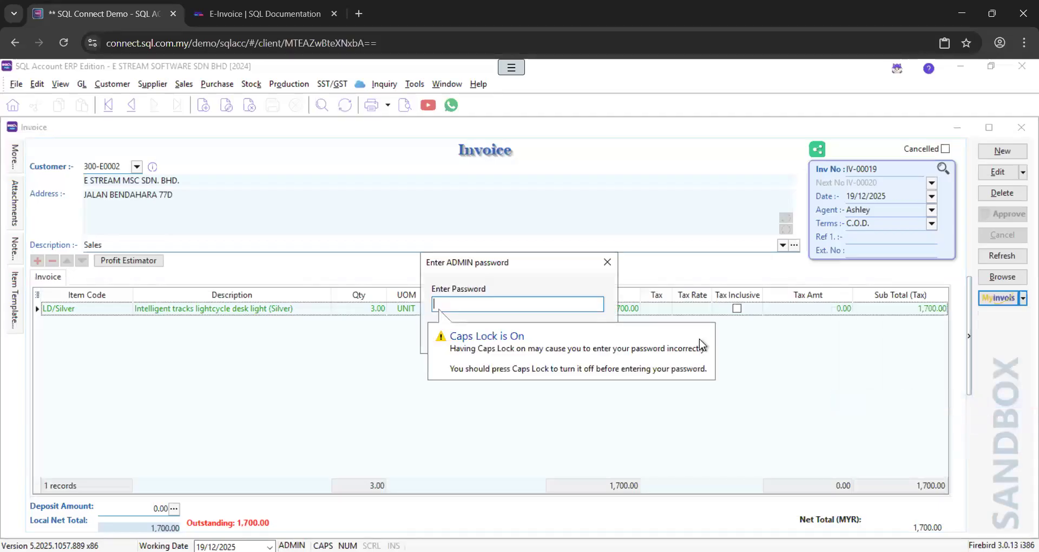
{"action": "type", "text": "ADMIN"}
{"action": "key", "text": "Return"}
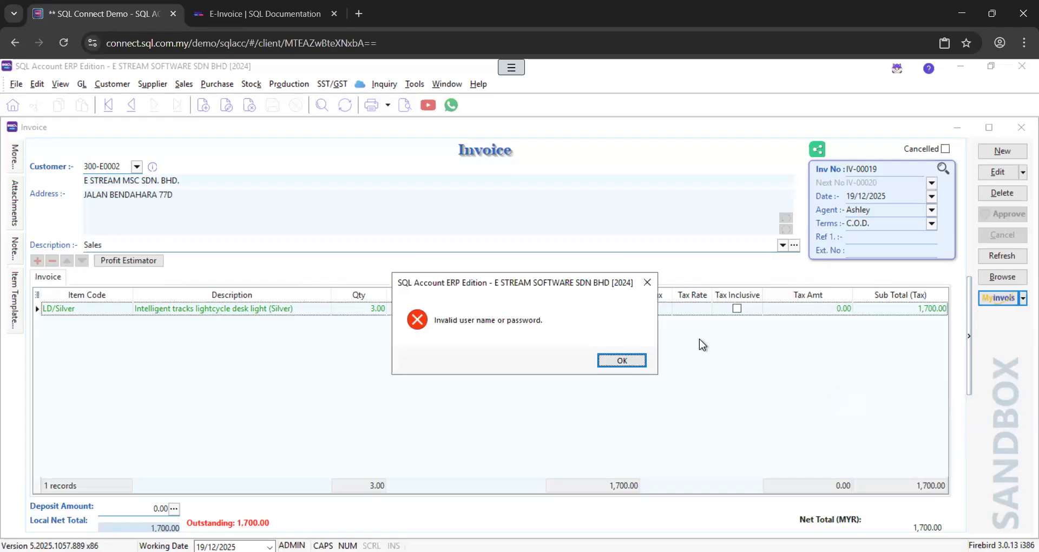
{"action": "left_click", "coordinate": [622, 360]}
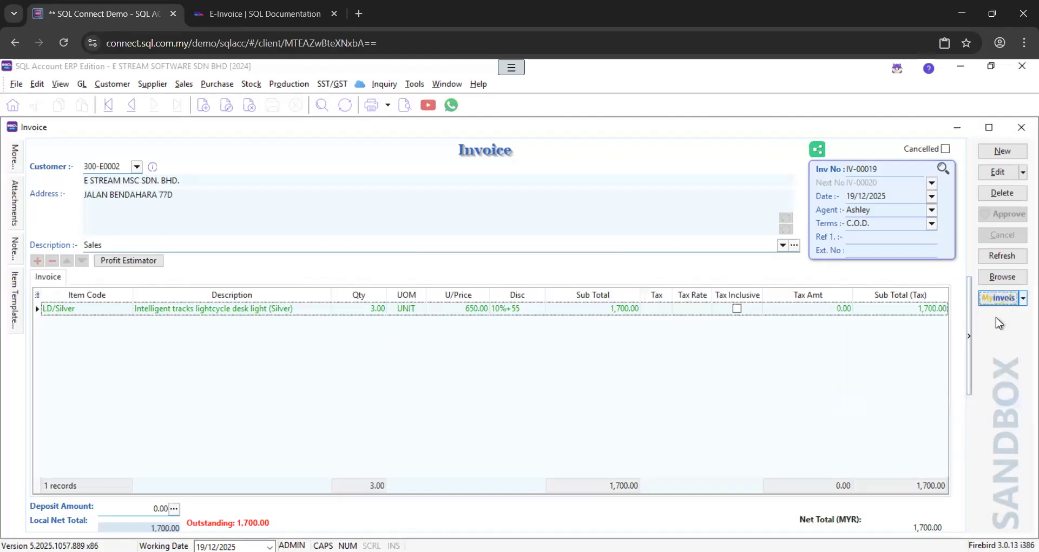
Retry enabling sandbox e-invoice requests with Caps Lock off and the lowercase admin password
{"action": "left_click", "coordinate": [993, 303]}
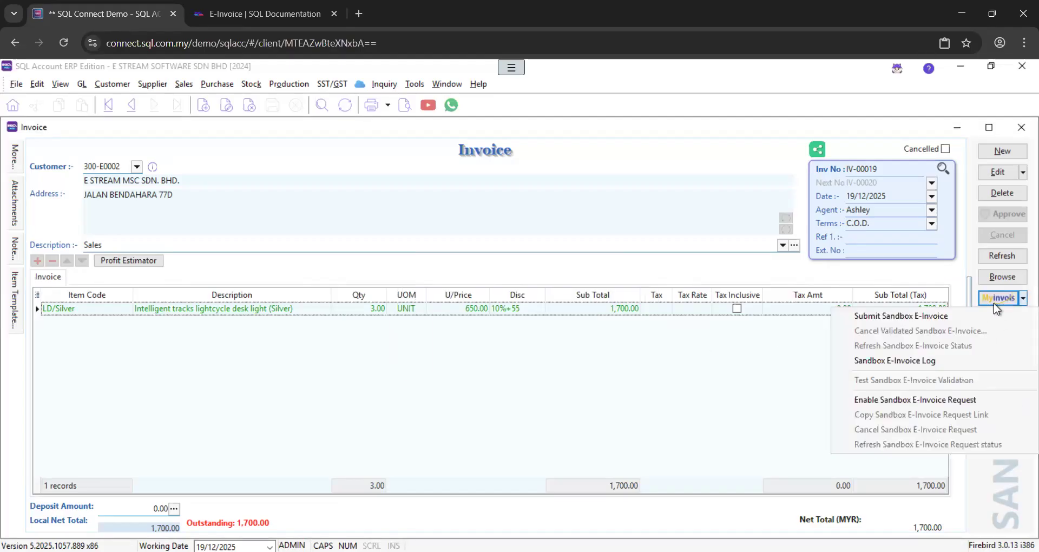
{"action": "left_click", "coordinate": [946, 400]}
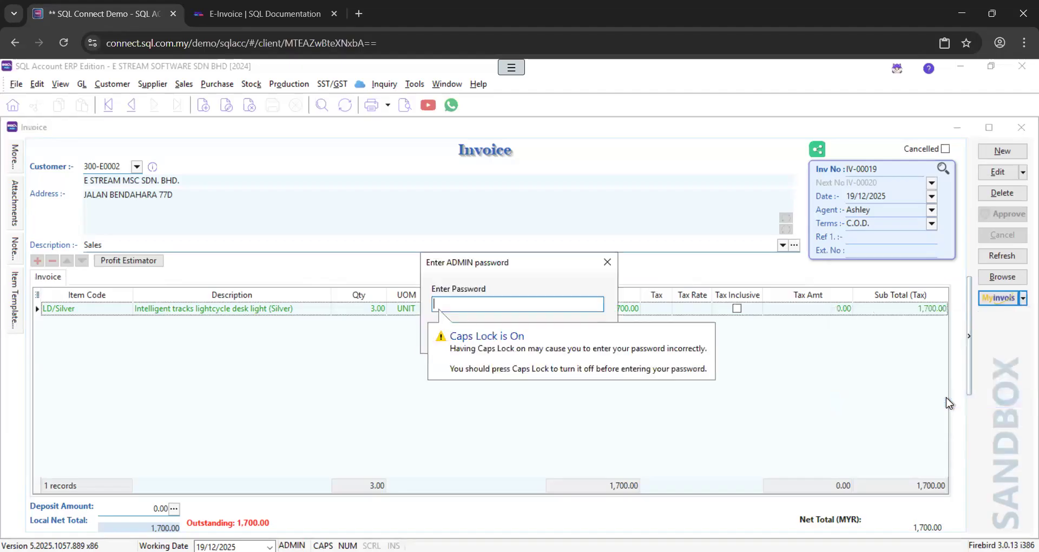
{"action": "key", "text": "Caps_Lock"}
{"action": "type", "text": "admin"}
{"action": "key", "text": "Return"}
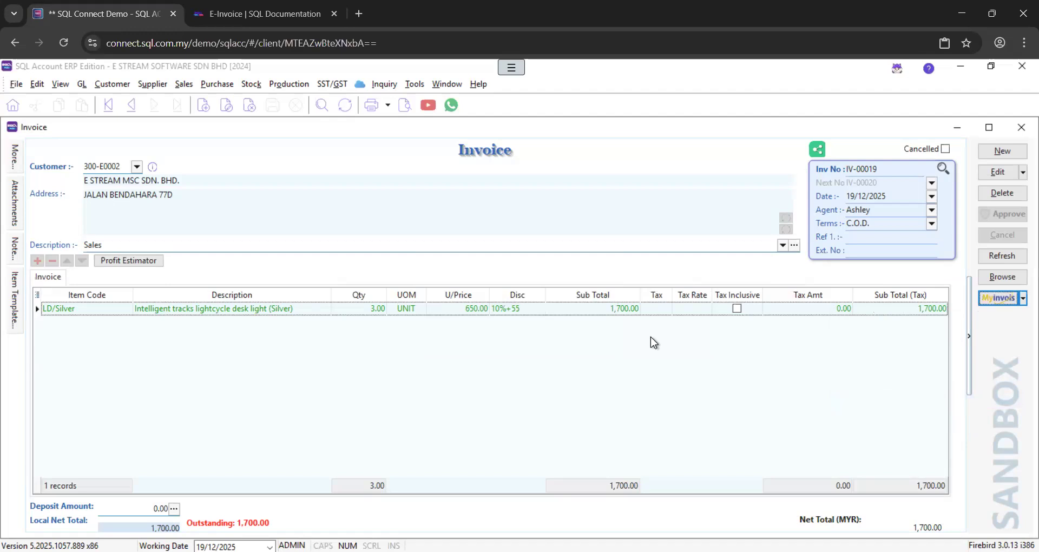
{"action": "left_click", "coordinate": [981, 302]}
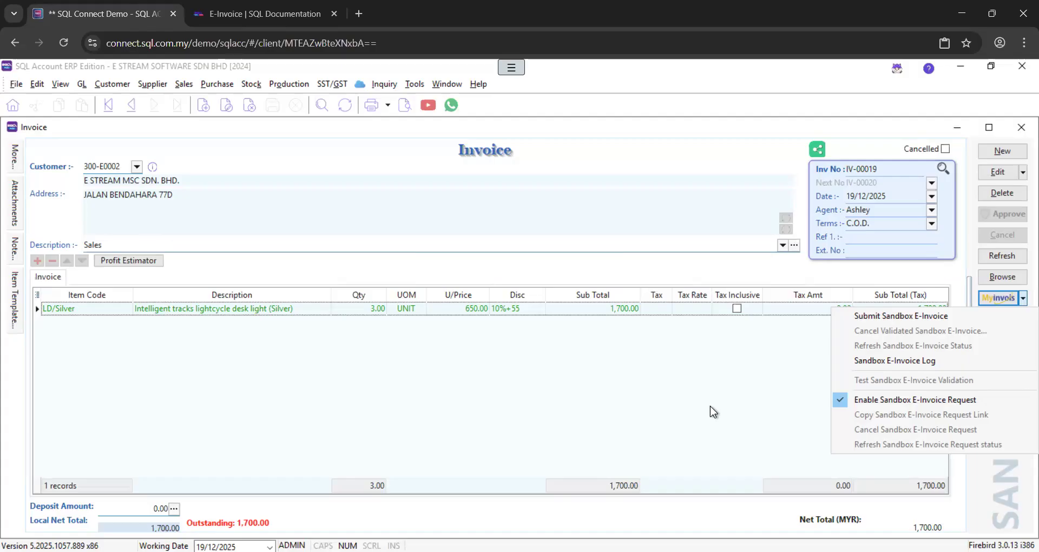
Submit IV-00019 to the MyInvois sandbox, check its Valid status and UUID, then close the status window
{"action": "left_click", "coordinate": [887, 319]}
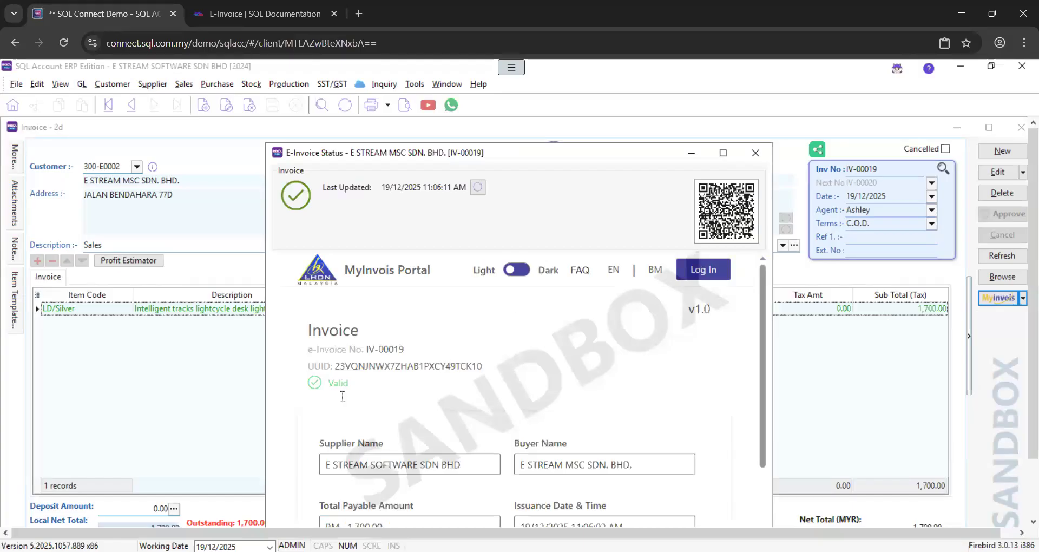
{"action": "left_click_drag", "start_coordinate": [343, 383], "coordinate": [303, 383]}
{"action": "left_click_drag", "start_coordinate": [384, 367], "coordinate": [301, 373]}
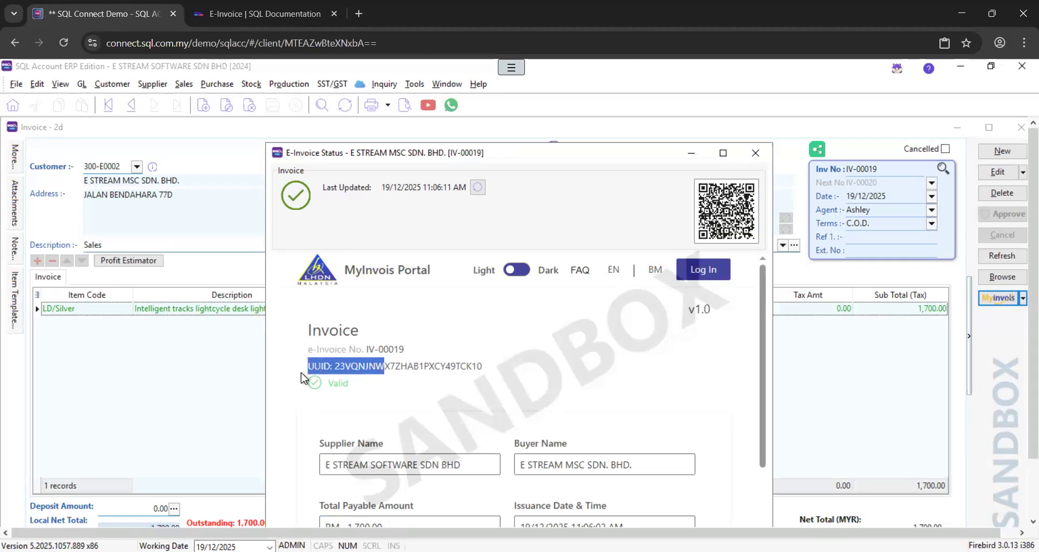
{"action": "left_click", "coordinate": [349, 380]}
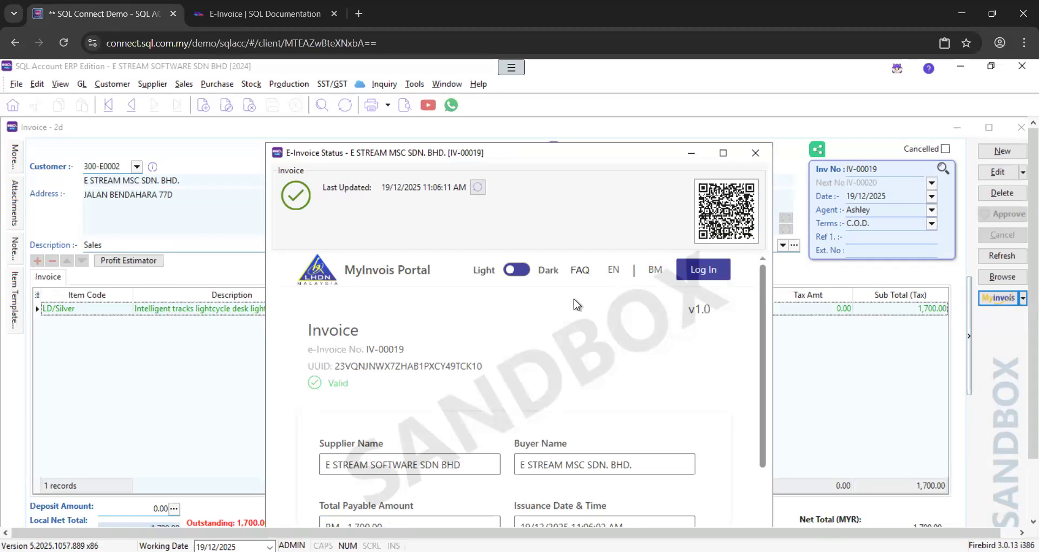
{"action": "left_click", "coordinate": [756, 153]}
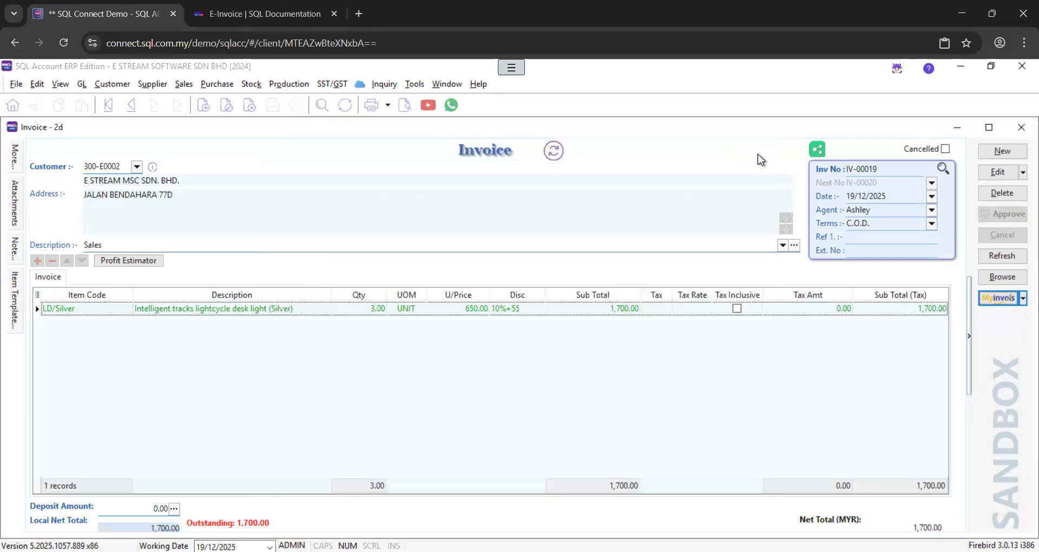
Preview IV-00019 in the Sales Invoice 11 layout, entering the sandbox QR code password
{"action": "left_click", "coordinate": [401, 108]}
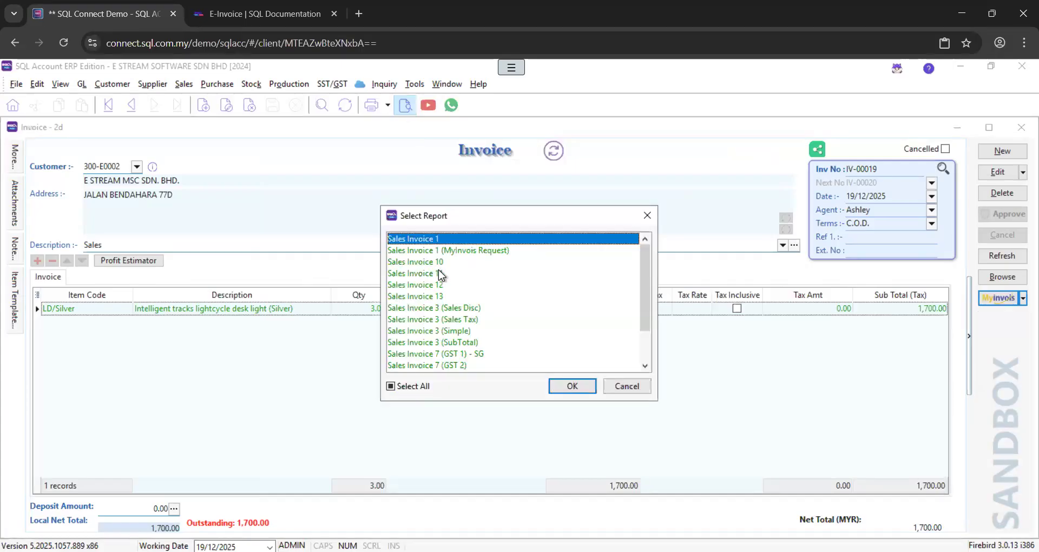
{"action": "double_click", "coordinate": [440, 274]}
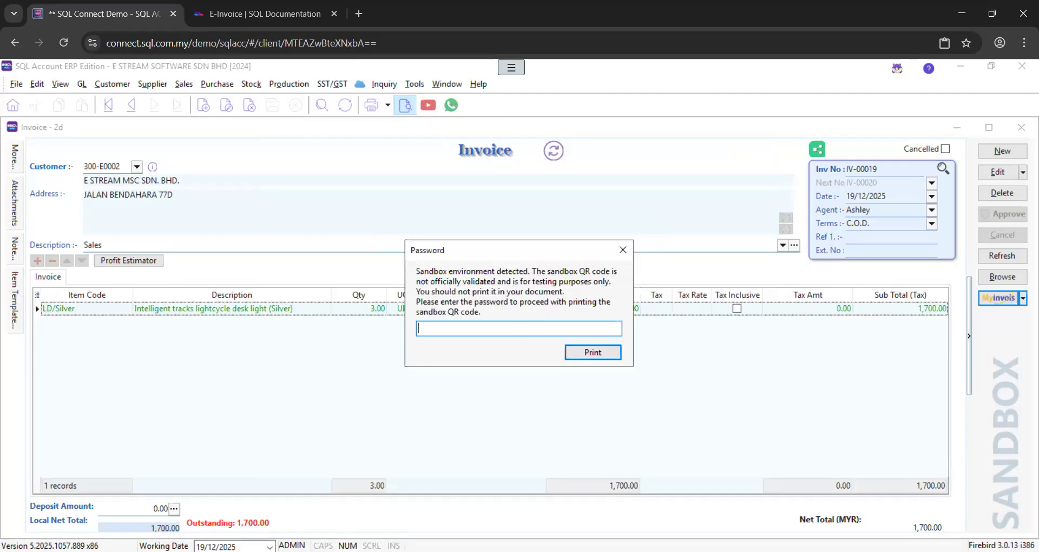
{"action": "type", "text": "••••••"}
{"action": "key", "text": "Return"}
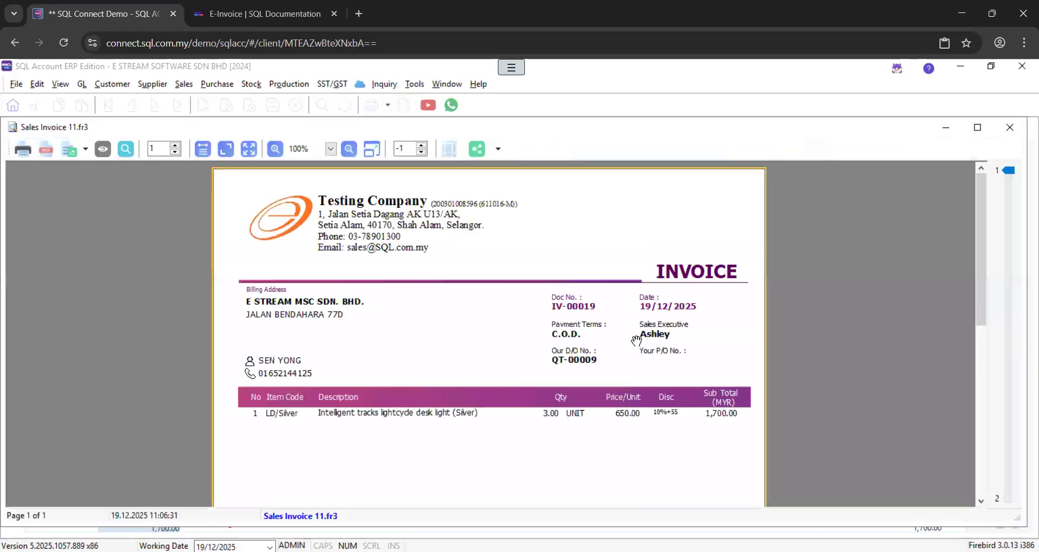
Zoom the preview to 200% and move to the e-invoice QR code
{"action": "scroll", "coordinate": [636, 340], "scroll_direction": "down", "scroll_amount": 5}
{"action": "scroll", "coordinate": [637, 340], "scroll_direction": "up", "scroll_amount": 5}
{"action": "scroll", "coordinate": [476, 328], "scroll_direction": "down", "scroll_amount": 5}
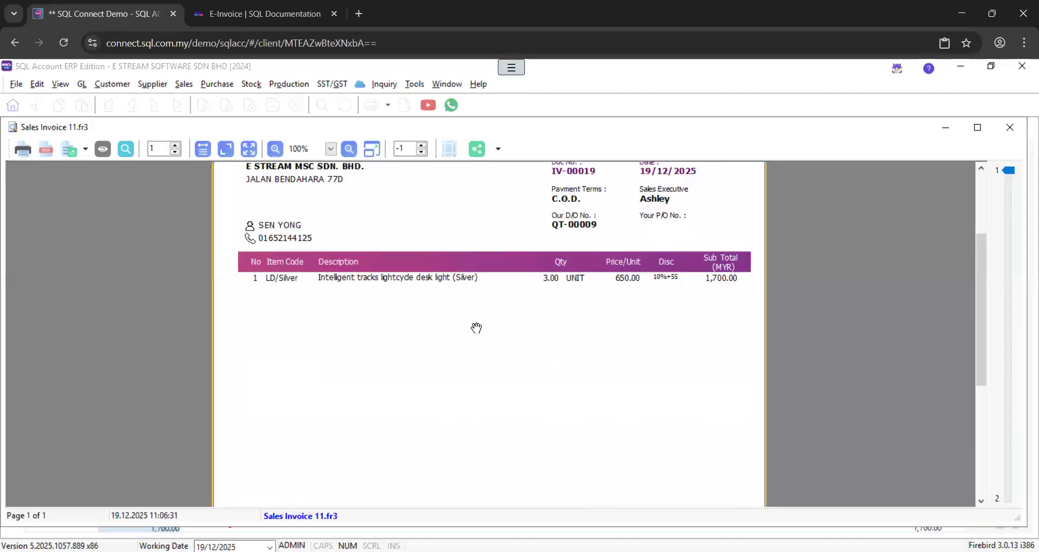
{"action": "left_click", "coordinate": [331, 150]}
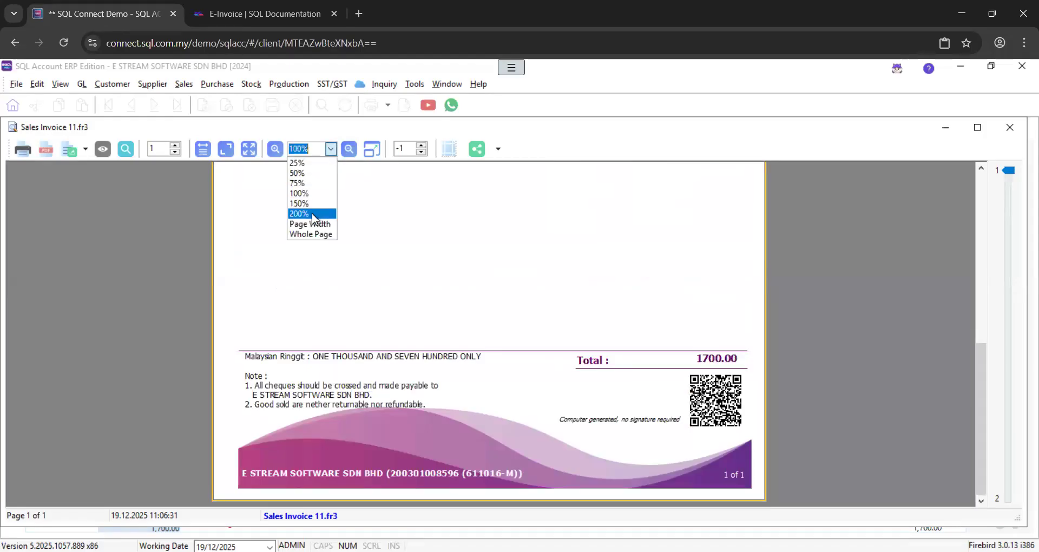
{"action": "left_click", "coordinate": [312, 215]}
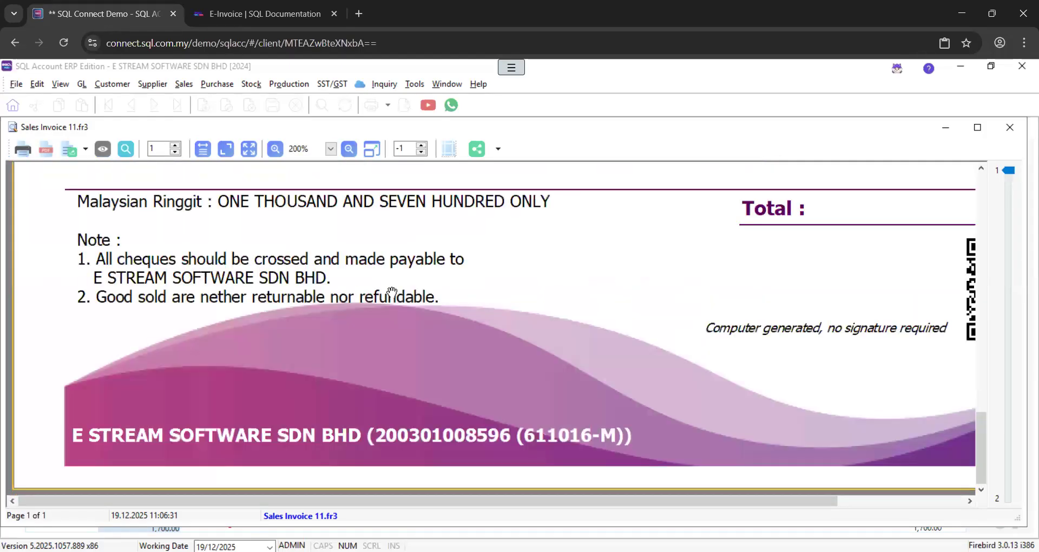
{"action": "left_click_drag", "start_coordinate": [392, 501], "coordinate": [617, 503]}
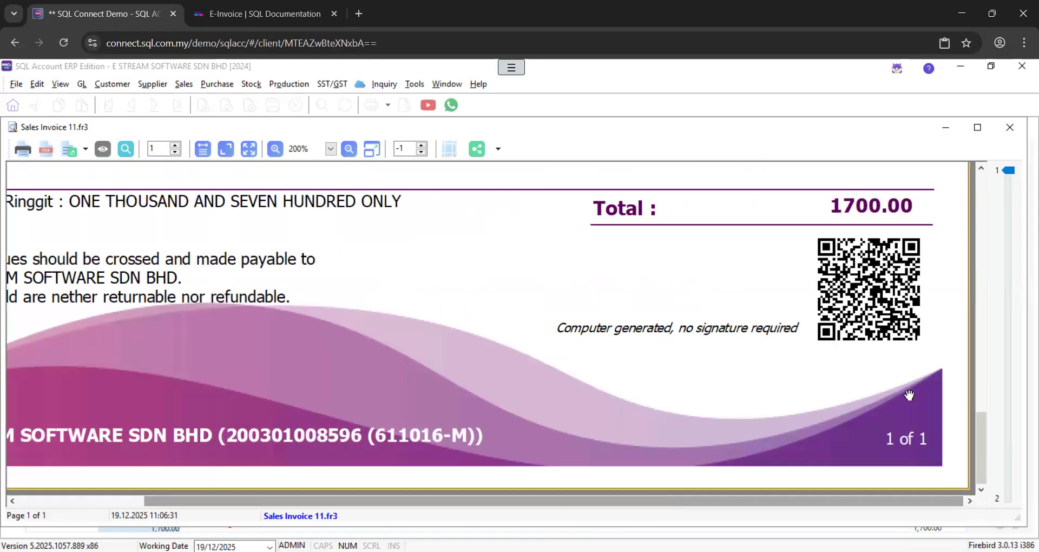
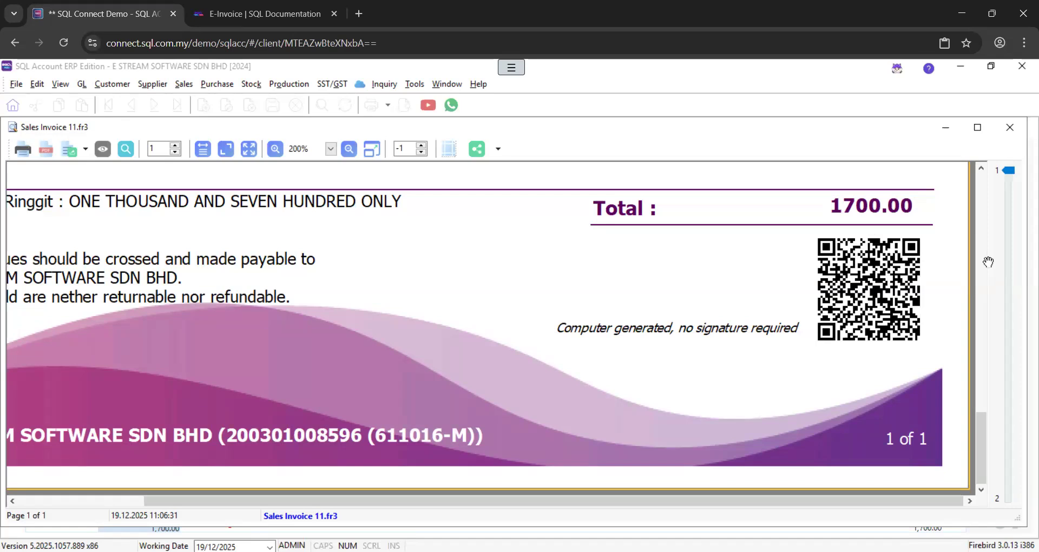
Close the Sales Invoice 11 preview and bring up the MyInvois dropdown for invoice IV-00019
{"action": "left_click", "coordinate": [1017, 131]}
{"action": "left_click", "coordinate": [994, 299]}
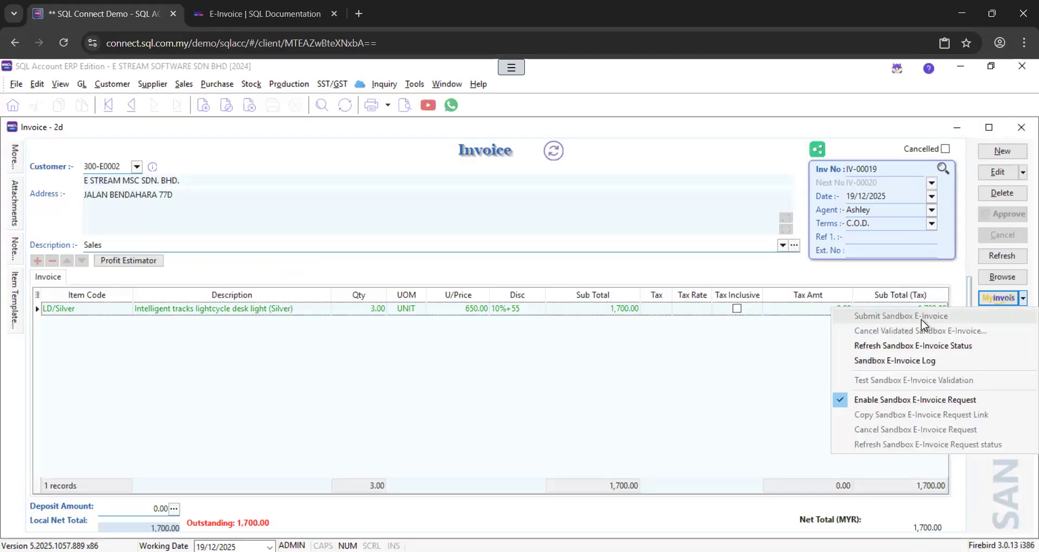
Submit IV-00019 as a sandbox e-invoice, confirm it shows Valid in the list, then return to its details
{"action": "left_click", "coordinate": [1006, 256]}
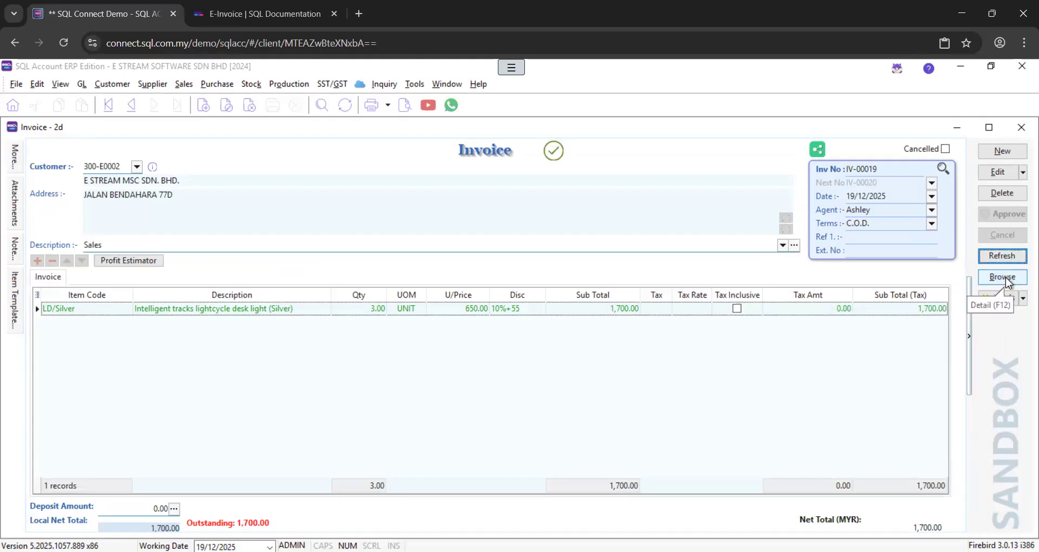
{"action": "left_click", "coordinate": [1003, 277]}
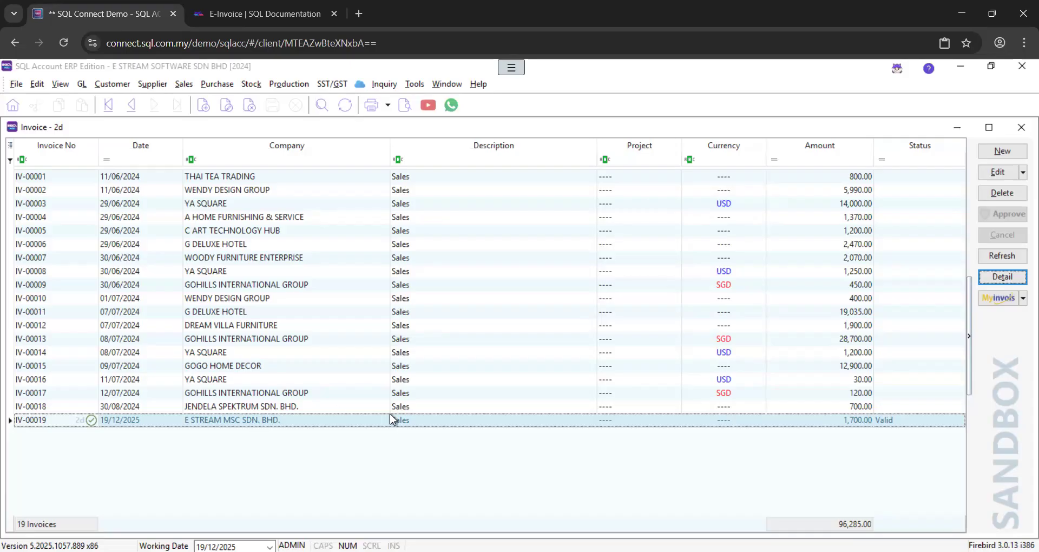
{"action": "left_click", "coordinate": [994, 278]}
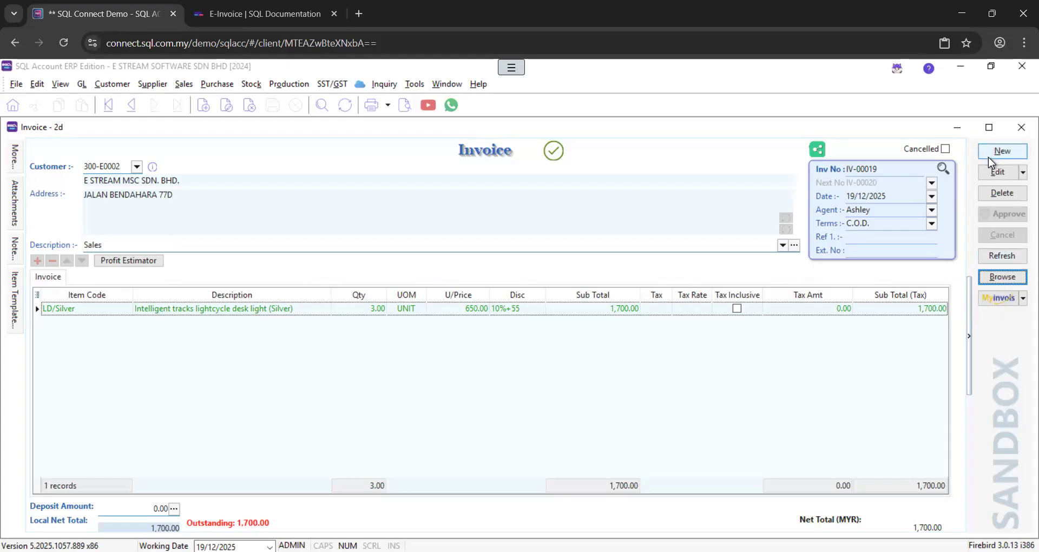
Copy invoice IV-00019 and paste it into a new blank invoice
{"action": "right_click", "coordinate": [631, 161]}
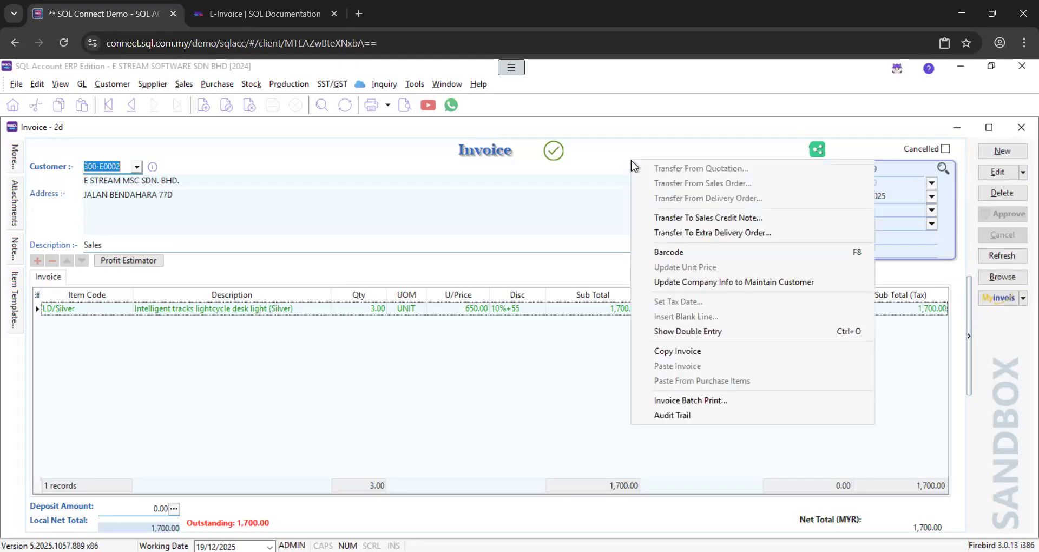
{"action": "left_click", "coordinate": [666, 353]}
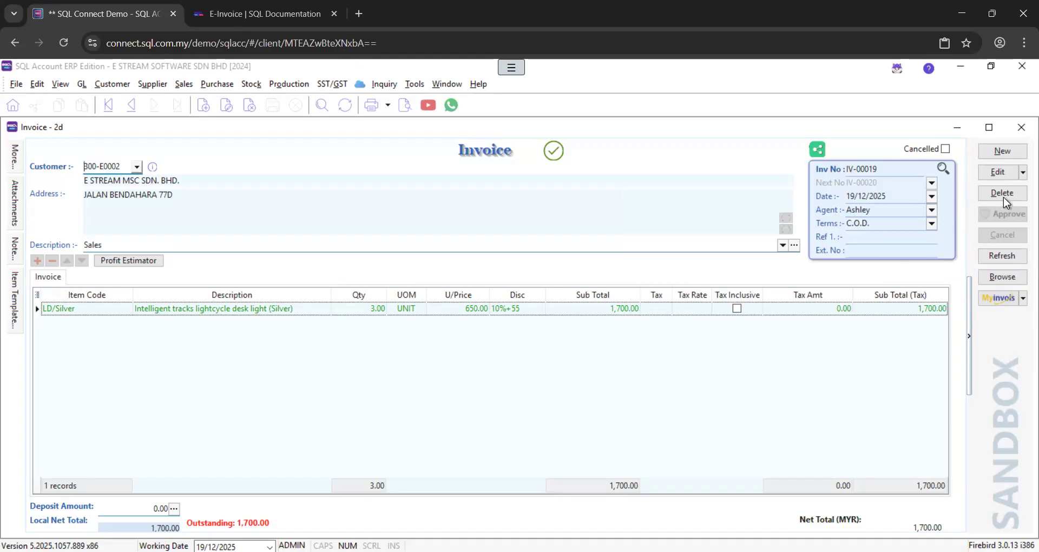
{"action": "left_click", "coordinate": [1005, 152]}
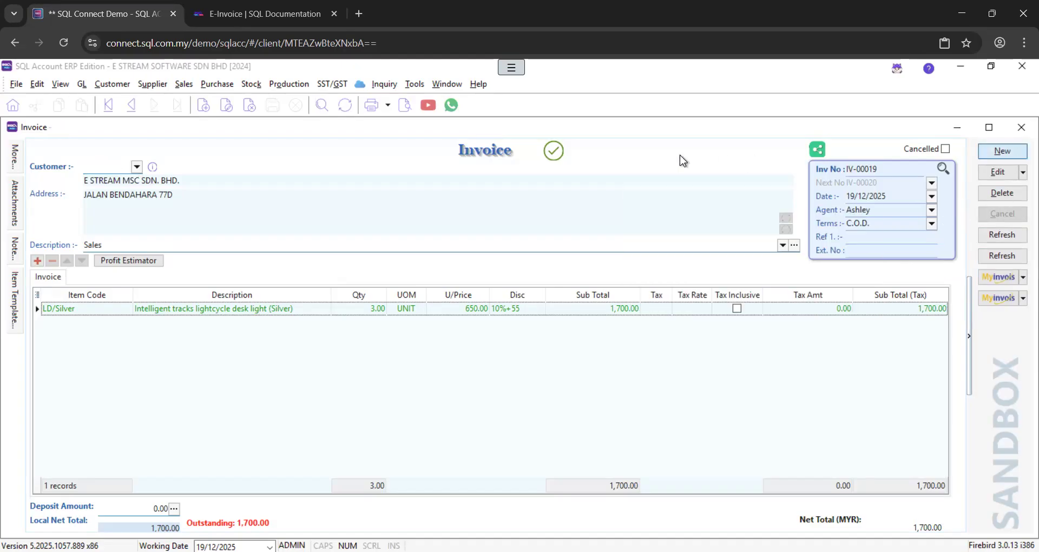
{"action": "right_click", "coordinate": [635, 154]}
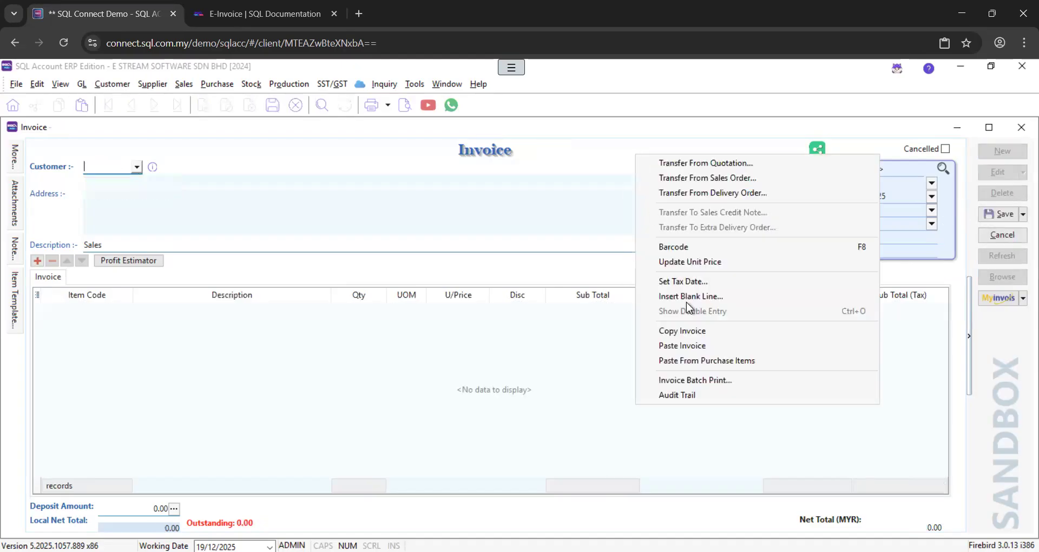
{"action": "left_click", "coordinate": [684, 346]}
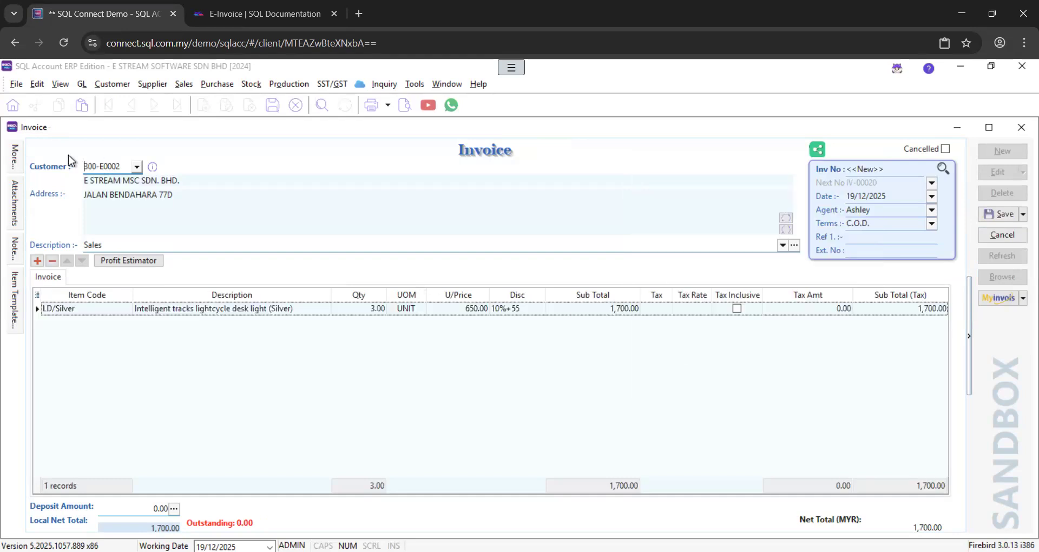
{"action": "mouse_move", "coordinate": [19, 163]}
{"action": "scroll", "coordinate": [198, 290], "scroll_direction": "down", "scroll_amount": 6}
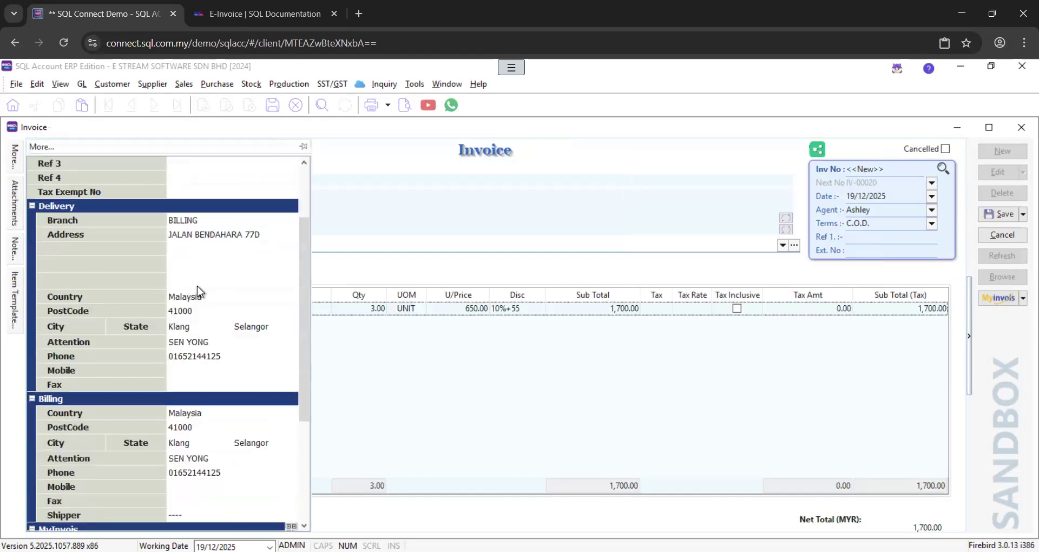
{"action": "left_click", "coordinate": [290, 366]}
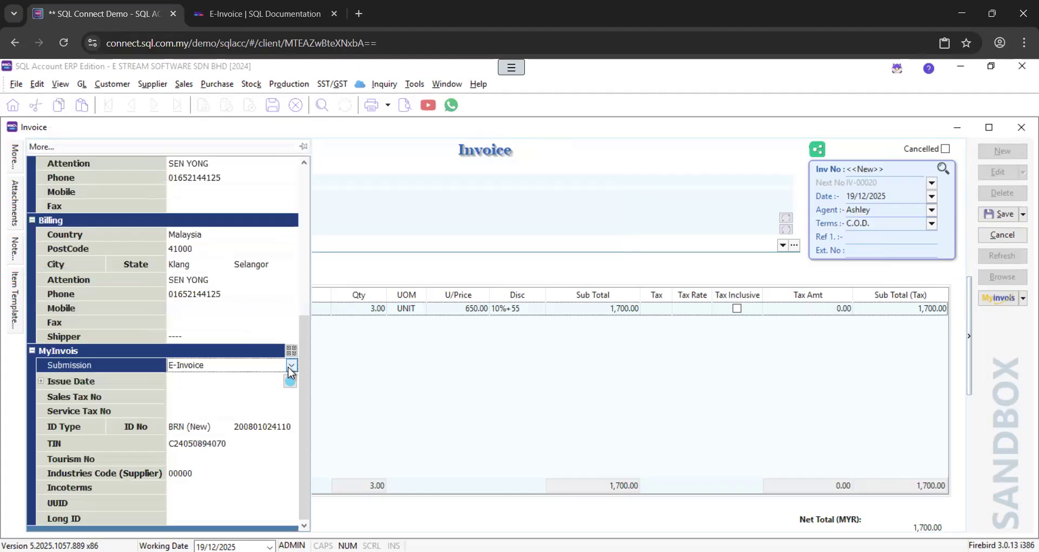
{"action": "left_click", "coordinate": [291, 366]}
{"action": "left_click", "coordinate": [260, 403]}
{"action": "left_click", "coordinate": [280, 439]}
{"action": "left_click", "coordinate": [277, 443]}
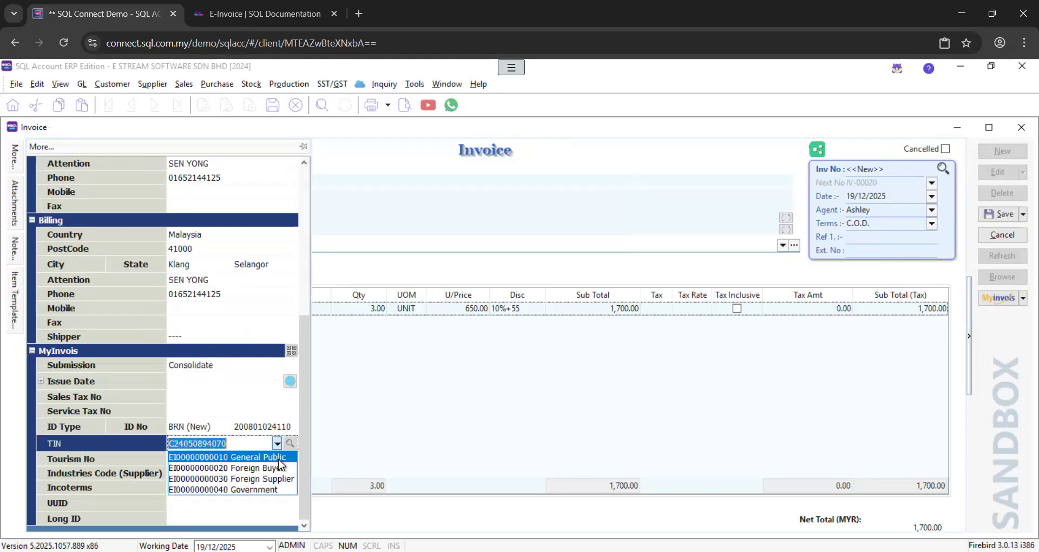
{"action": "left_click", "coordinate": [278, 459]}
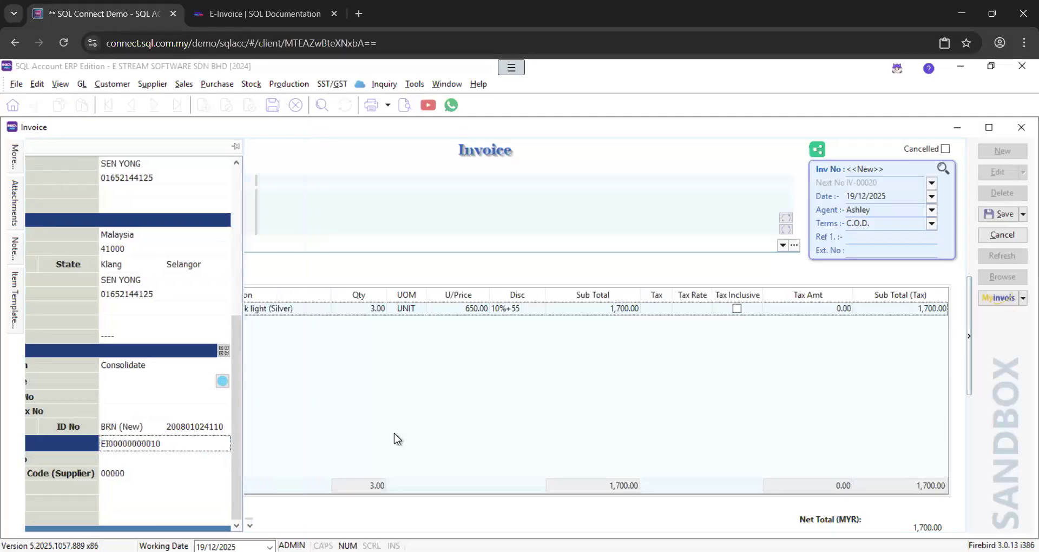
{"action": "left_click", "coordinate": [998, 217]}
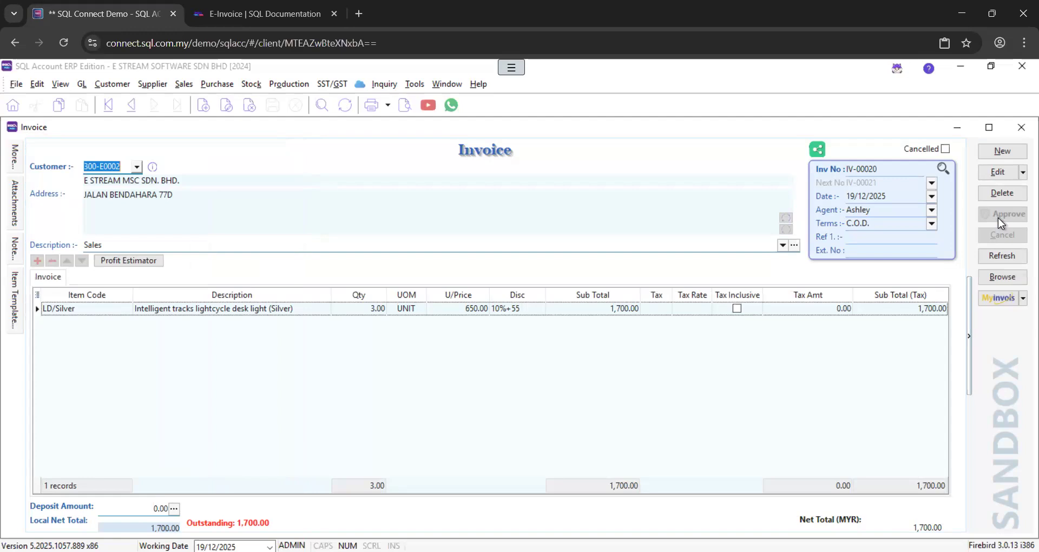
Copy invoice IV-00020 and paste it into a new blank invoice
{"action": "right_click", "coordinate": [629, 167]}
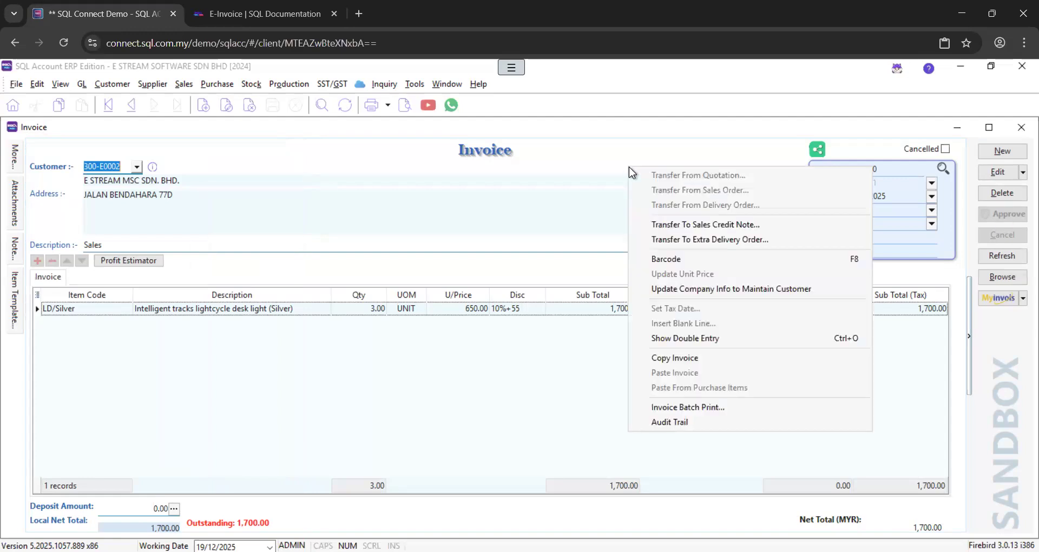
{"action": "left_click", "coordinate": [692, 358]}
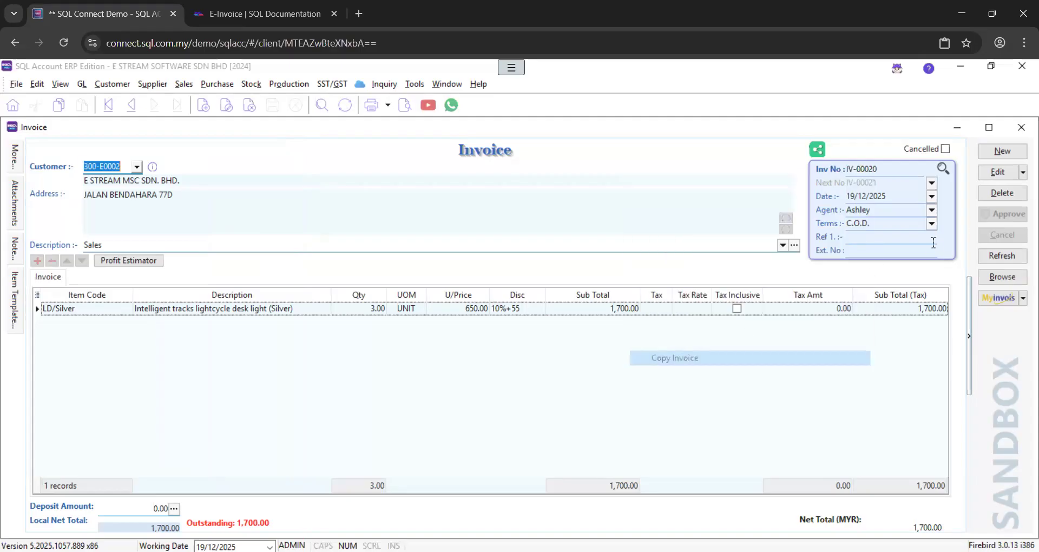
{"action": "left_click", "coordinate": [1001, 151]}
{"action": "right_click", "coordinate": [718, 167]}
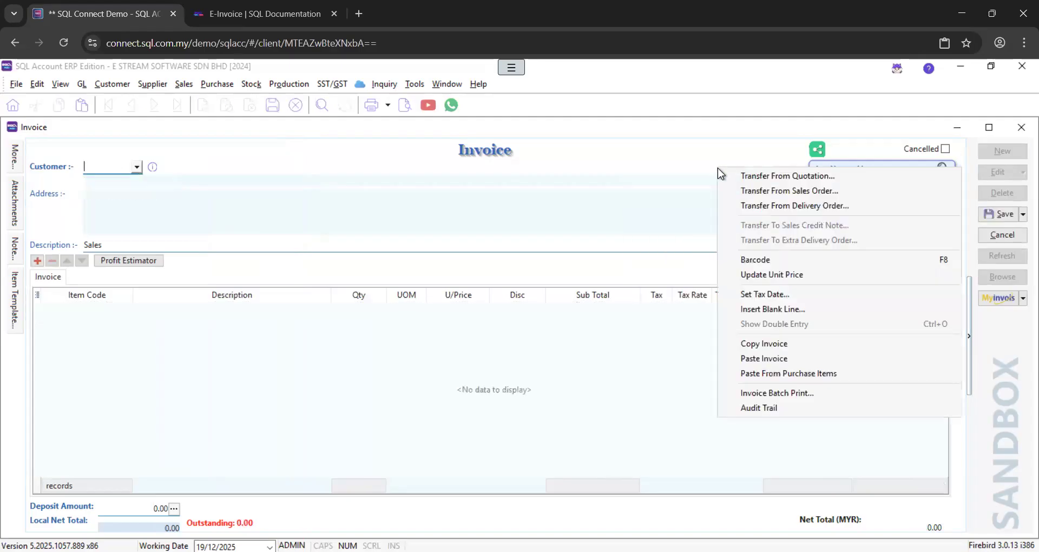
{"action": "left_click", "coordinate": [762, 358]}
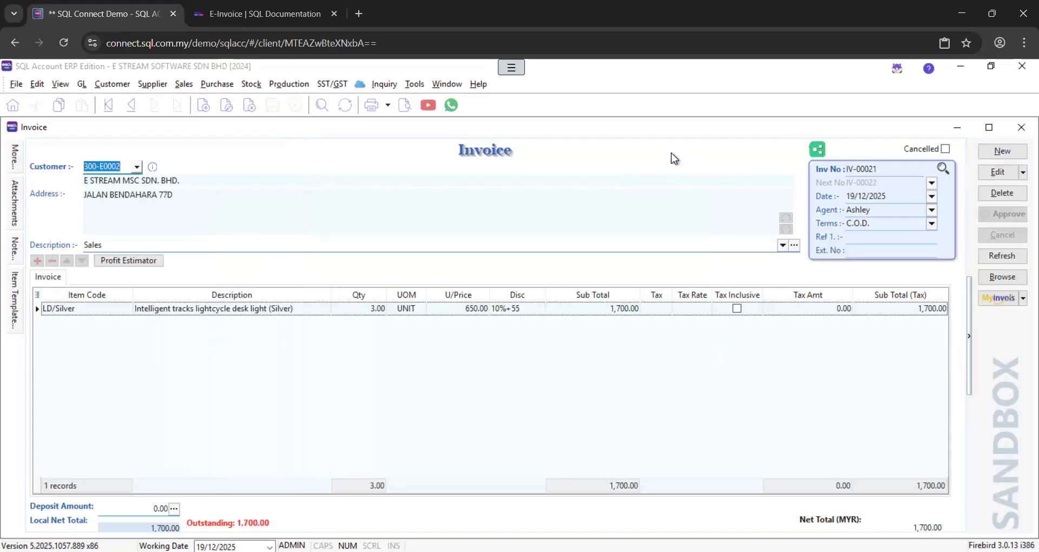
Paste the copy into another new invoice, save it as IV-00022, and return to the invoice list
{"action": "left_click", "coordinate": [1010, 152]}
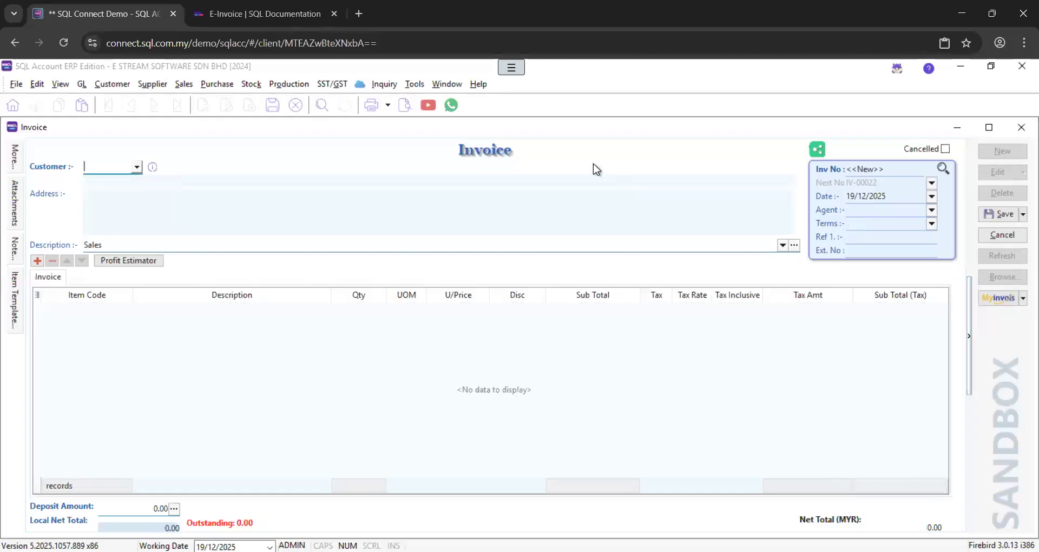
{"action": "right_click", "coordinate": [593, 163]}
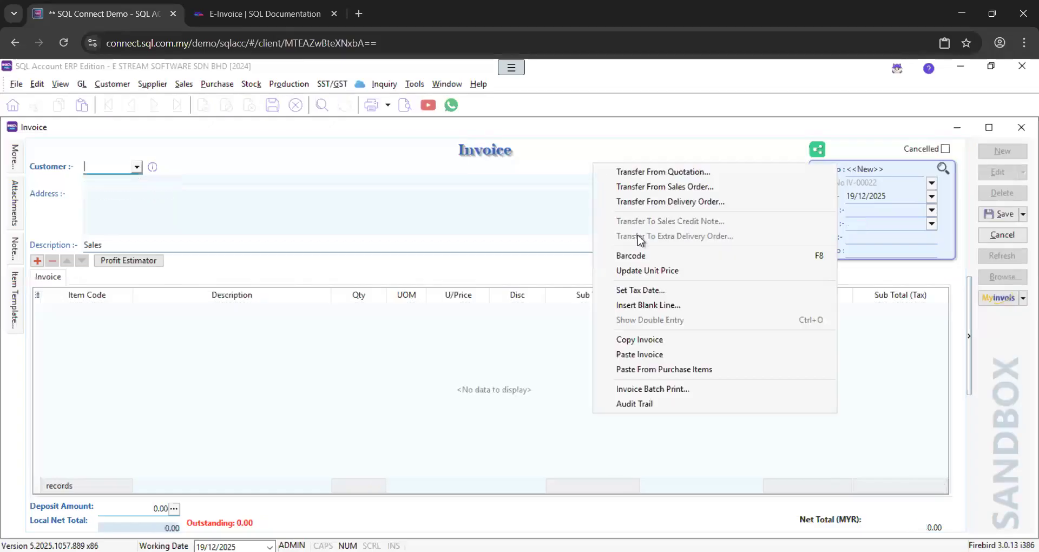
{"action": "left_click", "coordinate": [670, 358]}
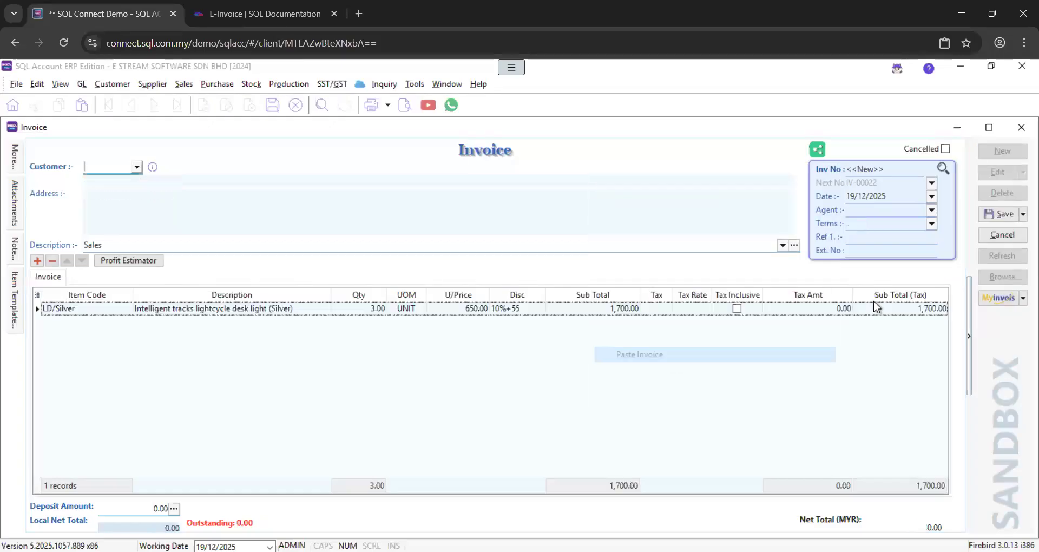
{"action": "left_click", "coordinate": [1000, 214]}
{"action": "left_click", "coordinate": [998, 277]}
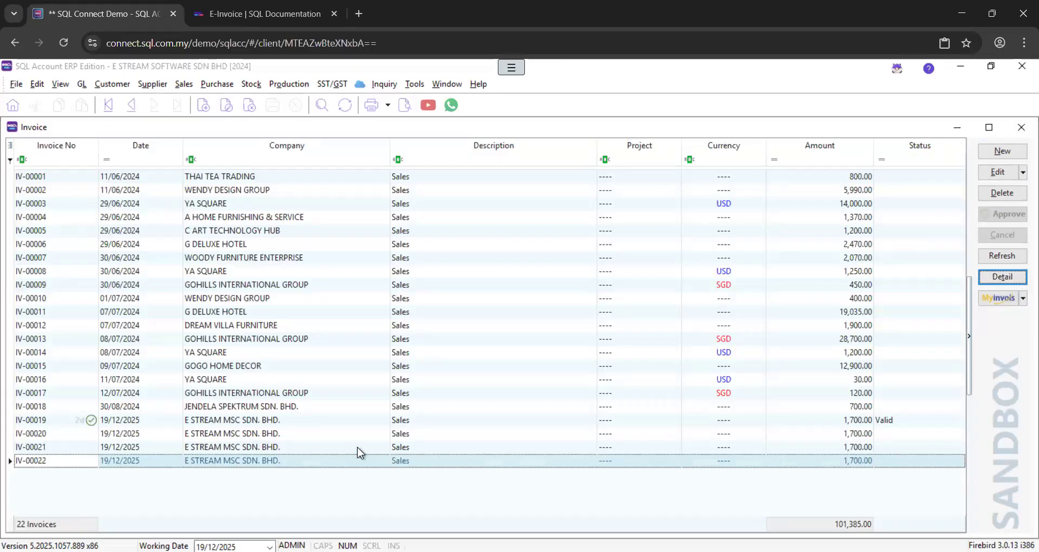
{"action": "left_click", "coordinate": [1002, 278]}
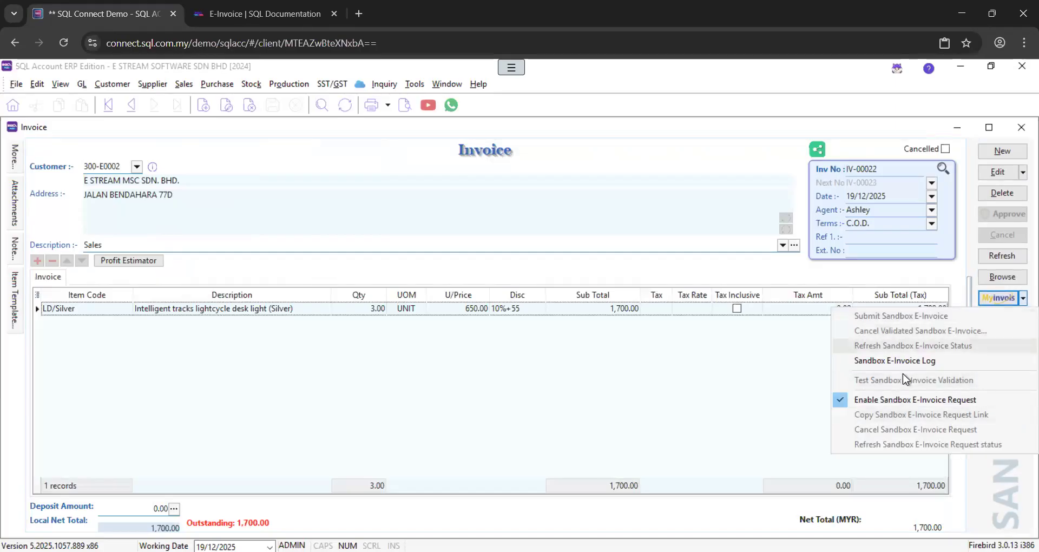
{"action": "left_click", "coordinate": [791, 388]}
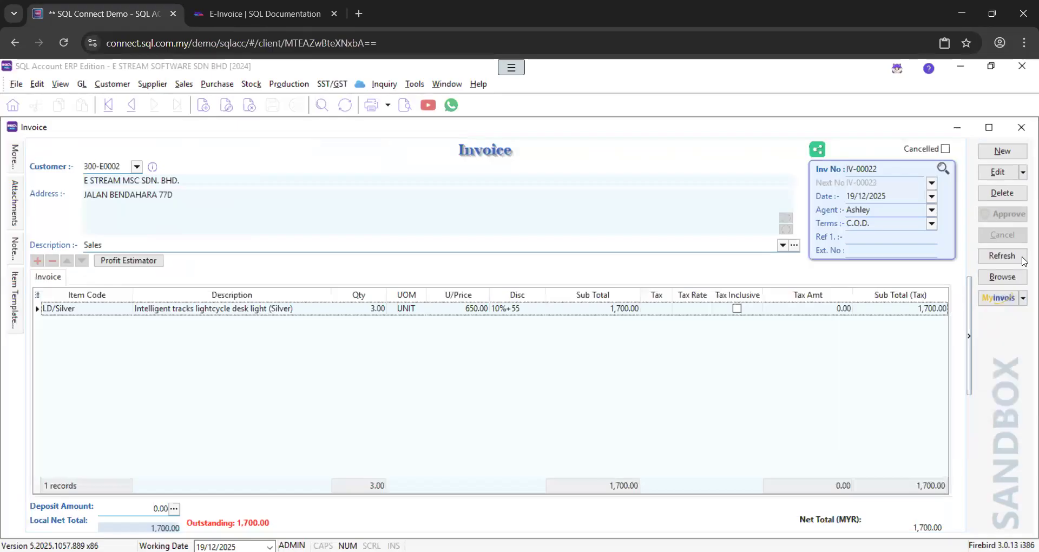
{"action": "left_click", "coordinate": [1010, 278]}
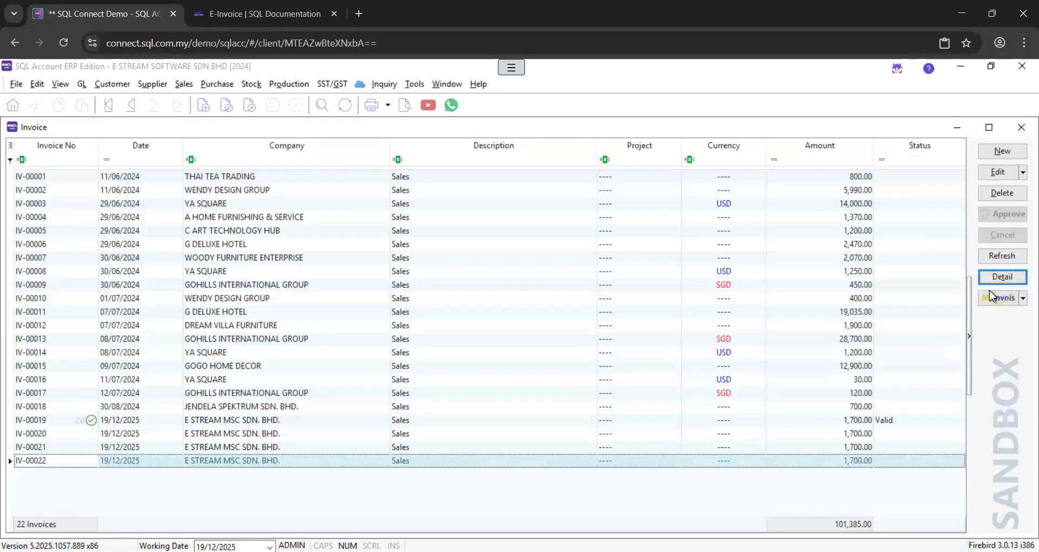
Start Consolidate Sandbox E-Invoice for IV-00020 to IV-00022 and advance to the 5,100.00 summary
{"action": "left_click", "coordinate": [1000, 301]}
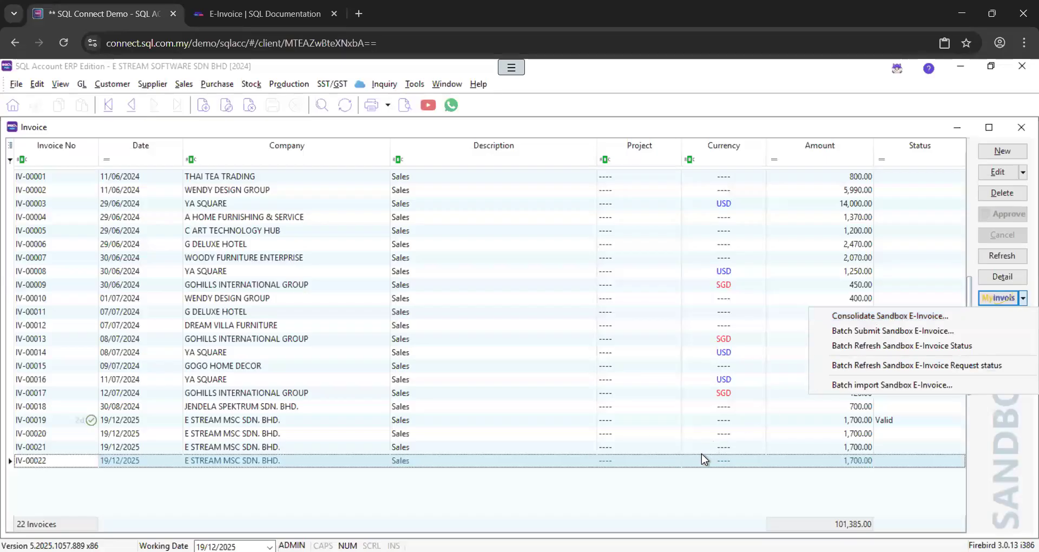
{"action": "left_click", "coordinate": [851, 316]}
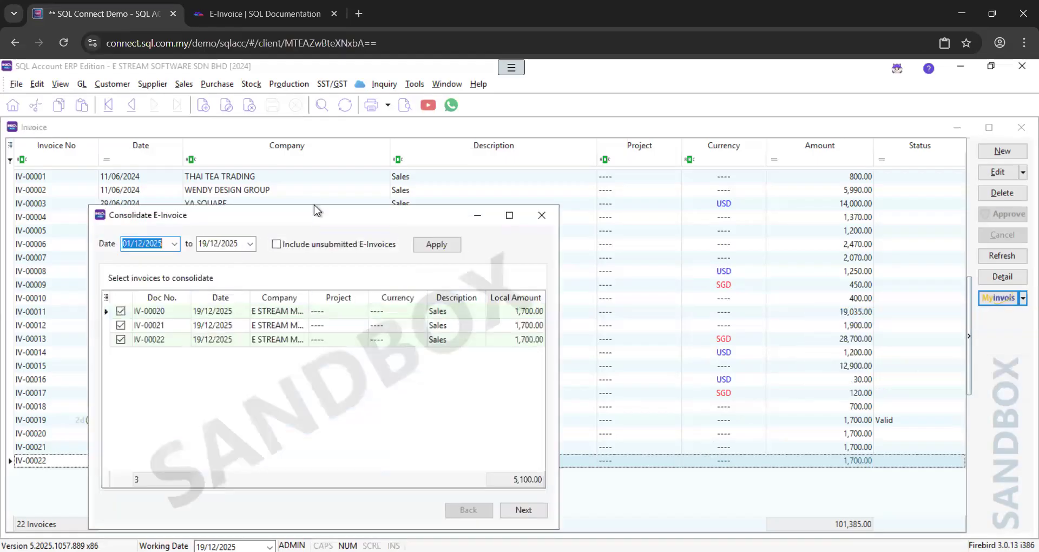
{"action": "left_click_drag", "start_coordinate": [311, 216], "coordinate": [472, 213]}
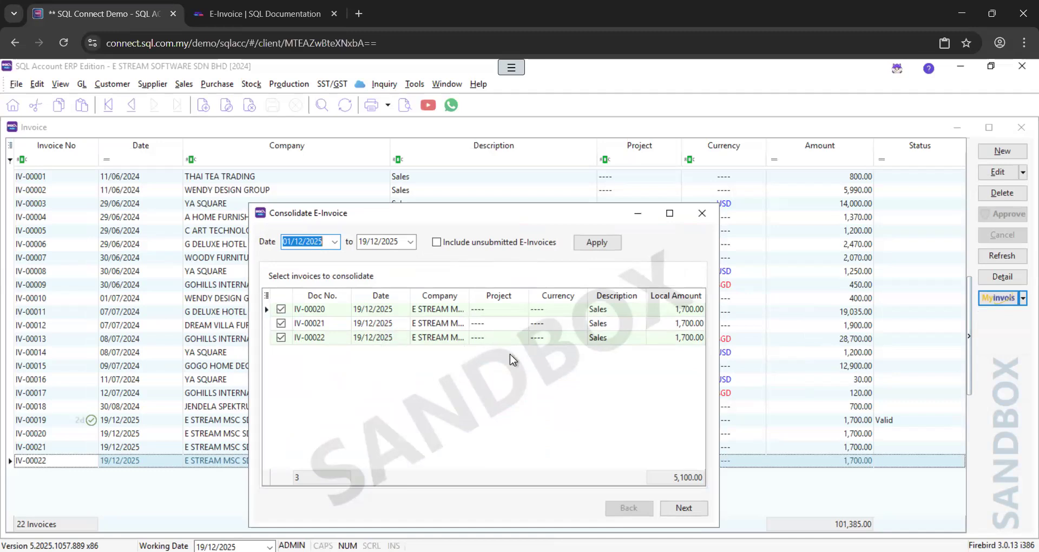
{"action": "left_click", "coordinate": [685, 508]}
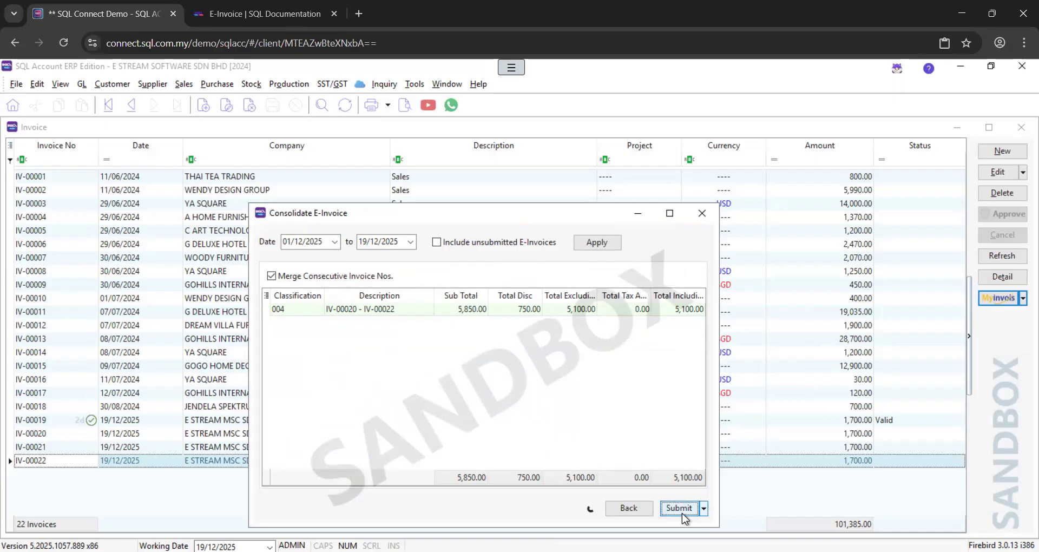
Submit consolidated e-invoice CI-00001, confirm its Valid status, and close the status window
{"action": "left_click", "coordinate": [682, 513]}
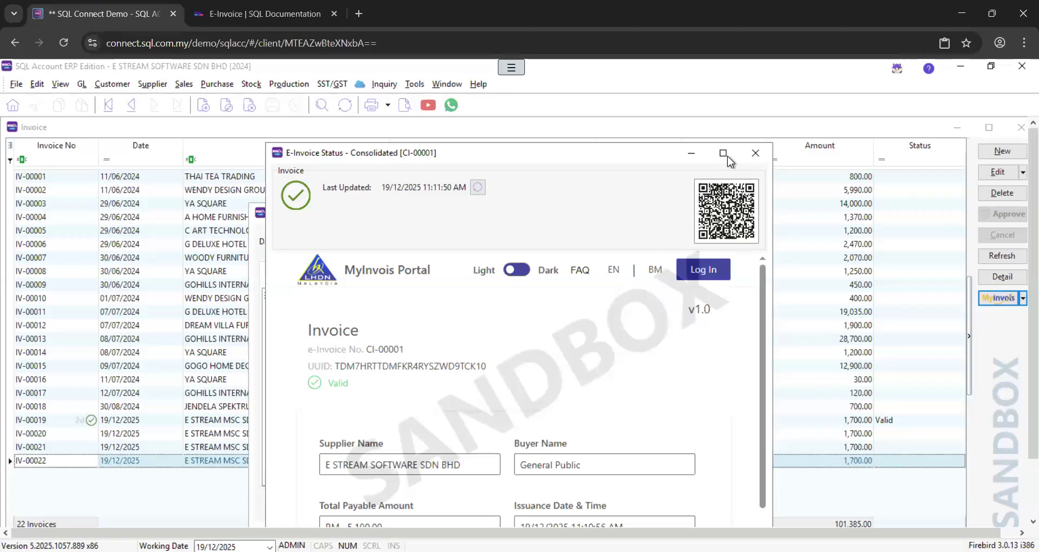
{"action": "left_click", "coordinate": [753, 154]}
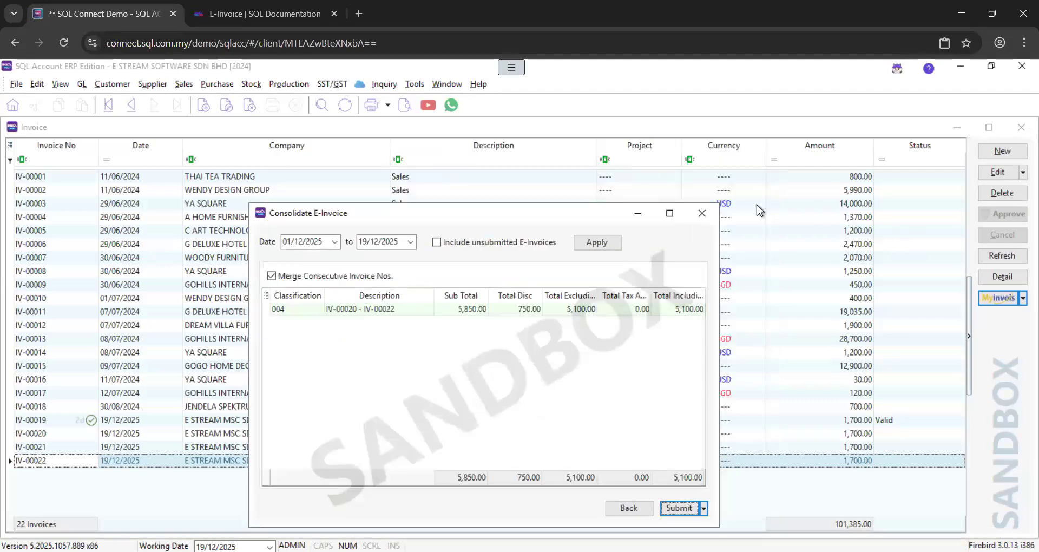
Close the consolidation window, refresh the invoice list, and check IV-00020 to IV-00022 show Valid
{"action": "left_click", "coordinate": [702, 214]}
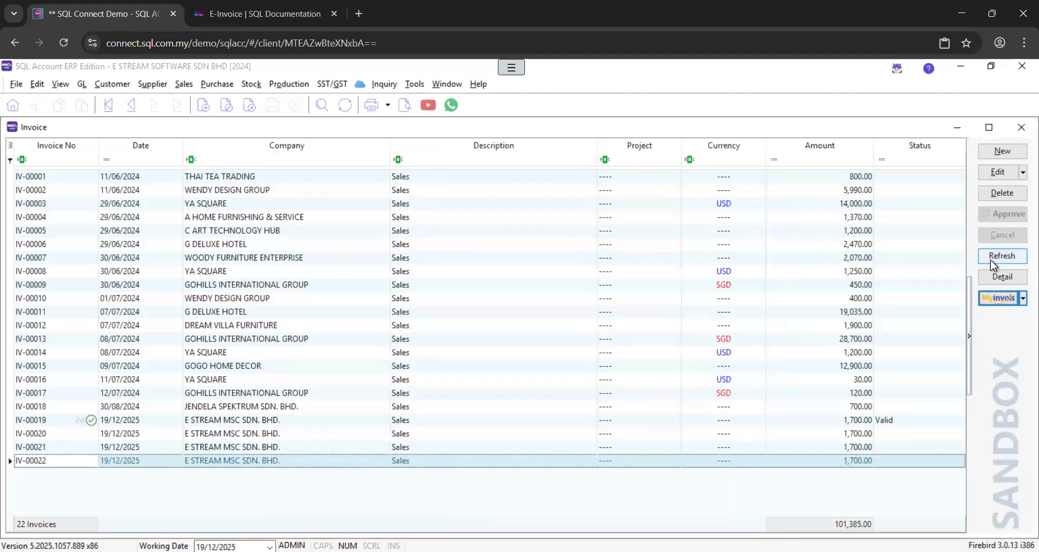
{"action": "left_click", "coordinate": [990, 260]}
{"action": "left_click", "coordinate": [891, 438]}
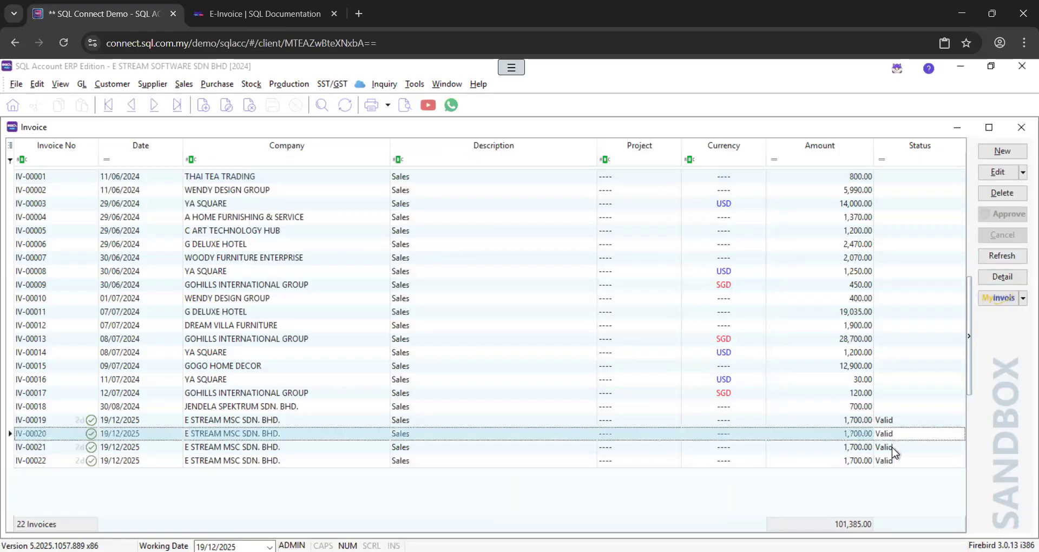
{"action": "left_click", "coordinate": [892, 447]}
{"action": "left_click", "coordinate": [892, 460]}
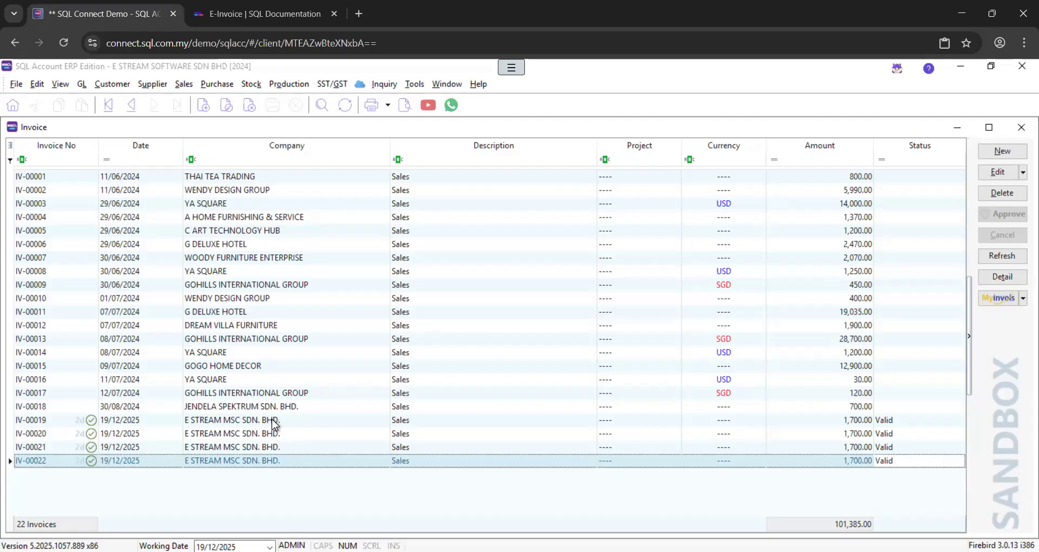
Copy invoice IV-00019 and save a pasted copy as new invoice IV-00023
{"action": "double_click", "coordinate": [273, 421]}
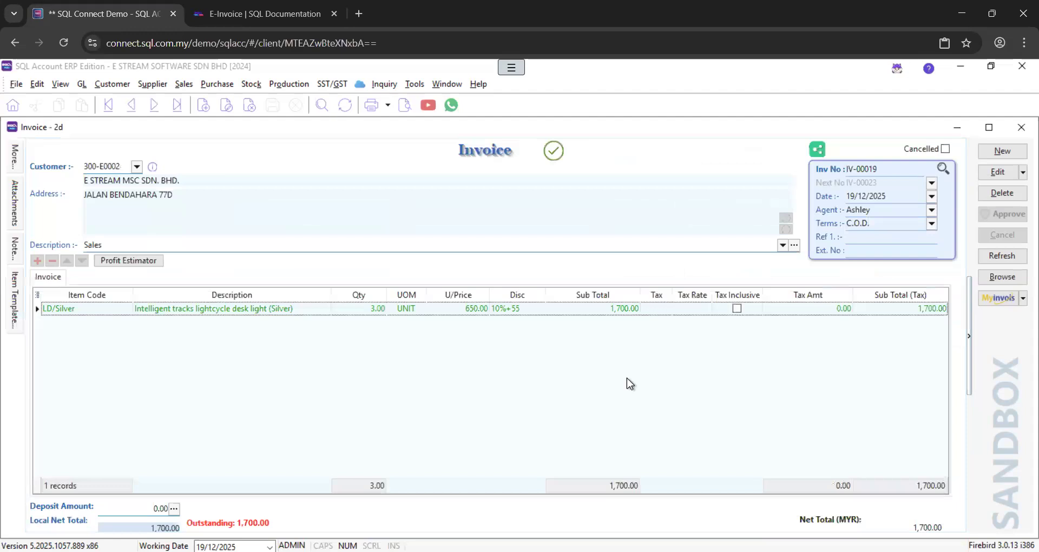
{"action": "right_click", "coordinate": [592, 269]}
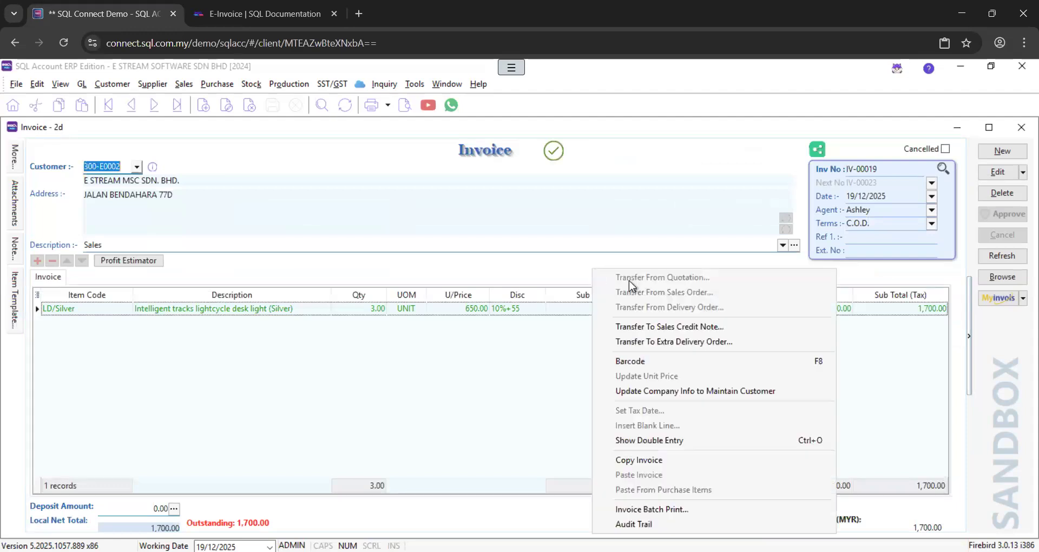
{"action": "left_click", "coordinate": [656, 461]}
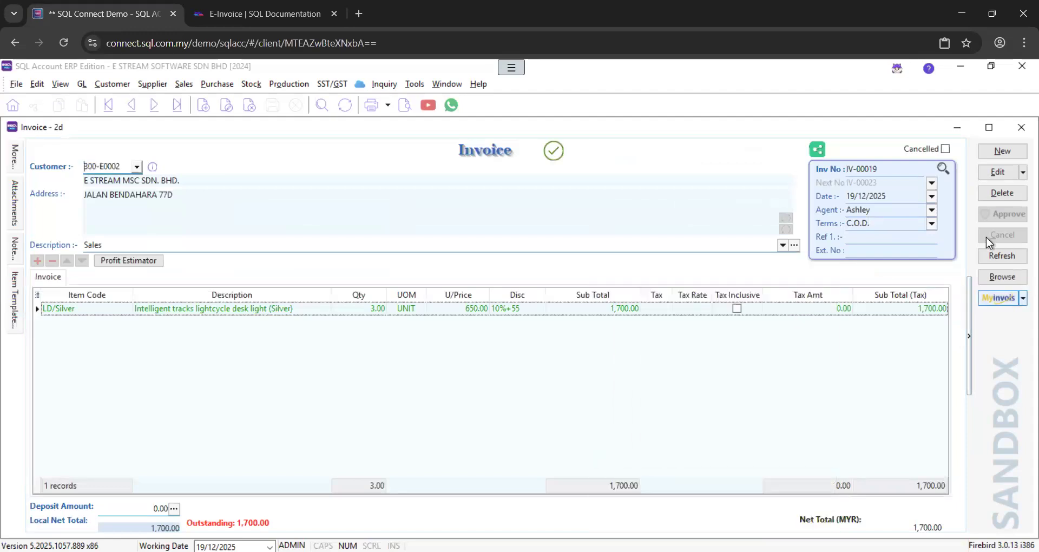
{"action": "left_click", "coordinate": [1001, 151]}
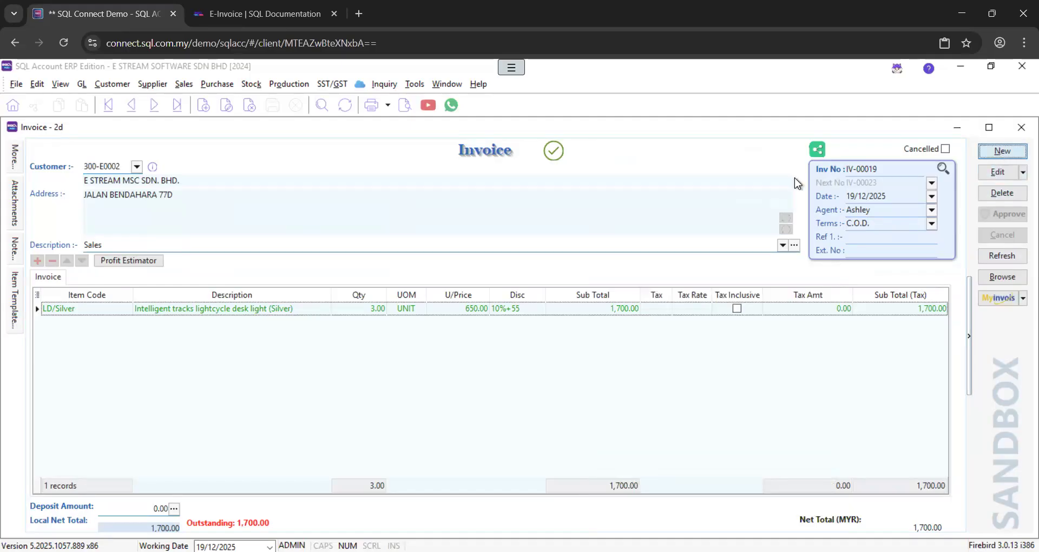
{"action": "right_click", "coordinate": [635, 166]}
{"action": "left_click", "coordinate": [706, 353]}
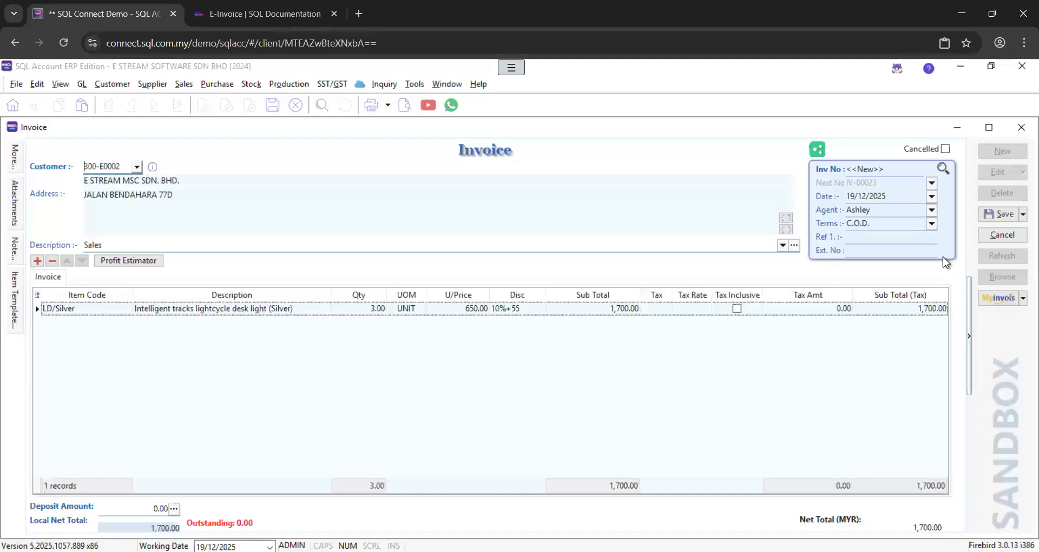
{"action": "left_click", "coordinate": [996, 212]}
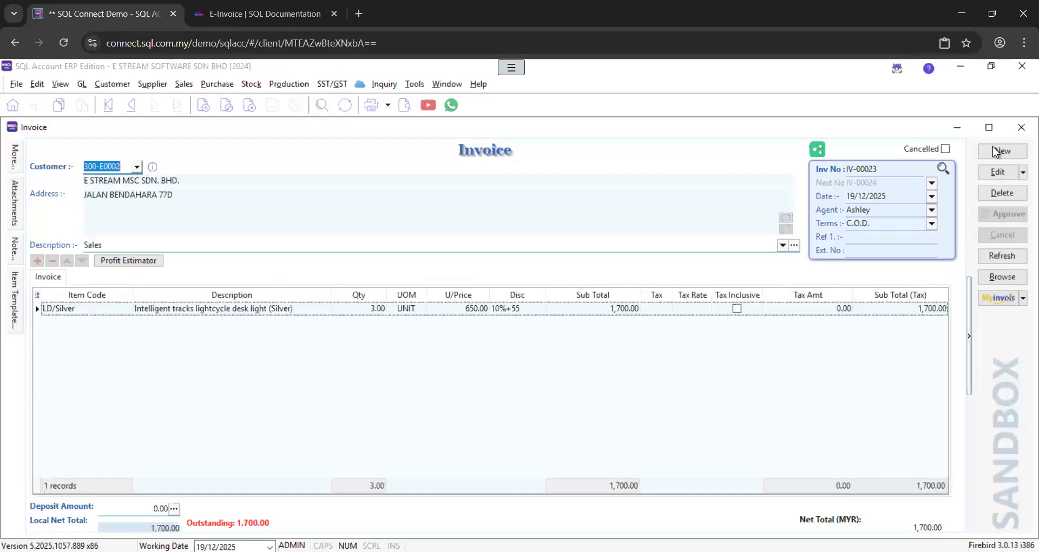
Paste and save two more copies of the 1,700.00 invoice as IV-00024 and IV-00025
{"action": "left_click", "coordinate": [991, 150]}
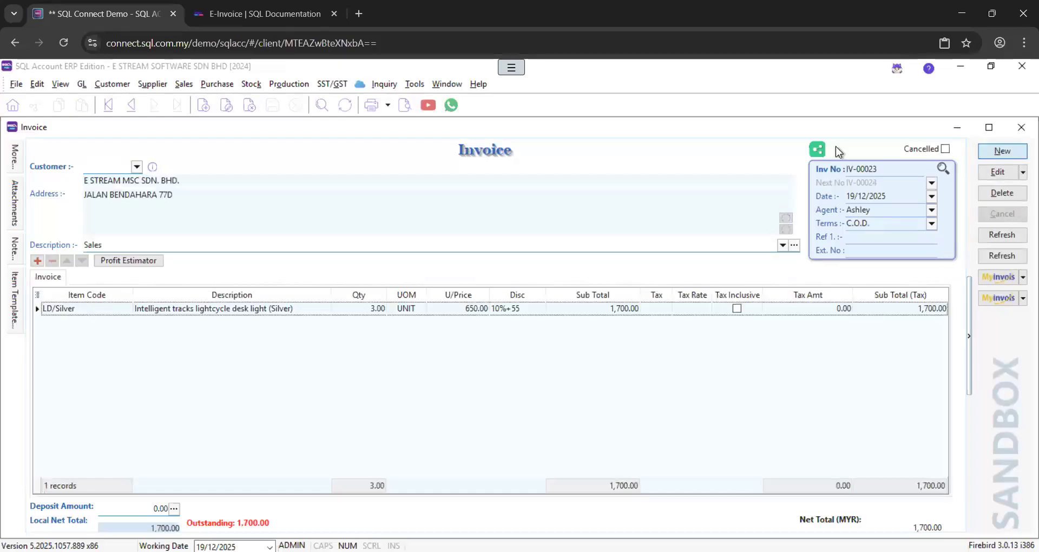
{"action": "right_click", "coordinate": [622, 151]}
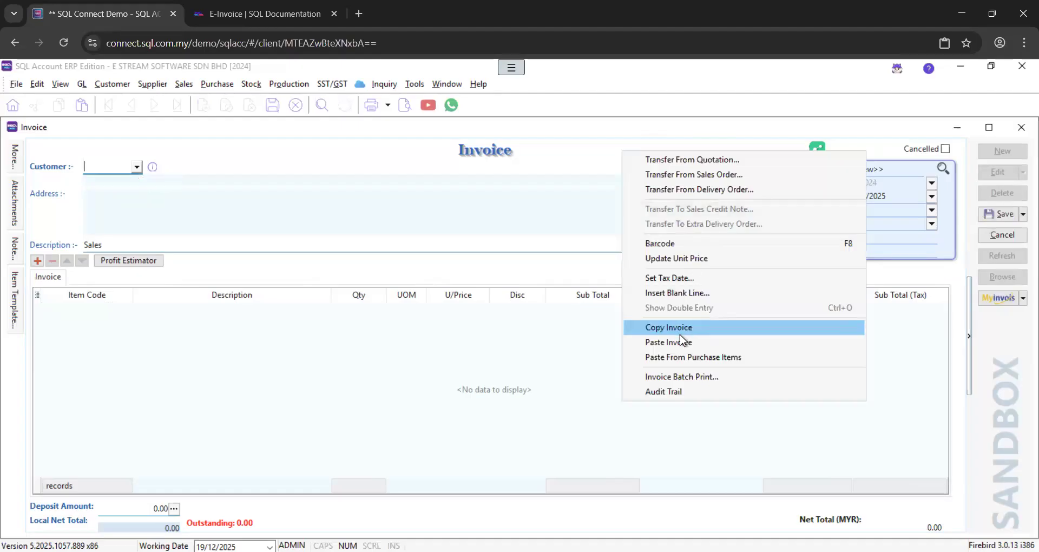
{"action": "left_click", "coordinate": [679, 341]}
{"action": "left_click", "coordinate": [991, 215]}
{"action": "left_click", "coordinate": [1003, 151]}
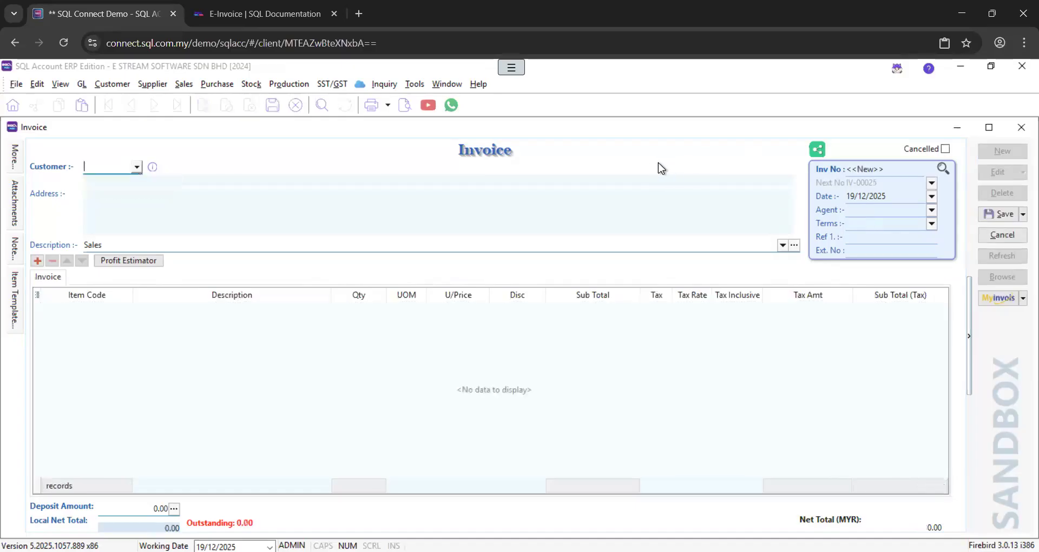
{"action": "right_click", "coordinate": [650, 162]}
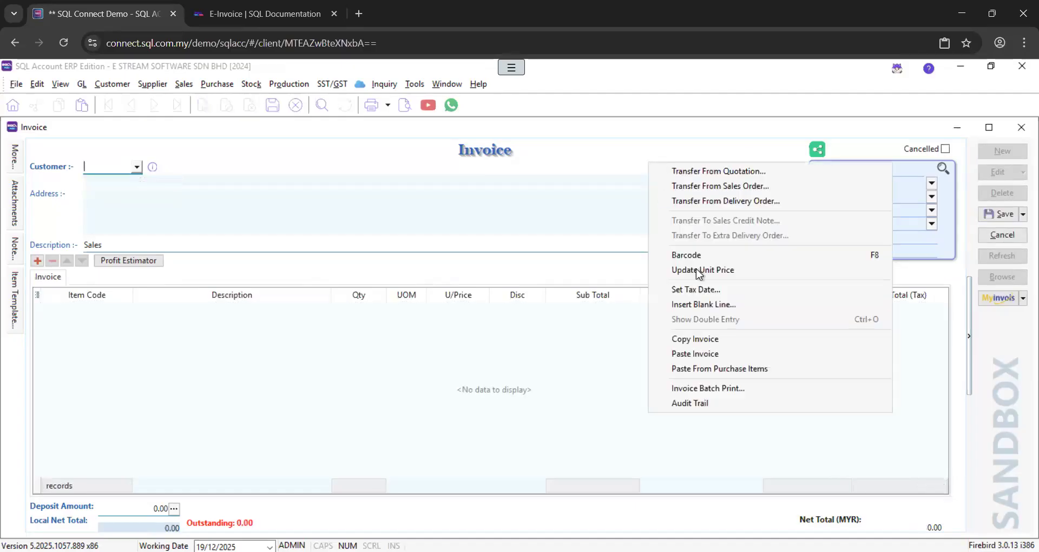
{"action": "left_click", "coordinate": [705, 351]}
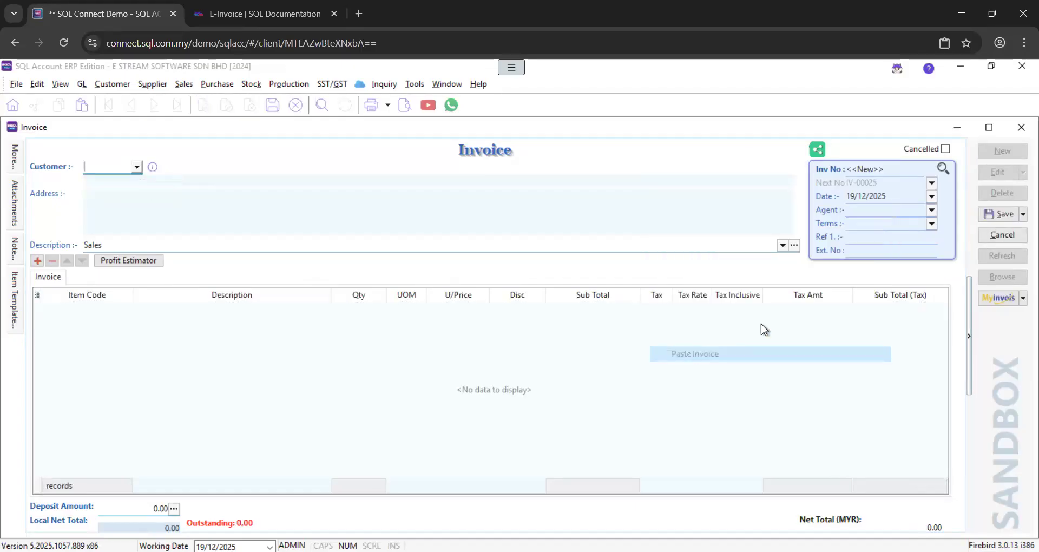
{"action": "left_click", "coordinate": [995, 215]}
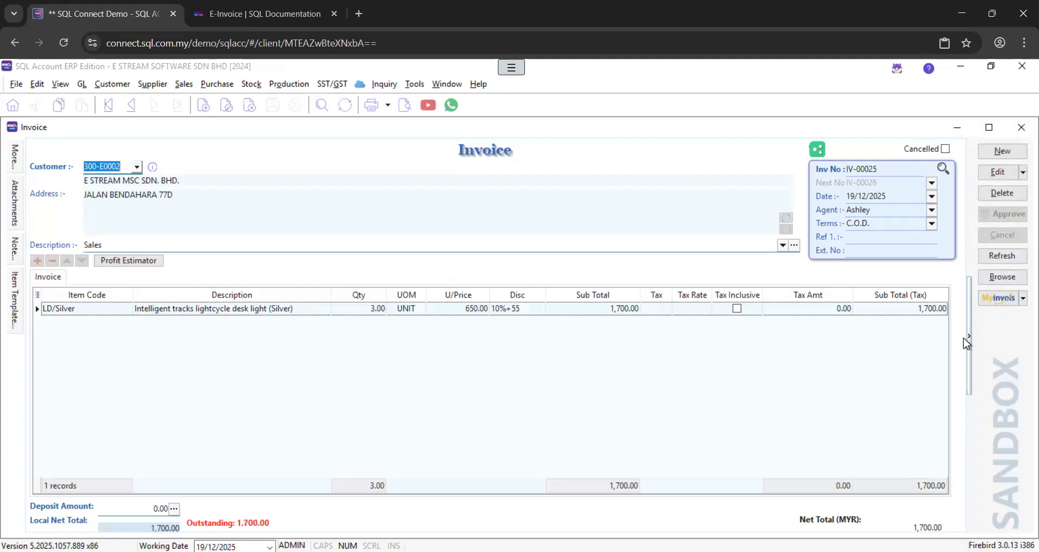
{"action": "left_click", "coordinate": [1000, 298]}
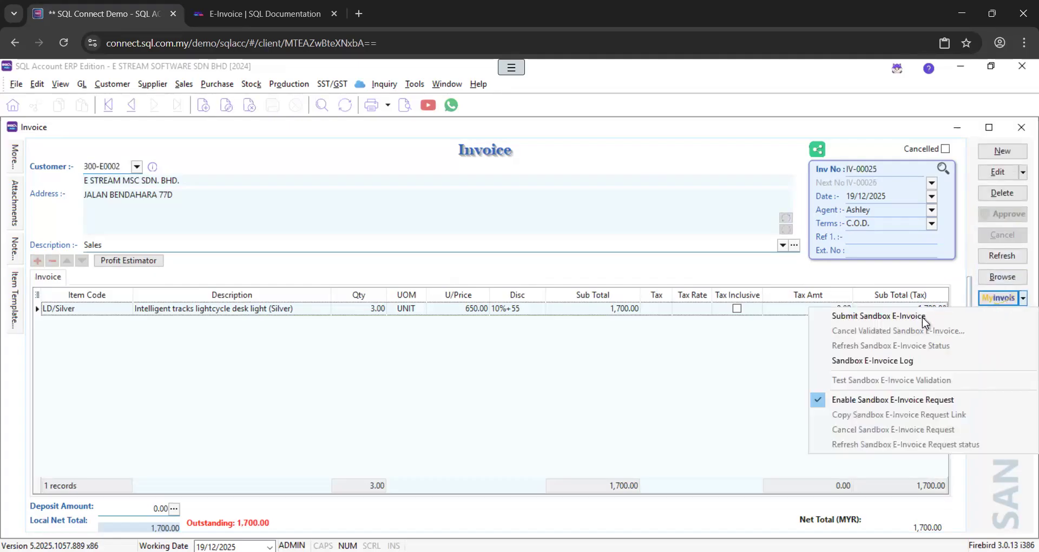
{"action": "left_click", "coordinate": [1016, 283]}
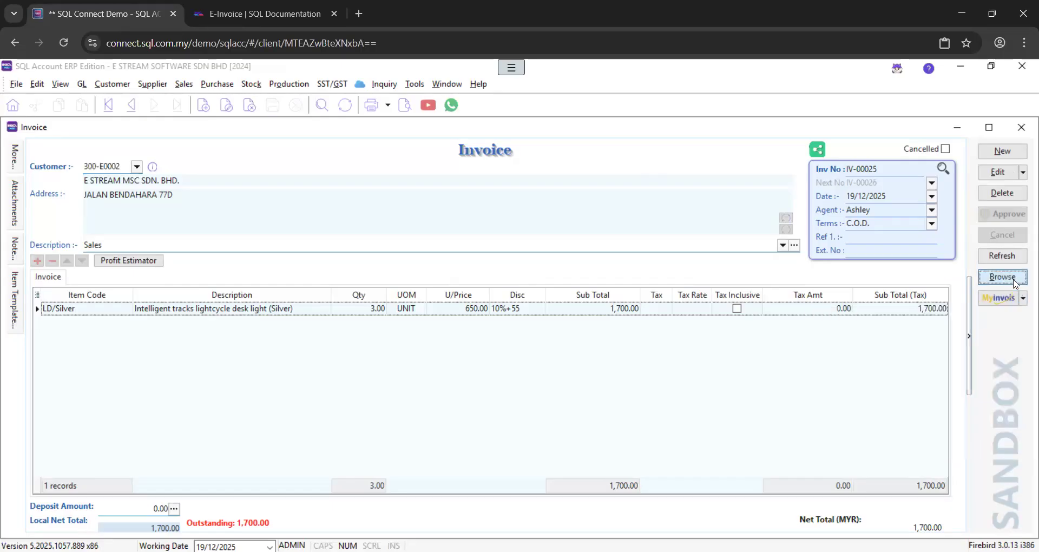
Batch submit the three new invoices IV-00023 to IV-00025 as sandbox e-invoices
{"action": "left_click", "coordinate": [1015, 284]}
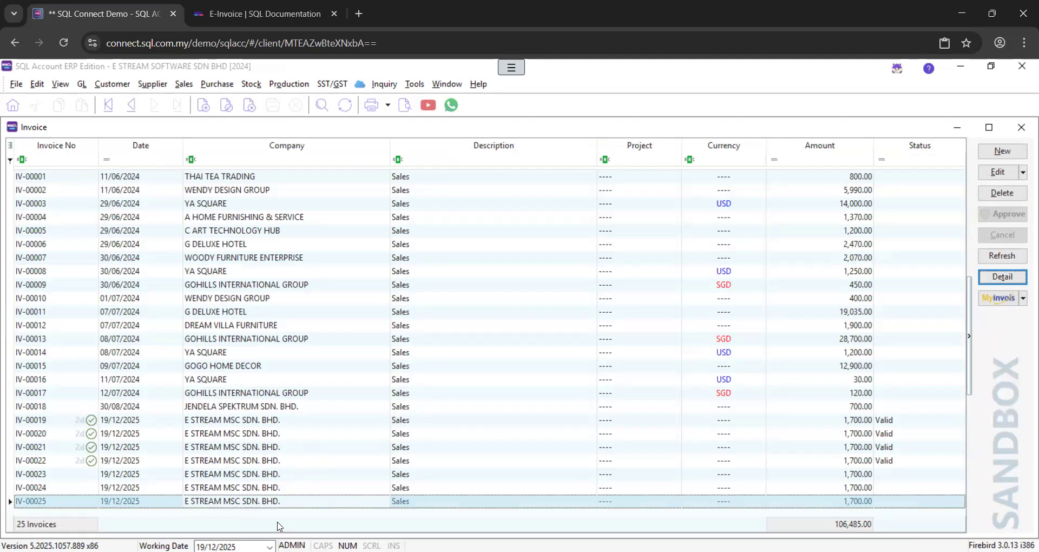
{"action": "left_click", "coordinate": [1000, 306]}
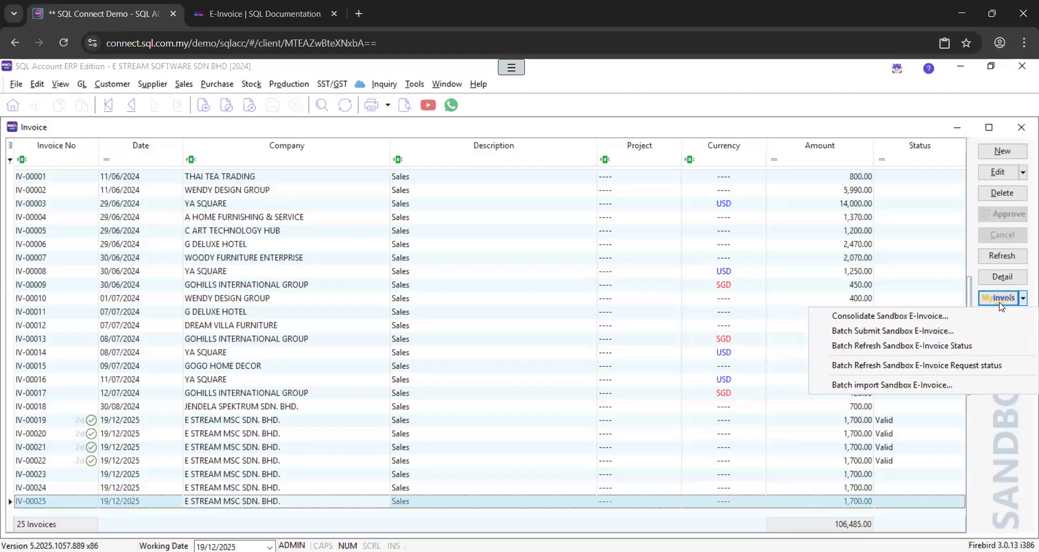
{"action": "left_click", "coordinate": [846, 331]}
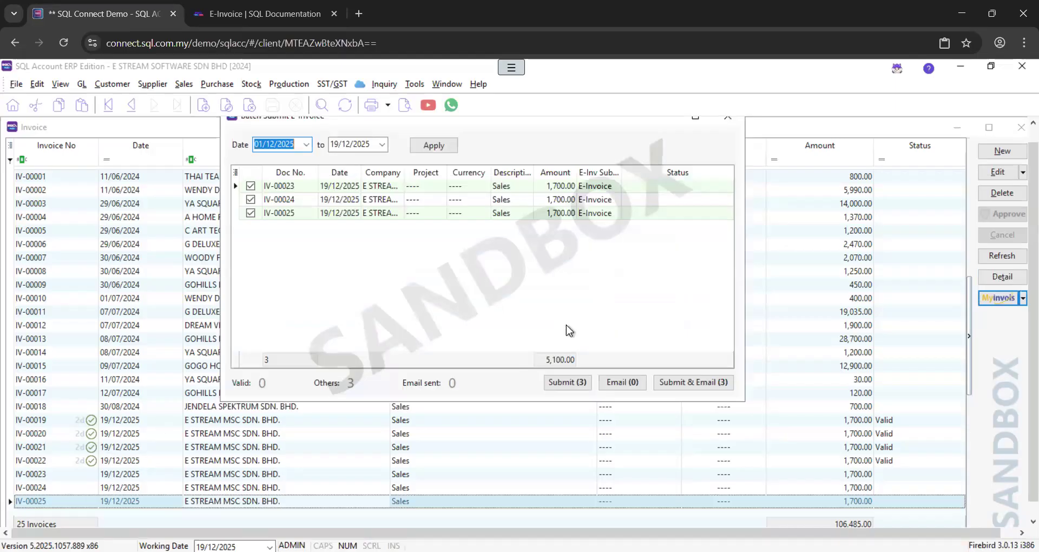
{"action": "left_click", "coordinate": [568, 381]}
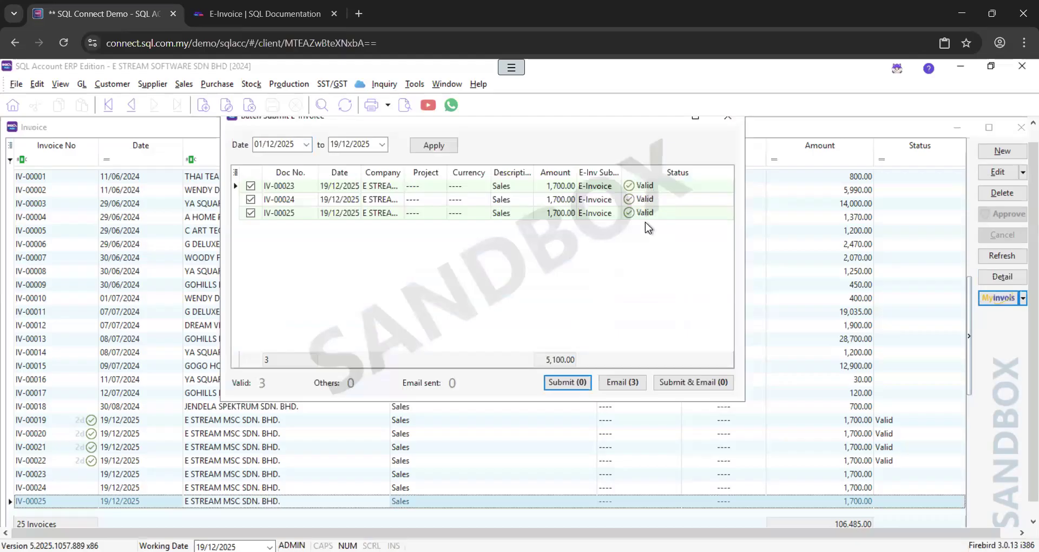
{"action": "left_click", "coordinate": [730, 120]}
Refresh the invoice list and confirm IV-00023, IV-00024 and IV-00025 show Valid
{"action": "left_click", "coordinate": [1004, 259]}
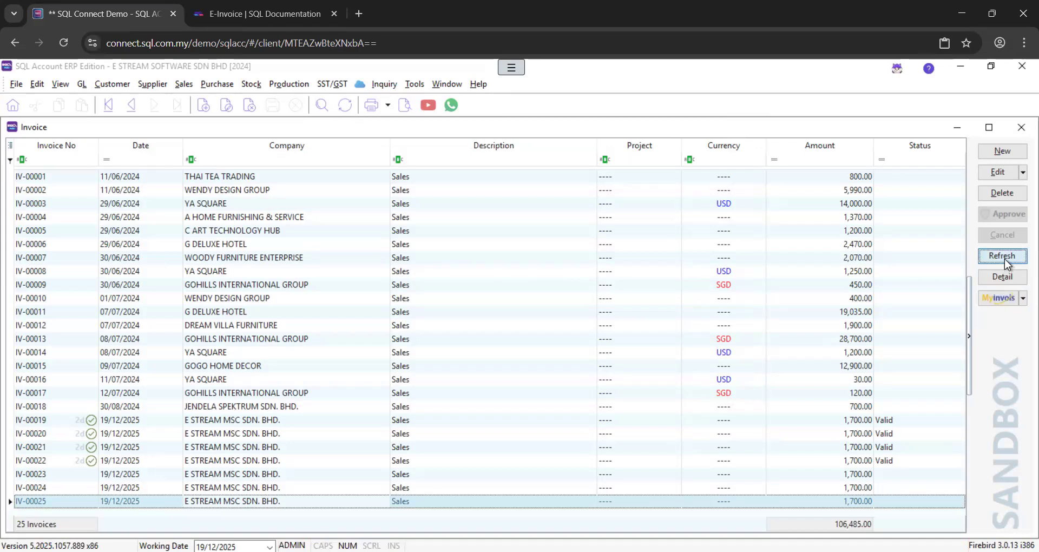
{"action": "left_click", "coordinate": [895, 480]}
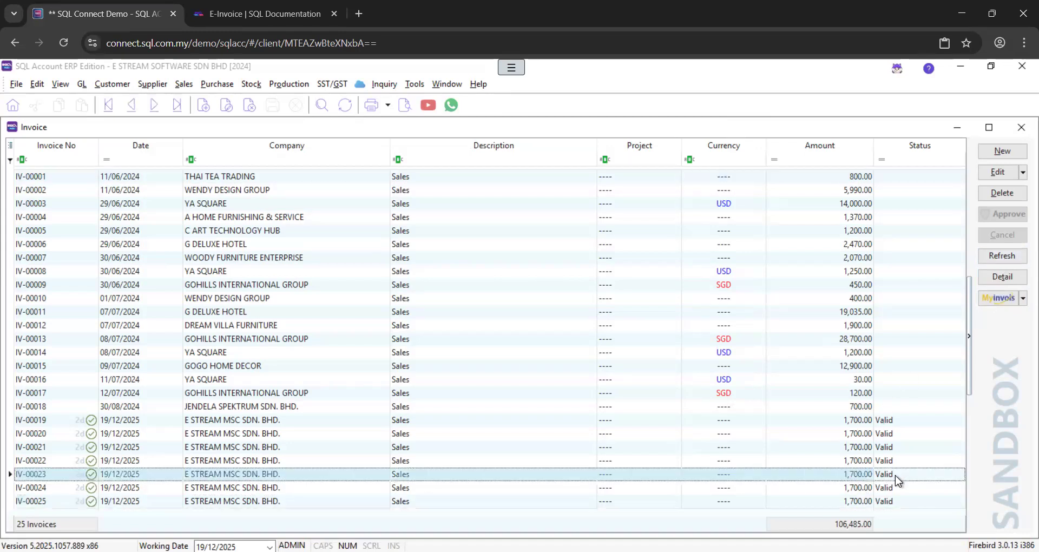
{"action": "left_click", "coordinate": [885, 485]}
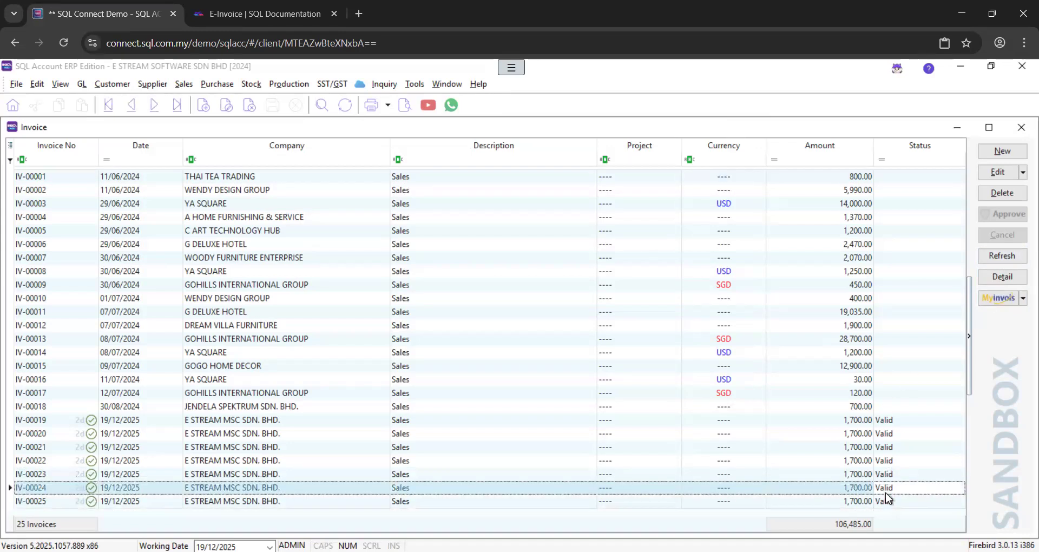
{"action": "left_click", "coordinate": [887, 502]}
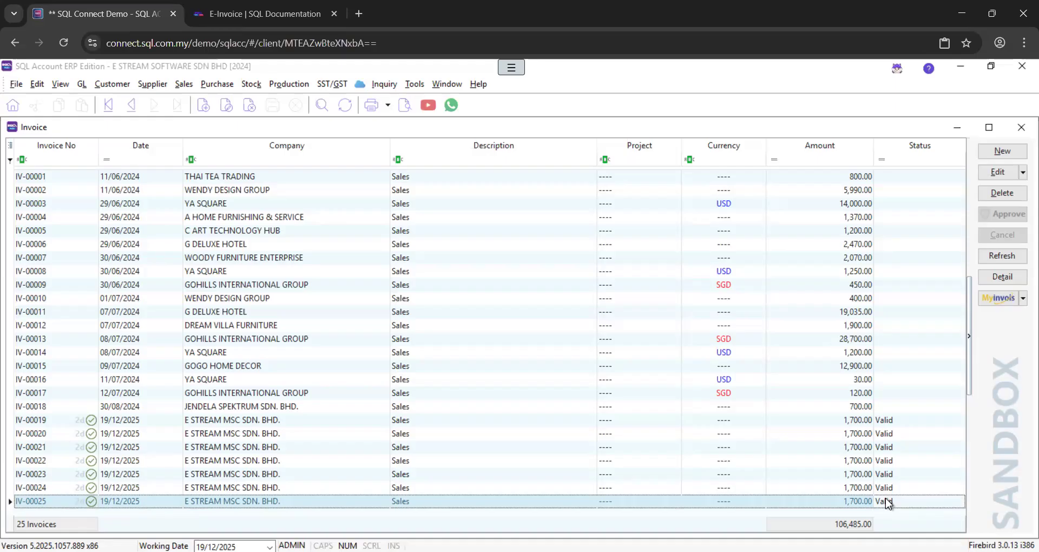
{"action": "left_click", "coordinate": [360, 85]}
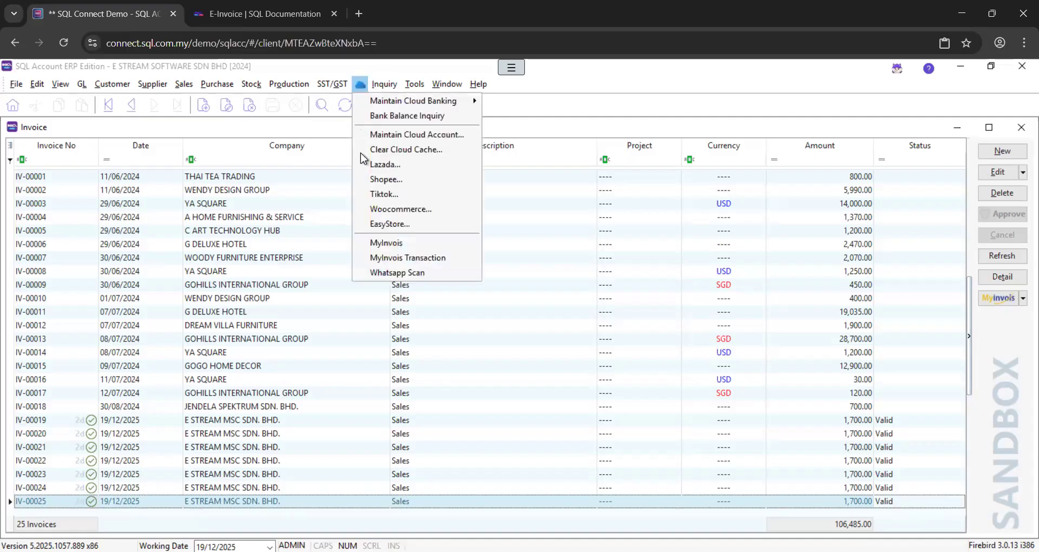
Open the MyInvois window from the Cloud menu and maximise it
{"action": "left_click", "coordinate": [355, 88]}
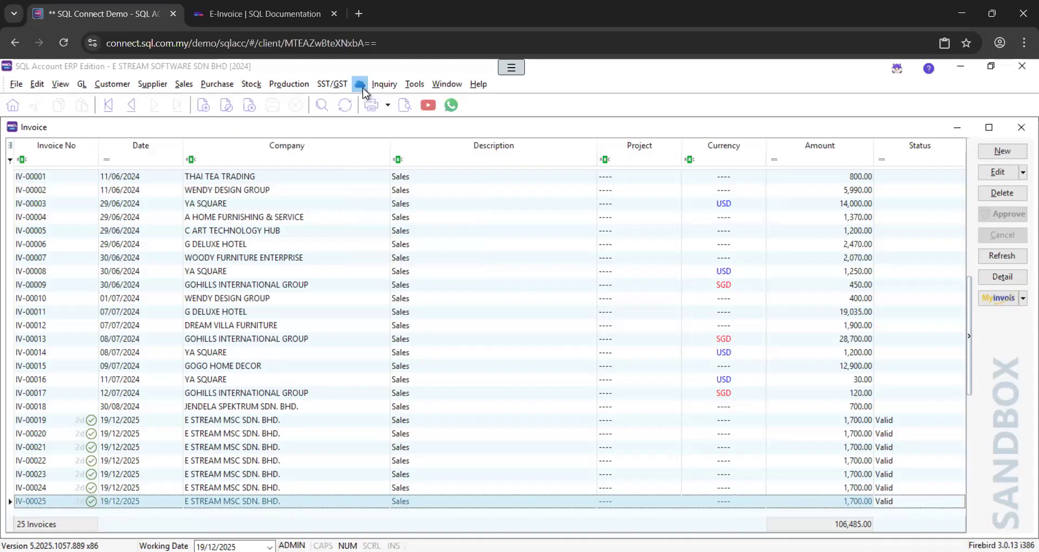
{"action": "left_click", "coordinate": [354, 87]}
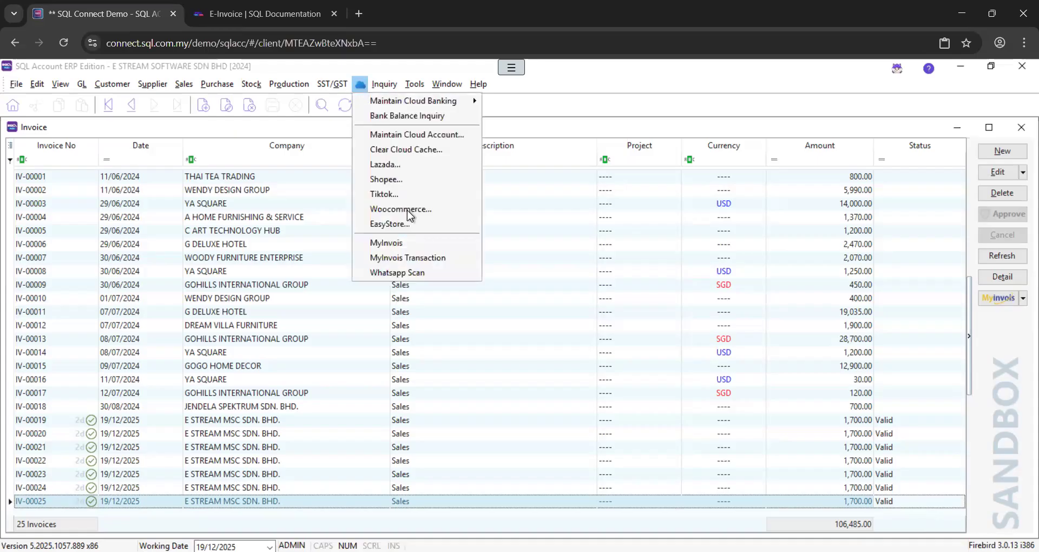
{"action": "left_click", "coordinate": [411, 244]}
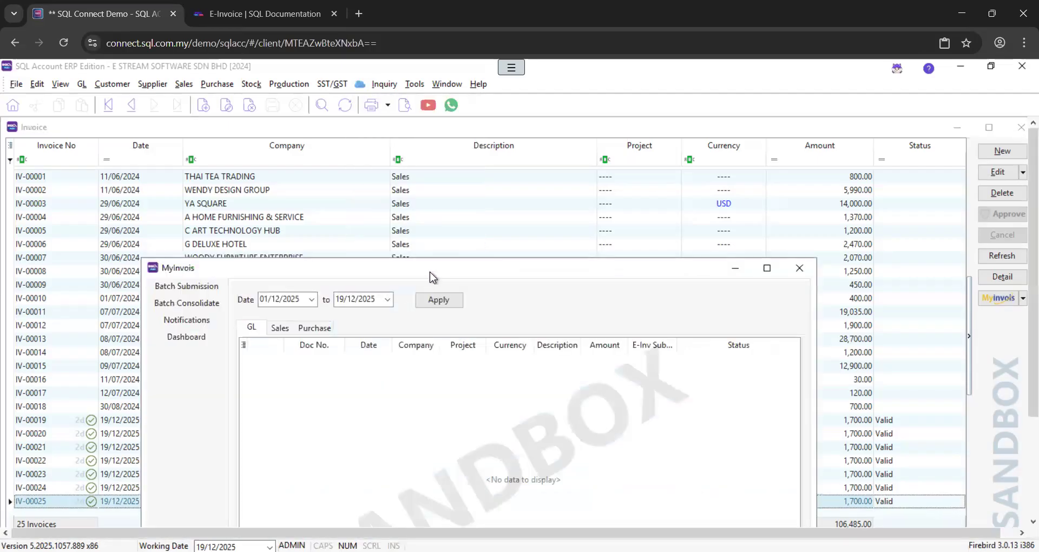
{"action": "double_click", "coordinate": [430, 271]}
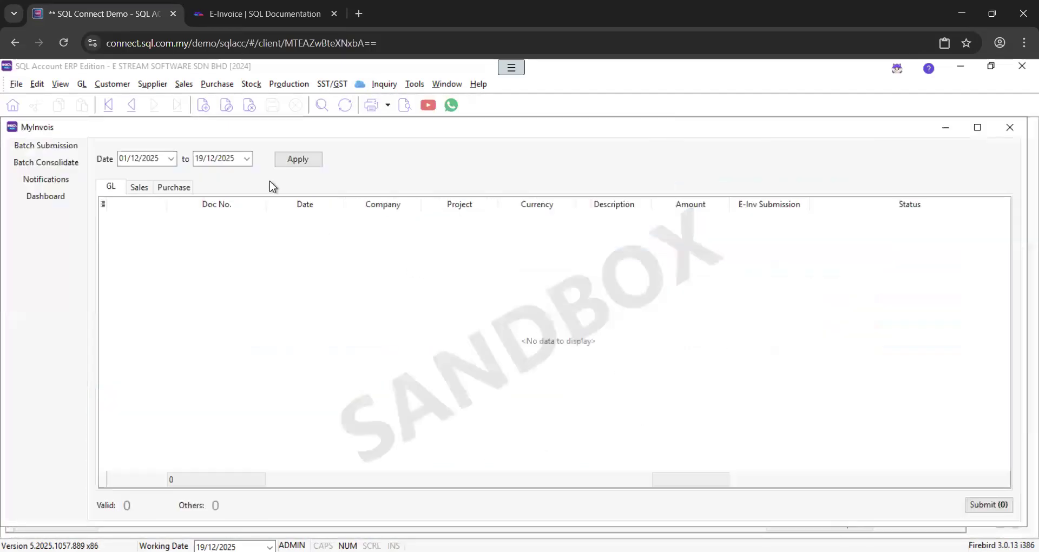
Load Sales and Purchase documents on the Batch Consolidate and Batch Submission pages
{"action": "left_click", "coordinate": [64, 162]}
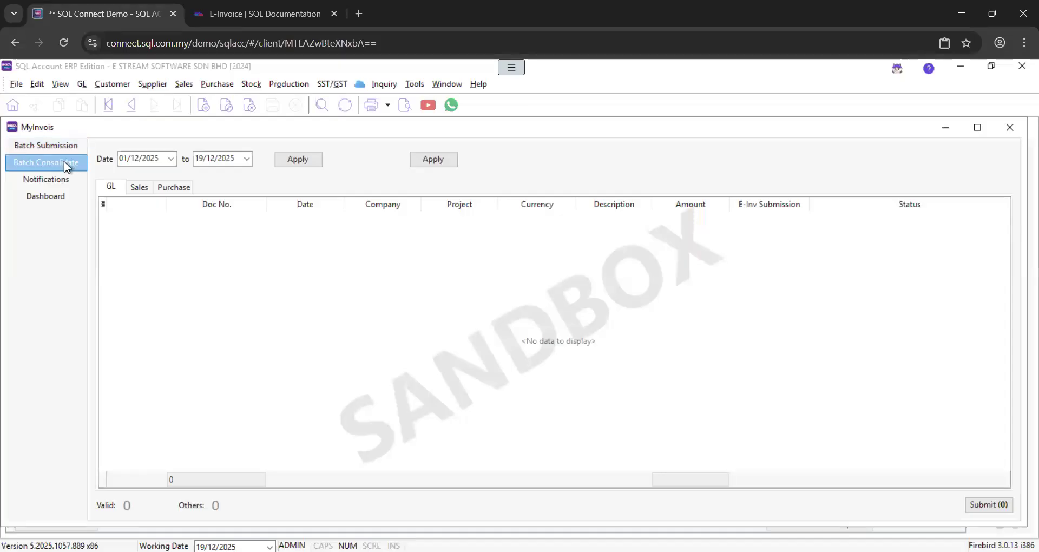
{"action": "left_click", "coordinate": [414, 158]}
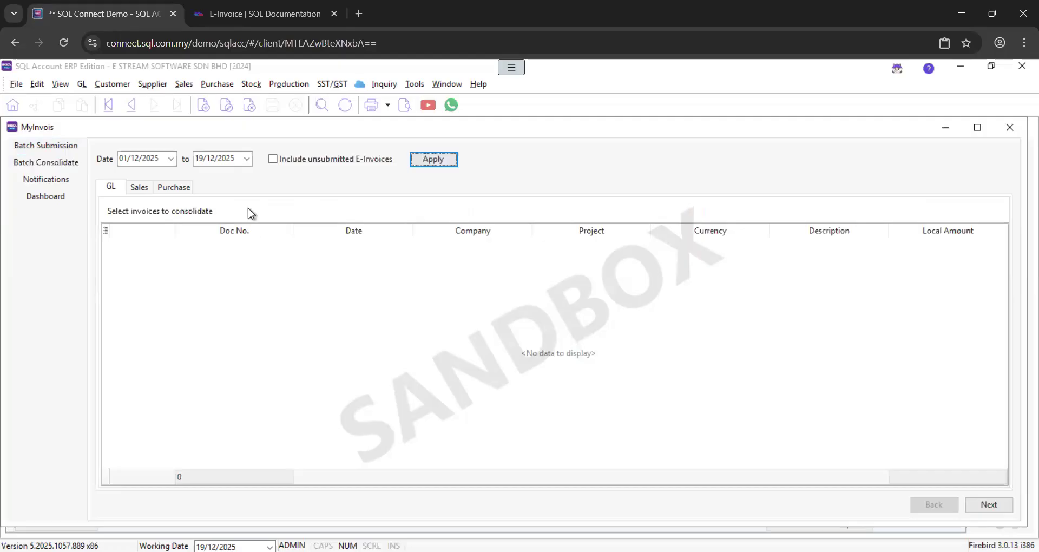
{"action": "left_click", "coordinate": [139, 187]}
{"action": "left_click", "coordinate": [175, 188]}
{"action": "left_click", "coordinate": [54, 148]}
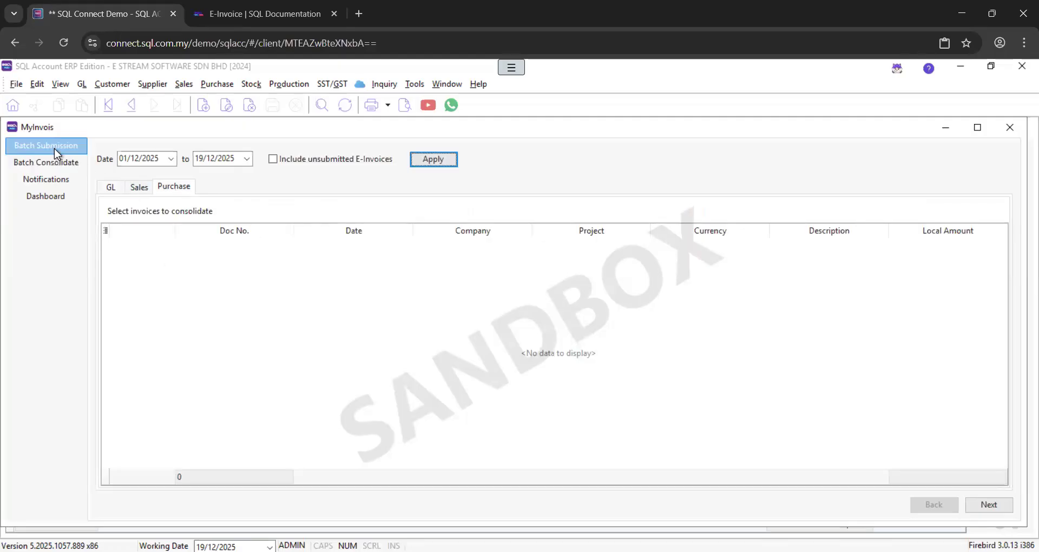
{"action": "left_click", "coordinate": [136, 192]}
{"action": "left_click", "coordinate": [163, 189]}
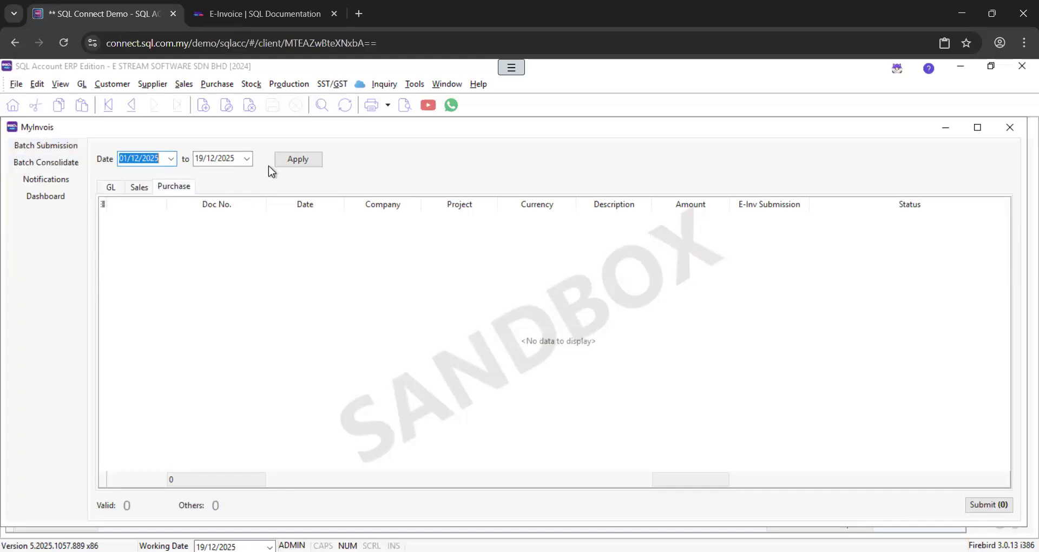
{"action": "left_click", "coordinate": [300, 163]}
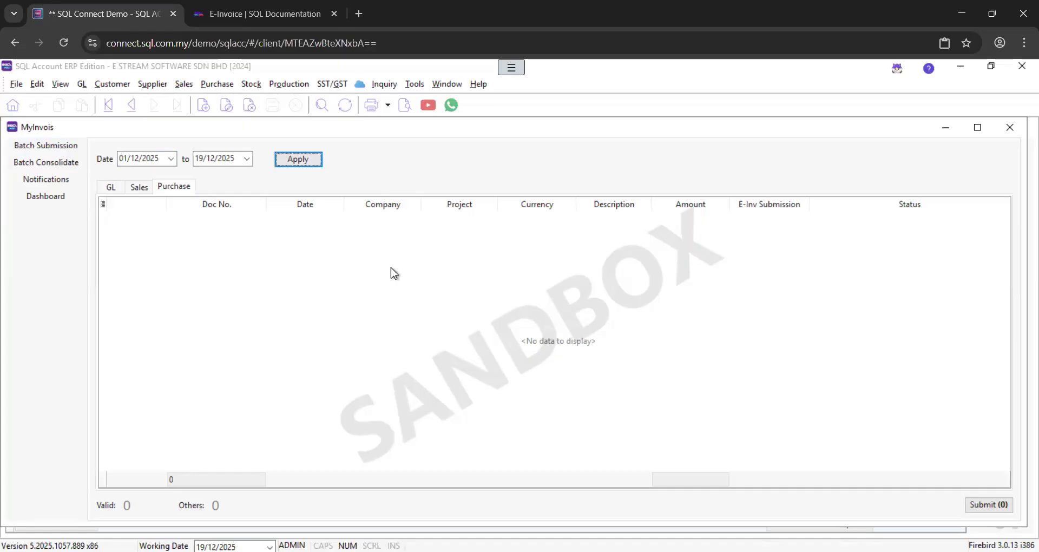
View the Notifications page, then the MyInvois dashboard with its invoice charts
{"action": "left_click", "coordinate": [65, 185]}
{"action": "left_click", "coordinate": [81, 196]}
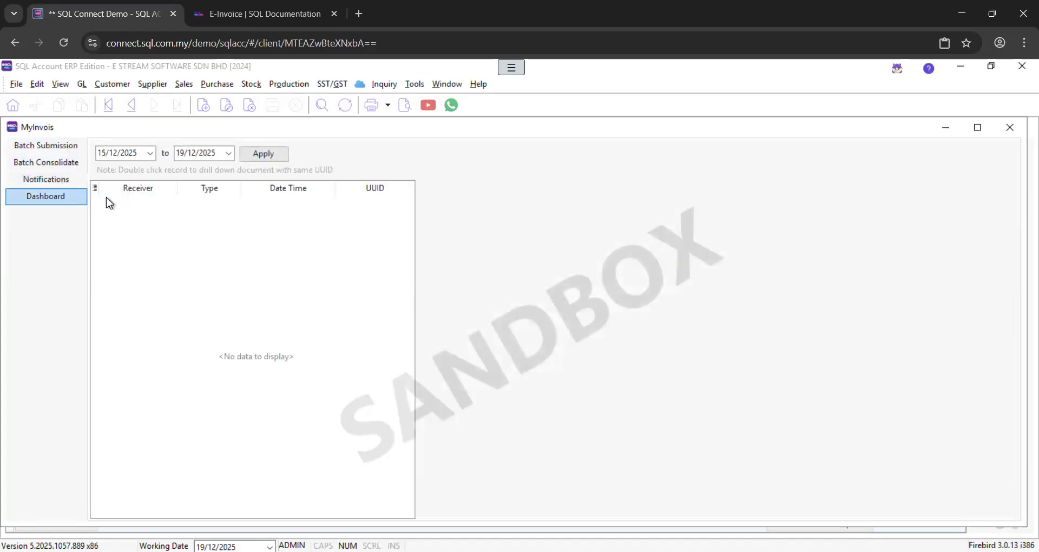
{"action": "left_click", "coordinate": [47, 184]}
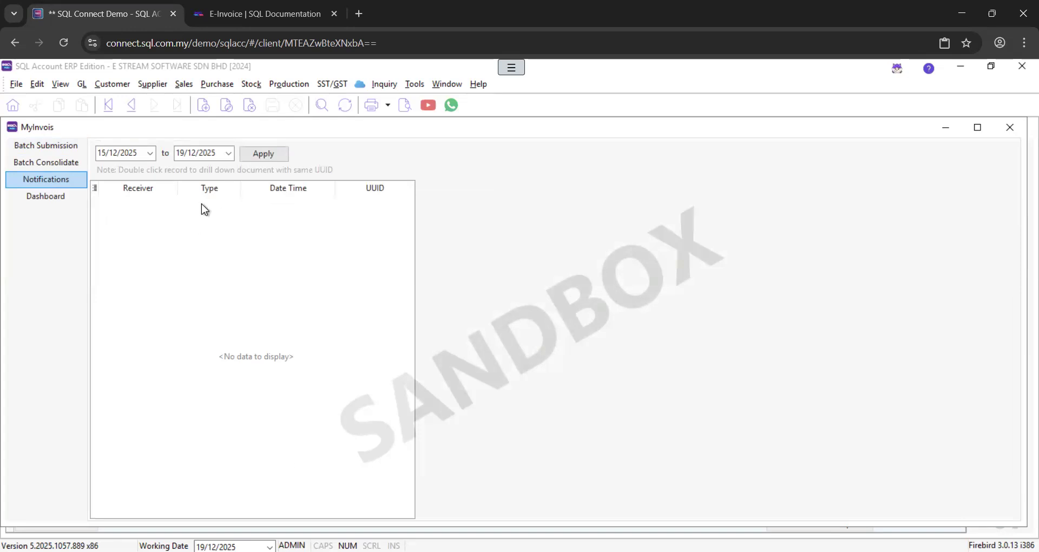
{"action": "left_click", "coordinate": [44, 197]}
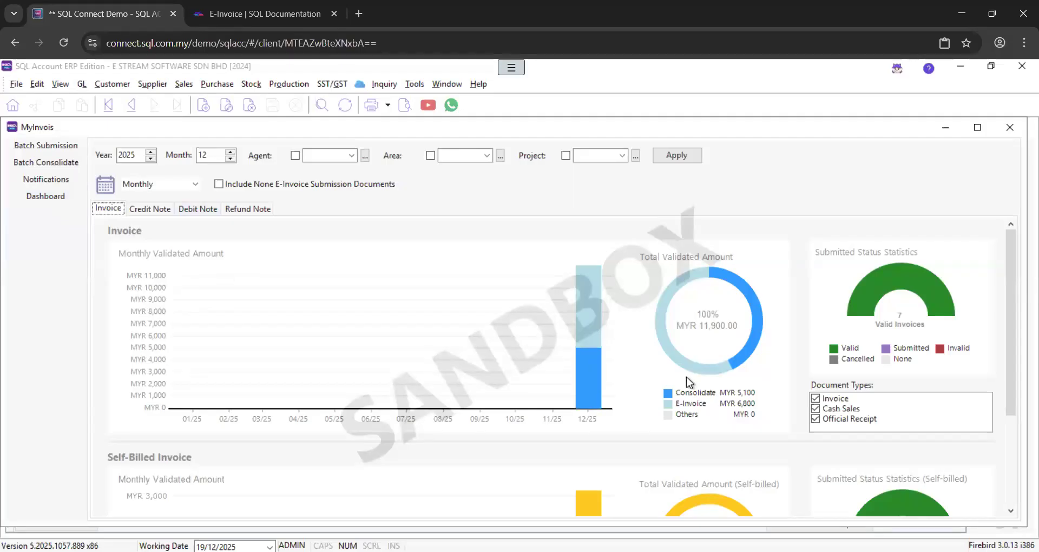
{"action": "mouse_move", "coordinate": [591, 379]}
{"action": "left_click_drag", "start_coordinate": [1010, 316], "coordinate": [988, 471]}
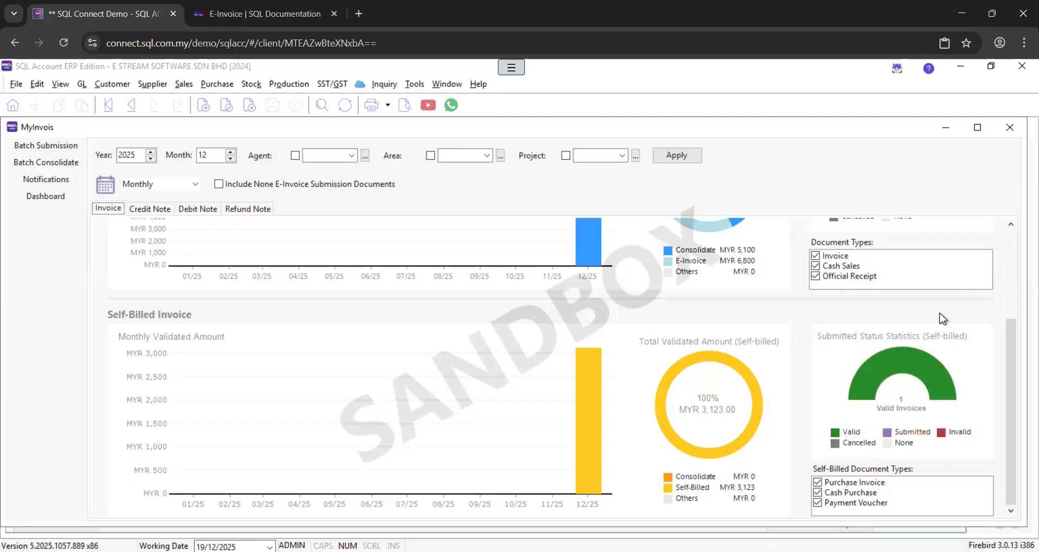
{"action": "left_click_drag", "start_coordinate": [1012, 344], "coordinate": [1018, 259]}
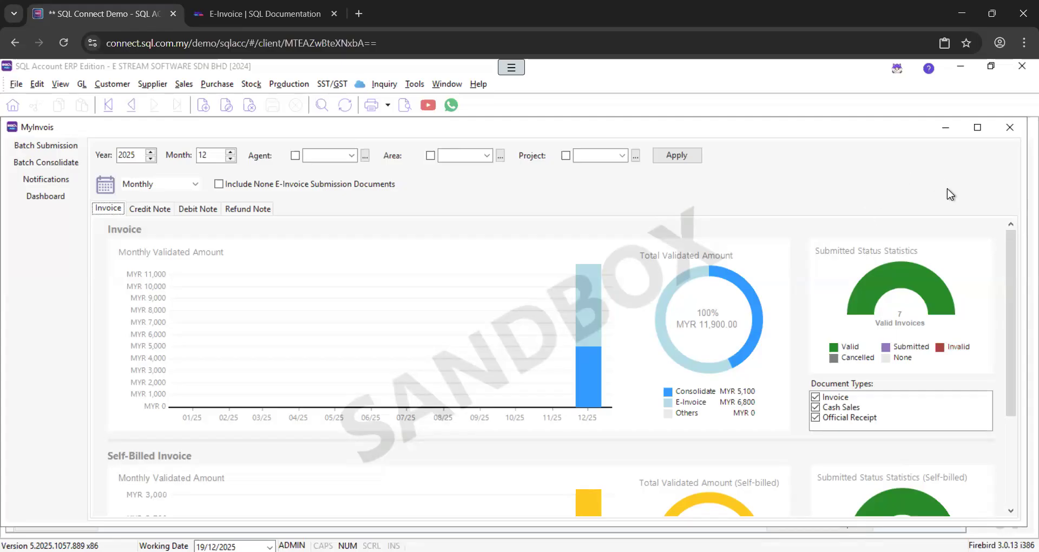
Close the MyInvois dashboard and open Cloud > MyInvois Transaction on its Submitted tab
{"action": "left_click", "coordinate": [1010, 129]}
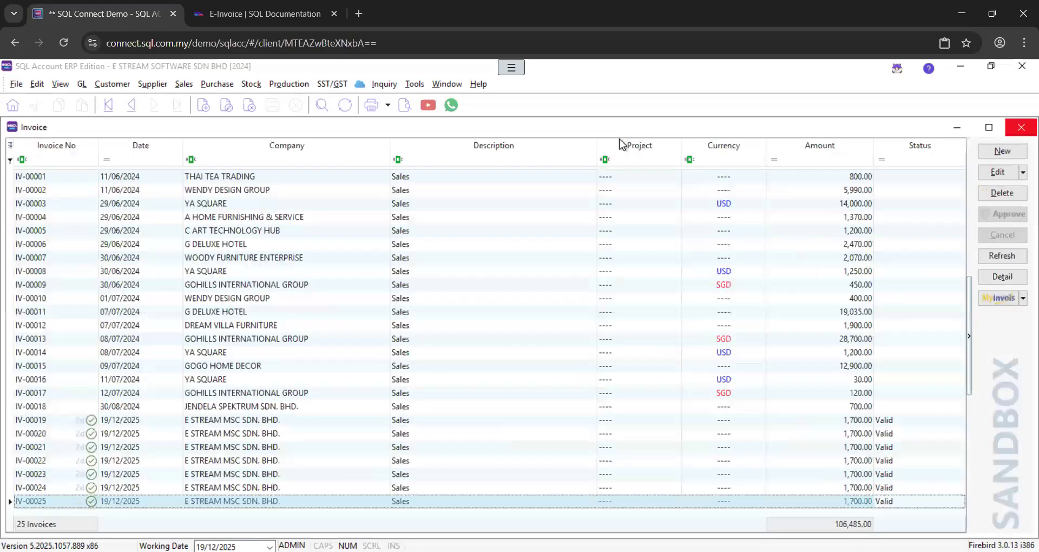
{"action": "left_click", "coordinate": [359, 84]}
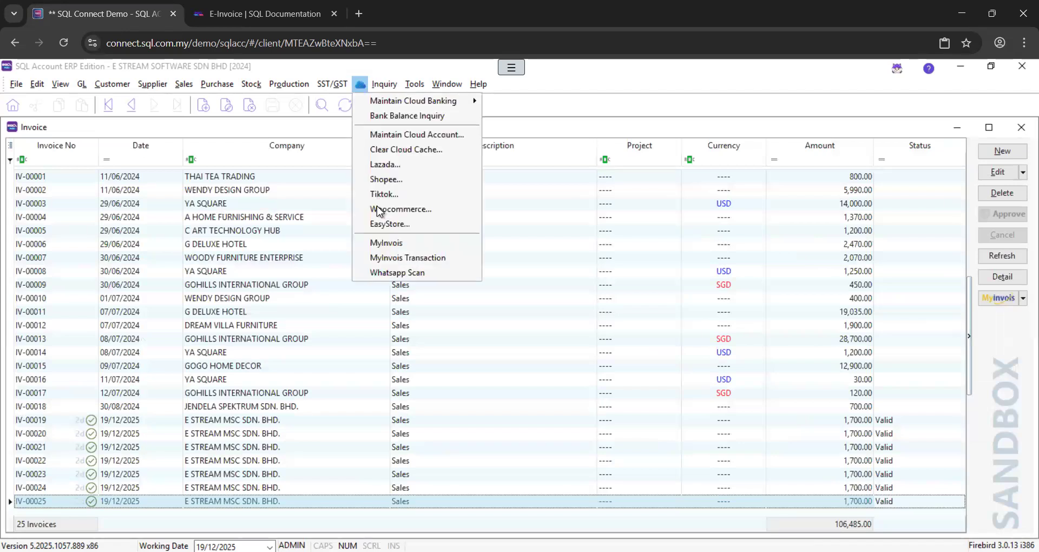
{"action": "left_click", "coordinate": [406, 258]}
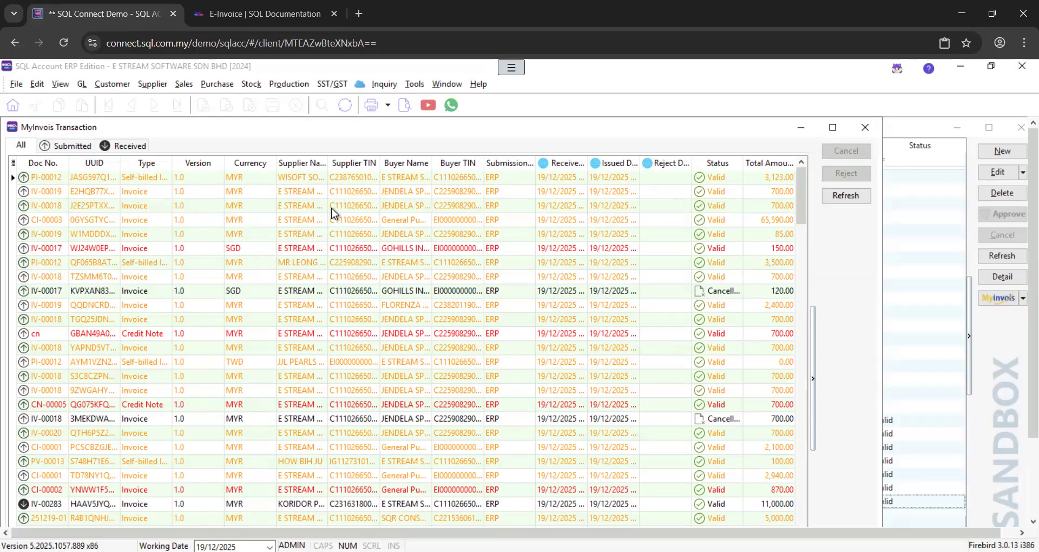
{"action": "left_click", "coordinate": [76, 146]}
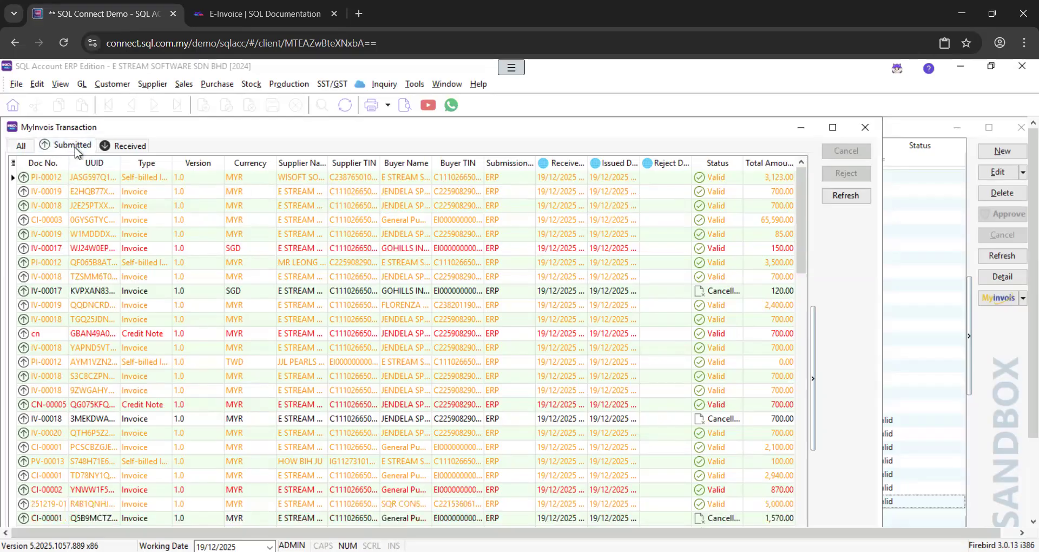
Review the received documents, including cancelled IV-00283 and the valid IV-00283 for 11,000.00
{"action": "left_click", "coordinate": [127, 149]}
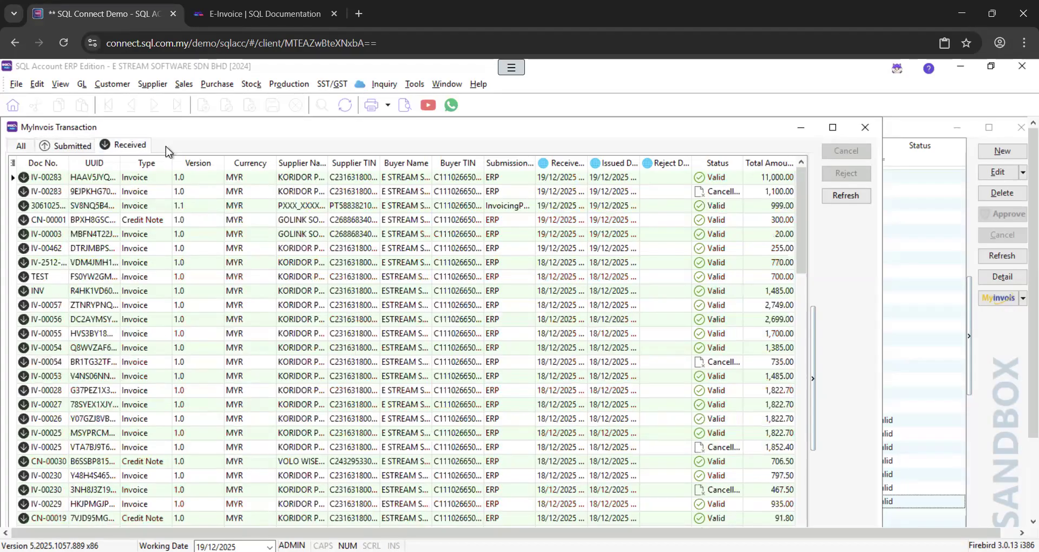
{"action": "left_click", "coordinate": [149, 192]}
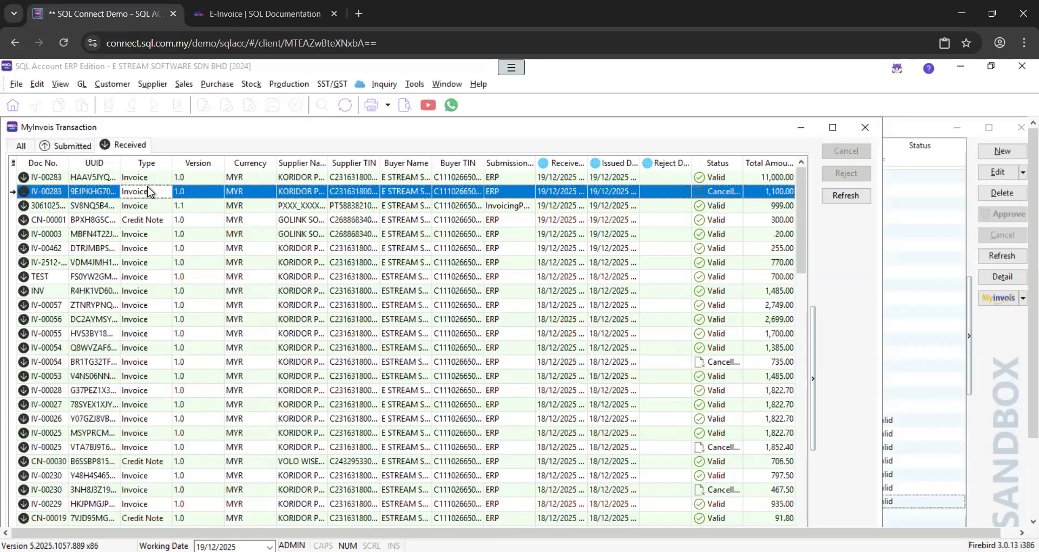
{"action": "left_click", "coordinate": [200, 263]}
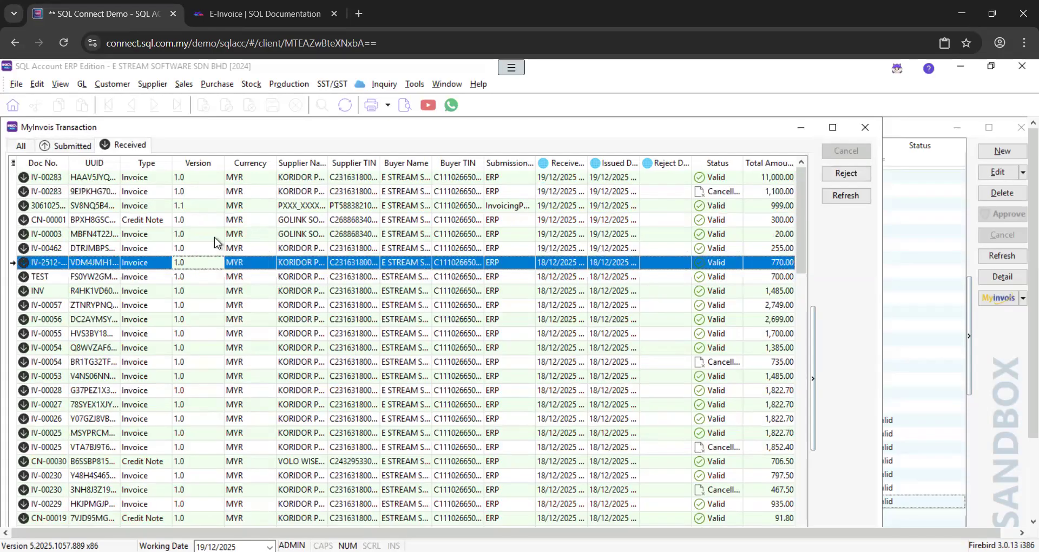
{"action": "left_click", "coordinate": [125, 180]}
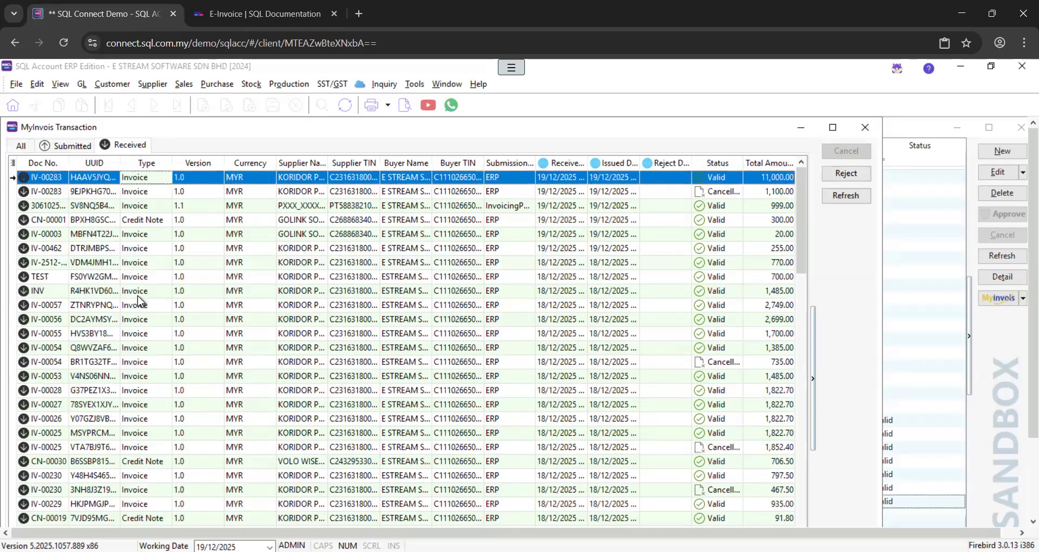
Compare the Submitted and Received lists, ending on submitted documents such as consolidated CI-00003
{"action": "left_click", "coordinate": [65, 146]}
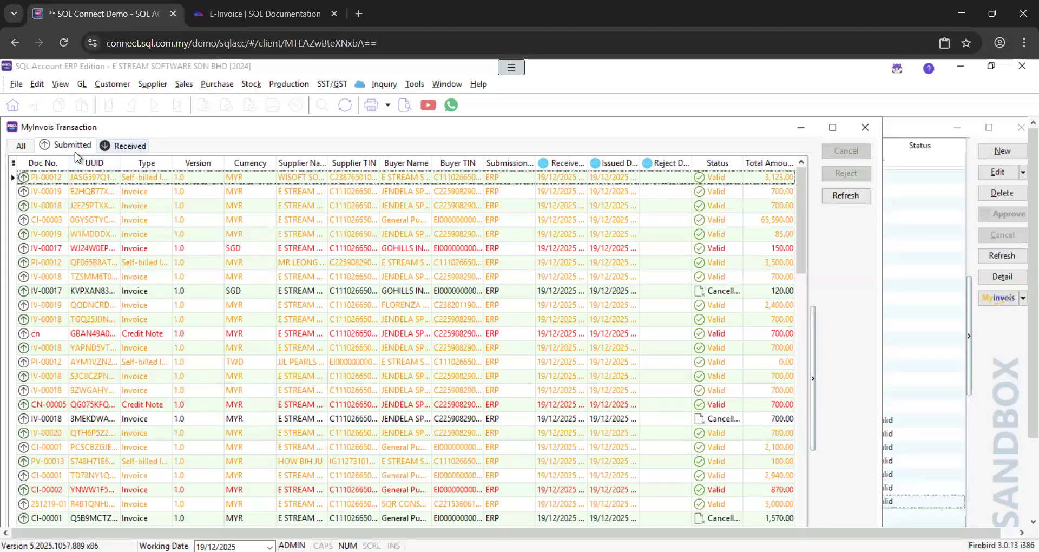
{"action": "left_click", "coordinate": [116, 150]}
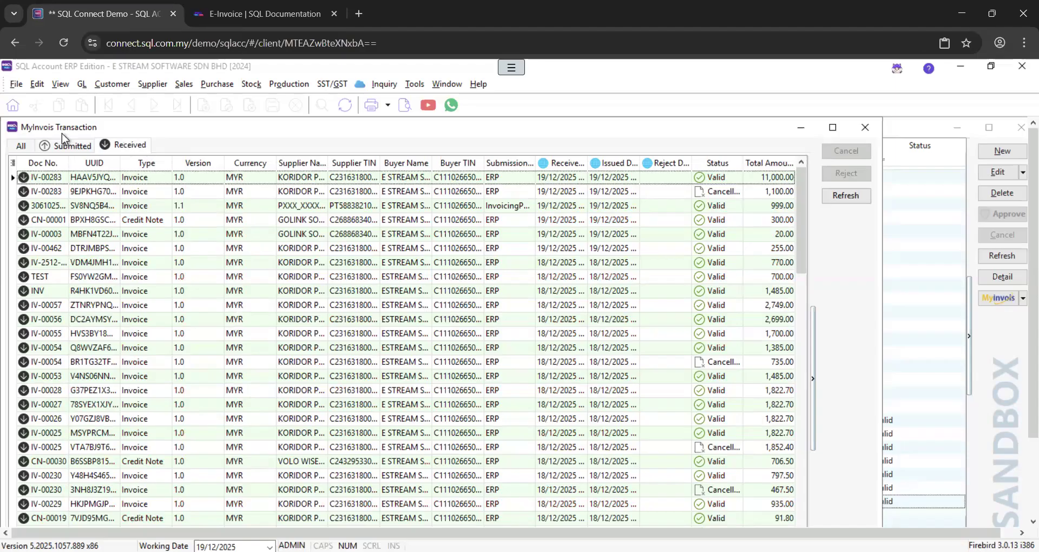
{"action": "left_click", "coordinate": [72, 147]}
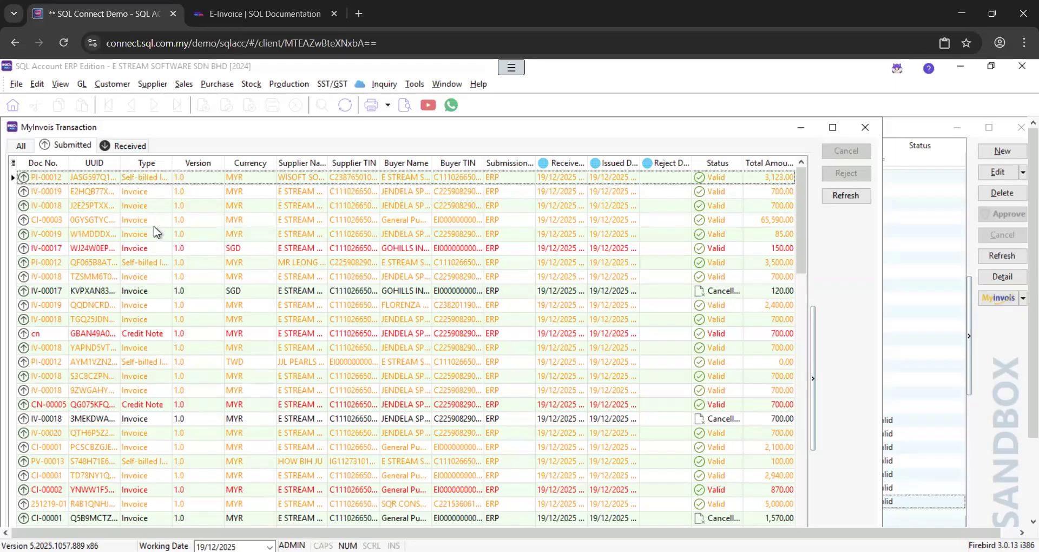
Close the MyInvois Transaction window to get back to the 25-invoice list totalling 106,485.00
{"action": "left_click", "coordinate": [866, 129]}
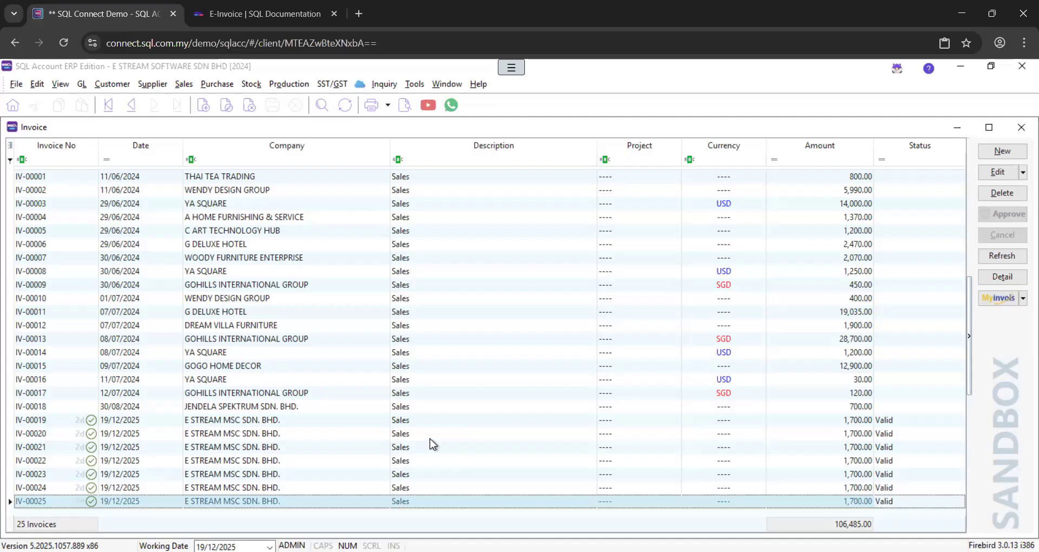
Check invoice IV-00013 in the Invoice list, then move to the E-Invoice documentation page
{"action": "key", "text": "alt"}
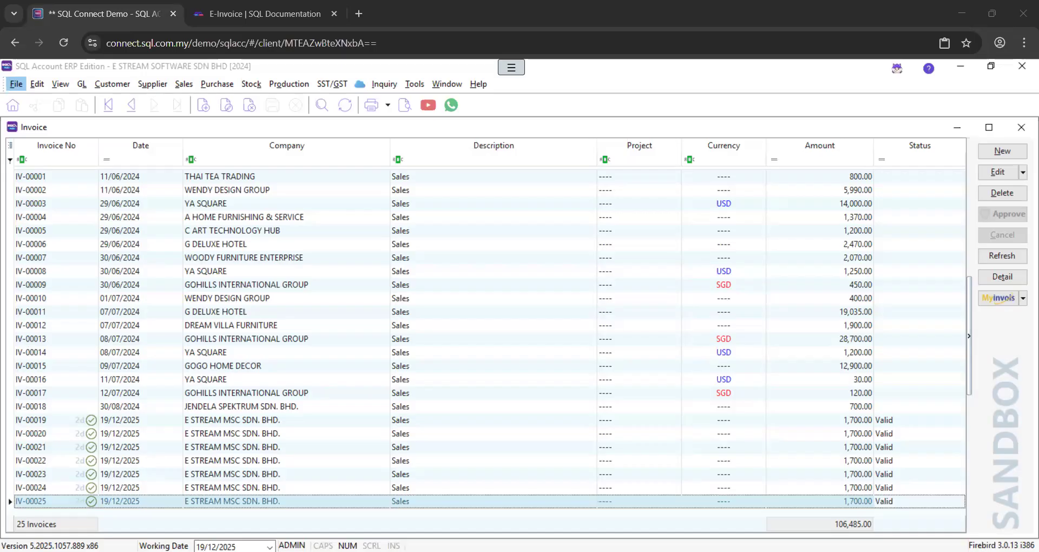
{"action": "left_click", "coordinate": [56, 339]}
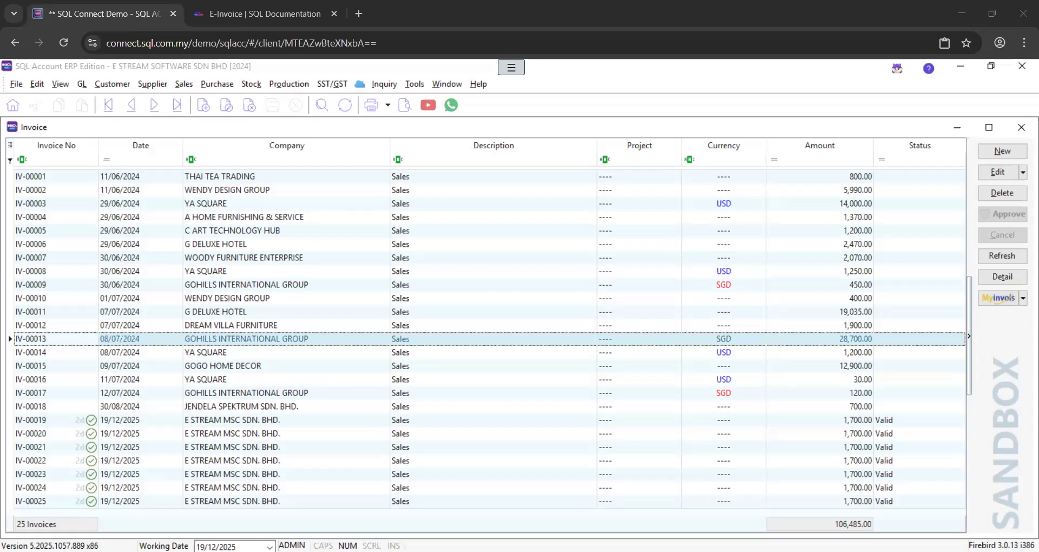
{"action": "left_click", "coordinate": [296, 15]}
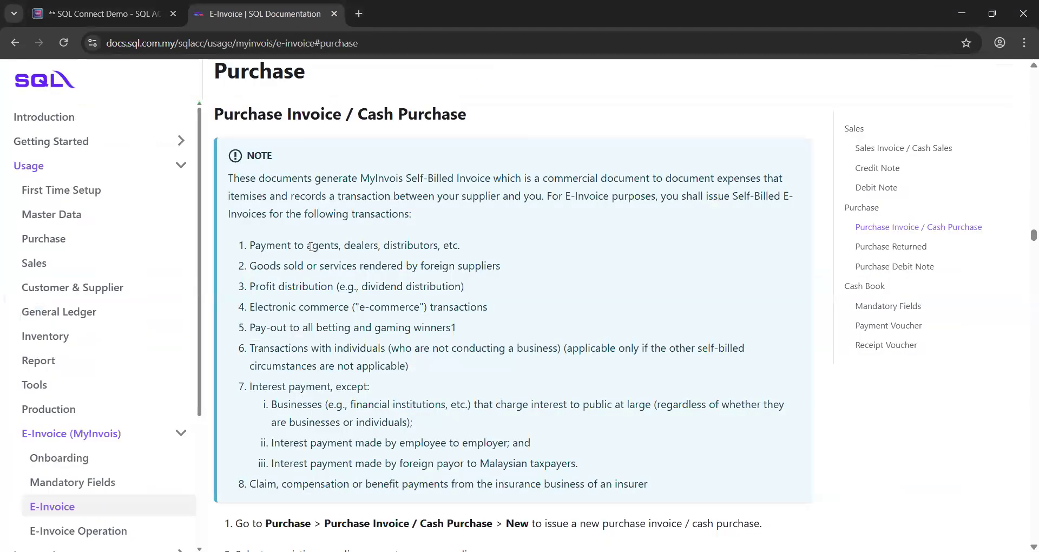
Point out 'agents' in the first self-billed transaction type under Purchase Invoice / Cash Purchase
{"action": "double_click", "coordinate": [324, 249]}
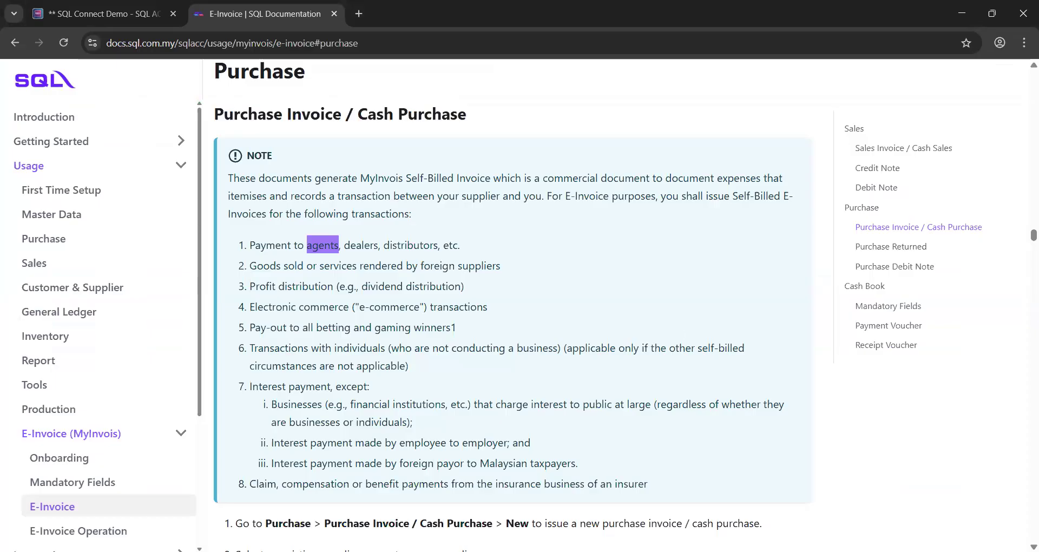
{"action": "key", "text": "alt+Tab"}
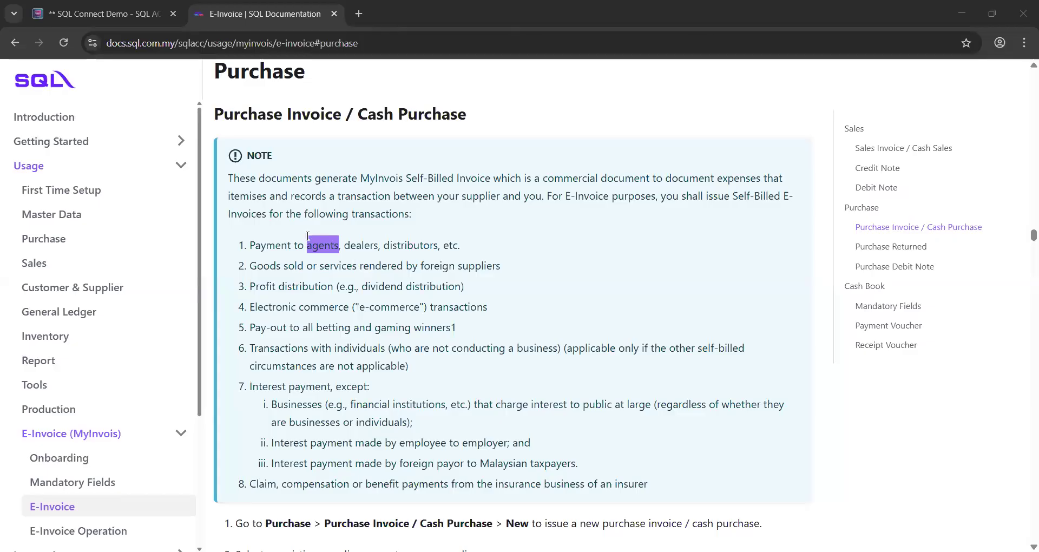
Highlight the agents and foreign suppliers self-billed transaction lines in the documentation
{"action": "left_click", "coordinate": [355, 329]}
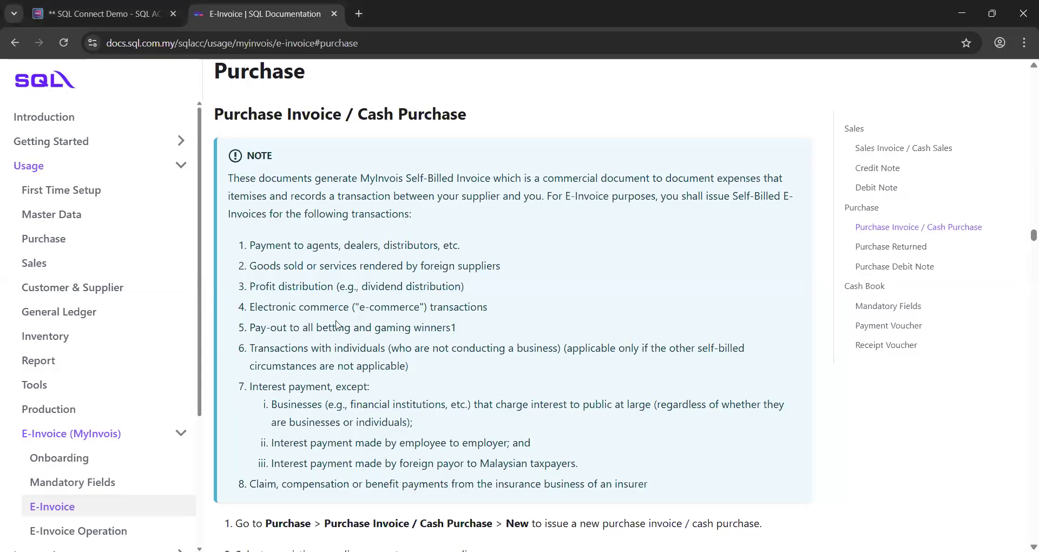
{"action": "left_click_drag", "start_coordinate": [287, 245], "coordinate": [460, 246]}
{"action": "left_click_drag", "start_coordinate": [250, 266], "coordinate": [502, 266]}
{"action": "left_click", "coordinate": [503, 265]}
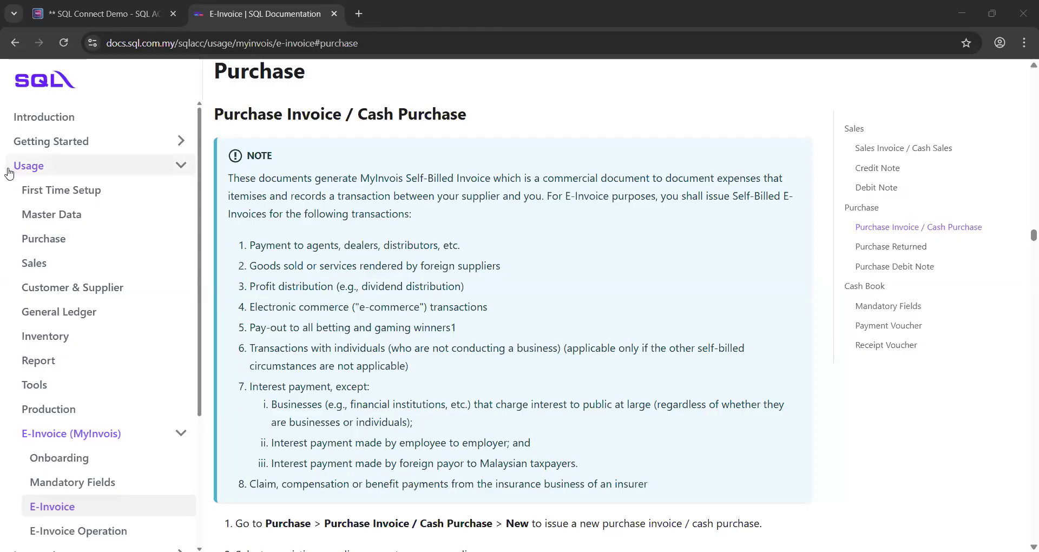
Go back to the SQL Connect Demo tab and reconnect the timed-out remote session
{"action": "left_click", "coordinate": [101, 10]}
{"action": "left_click", "coordinate": [101, 10]}
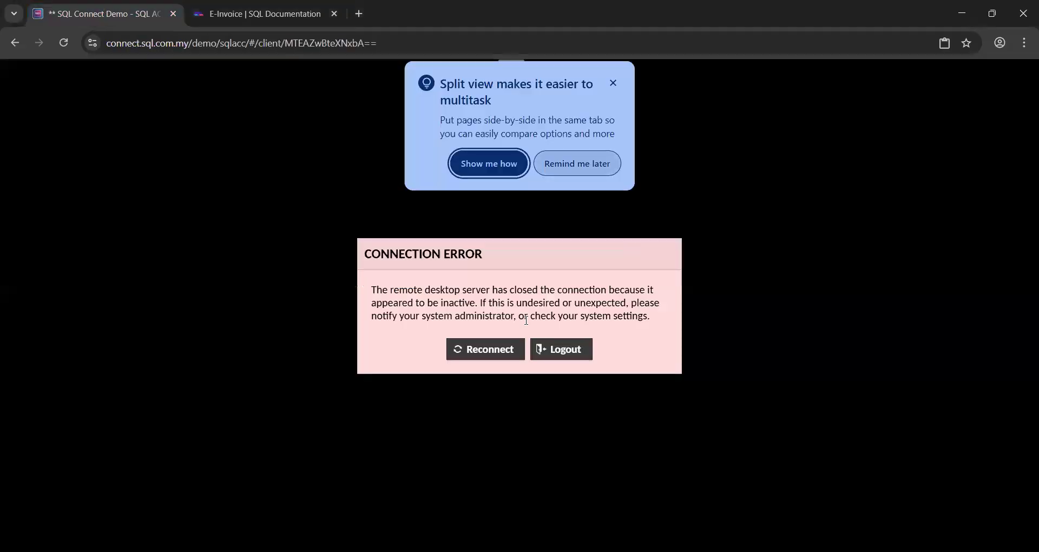
{"action": "left_click", "coordinate": [473, 351]}
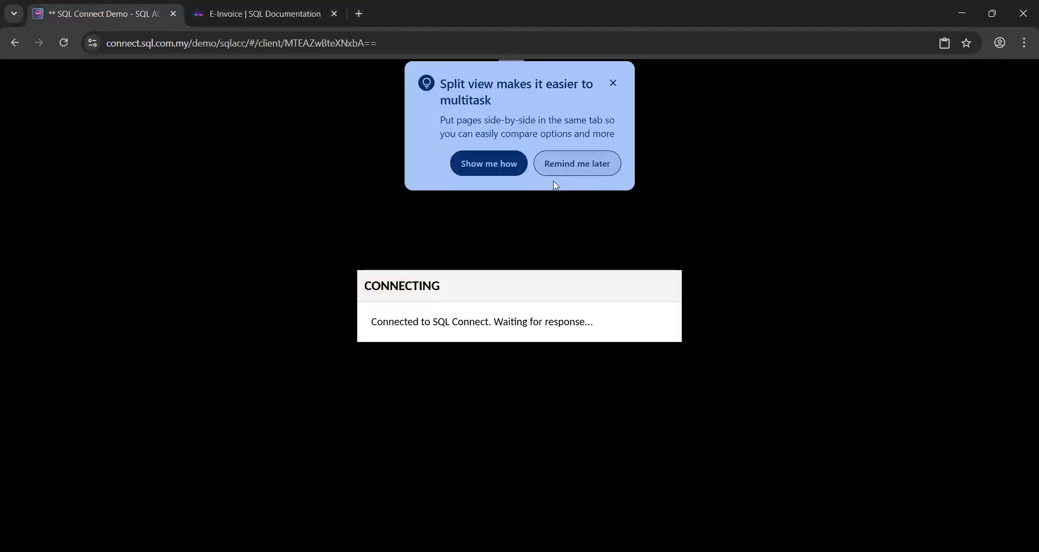